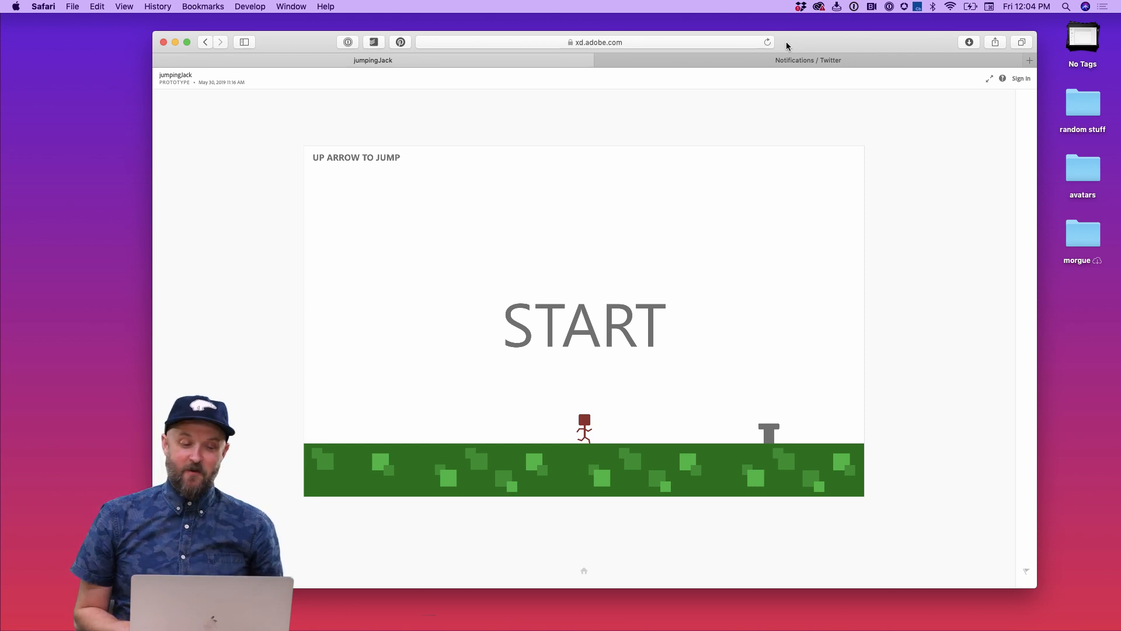
# Step: Open the signed-in account's Twitter profile and view the quoted tweet about a prototype game made in XD
pyautogui.click(787, 60)
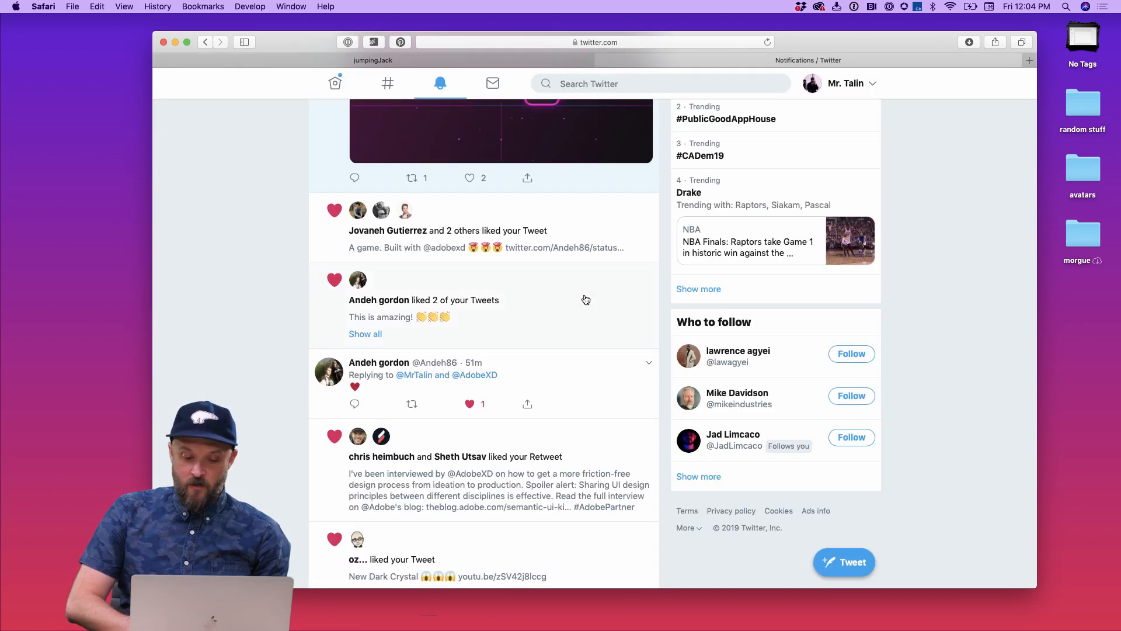
pyautogui.scroll(-2, 586, 299)
pyautogui.scroll(4, 586, 299)
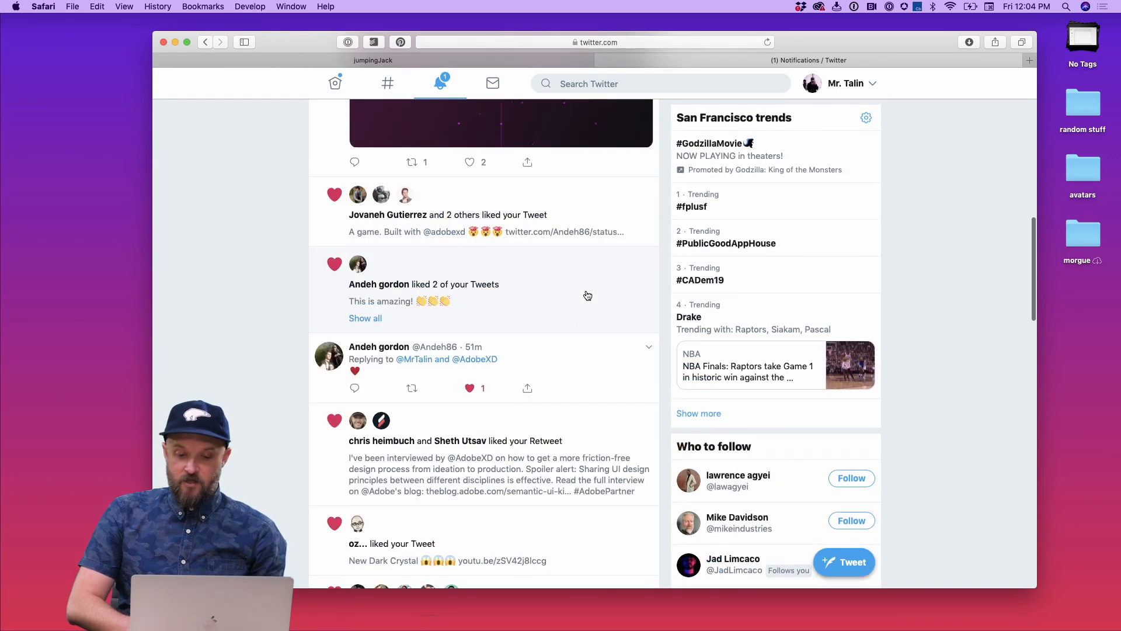
pyautogui.click(830, 85)
pyautogui.click(935, 204)
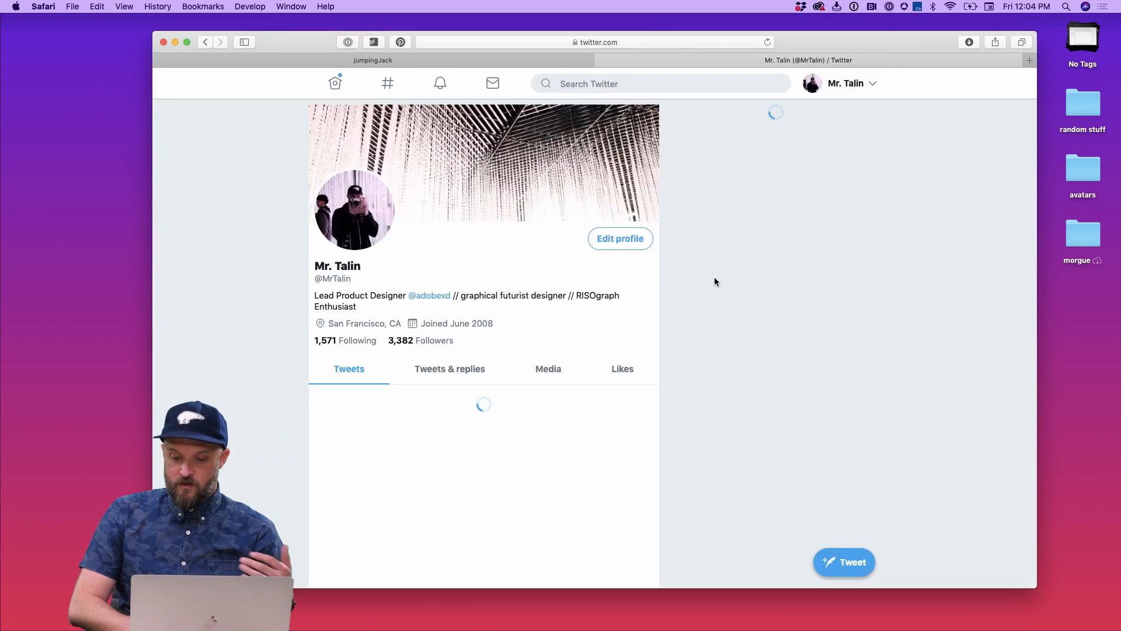
pyautogui.scroll(-8, 525, 344)
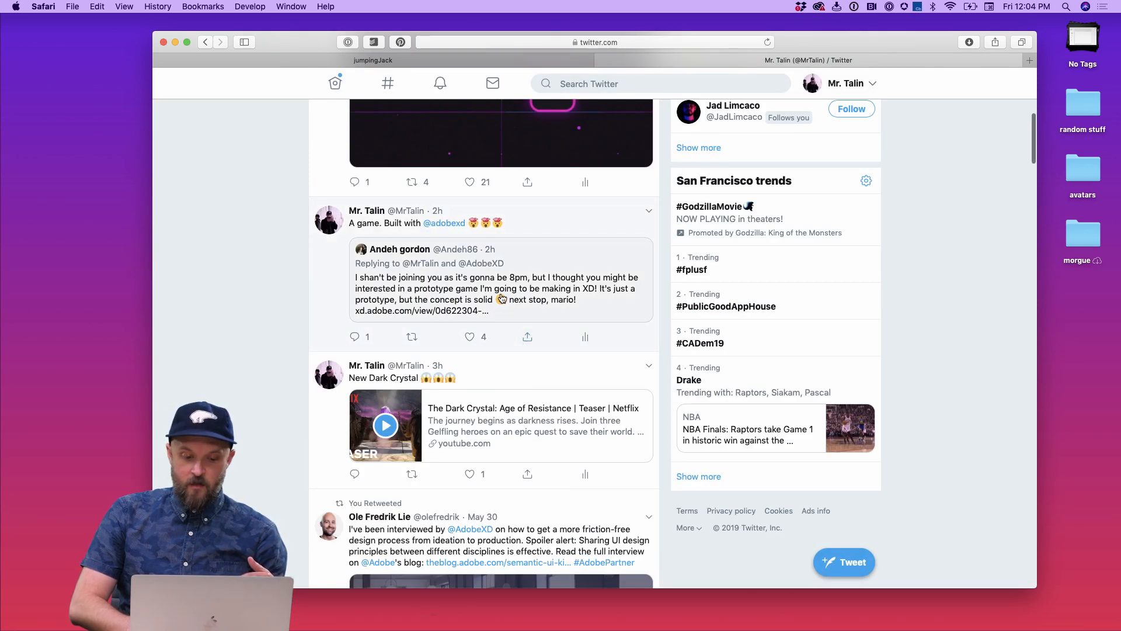
pyautogui.click(476, 286)
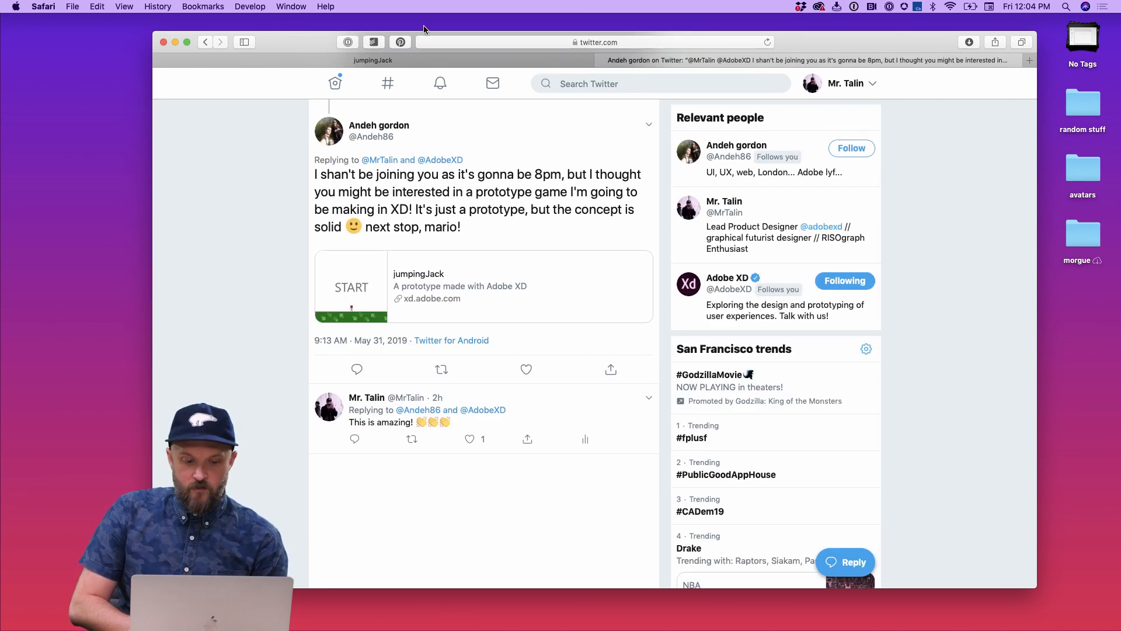
# Step: Return to the jumpingJack prototype and play it, restarting after each failed attempt and jumping over the obstacle
pyautogui.click(417, 58)
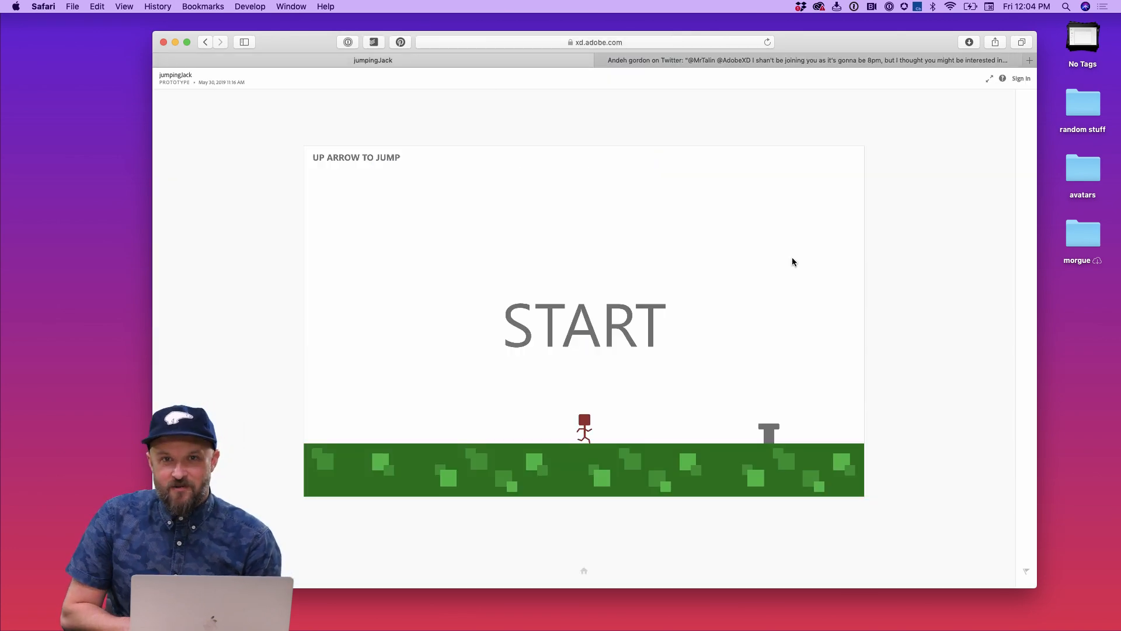
pyautogui.click(611, 343)
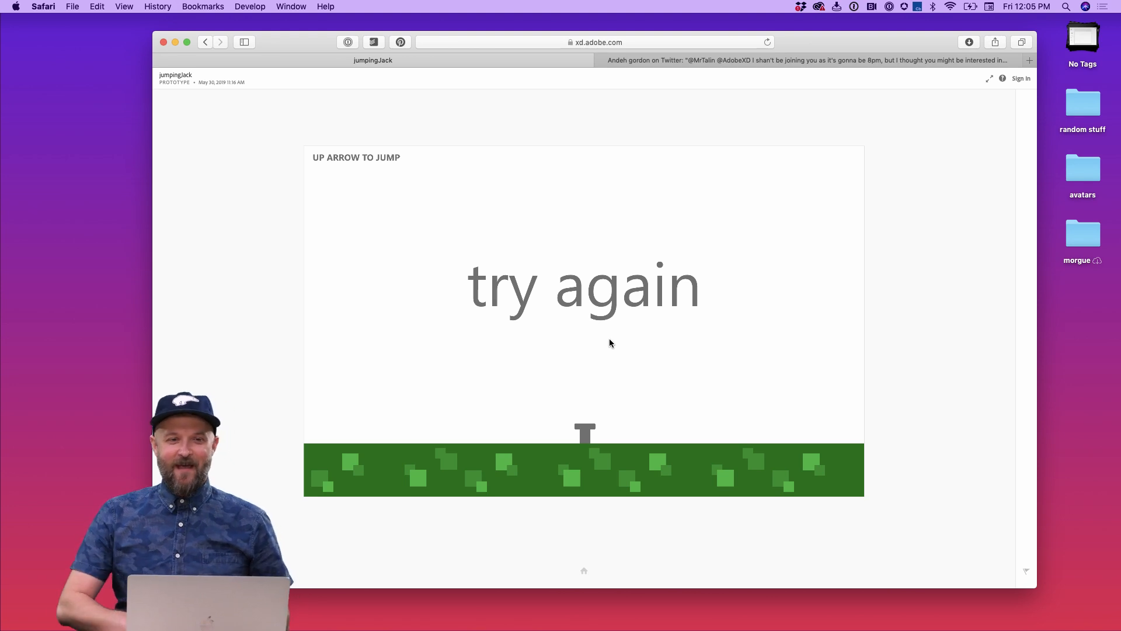
pyautogui.click(547, 316)
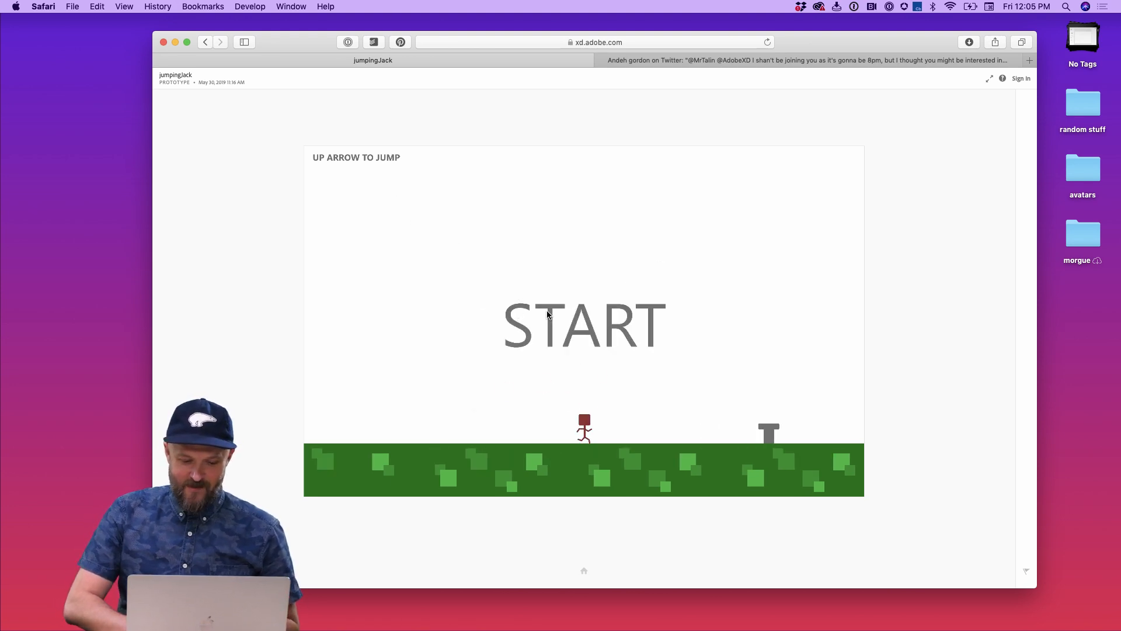
pyautogui.click(586, 309)
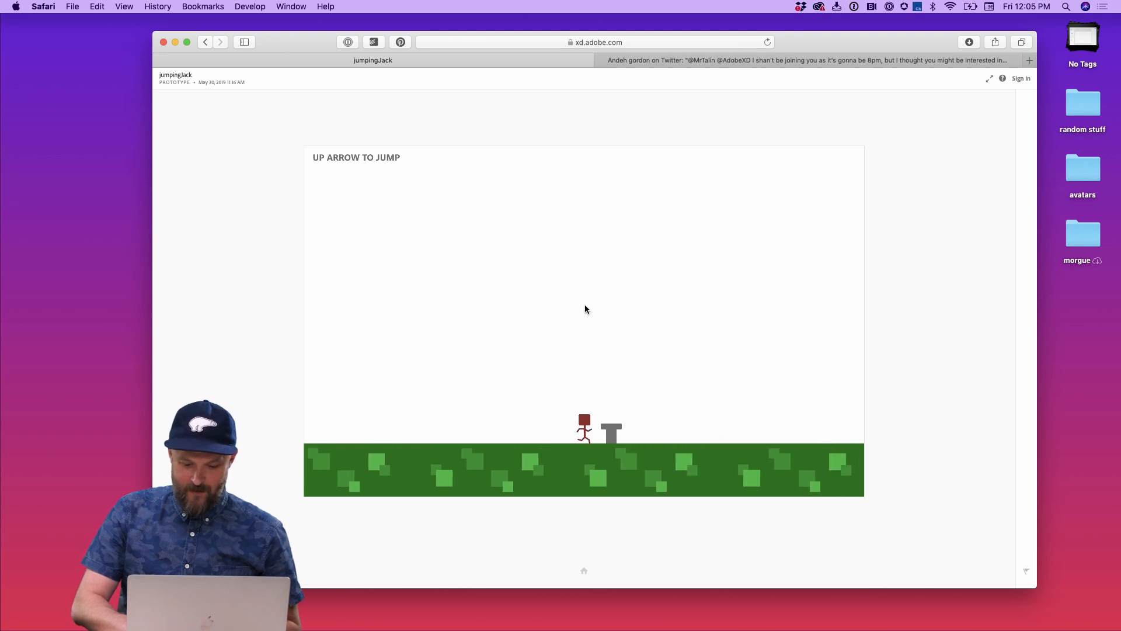
pyautogui.click(613, 292)
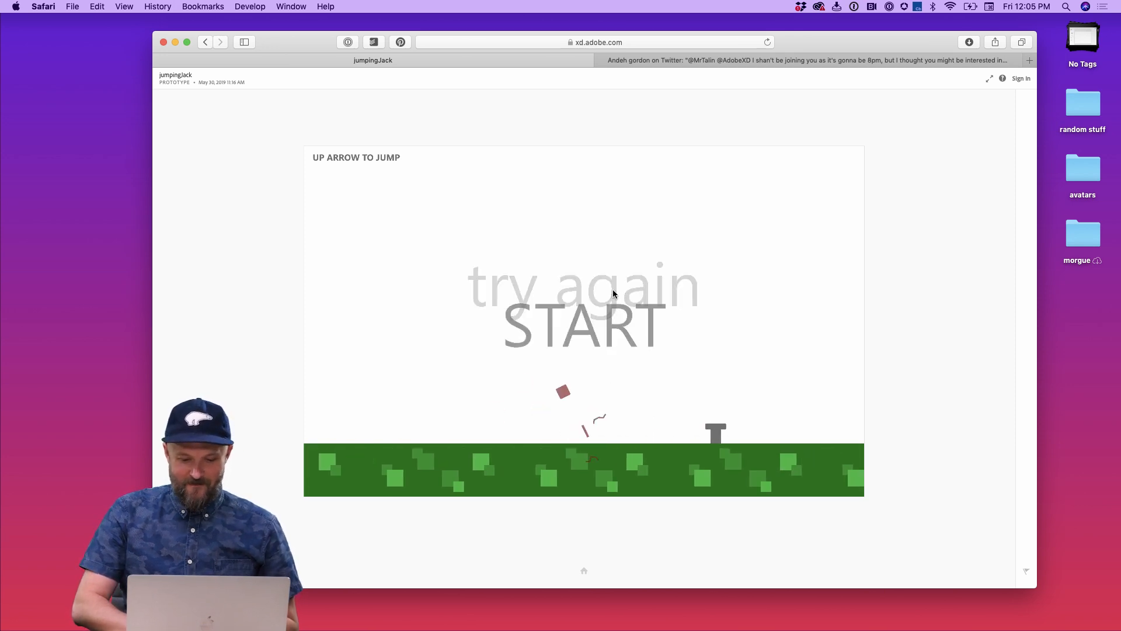
pyautogui.click(612, 320)
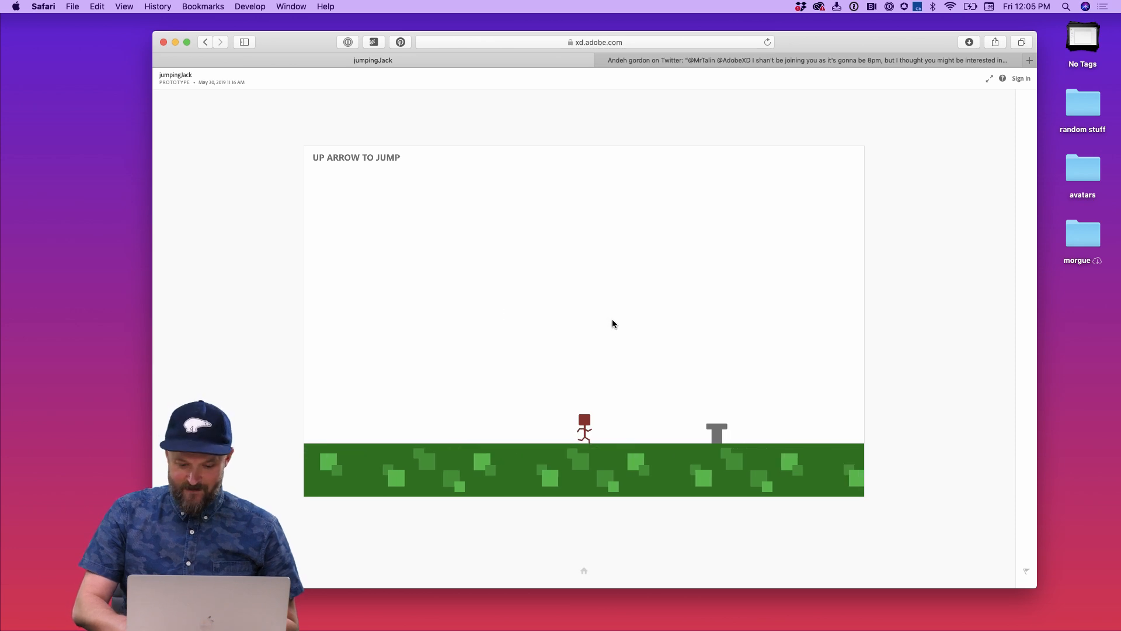
pyautogui.press('Up')
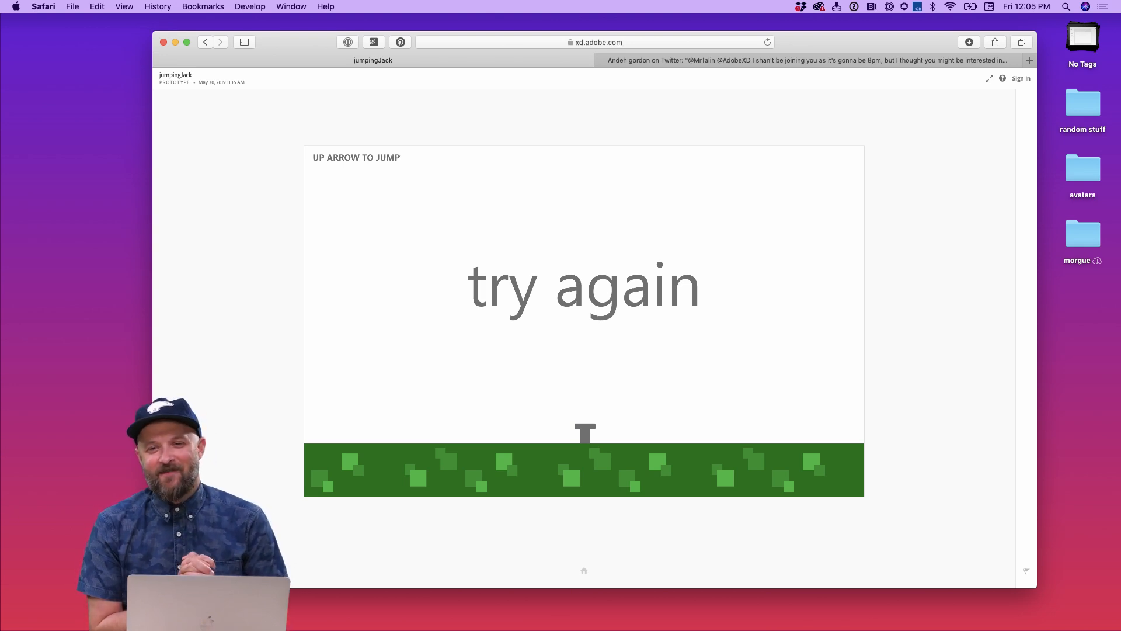
pyautogui.click(654, 283)
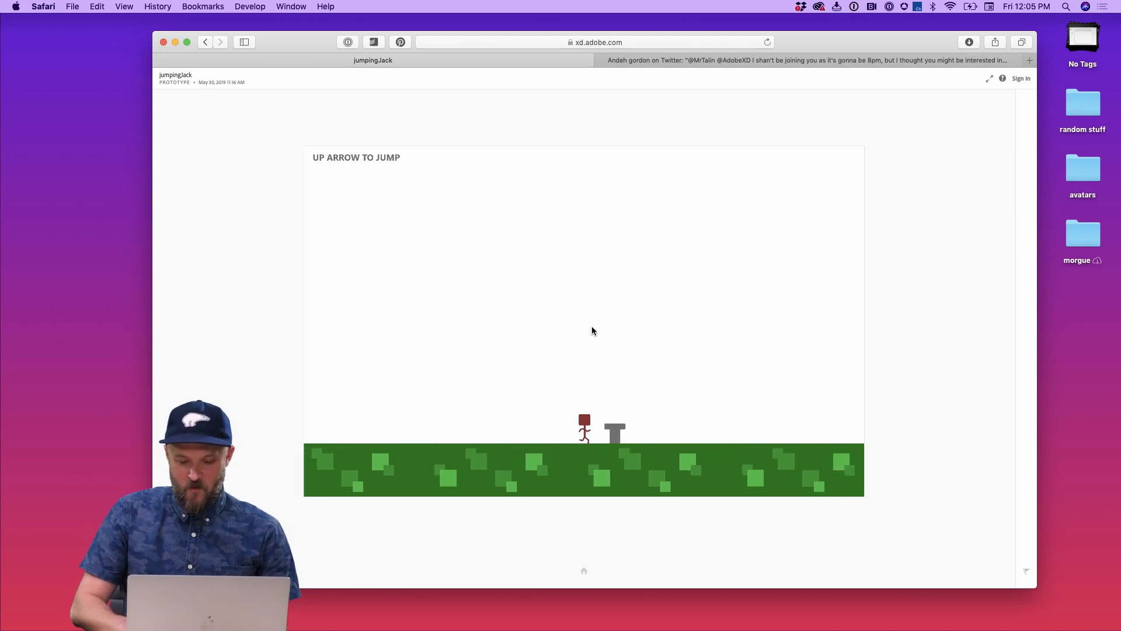
pyautogui.click(598, 295)
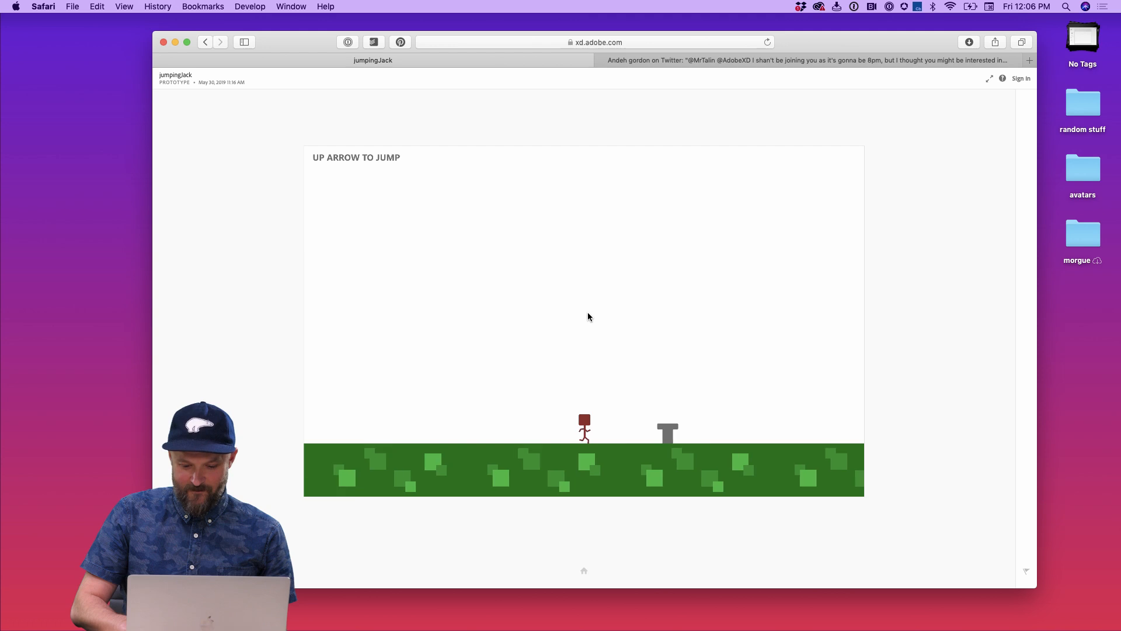
pyautogui.press('Up')
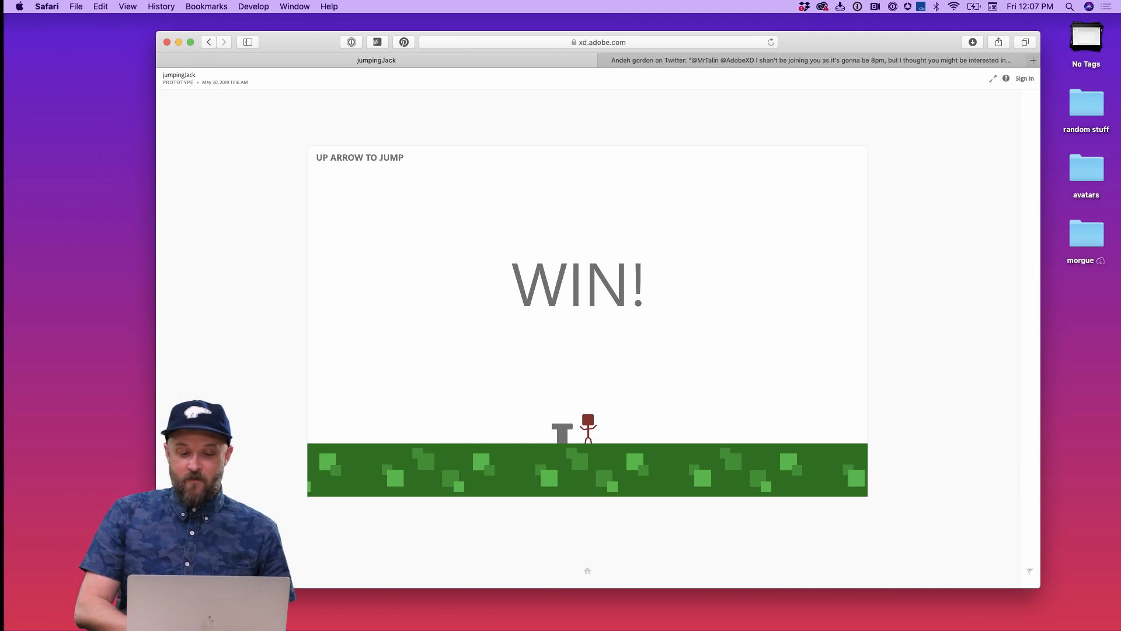
# Step: Go back to the tweet thread in Safari and read the reply that shares the jumpingJack prototype
pyautogui.hotkey('ctrl', 'Right')
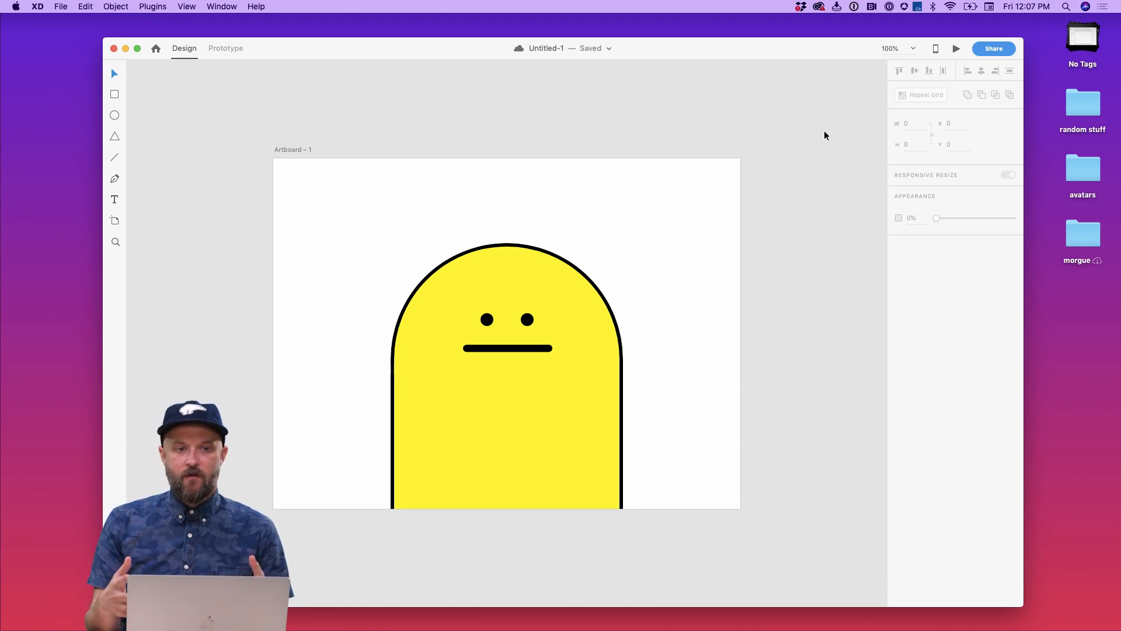
pyautogui.press('super+Tab')
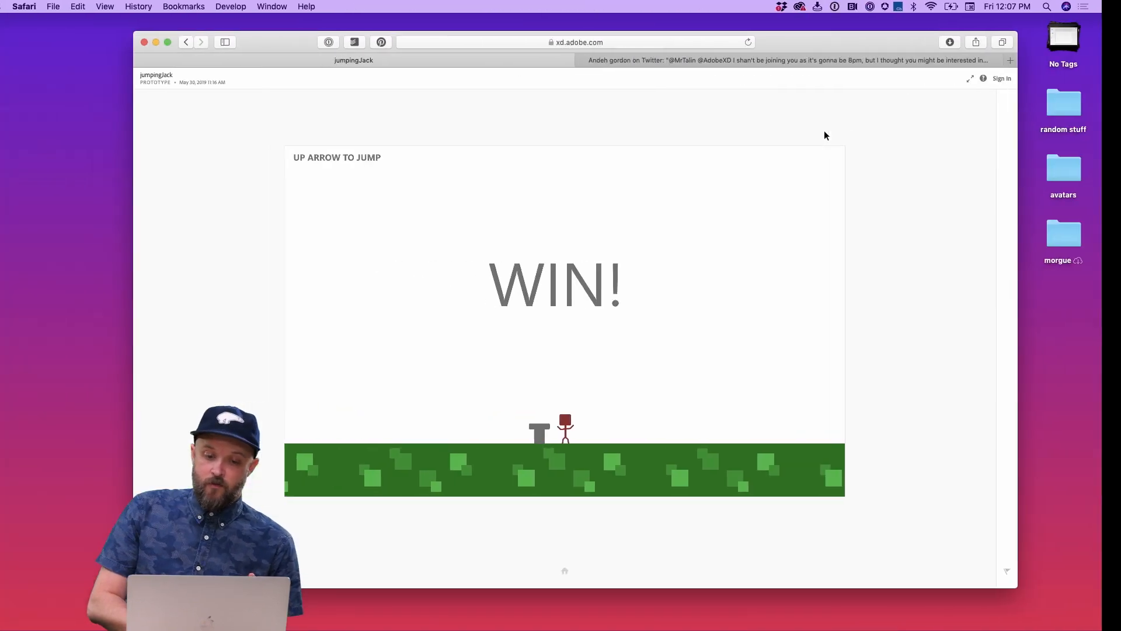
pyautogui.click(741, 61)
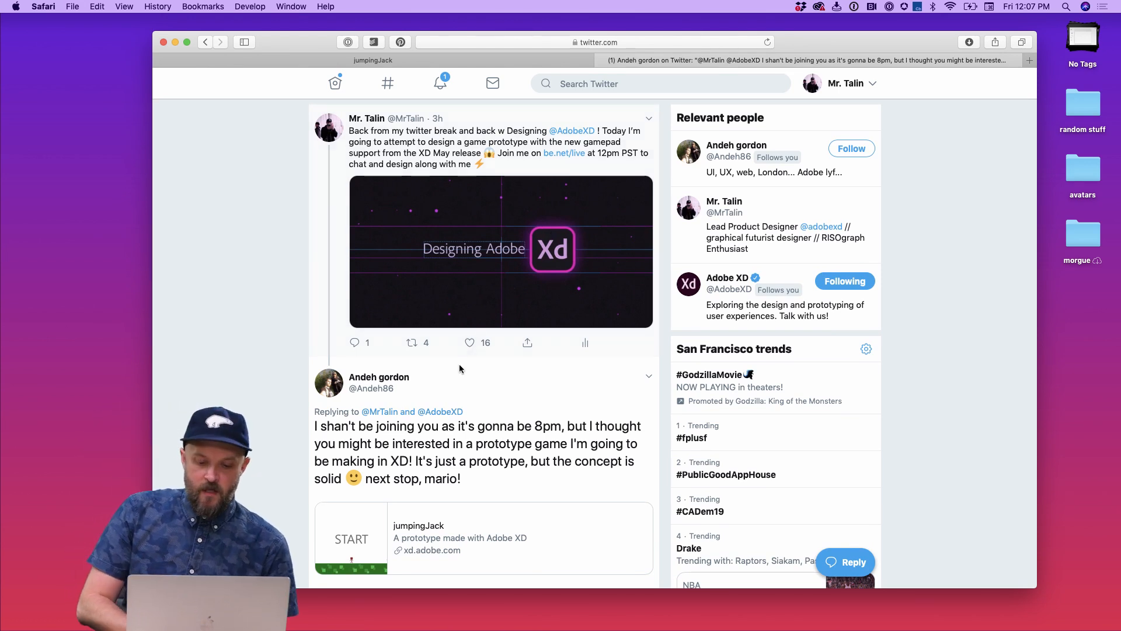
pyautogui.scroll(-2, 460, 372)
pyautogui.scroll(-2, 302, 337)
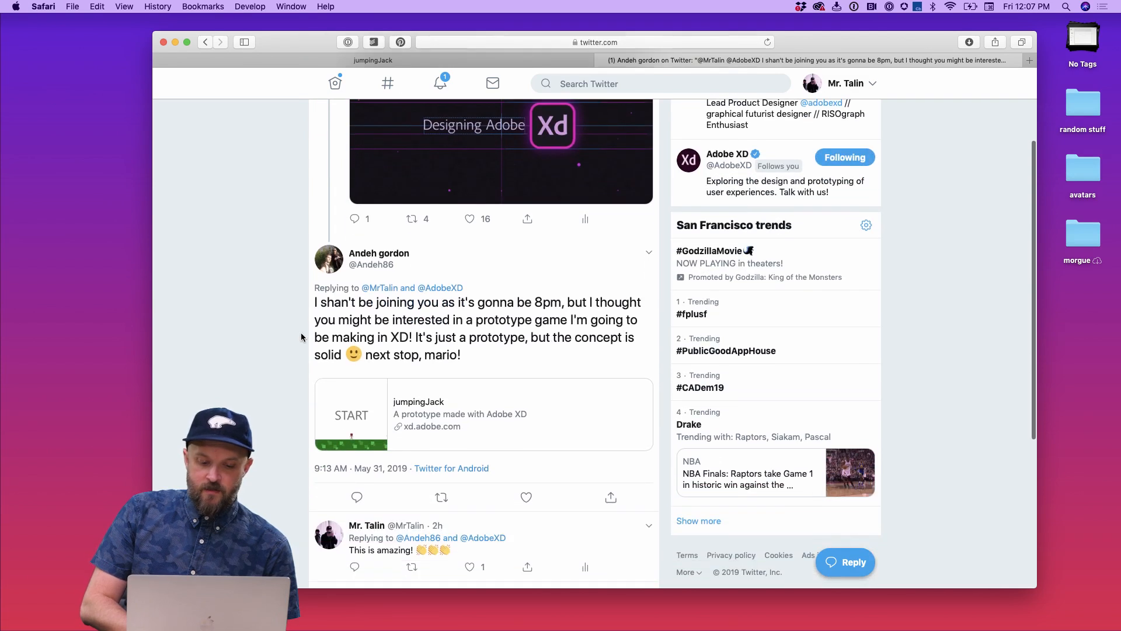
pyautogui.scroll(-2, 480, 322)
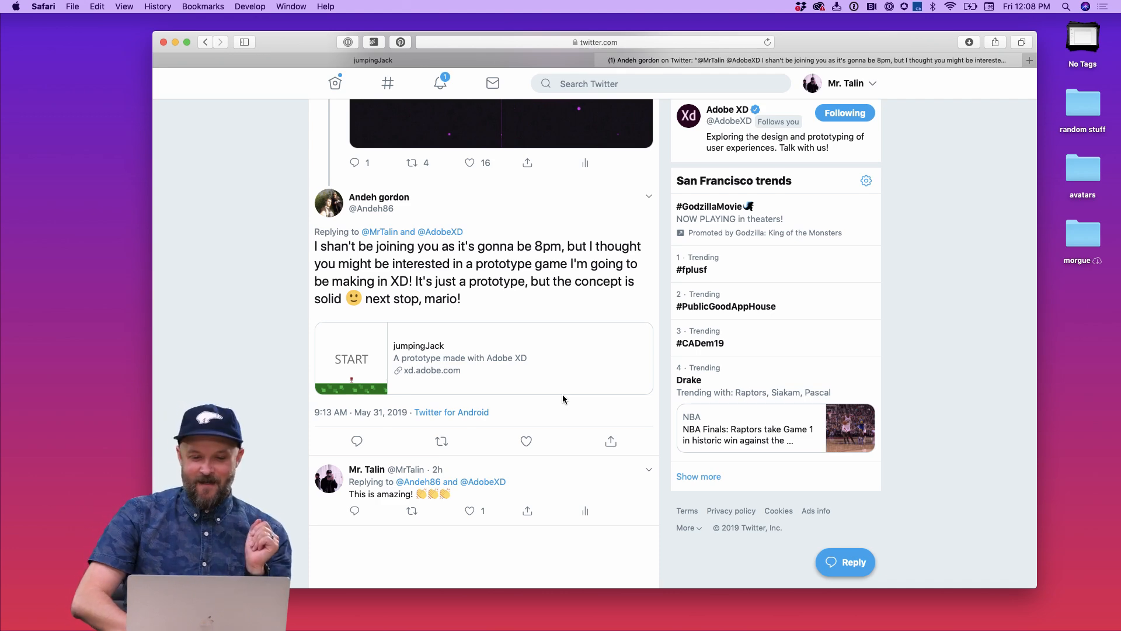
# Step: Switch to Adobe XD and select the mouth shape on the yellow character
pyautogui.hotkey('ctrl', 'Right')
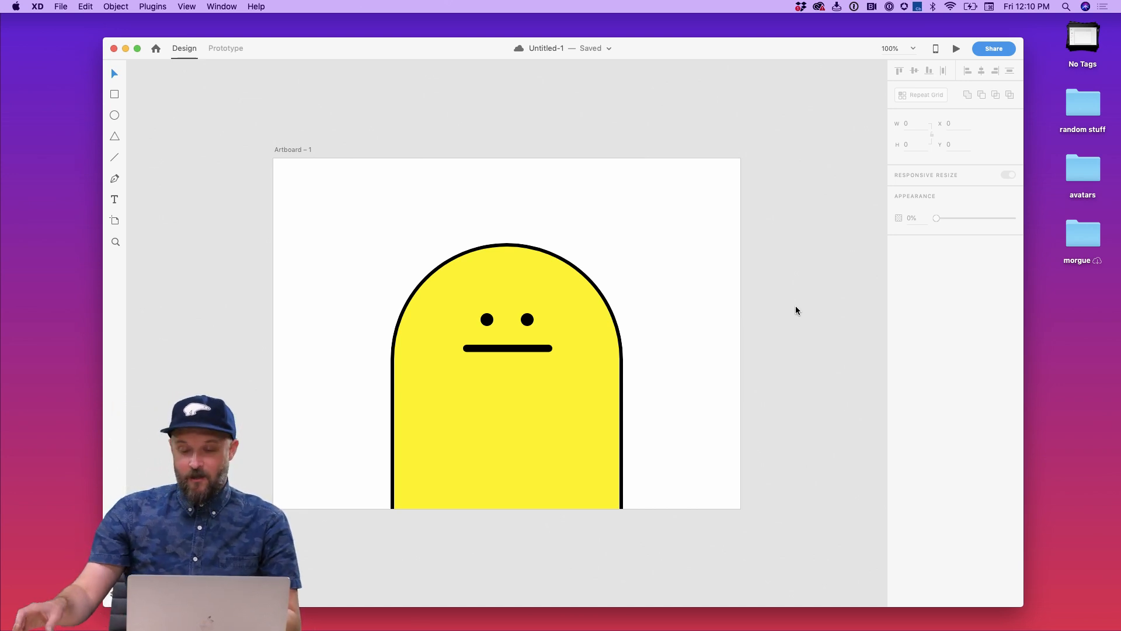
pyautogui.scroll(-3, 795, 315)
pyautogui.hscroll(2, 795, 315)
pyautogui.scroll(1, 795, 315)
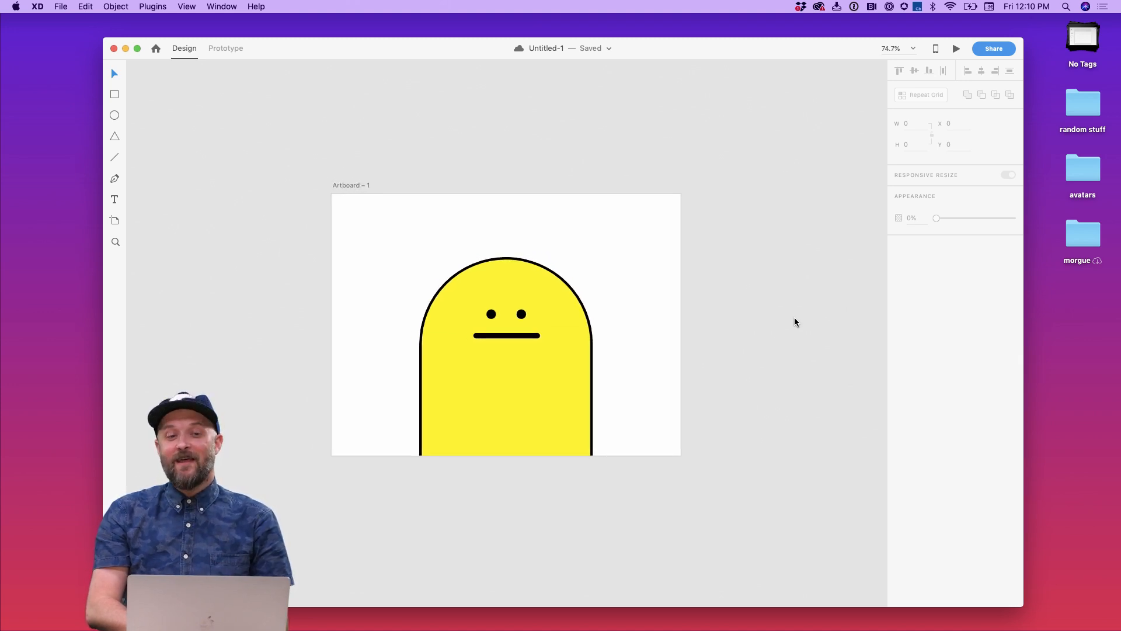
pyautogui.scroll(-3, 794, 322)
pyautogui.hscroll(3, 794, 322)
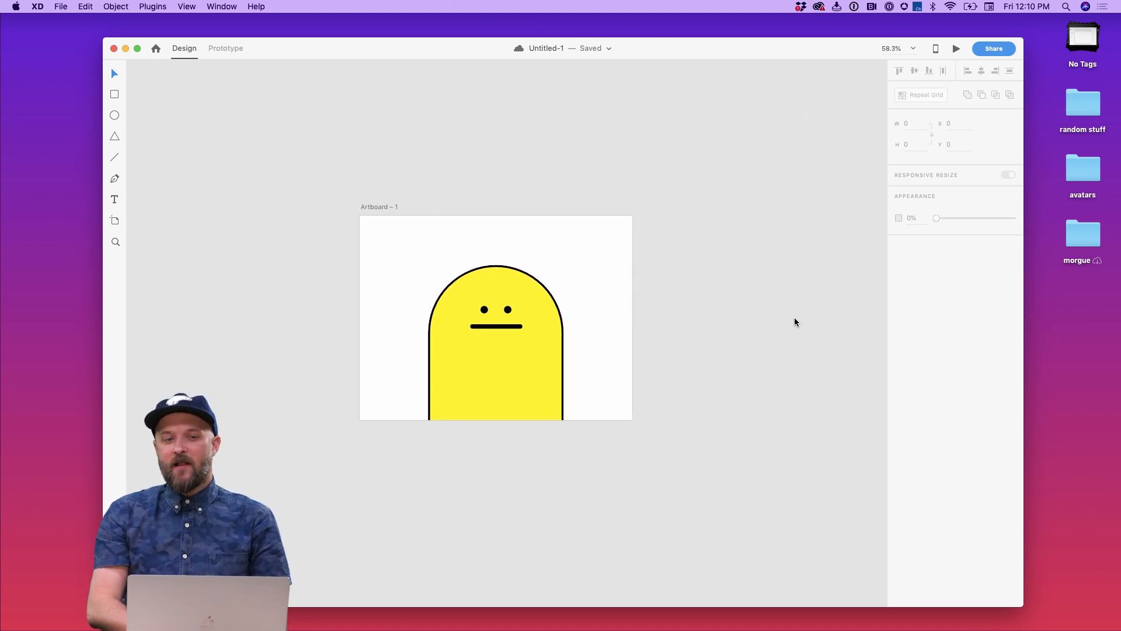
pyautogui.scroll(-2, 794, 321)
pyautogui.hscroll(2, 795, 320)
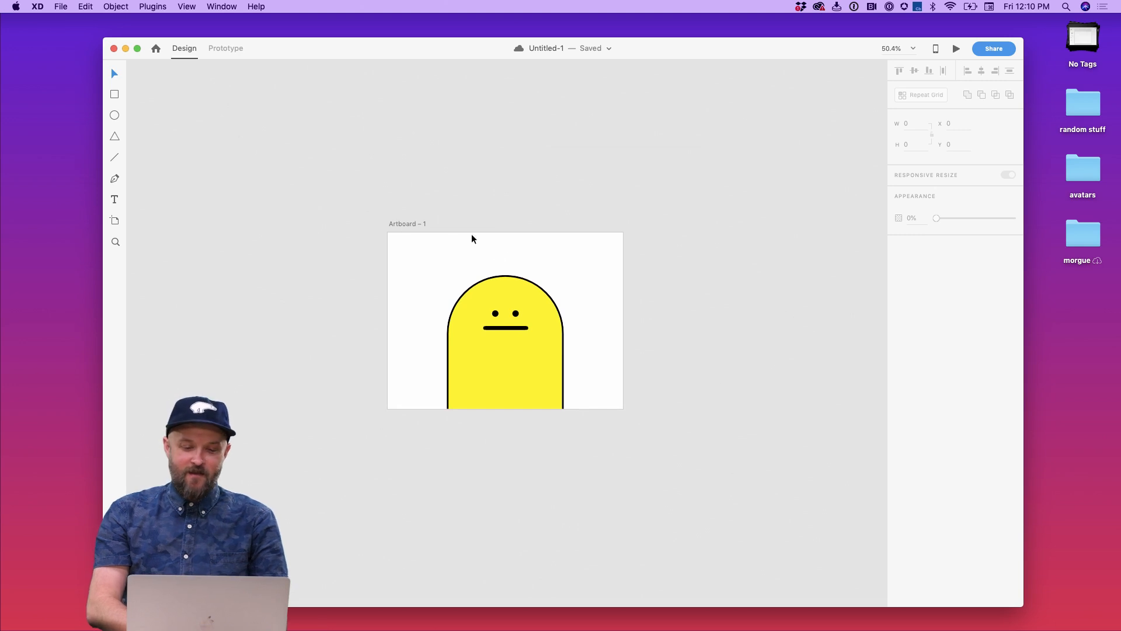
pyautogui.scroll(5, 472, 233)
pyautogui.scroll(-4, 472, 233)
pyautogui.click(517, 343)
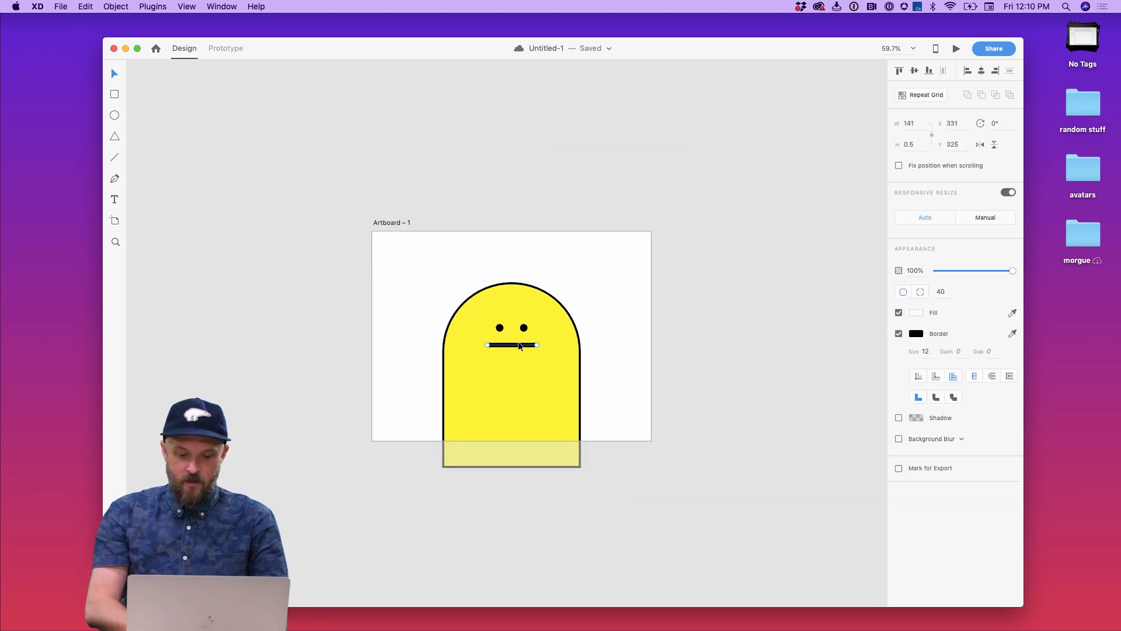
# Step: Repeatedly raise and lower the mouth's height in increments of 10 to try it open and closed, ending at 140.5
pyautogui.scroll(5, 518, 341)
pyautogui.click(918, 143)
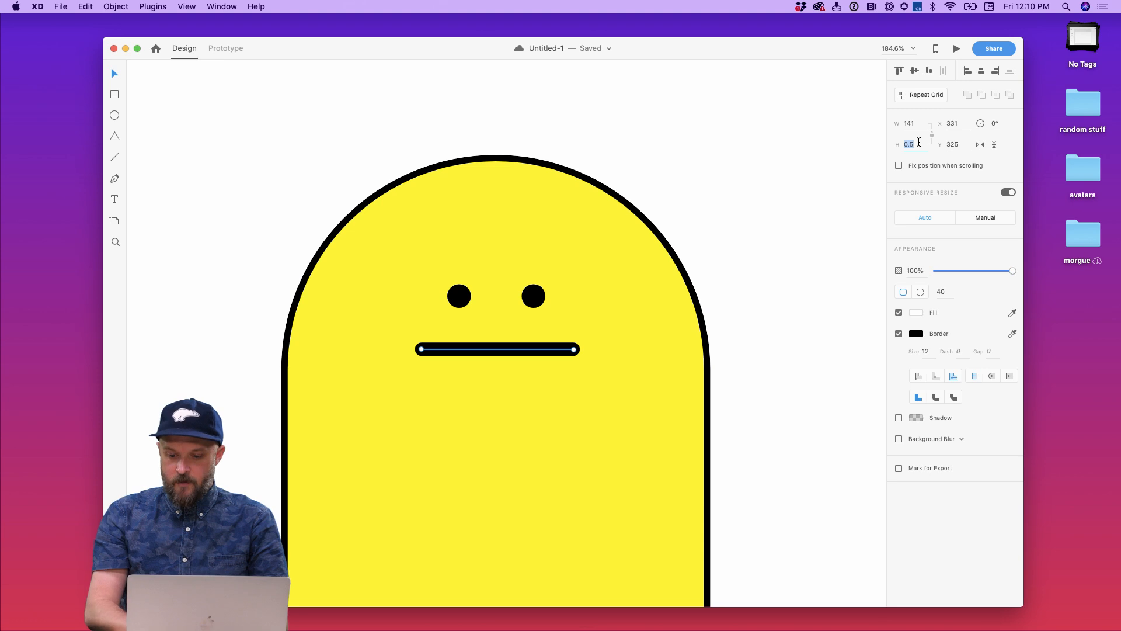
pyautogui.hotkey('shift', 'Up')
pyautogui.hotkey('shift', 'Up')
pyautogui.hotkey('shift', 'Up')
pyautogui.hotkey('shift', 'Up')
pyautogui.hotkey('shift', 'Up')
pyautogui.hotkey('shift', 'Up')
pyautogui.hotkey('shift', 'Down')
pyautogui.hotkey('shift', 'Down')
pyautogui.hotkey('shift', 'Down')
pyautogui.hotkey('shift', 'Down')
pyautogui.hotkey('shift', 'Down')
pyautogui.hotkey('shift', 'Down')
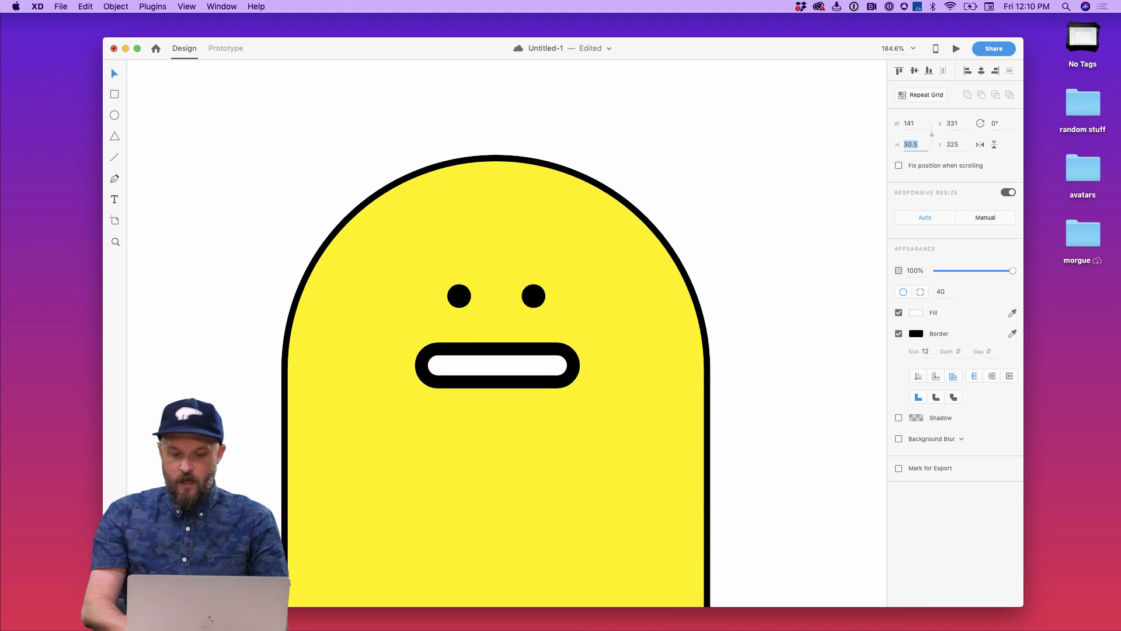
pyautogui.hotkey('shift', 'Up')
pyautogui.hotkey('shift', 'Up')
pyautogui.hotkey('shift', 'Up')
pyautogui.hotkey('shift', 'Up')
pyautogui.hotkey('shift', 'Up')
pyautogui.hotkey('shift', 'Up')
pyautogui.hotkey('shift', 'Down')
pyautogui.hotkey('shift', 'Down')
pyautogui.hotkey('shift', 'Down')
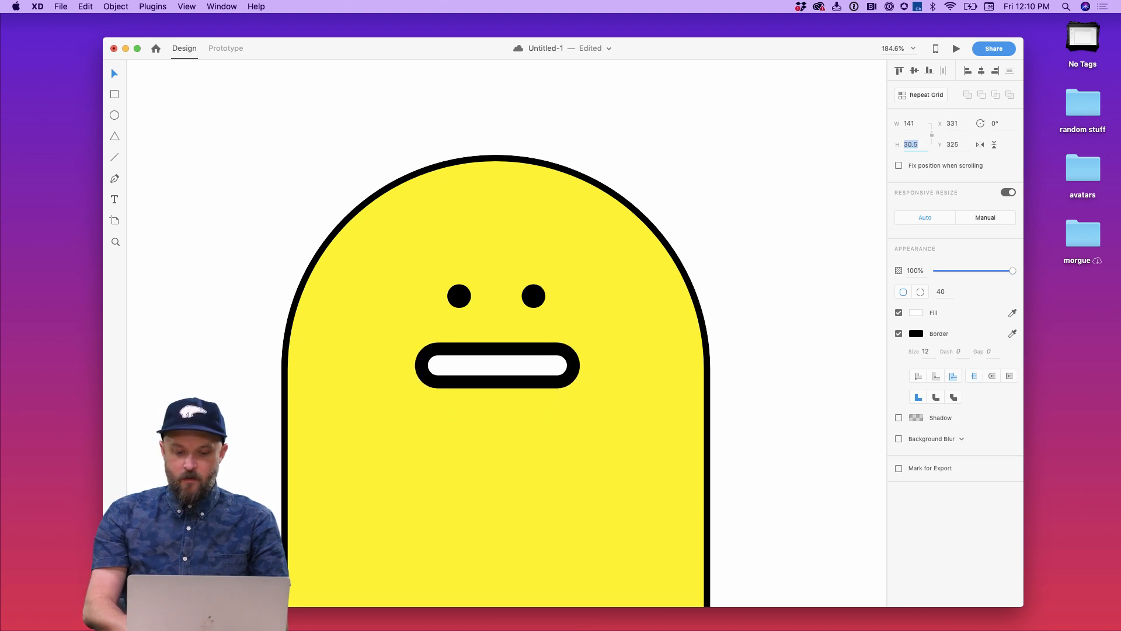
pyautogui.hotkey('shift', 'Up')
pyautogui.hotkey('shift', 'Up')
pyautogui.hotkey('shift', 'Up')
pyautogui.hotkey('shift', 'Up')
pyautogui.hotkey('shift', 'Down')
pyautogui.hotkey('shift', 'Down')
pyautogui.hotkey('shift', 'Down')
pyautogui.hotkey('shift', 'Down')
pyautogui.hotkey('shift', 'Down')
pyautogui.hotkey('shift', 'Up')
pyautogui.hotkey('shift', 'Up')
pyautogui.hotkey('shift', 'Up')
pyautogui.hotkey('shift', 'Up')
pyautogui.hotkey('shift', 'Up')
pyautogui.hotkey('shift', 'Up')
pyautogui.hotkey('shift', 'Up')
pyautogui.hotkey('shift', 'Up')
pyautogui.hotkey('shift', 'Up')
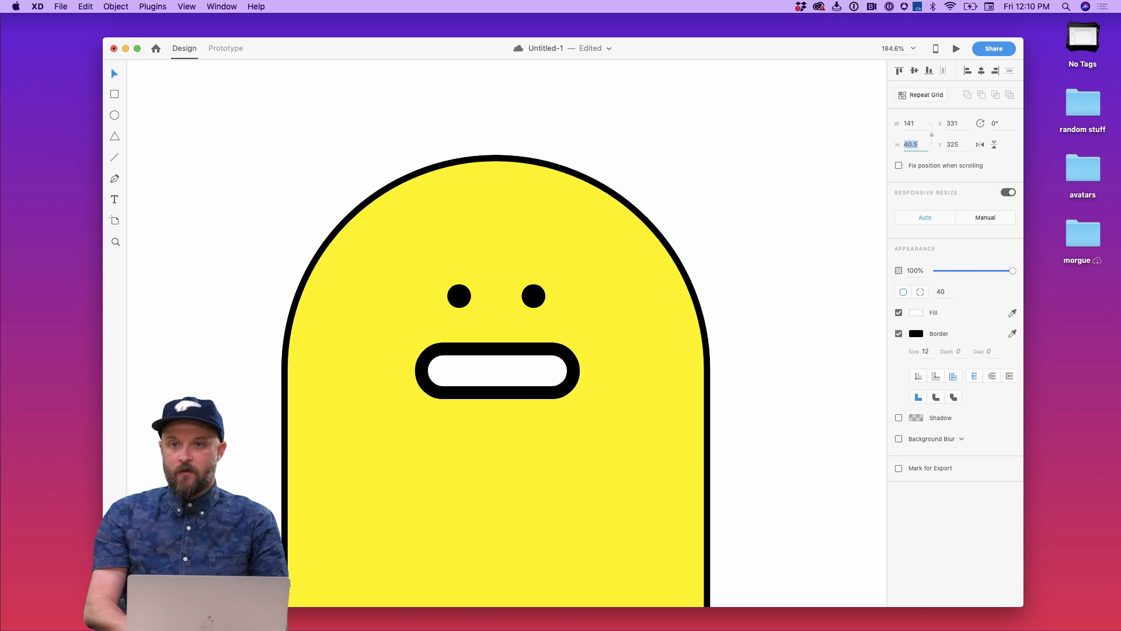
pyautogui.hotkey('shift', 'Up')
pyautogui.hotkey('shift', 'Up')
pyautogui.hotkey('shift', 'Up')
pyautogui.hotkey('shift', 'Up')
pyautogui.hotkey('shift', 'Up')
pyautogui.hotkey('shift', 'Up')
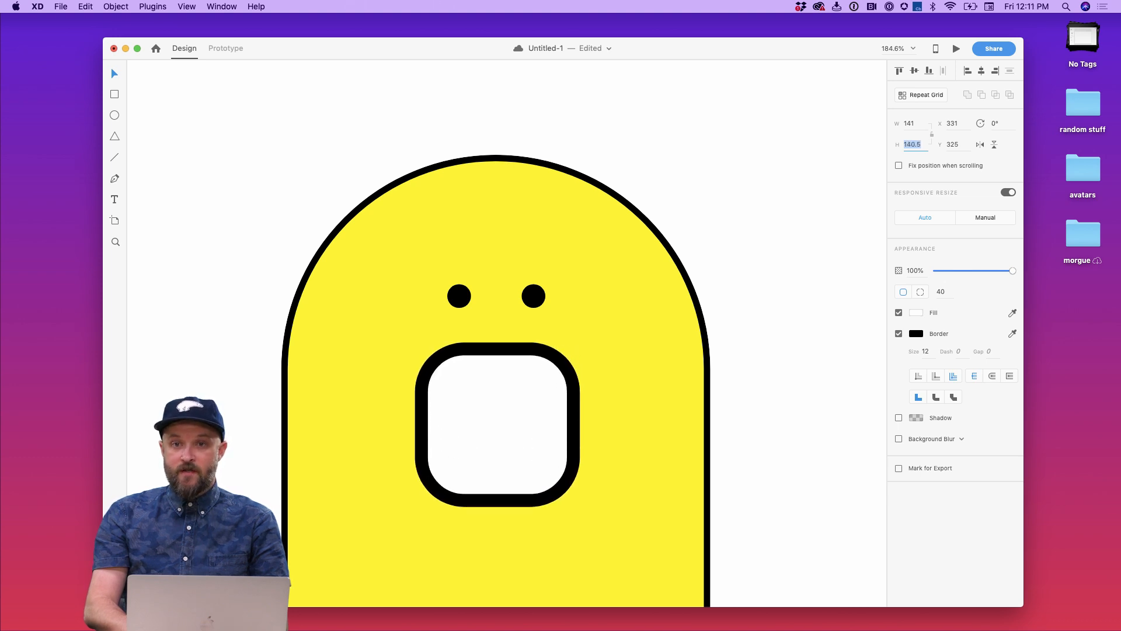
# Step: Reduce the mouth's height to 7.5 and deselect the shape
pyautogui.hotkey('shift', 'Down')
pyautogui.hotkey('shift', 'Down')
pyautogui.hotkey('shift', 'Down')
pyautogui.hotkey('shift', 'Down')
pyautogui.hotkey('shift', 'Down')
pyautogui.hotkey('shift', 'Down')
pyautogui.hotkey('shift', 'Down')
pyautogui.hotkey('shift', 'Down')
pyautogui.hotkey('shift', 'Down')
pyautogui.hotkey('shift', 'Down')
pyautogui.hotkey('shift', 'Down')
pyautogui.hotkey('shift', 'Down')
pyautogui.hotkey('shift', 'Down')
pyautogui.hotkey('shift', 'Down')
pyautogui.hotkey('shift', 'Down')
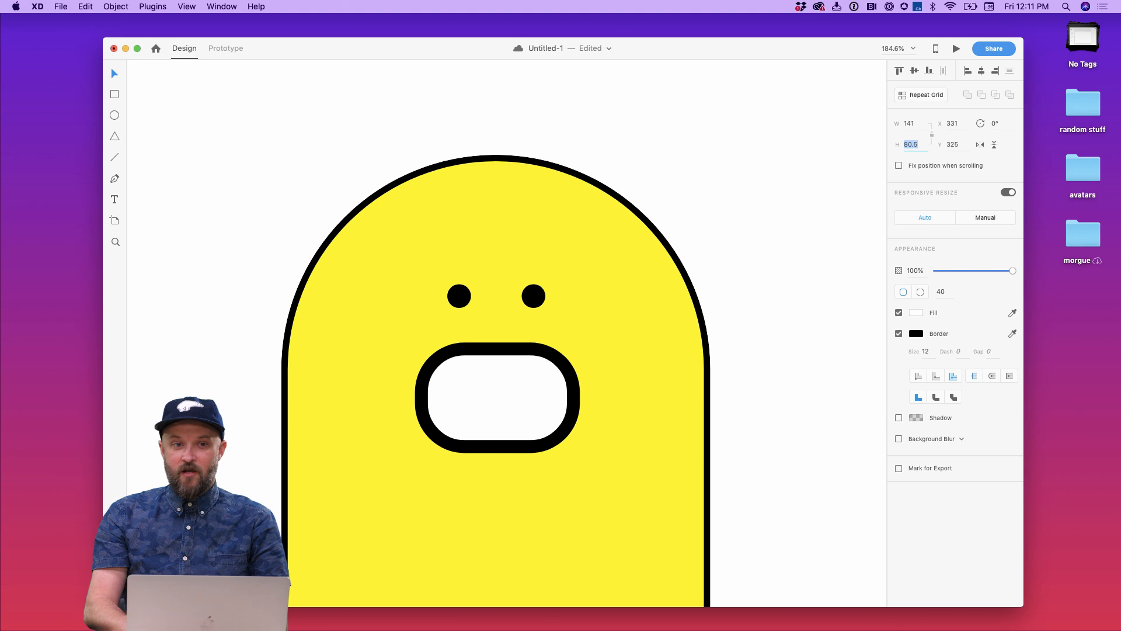
pyautogui.hotkey('shift', 'Down')
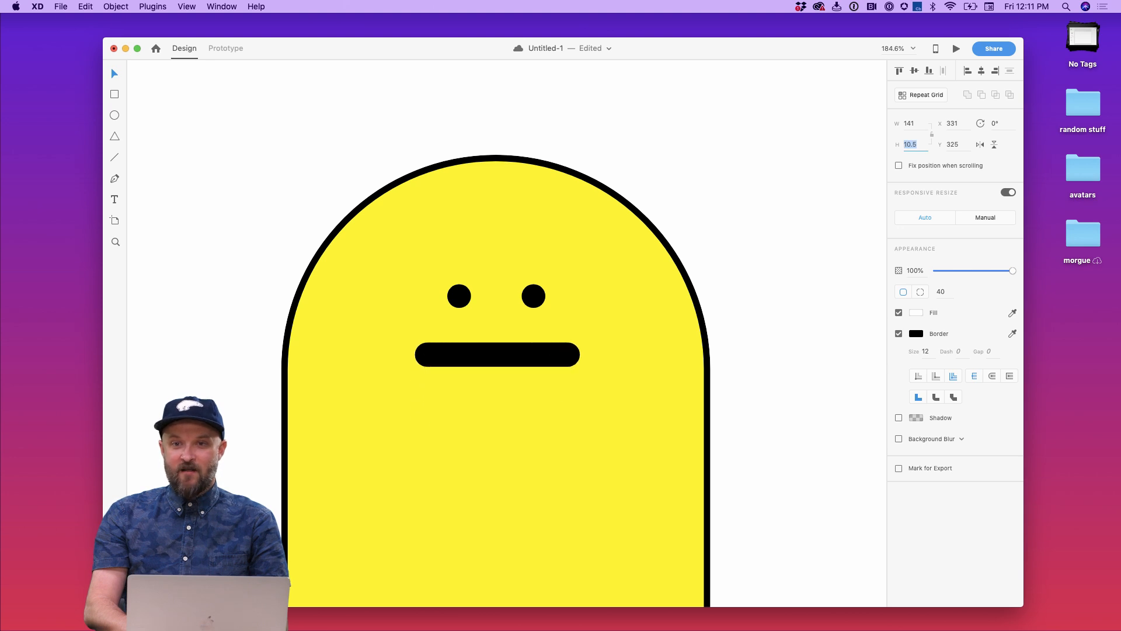
pyautogui.press('Down')
pyautogui.press('Down')
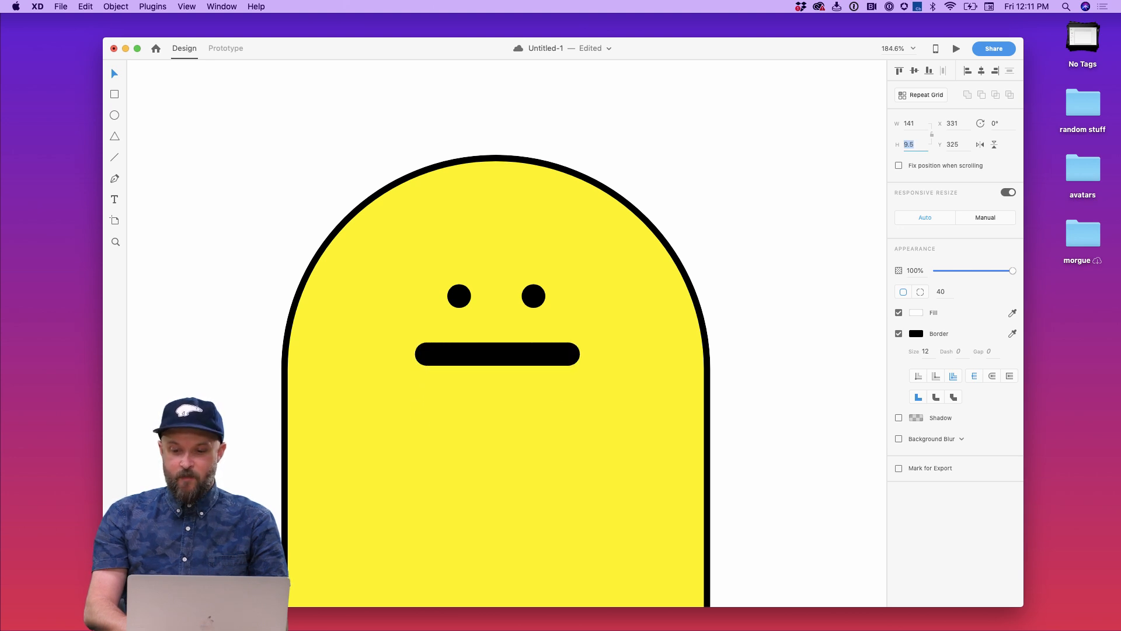
pyautogui.press('Down')
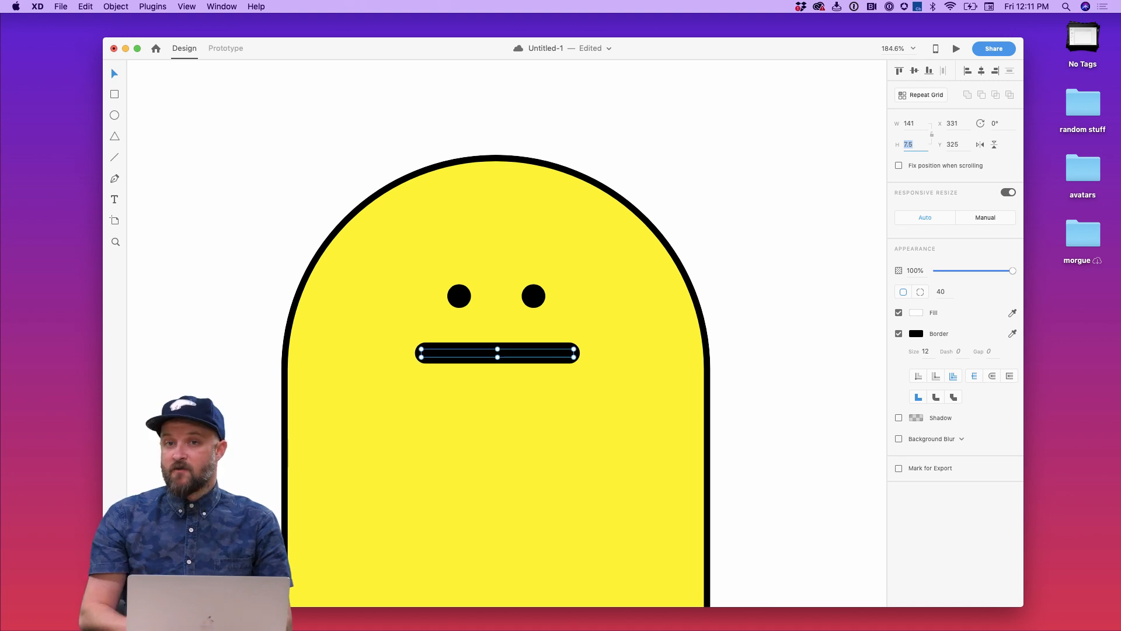
pyautogui.click(752, 162)
pyautogui.scroll(-2, 753, 162)
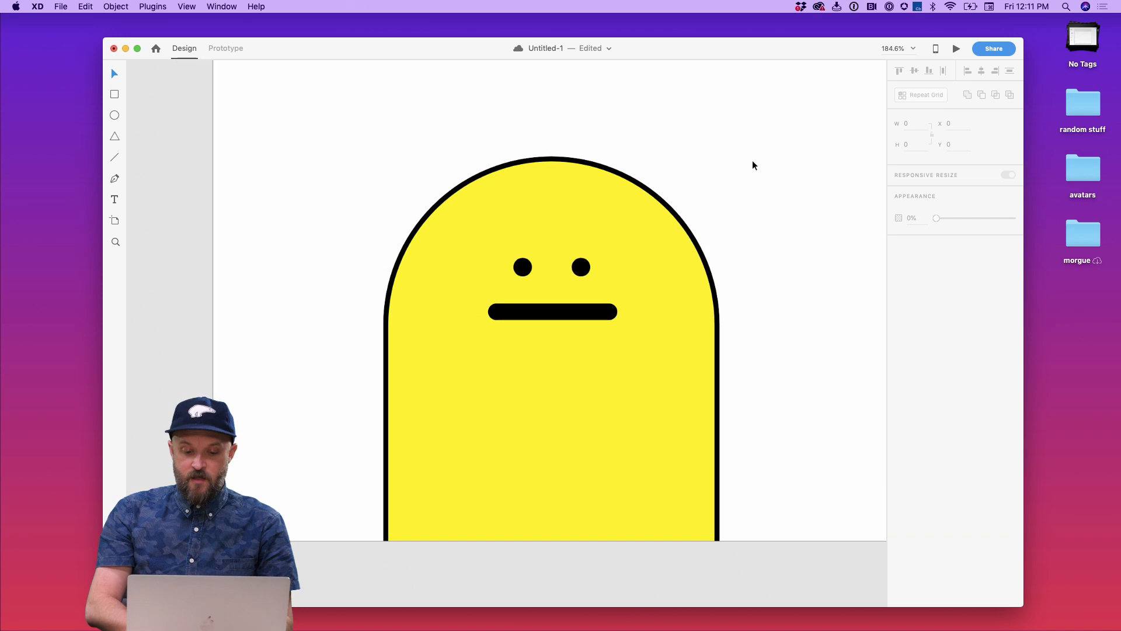
# Step: Select the character's mouth shape, show its layer, and rename it Mouth
pyautogui.scroll(-2, 753, 162)
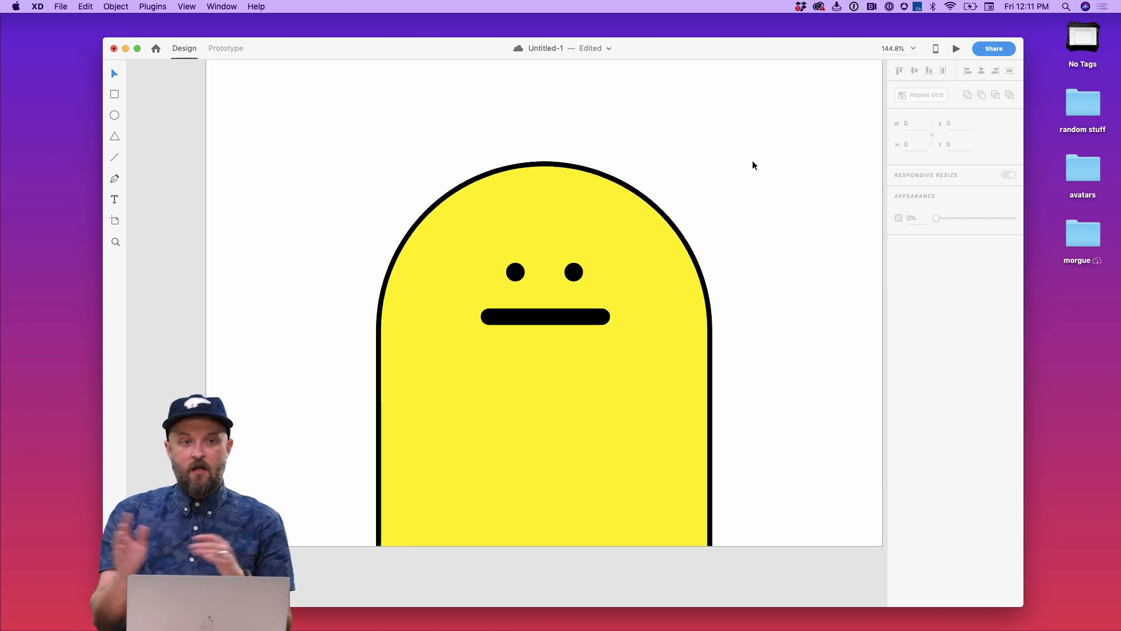
pyautogui.scroll(-3, 753, 165)
pyautogui.hscroll(5, 751, 169)
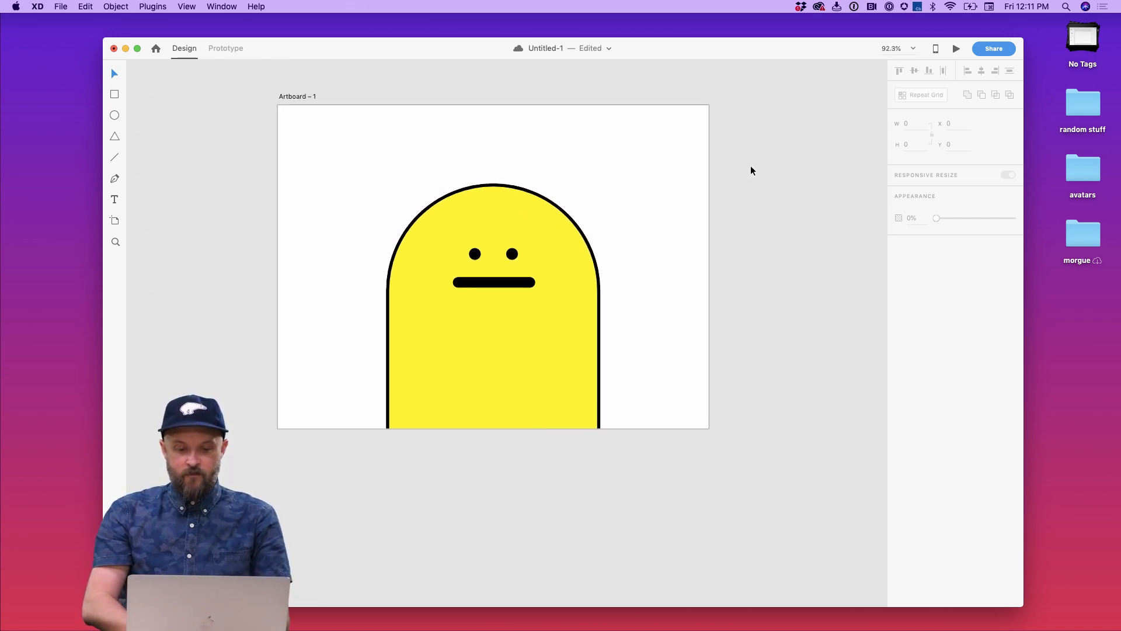
pyautogui.scroll(-3, 751, 166)
pyautogui.hscroll(3, 751, 166)
pyautogui.click(485, 273)
pyautogui.scroll(1, 485, 273)
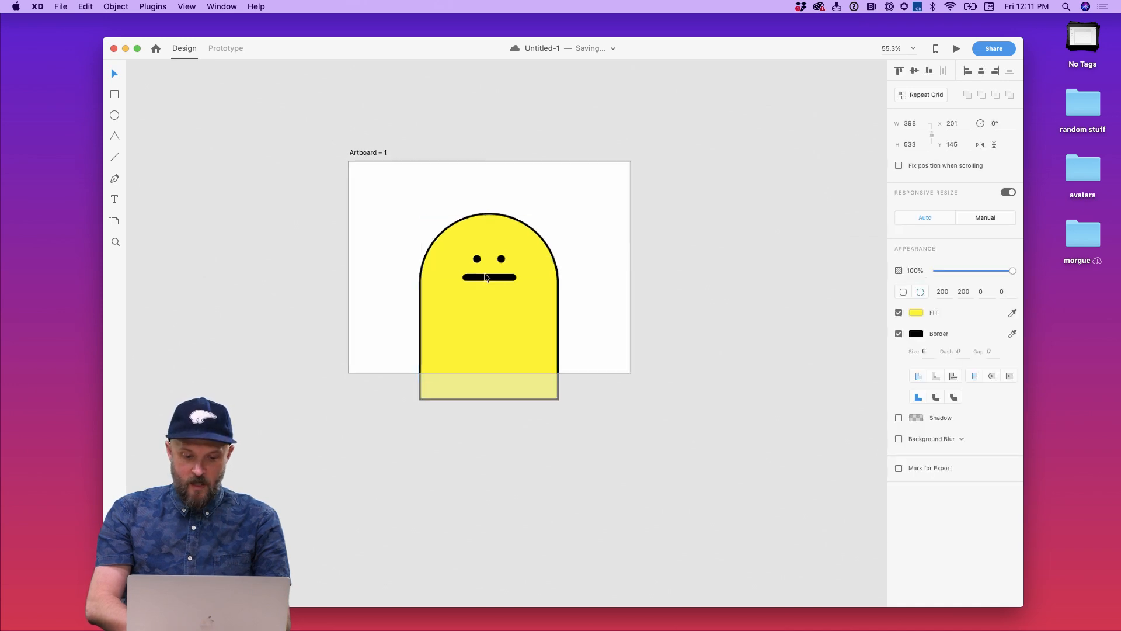
pyautogui.scroll(2, 484, 276)
pyautogui.click(491, 280)
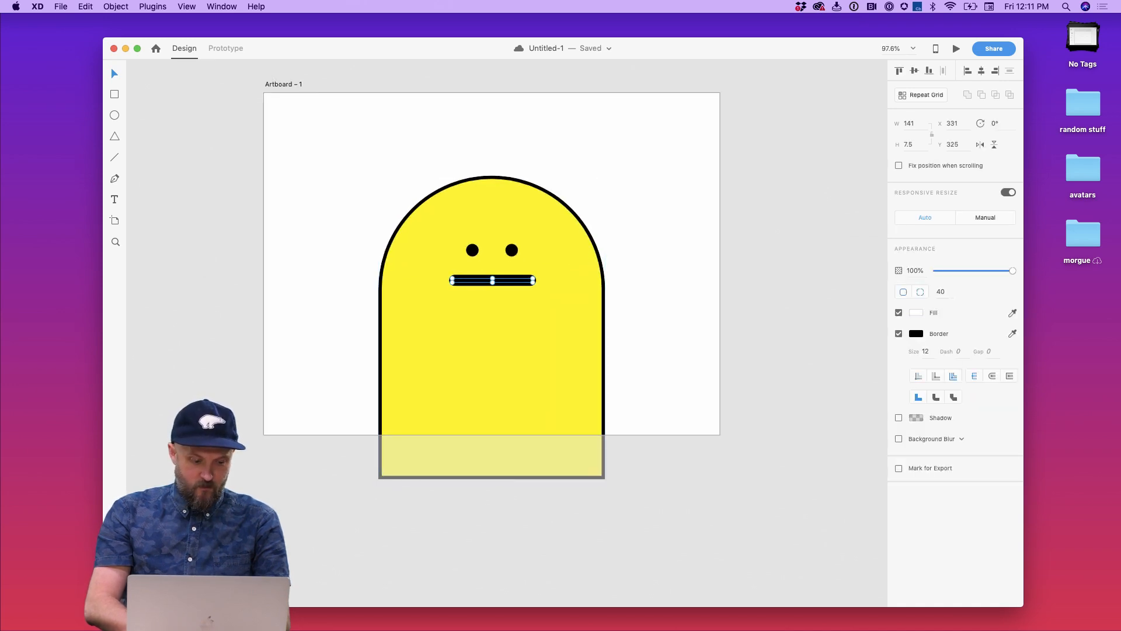
pyautogui.press('super+y')
pyautogui.doubleClick(166, 147)
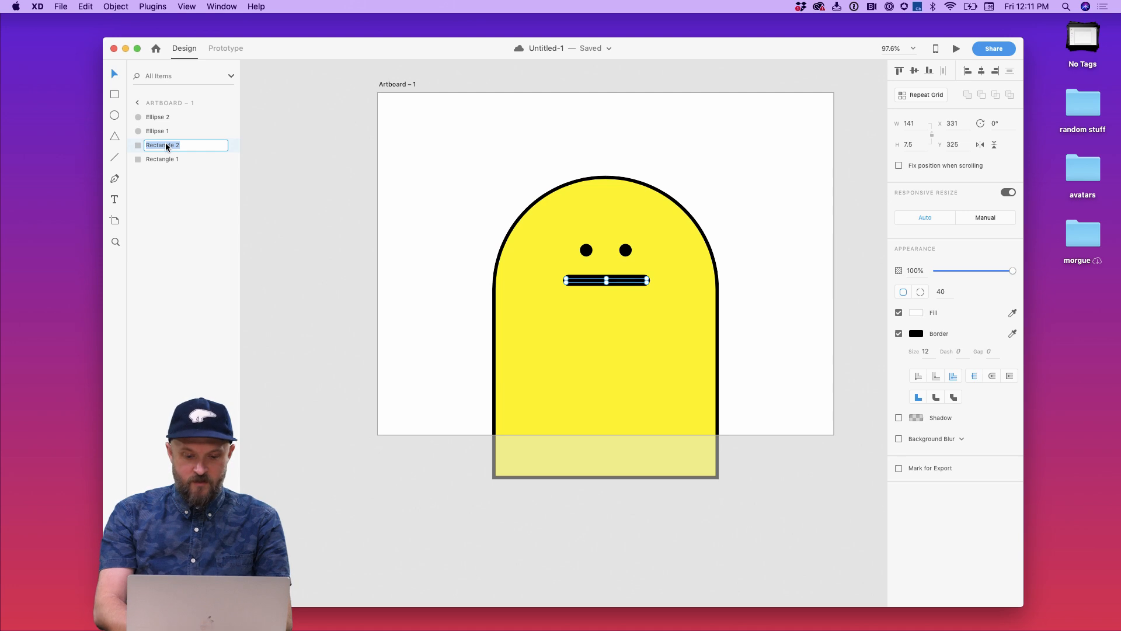
pyautogui.write('Mouth')
pyautogui.press('Return')
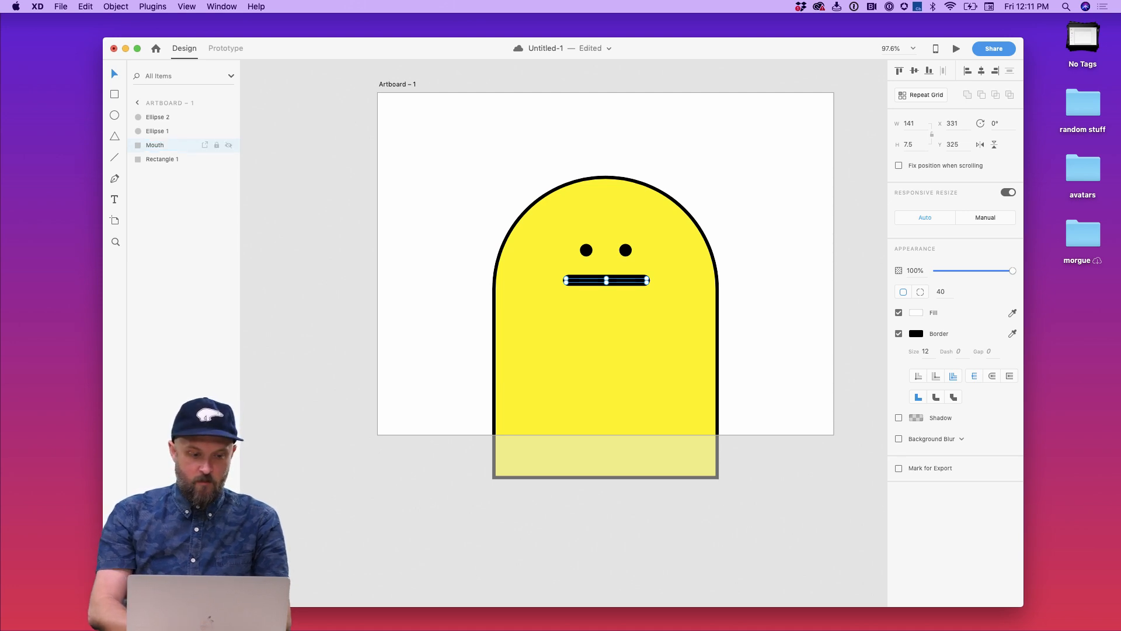
# Step: Rename the yellow body's layer, Rectangle 1, as Claude
pyautogui.click(163, 160)
pyautogui.doubleClick(163, 161)
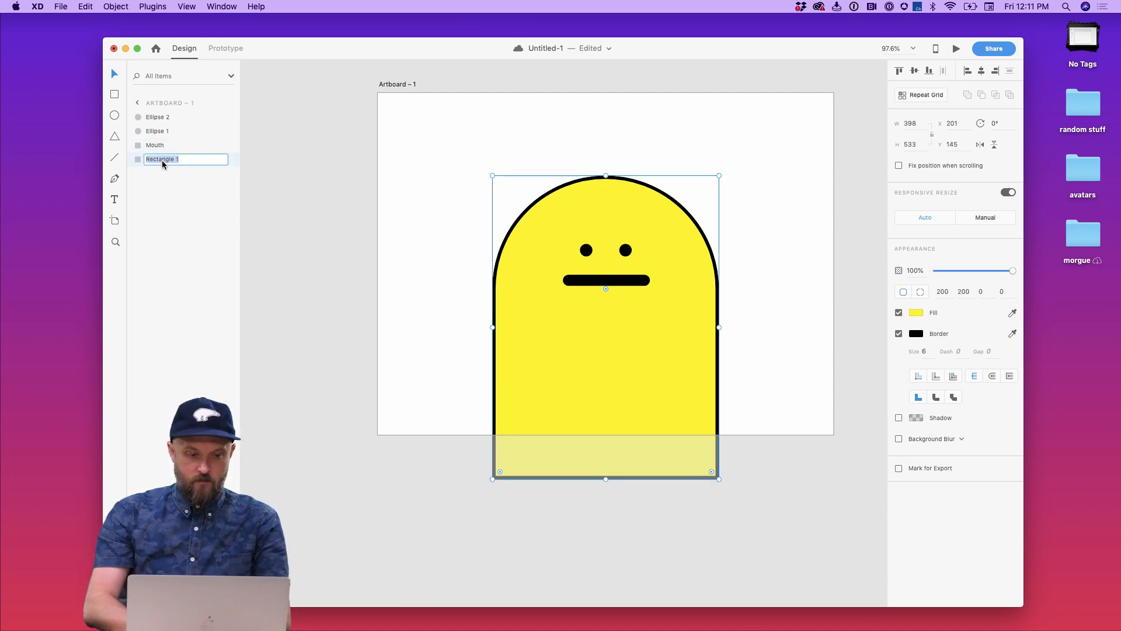
pyautogui.write('Claude')
pyautogui.press('Return')
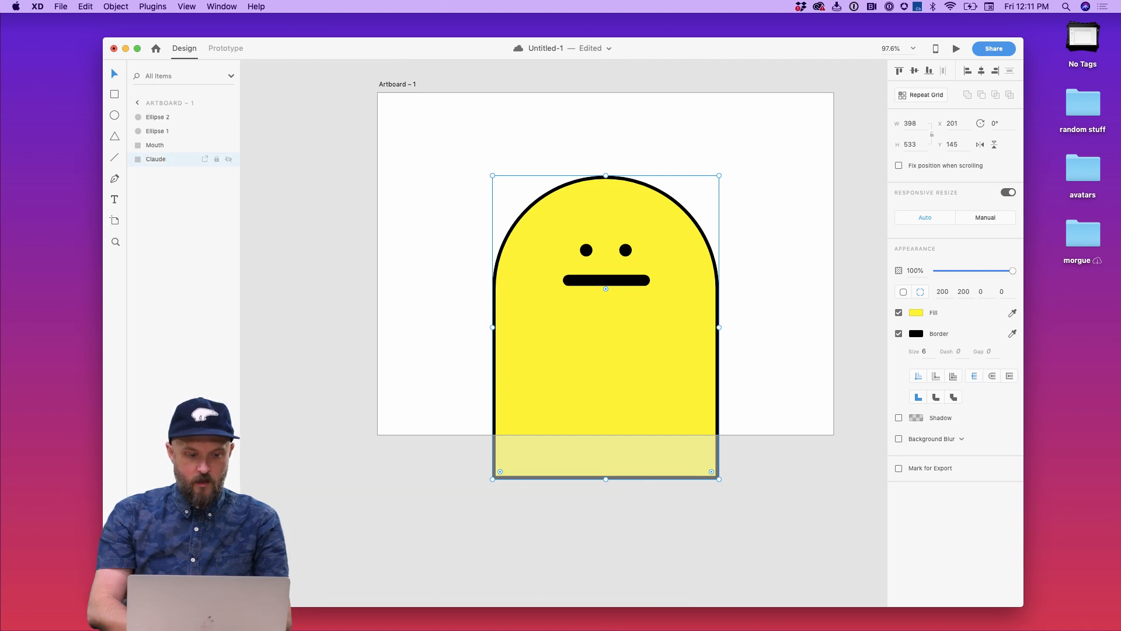
# Step: Rename the Ellipse 1 layer as Left Eye
pyautogui.click(157, 132)
pyautogui.doubleClick(157, 129)
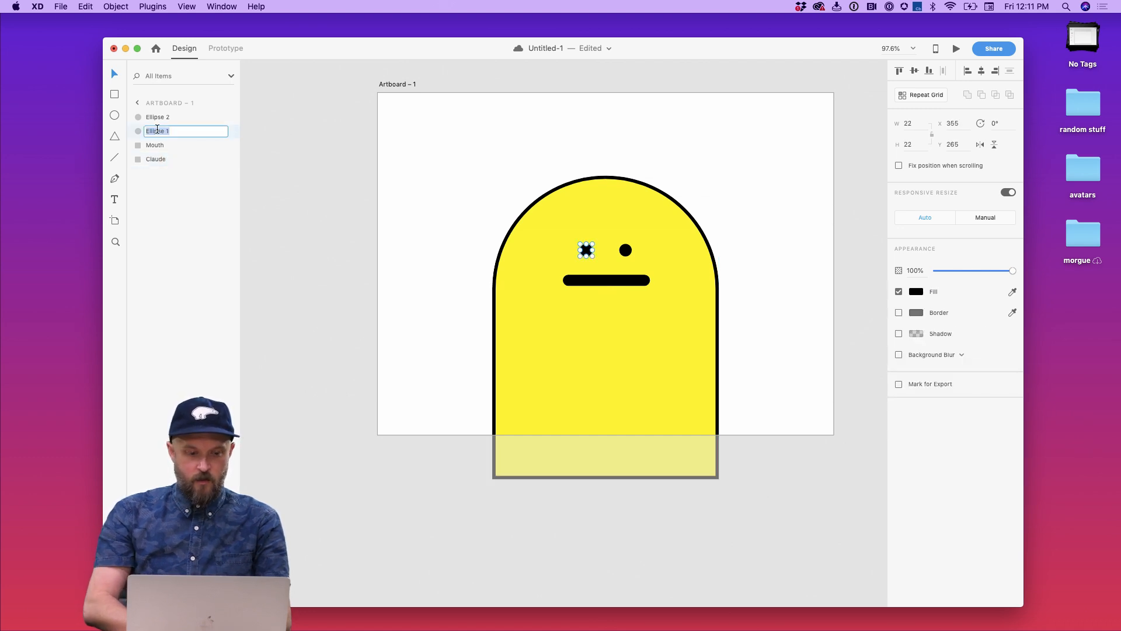
pyautogui.write('L')
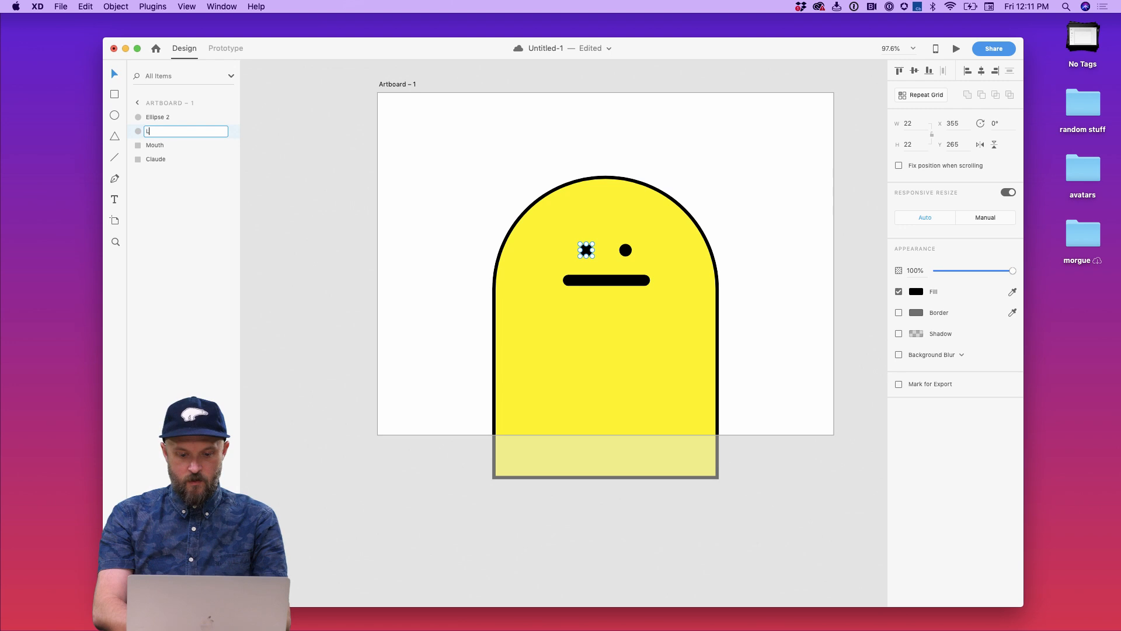
pyautogui.write('eft Eye')
pyautogui.press('Return')
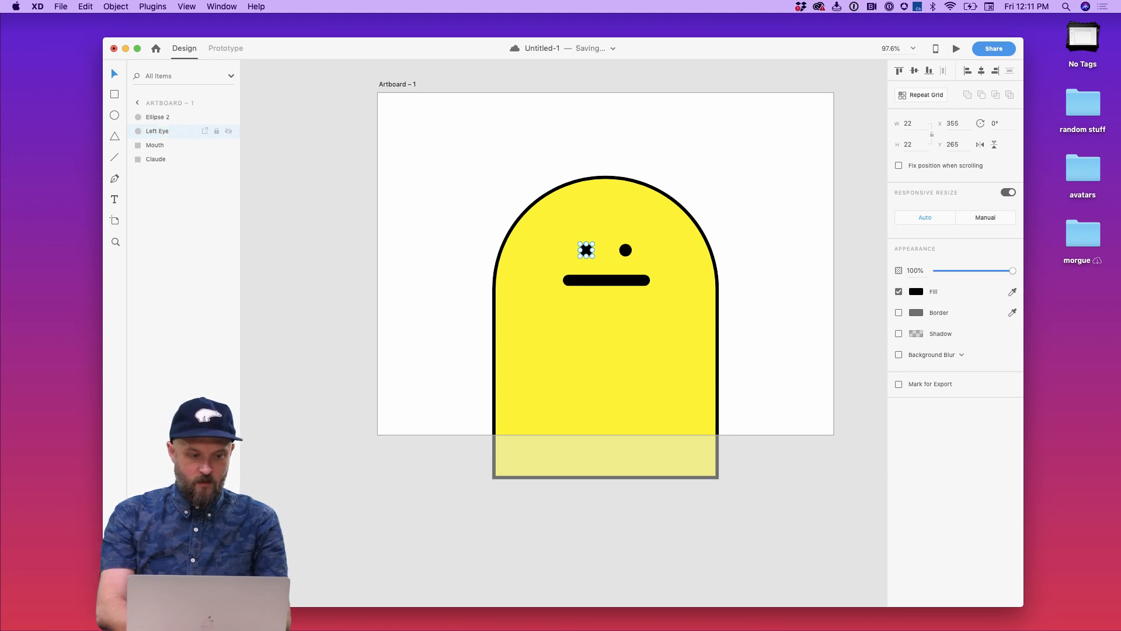
# Step: Rename the Ellipse 2 layer as Right Eye
pyautogui.doubleClick(155, 117)
pyautogui.write('rig')
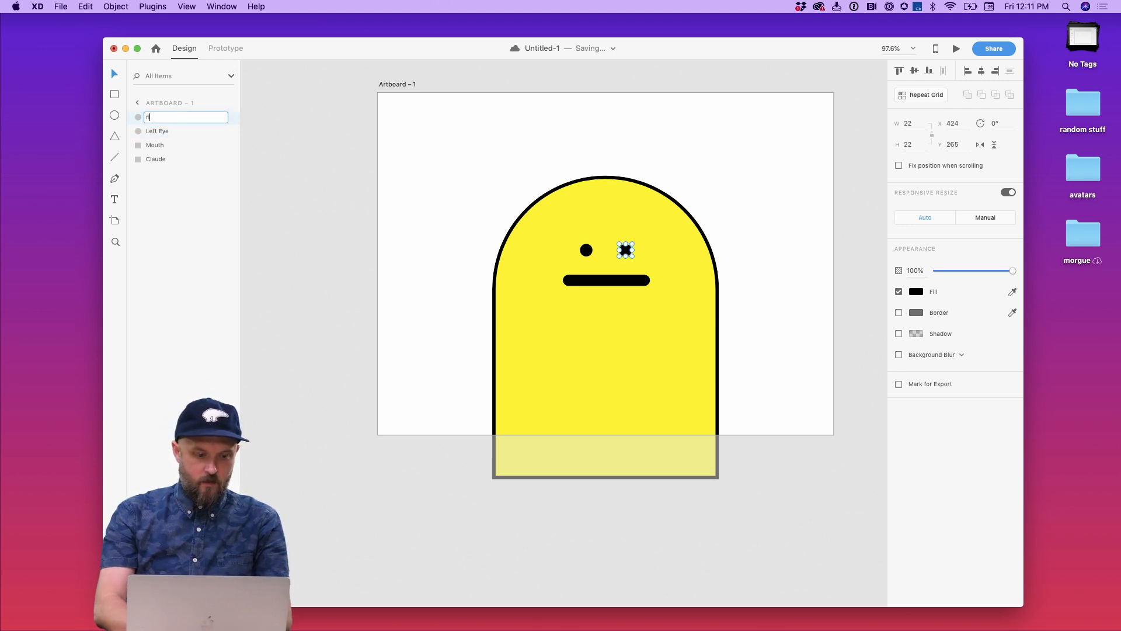
pyautogui.write('righ')
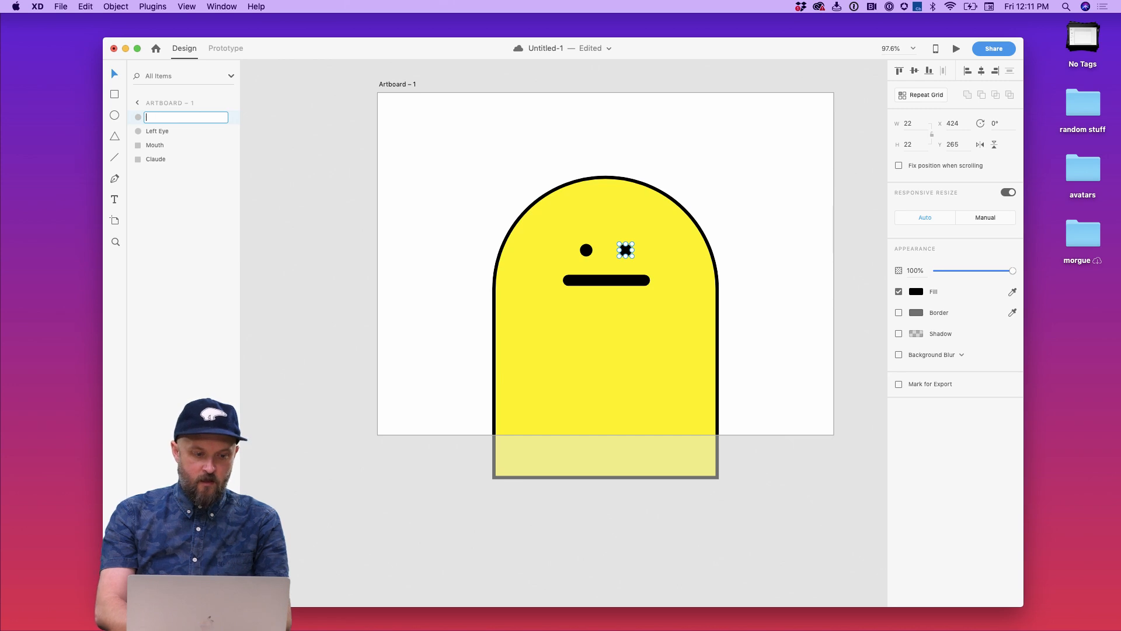
pyautogui.write('Right Eye')
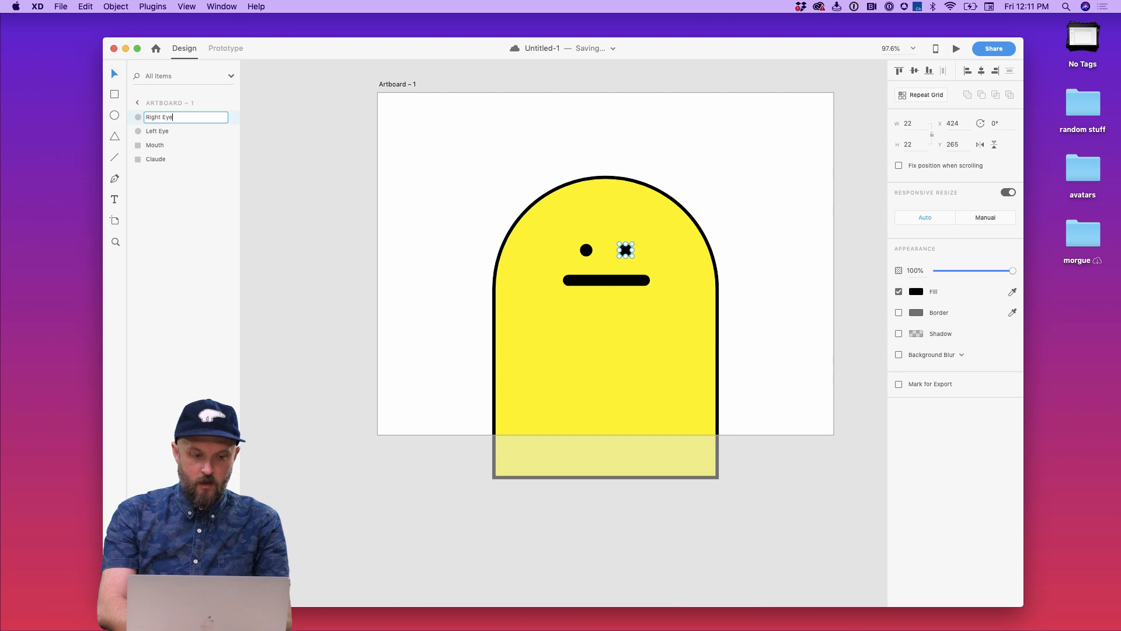
pyautogui.press('Return')
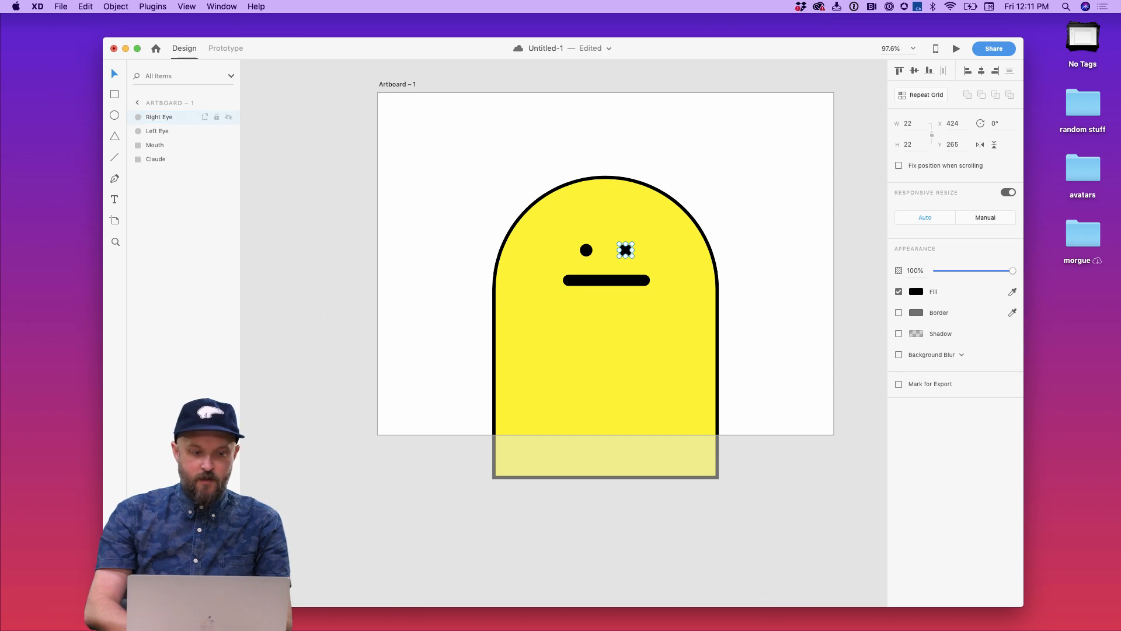
# Step: Rename the artboard as Resting Face and deselect it
pyautogui.click(300, 146)
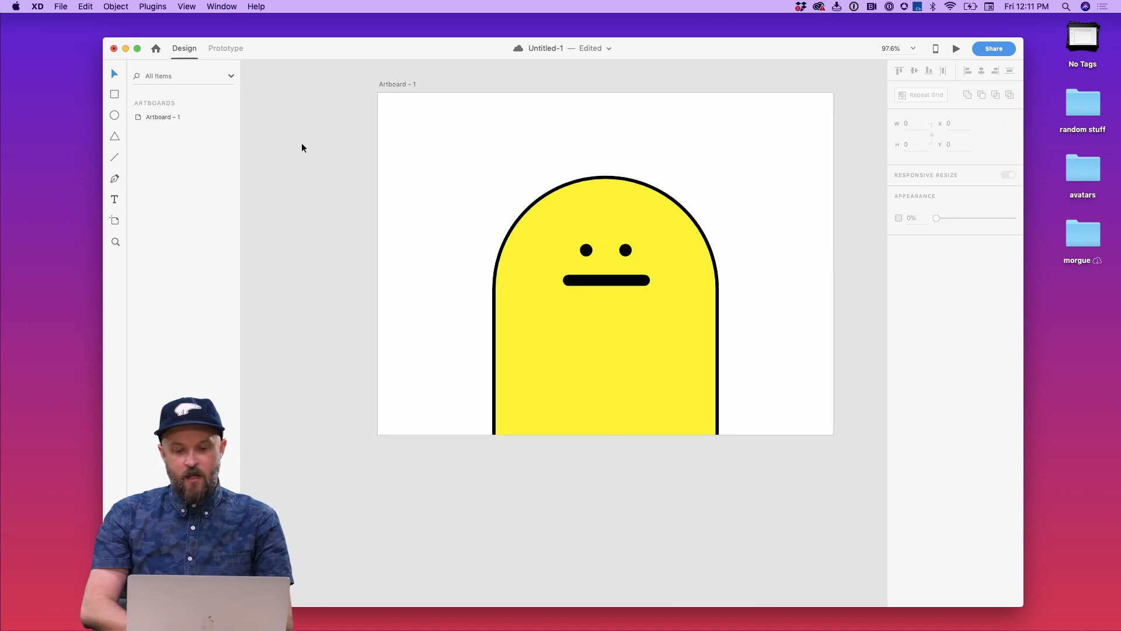
pyautogui.click(164, 118)
pyautogui.doubleClick(166, 119)
pyautogui.write('Hom')
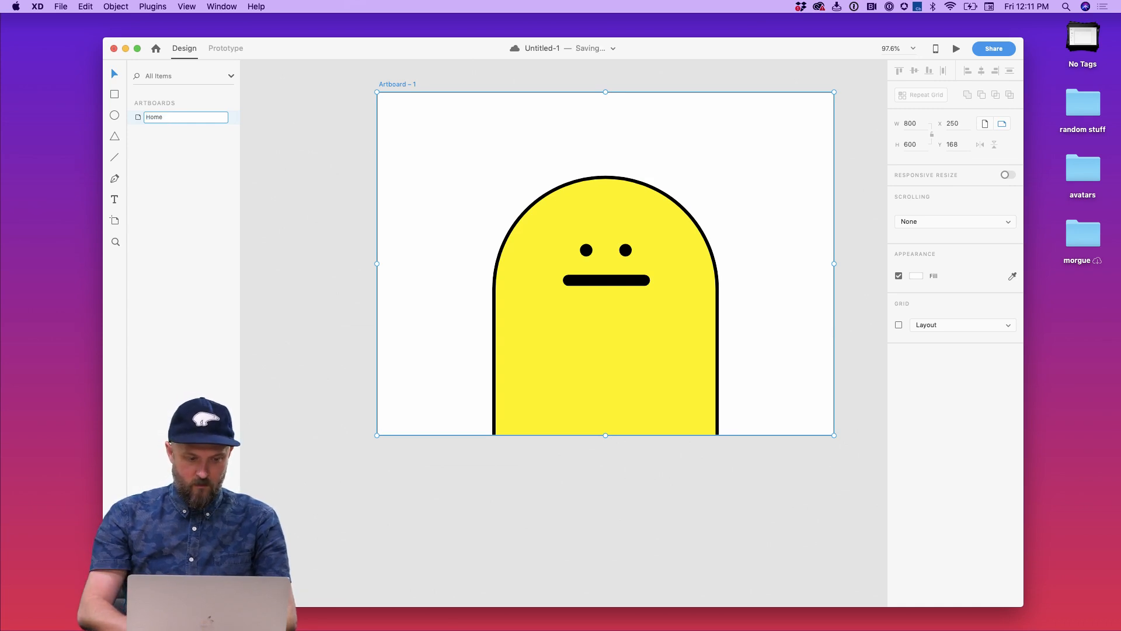
pyautogui.write('e')
pyautogui.press('super+a')
pyautogui.write('Re')
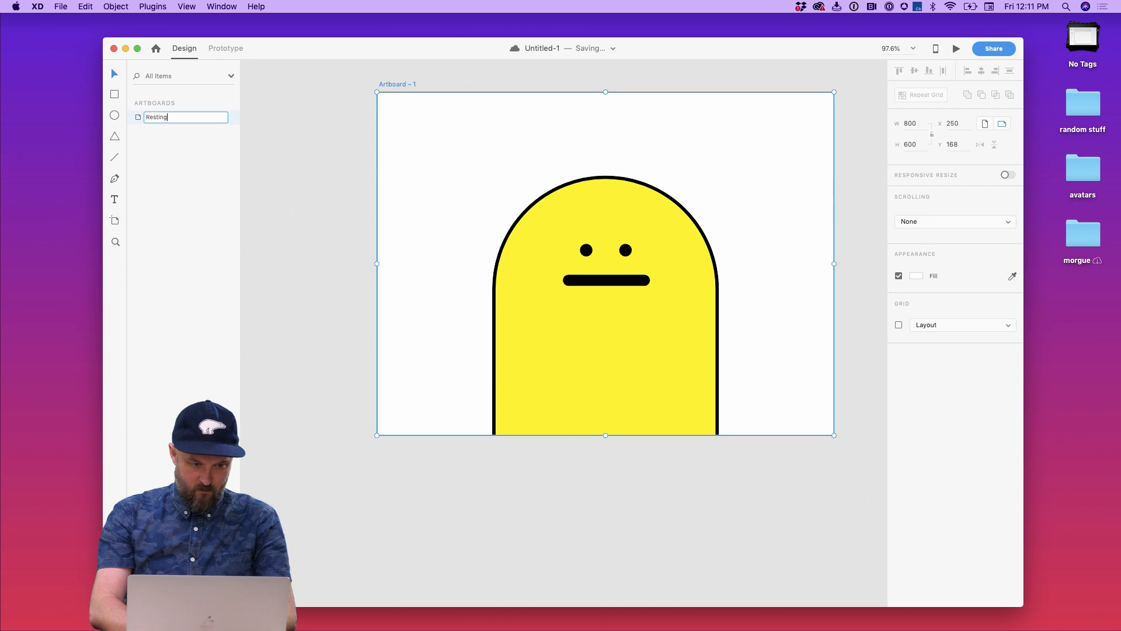
pyautogui.press('super+a')
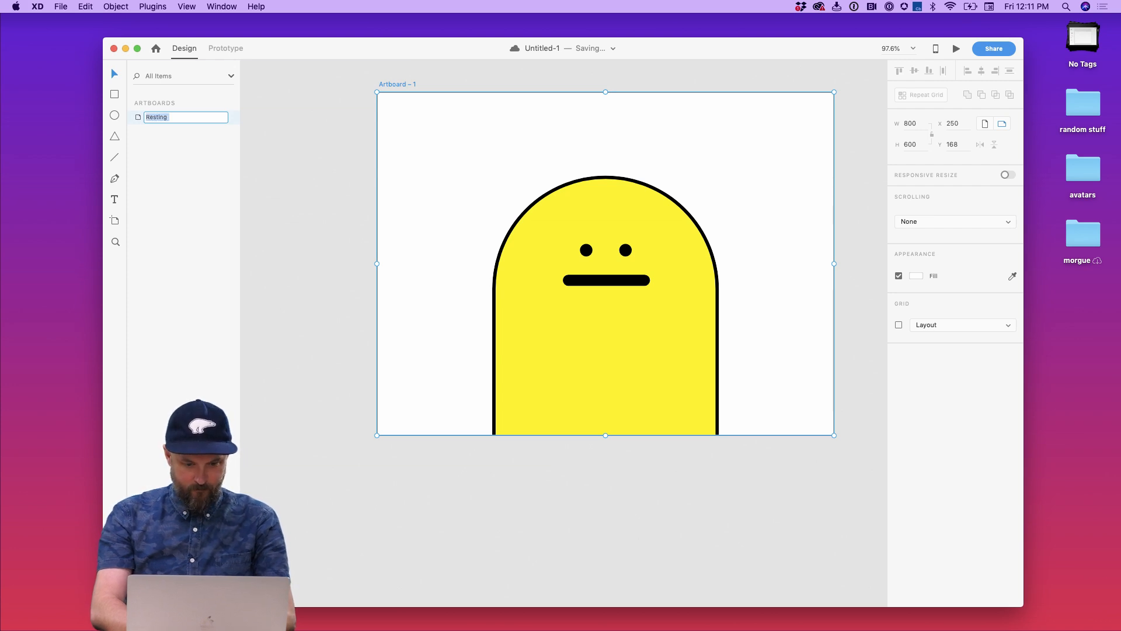
pyautogui.press('Right')
pyautogui.write('Face')
pyautogui.press('Return')
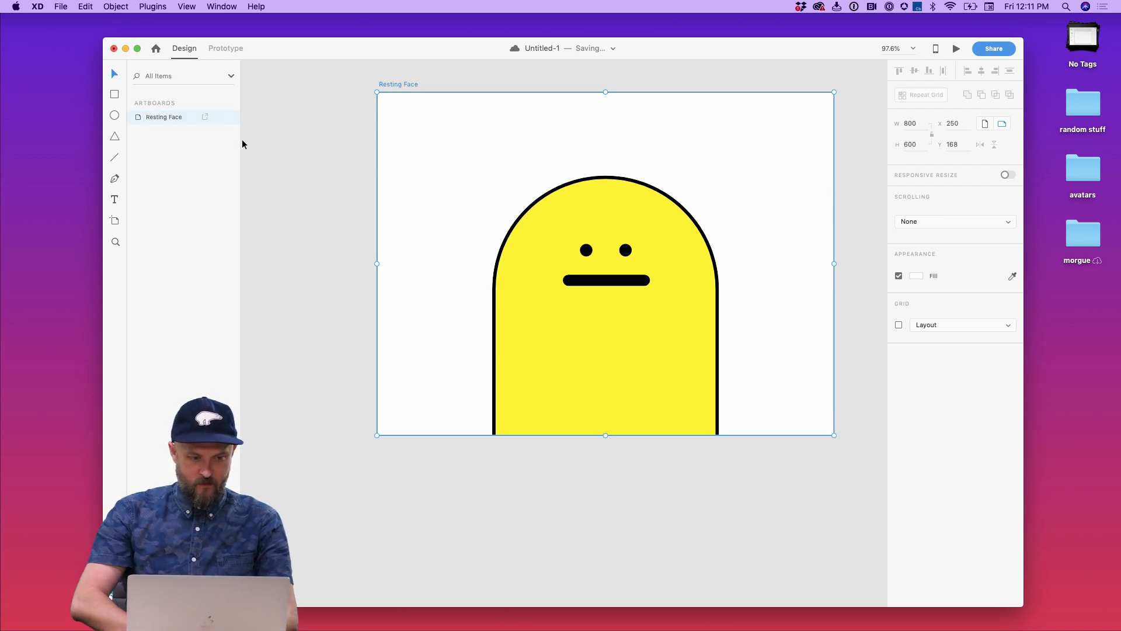
pyautogui.click(248, 156)
# Step: Duplicate the Resting Face artboard to its right at X 1250, leaving a 200 gap between the two
pyautogui.scroll(-6, 412, 219)
pyautogui.hscroll(1, 412, 219)
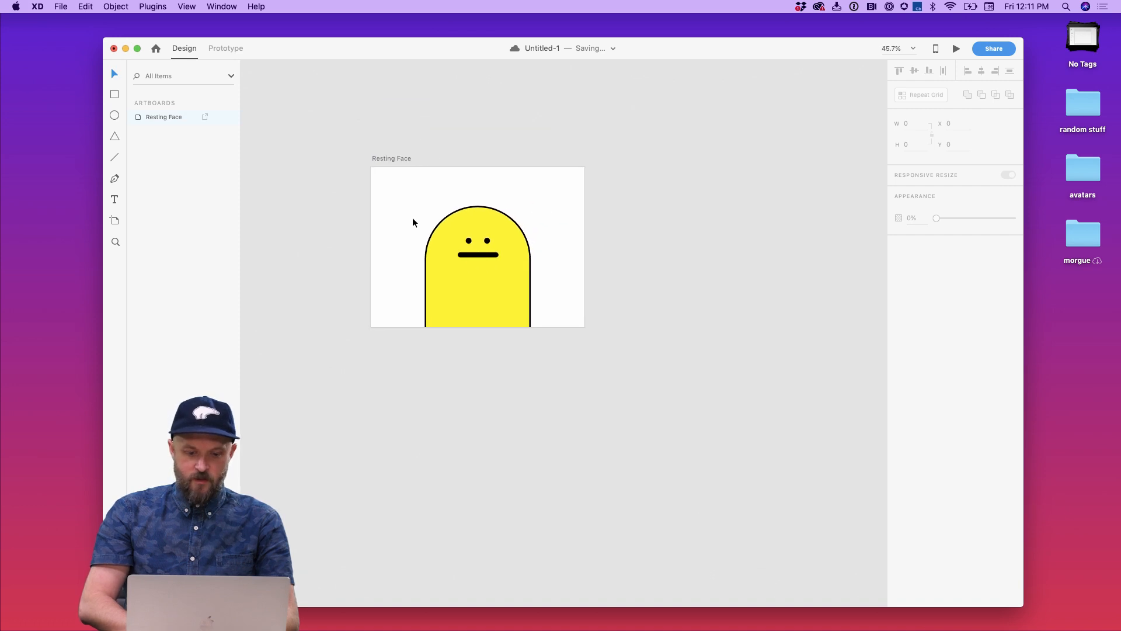
pyautogui.click(398, 154)
pyautogui.moveTo(397, 160); pyautogui.dragTo(664, 161)
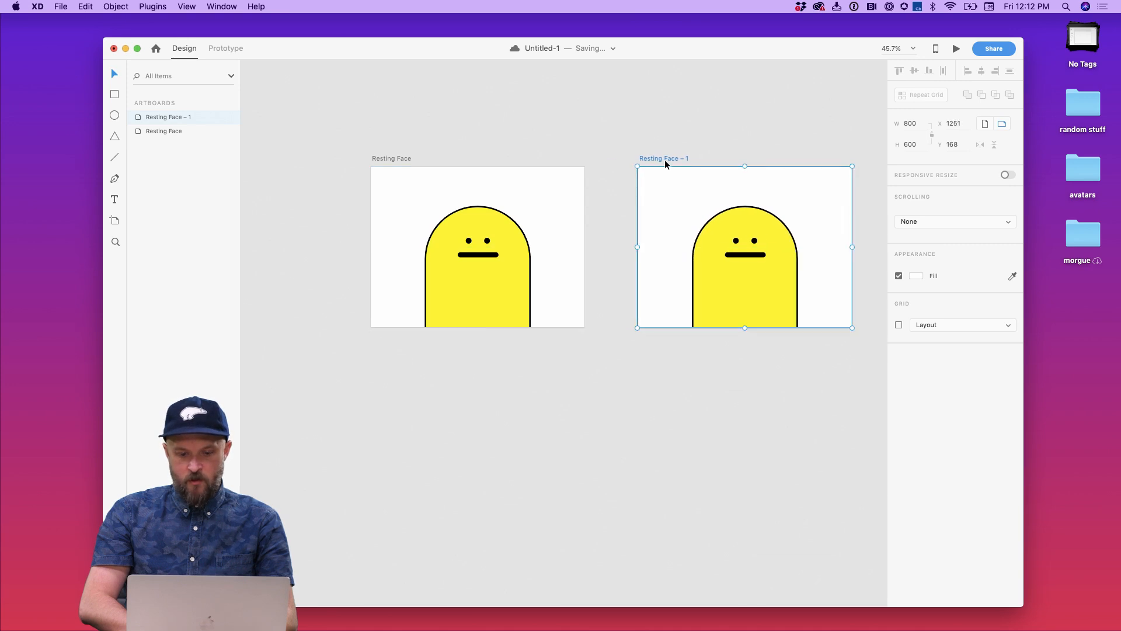
pyautogui.press('Left')
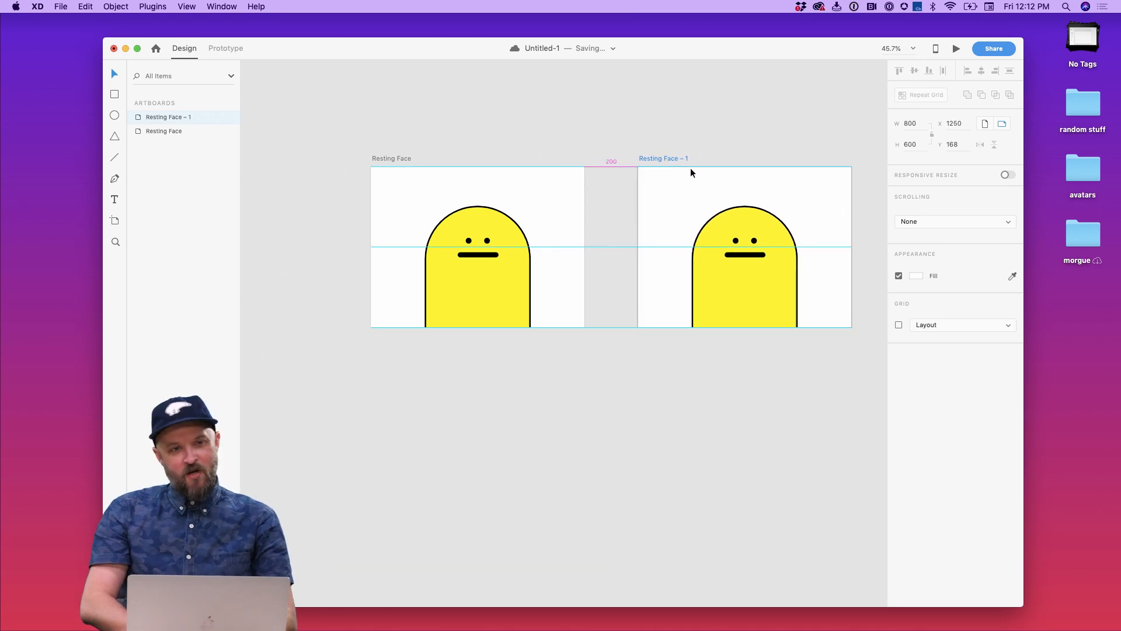
pyautogui.click(701, 149)
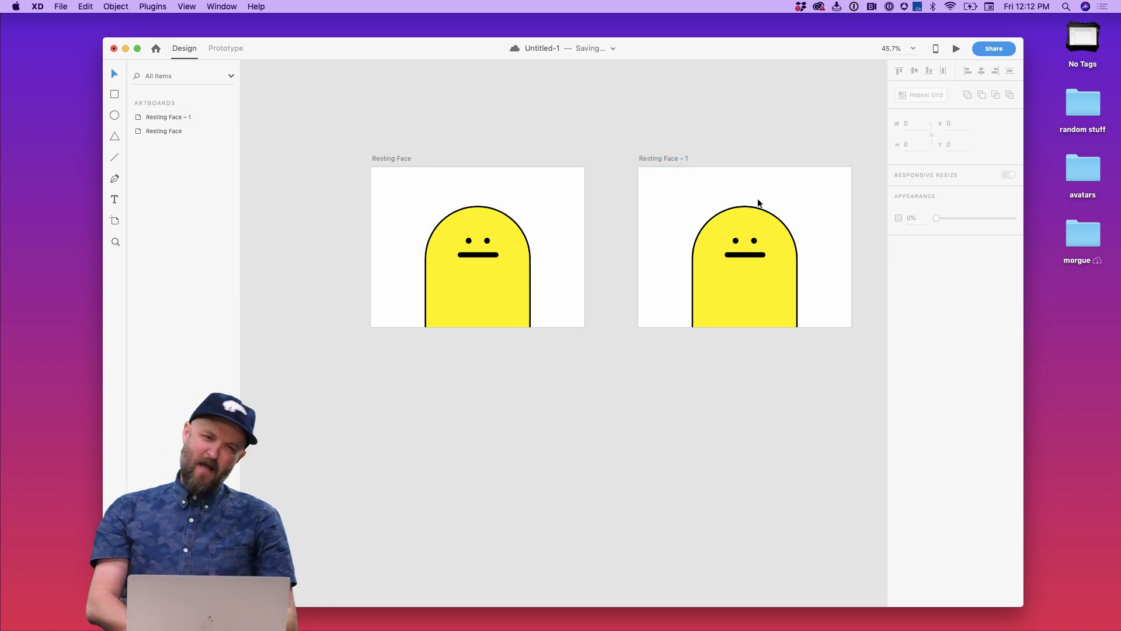
# Step: On the duplicate artboard, move both eyes and the mouth together toward the upper right of the face, placing the eyes at Y 250
pyautogui.scroll(3, 758, 198)
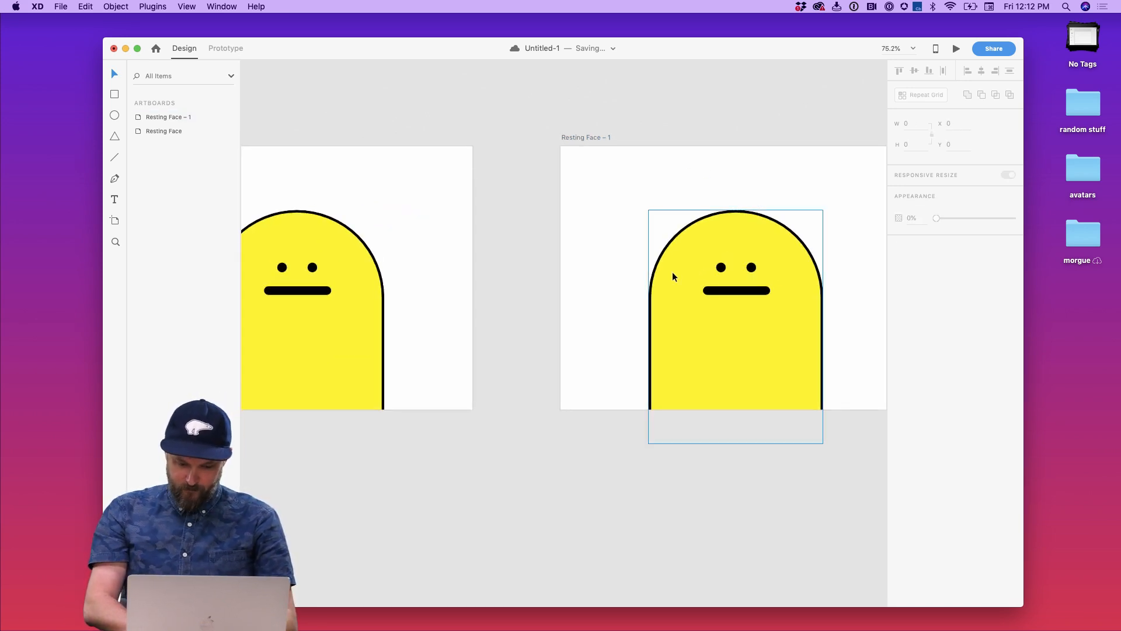
pyautogui.scroll(5, 672, 271)
pyautogui.hscroll(3, 672, 271)
pyautogui.scroll(-1, 672, 271)
pyautogui.scroll(2, 672, 272)
pyautogui.scroll(2, 672, 271)
pyautogui.hscroll(1, 671, 271)
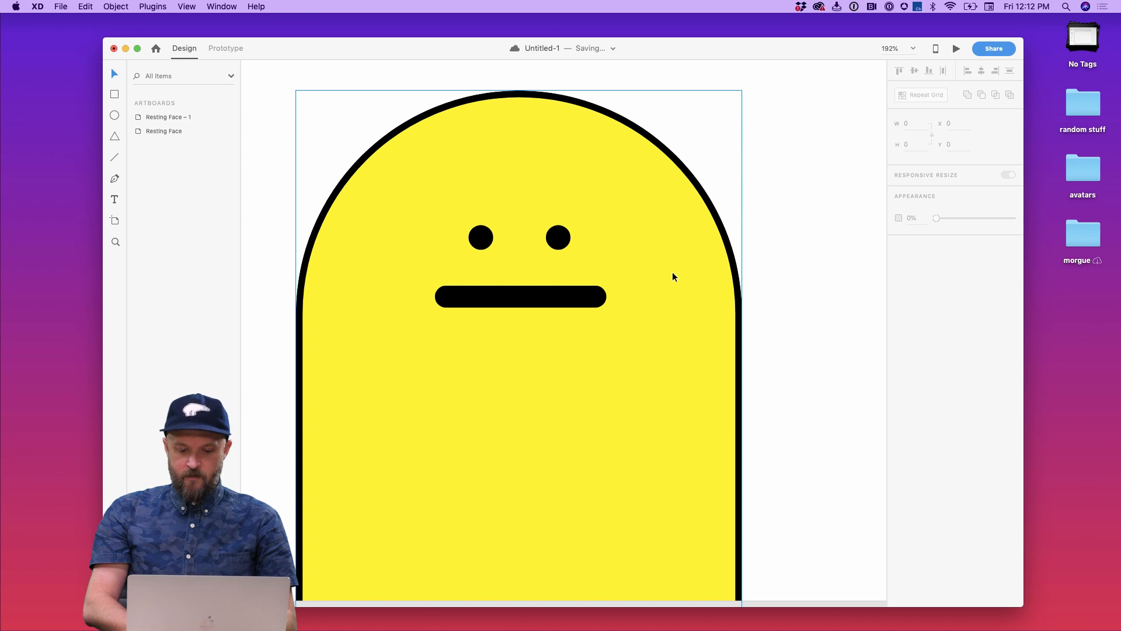
pyautogui.click(558, 238)
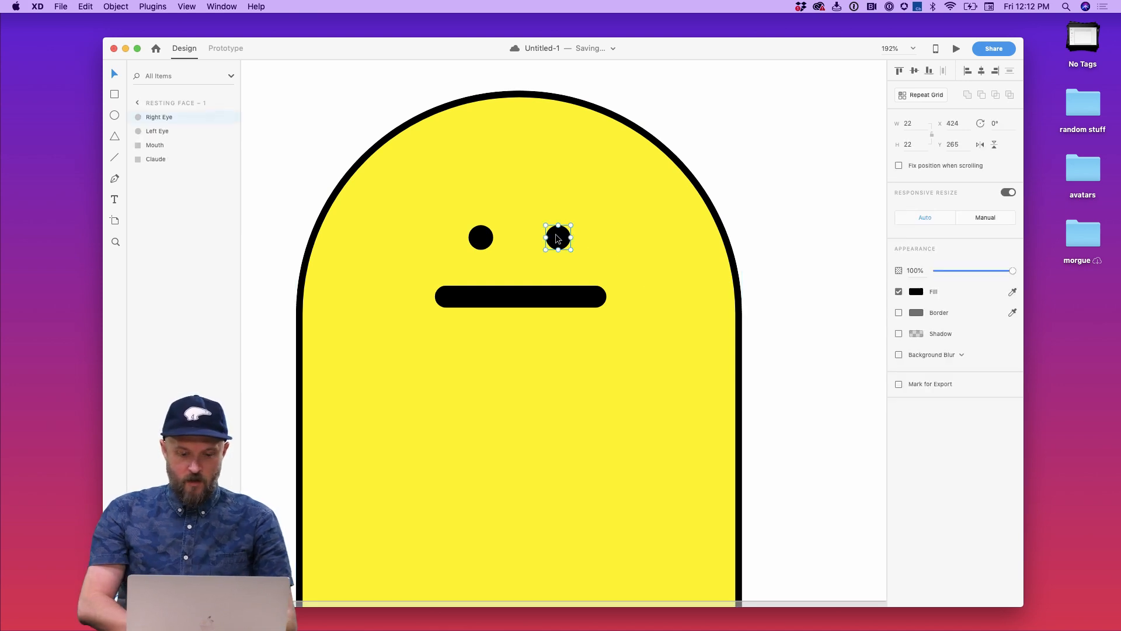
pyautogui.keyDown('shift'); pyautogui.click(487, 245); pyautogui.keyUp('shift')
pyautogui.keyDown('shift'); pyautogui.click(519, 300); pyautogui.keyUp('shift')
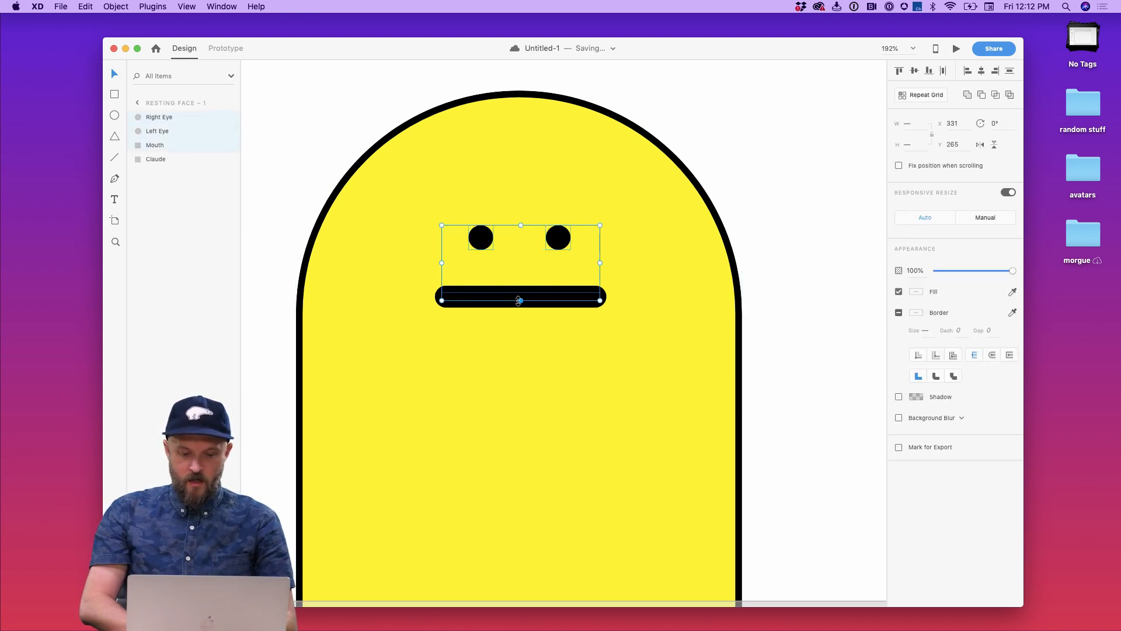
pyautogui.moveTo(507, 293); pyautogui.dragTo(596, 278)
pyautogui.click(741, 215)
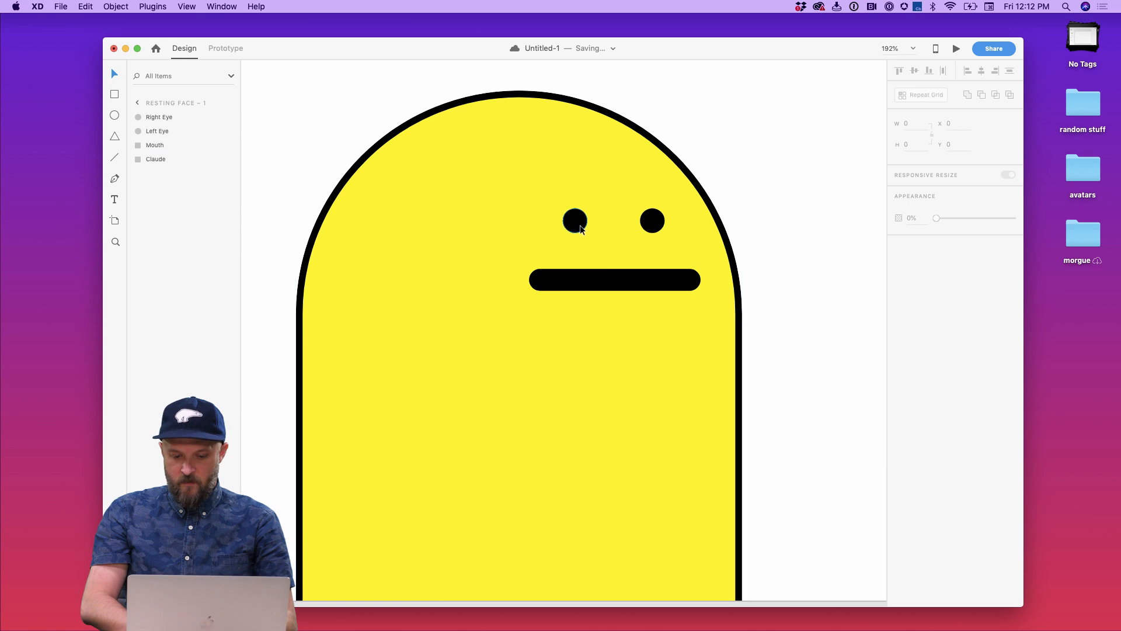
# Step: Move the left eye closer to the right eye, to X 455, and narrow the mouth to a width of 93
pyautogui.moveTo(576, 221); pyautogui.dragTo(599, 230)
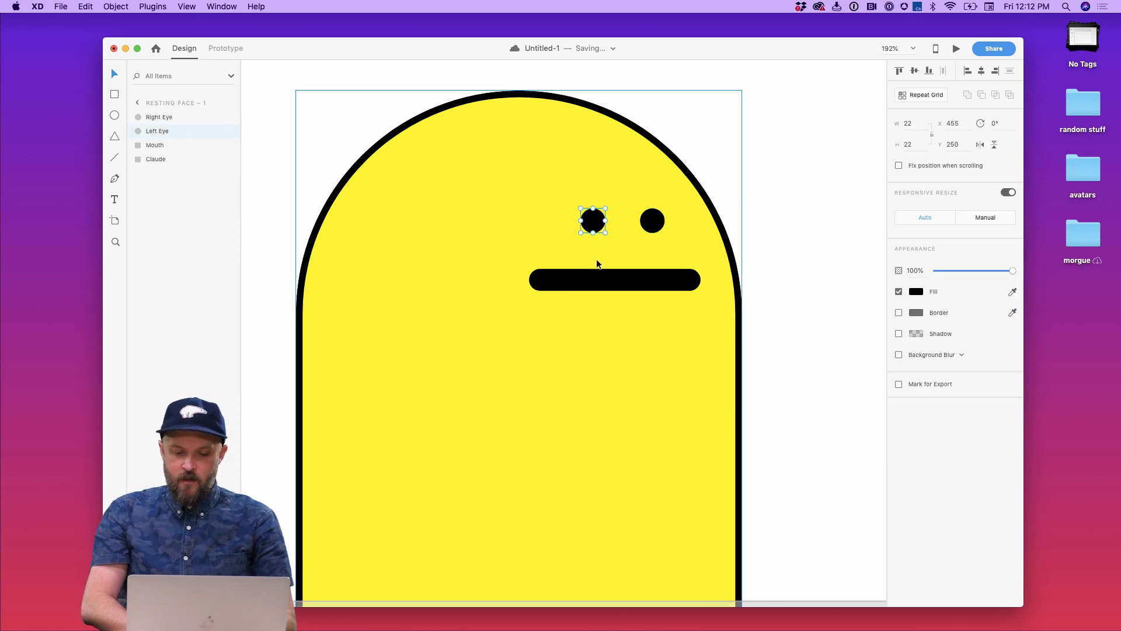
pyautogui.click(595, 278)
pyautogui.moveTo(530, 279); pyautogui.dragTo(602, 277)
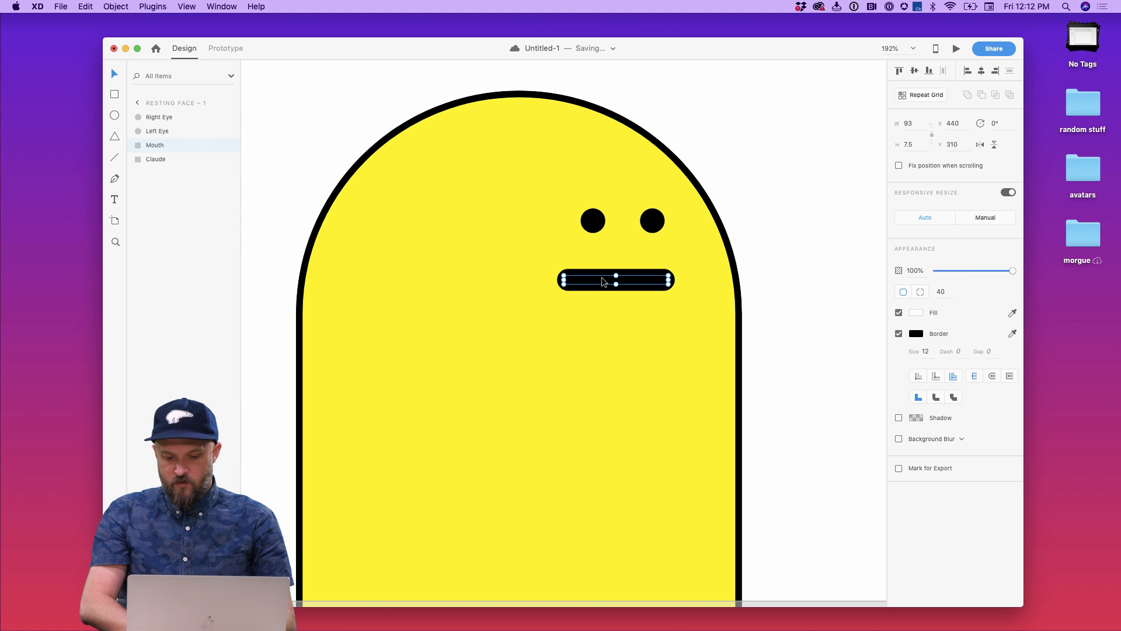
pyautogui.click(771, 218)
pyautogui.press('super+0')
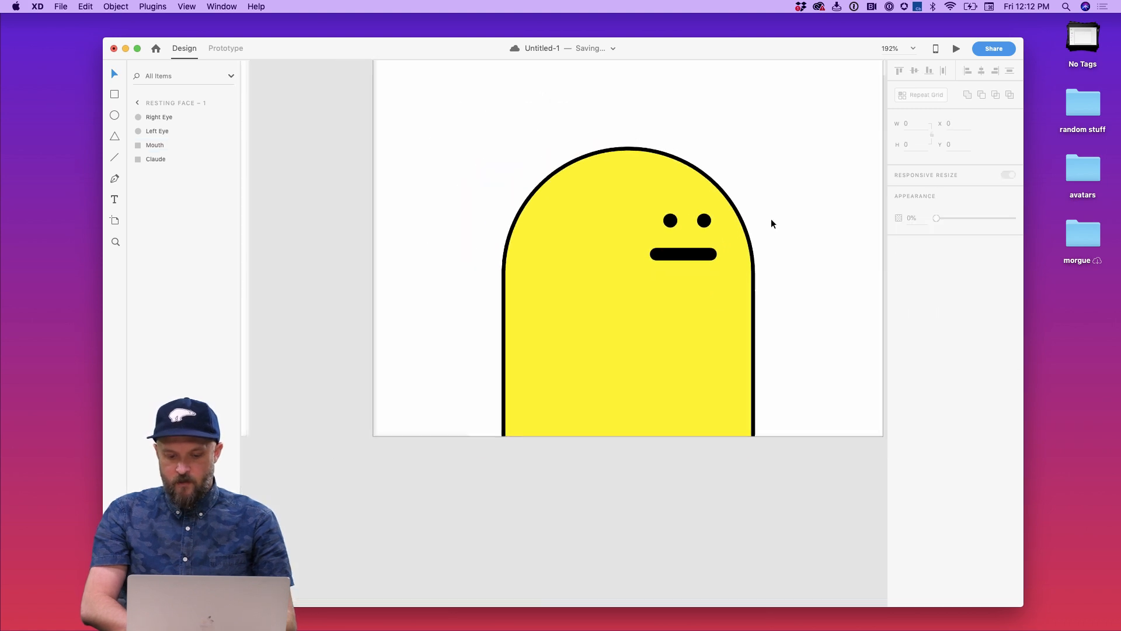
# Step: Shift the narrowed mouth slightly right to X 447 and deselect it
pyautogui.click(699, 254)
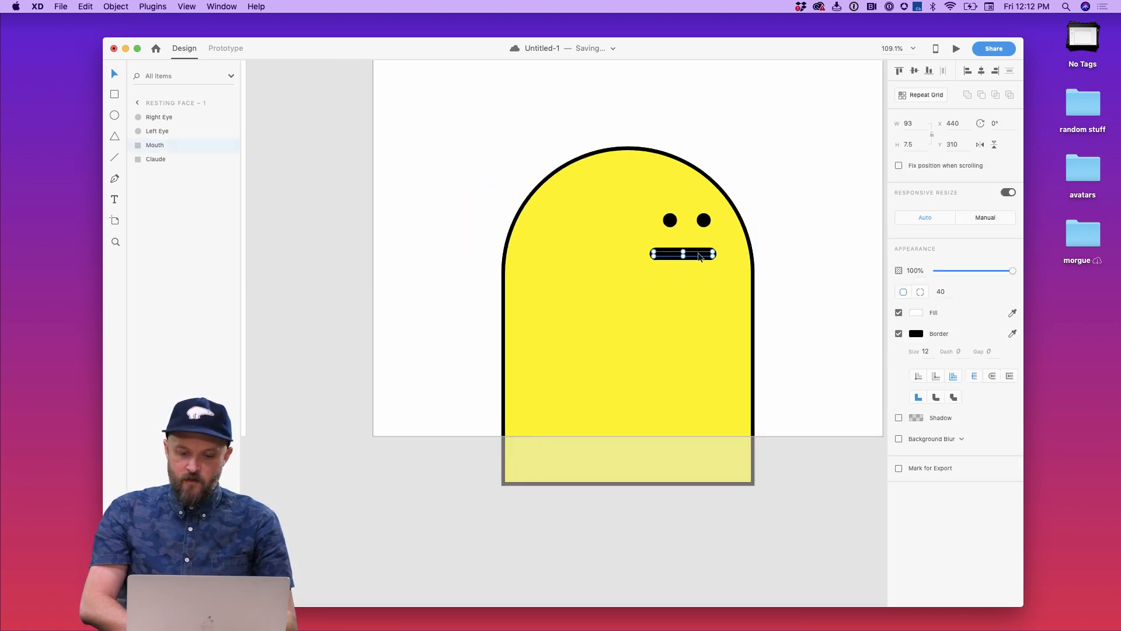
pyautogui.moveTo(700, 255); pyautogui.dragTo(703, 255)
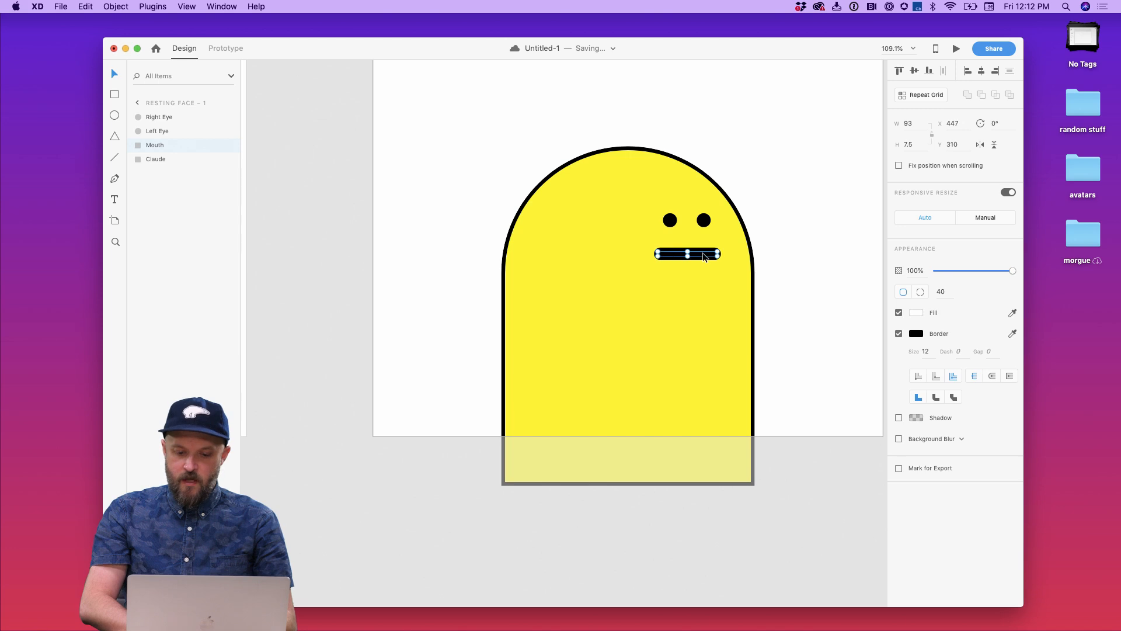
pyautogui.click(779, 212)
# Step: Nudge both eyes and the mouth up together until the eyes sit at Y 238, and deselect them
pyautogui.click(704, 220)
pyautogui.keyDown('shift'); pyautogui.click(671, 221); pyautogui.keyUp('shift')
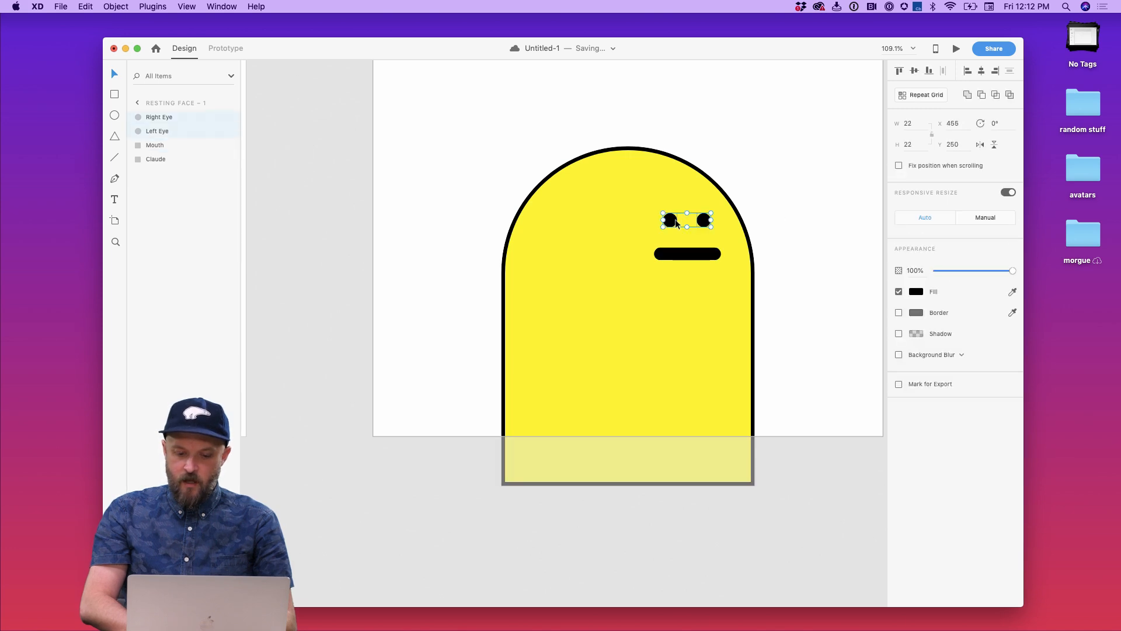
pyautogui.keyDown('shift'); pyautogui.click(681, 256); pyautogui.keyUp('shift')
pyautogui.press('Up')
pyautogui.press('Up')
pyautogui.press('Up')
pyautogui.press('Up')
pyautogui.press('Up')
pyautogui.press('Up')
pyautogui.press('Up')
pyautogui.press('Up')
pyautogui.press('Up')
pyautogui.press('Up')
pyautogui.press('Up')
pyautogui.press('Up')
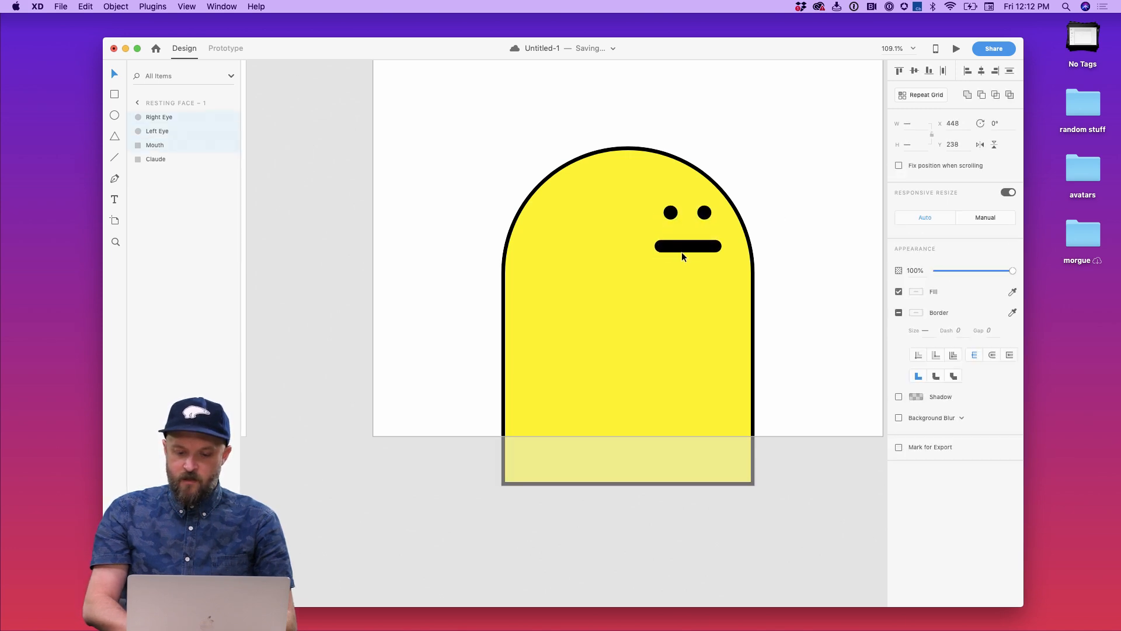
pyautogui.click(755, 212)
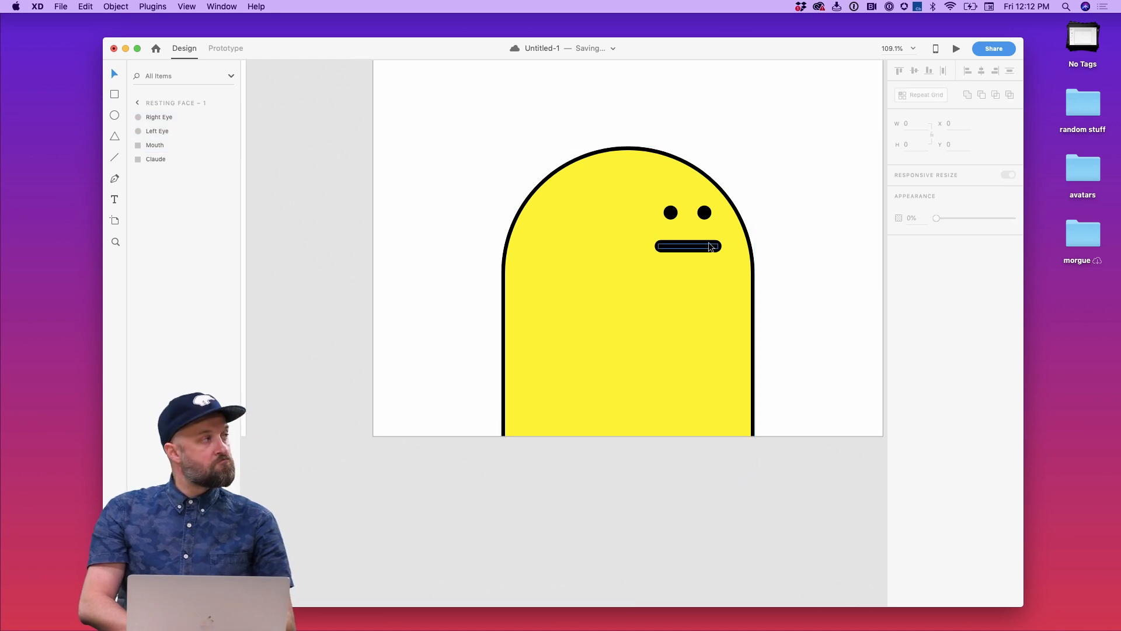
pyautogui.moveTo(708, 248); pyautogui.dragTo(707, 246)
pyautogui.click(767, 210)
# Step: Switch to Prototype mode and wire the whole Resting Face artboard to Resting Face – 1
pyautogui.scroll(-3, 766, 210)
pyautogui.scroll(-5, 767, 210)
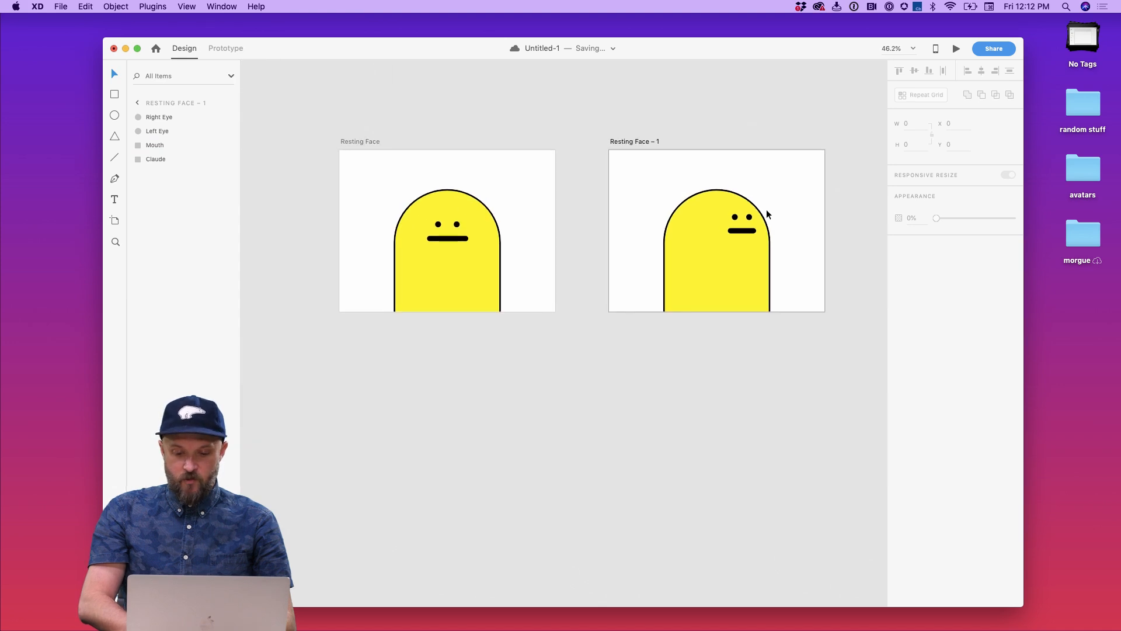
pyautogui.click(538, 214)
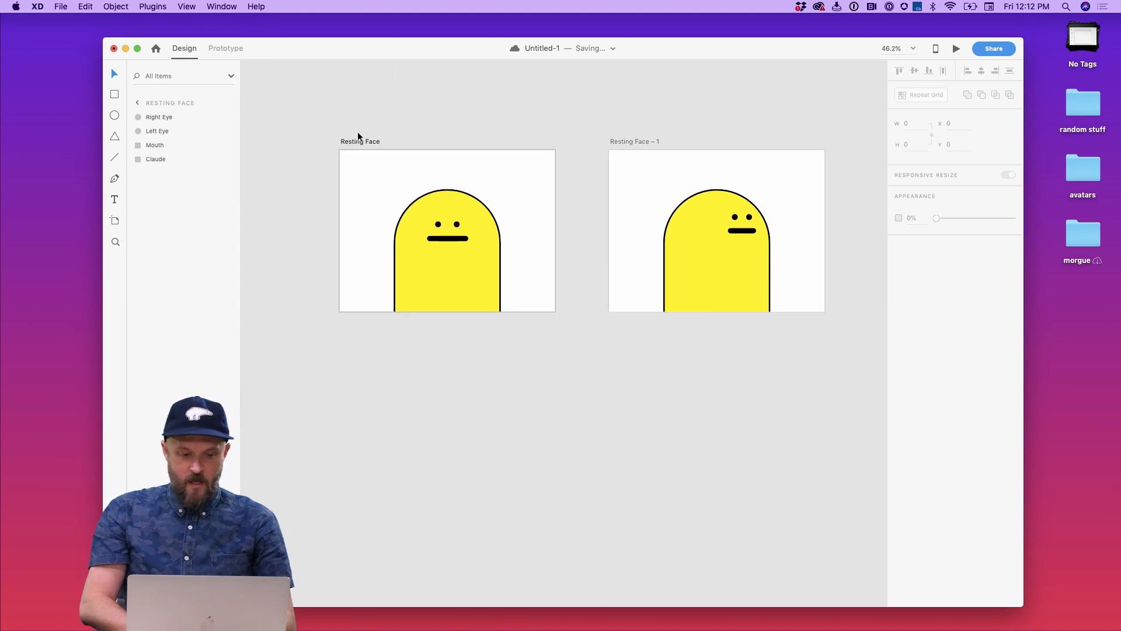
pyautogui.click(226, 48)
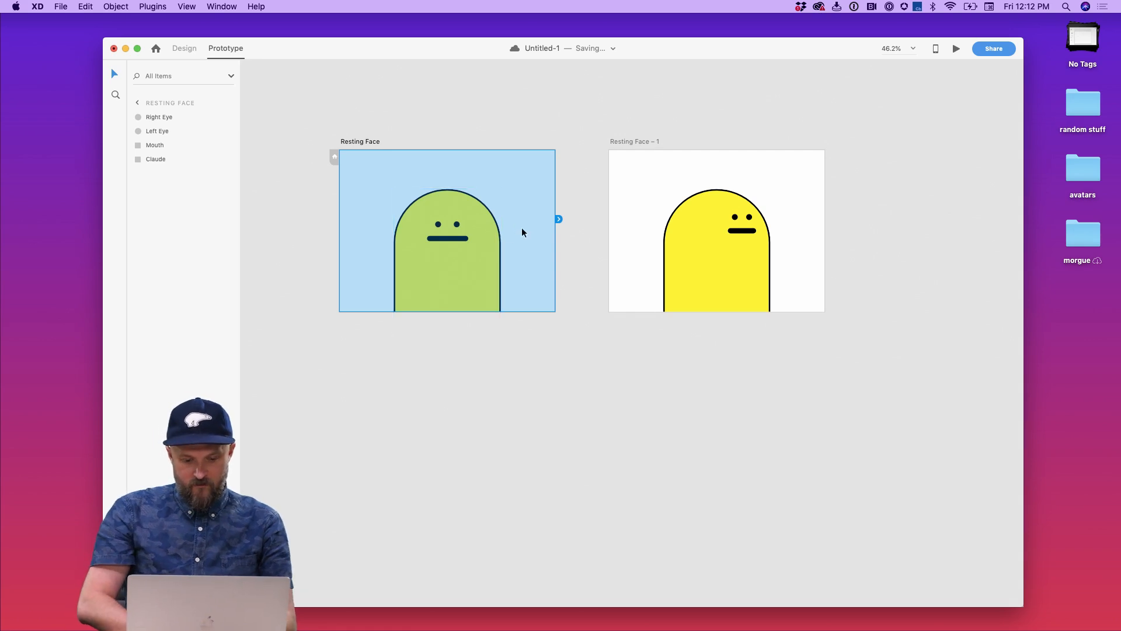
pyautogui.click(492, 264)
pyautogui.click(514, 253)
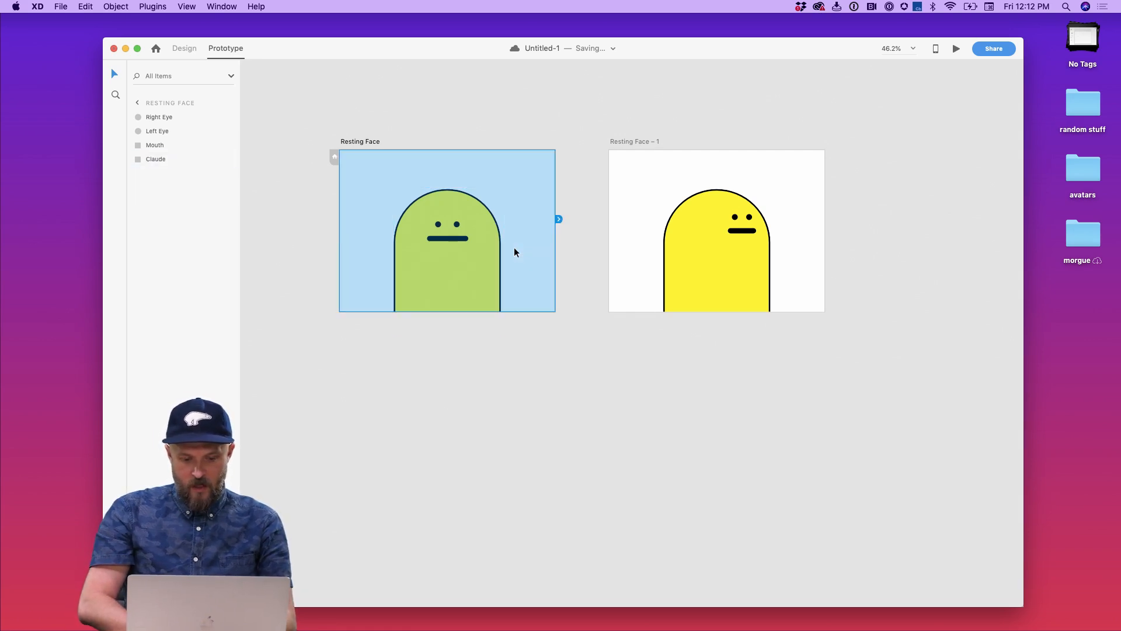
pyautogui.click(497, 236)
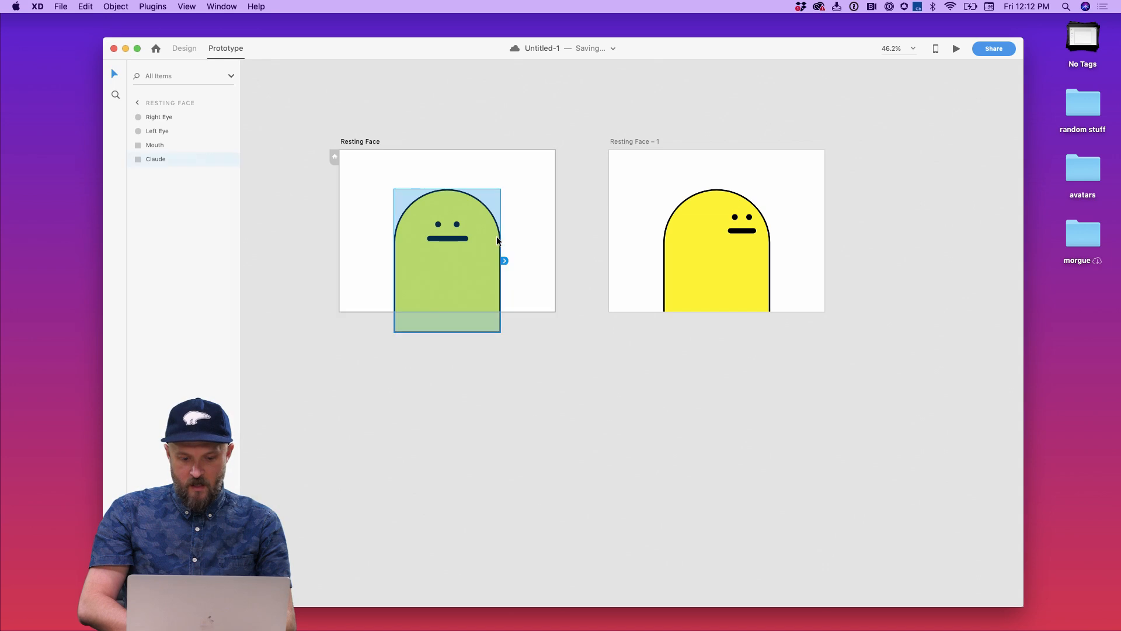
pyautogui.click(546, 230)
pyautogui.moveTo(559, 219); pyautogui.dragTo(644, 175)
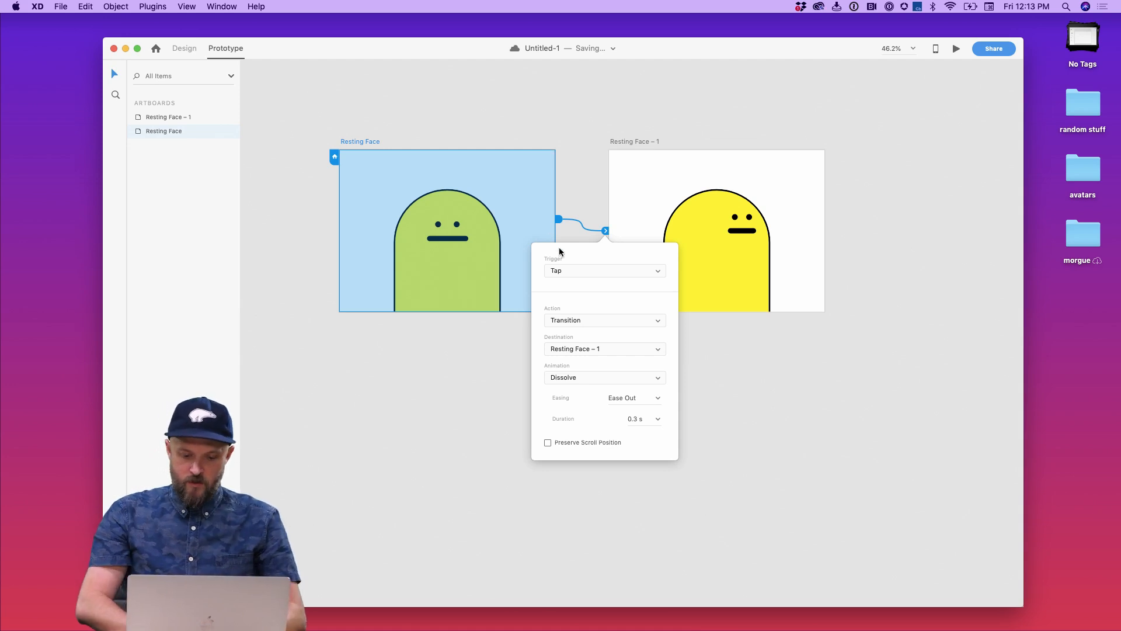
# Step: Set the wire's trigger to Keys & Gamepad and assign the gamepad's LThumb Right as its key
pyautogui.click(575, 270)
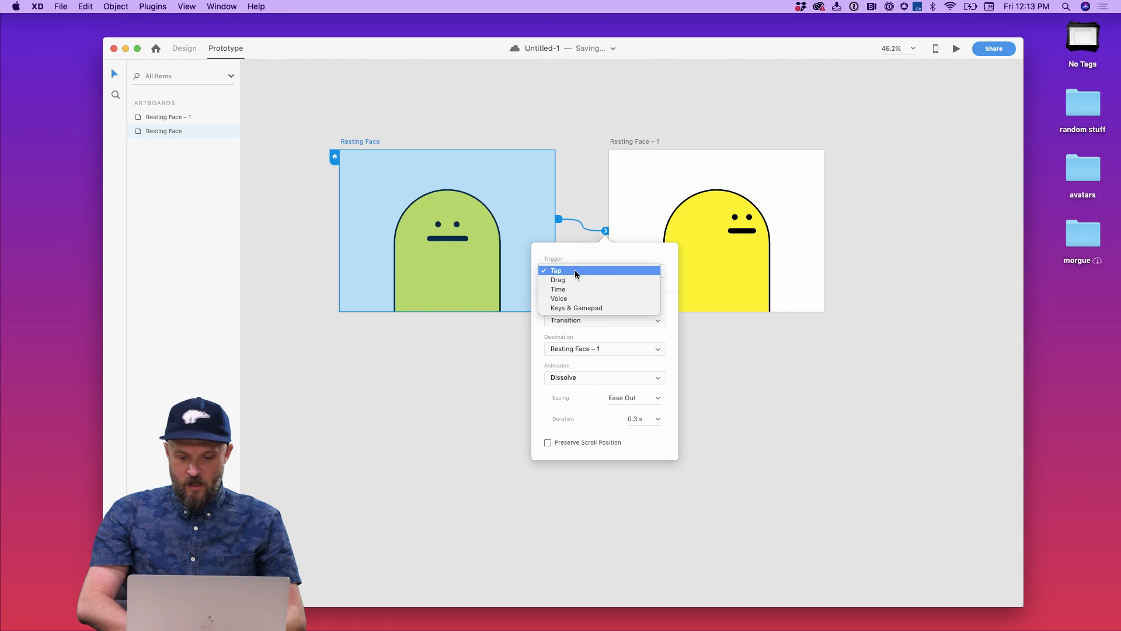
pyautogui.click(587, 306)
pyautogui.click(607, 302)
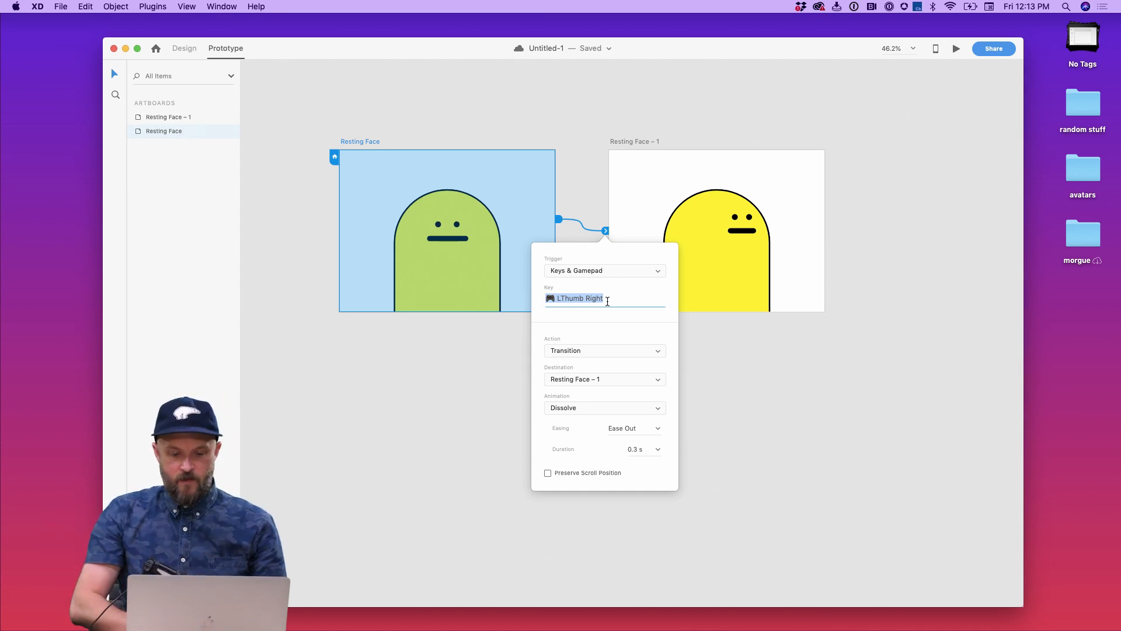
# Step: Try to wire the Resting Face – 1 artboard back to Resting Face as a Keys & Gamepad transition
pyautogui.click(631, 176)
pyautogui.moveTo(828, 219); pyautogui.dragTo(517, 179)
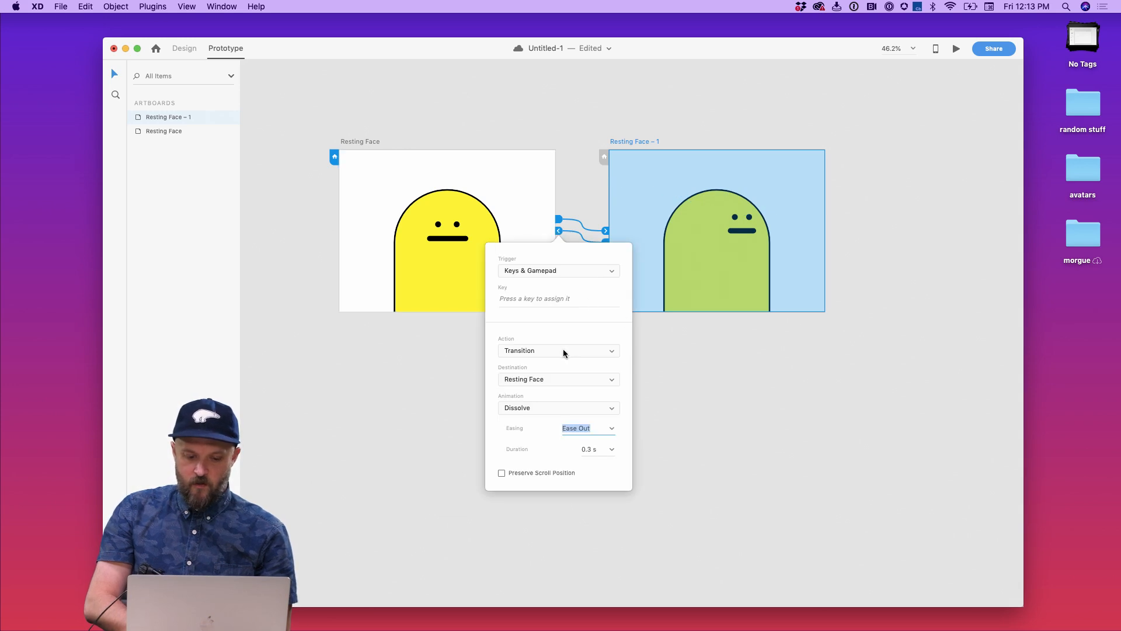
pyautogui.click(576, 298)
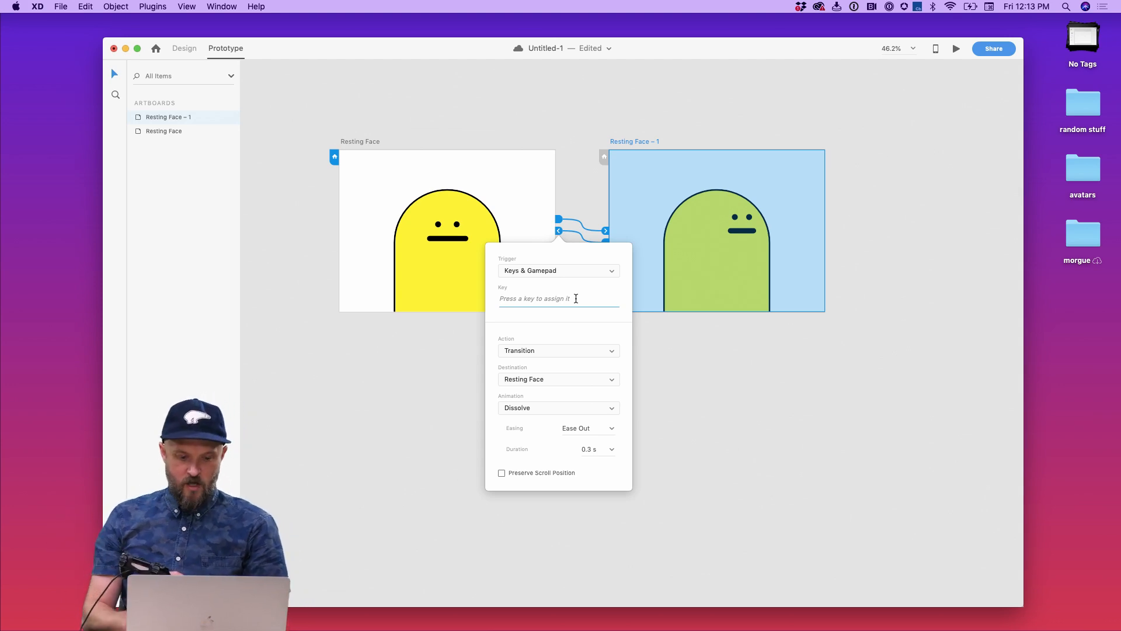
# Step: Change the action of the wire from Resting Face to Resting Face – 1 to Auto-Animate
pyautogui.click(571, 198)
pyautogui.click(555, 218)
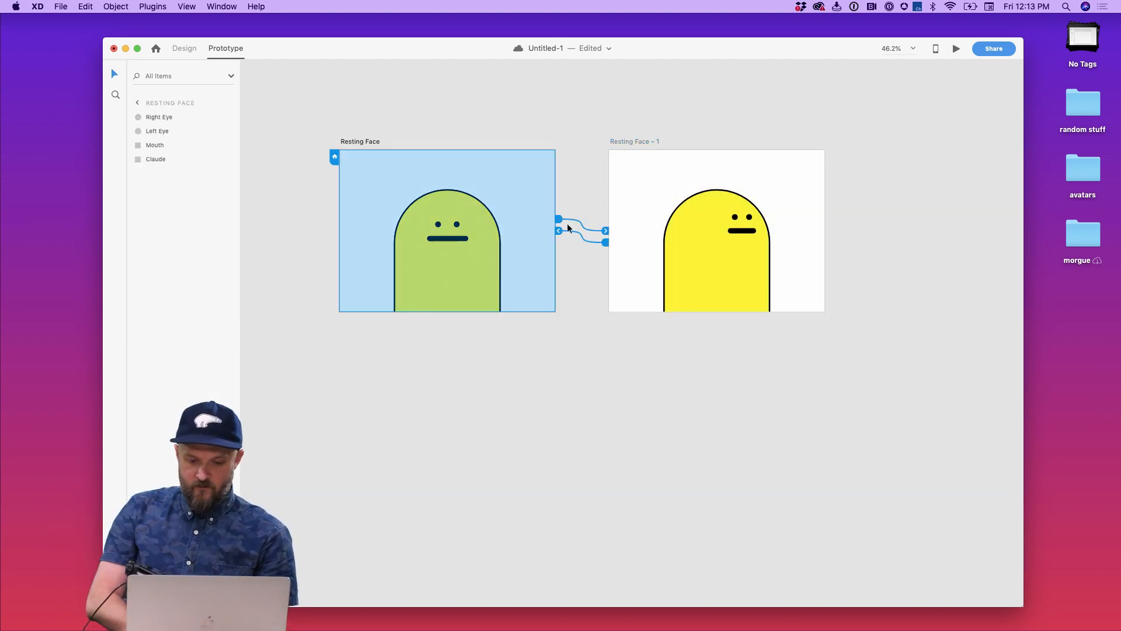
pyautogui.moveTo(559, 231); pyautogui.dragTo(606, 233)
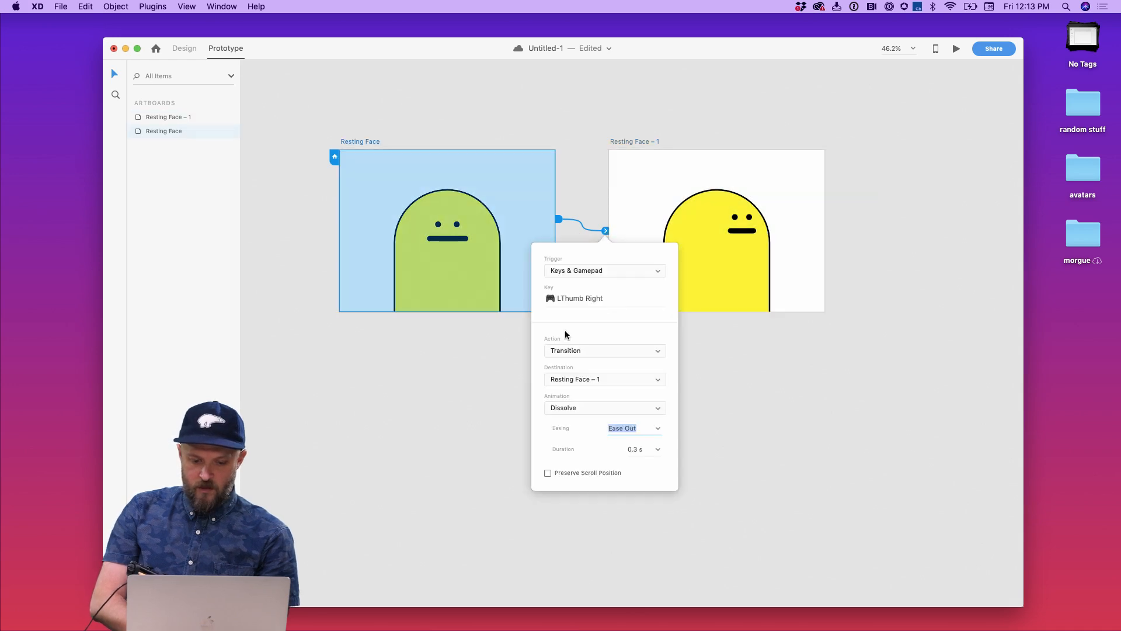
pyautogui.click(565, 351)
pyautogui.click(567, 359)
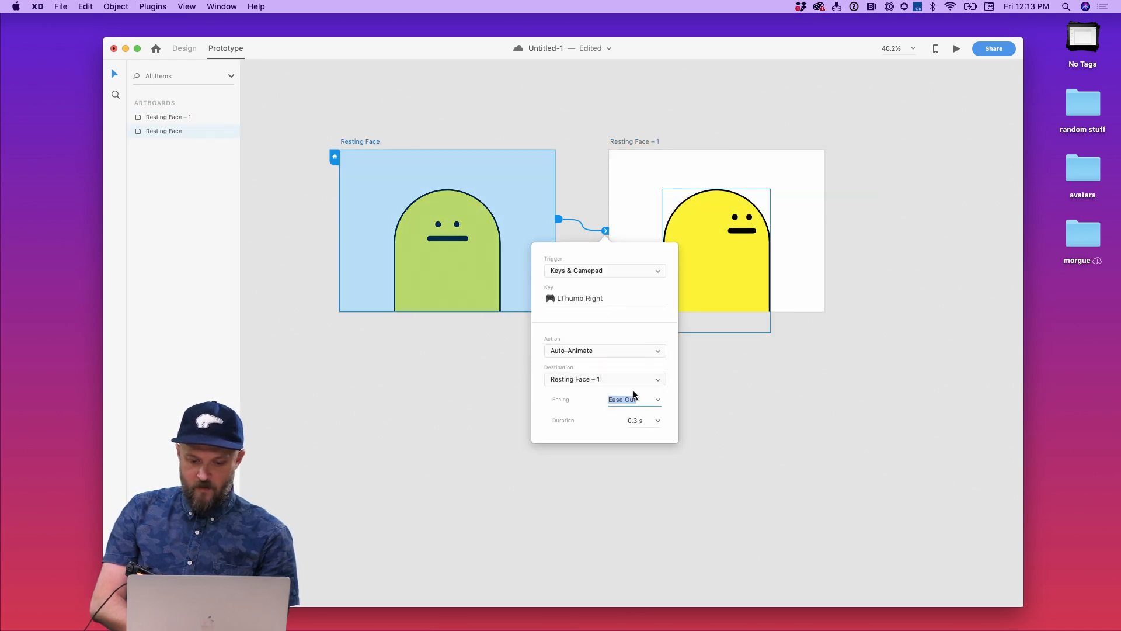
pyautogui.click(620, 203)
# Step: Wire the Resting Face – 1 artboard back to Resting Face and open its trigger key for assignment
pyautogui.click(813, 219)
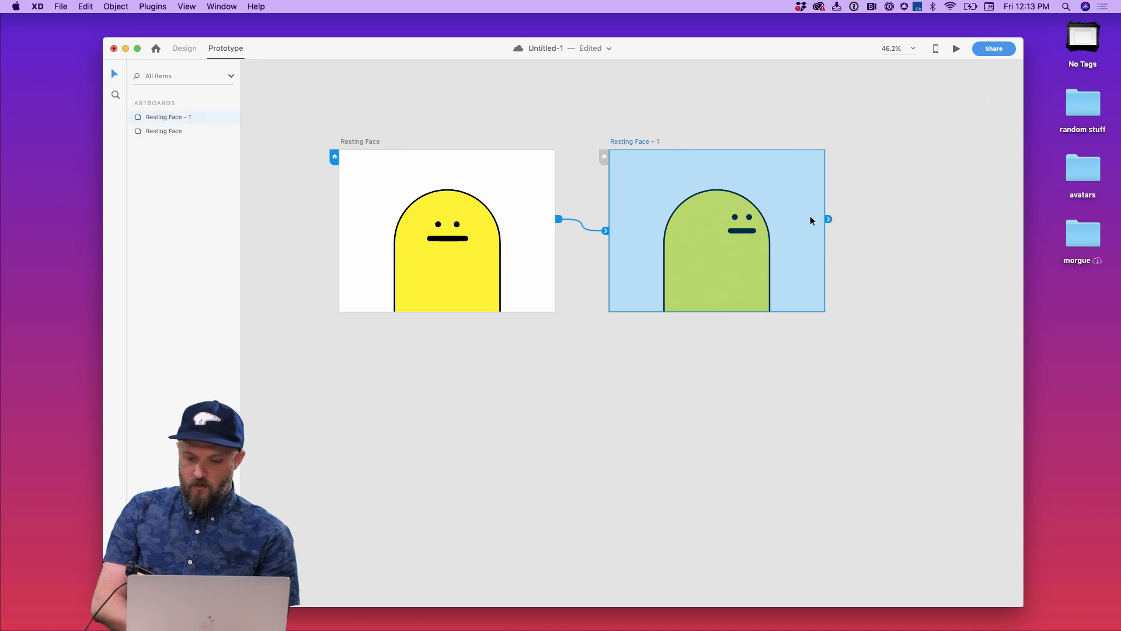
pyautogui.moveTo(828, 219); pyautogui.dragTo(512, 181)
pyautogui.click(551, 299)
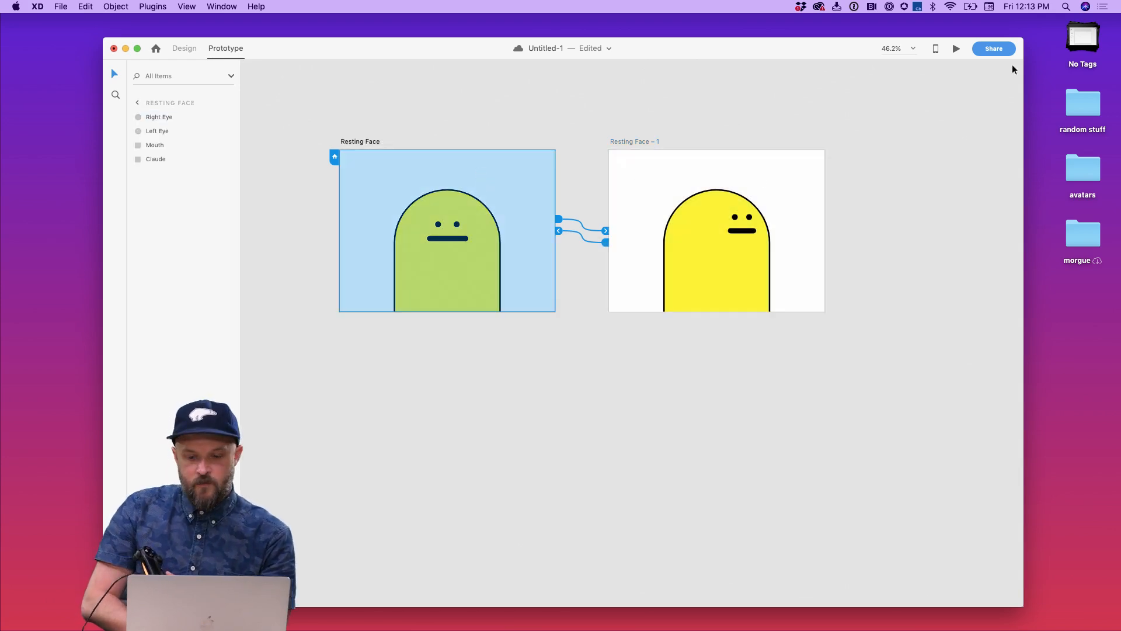
# Step: Preview the prototype from the Resting Face artboard and close the preview
pyautogui.click(957, 50)
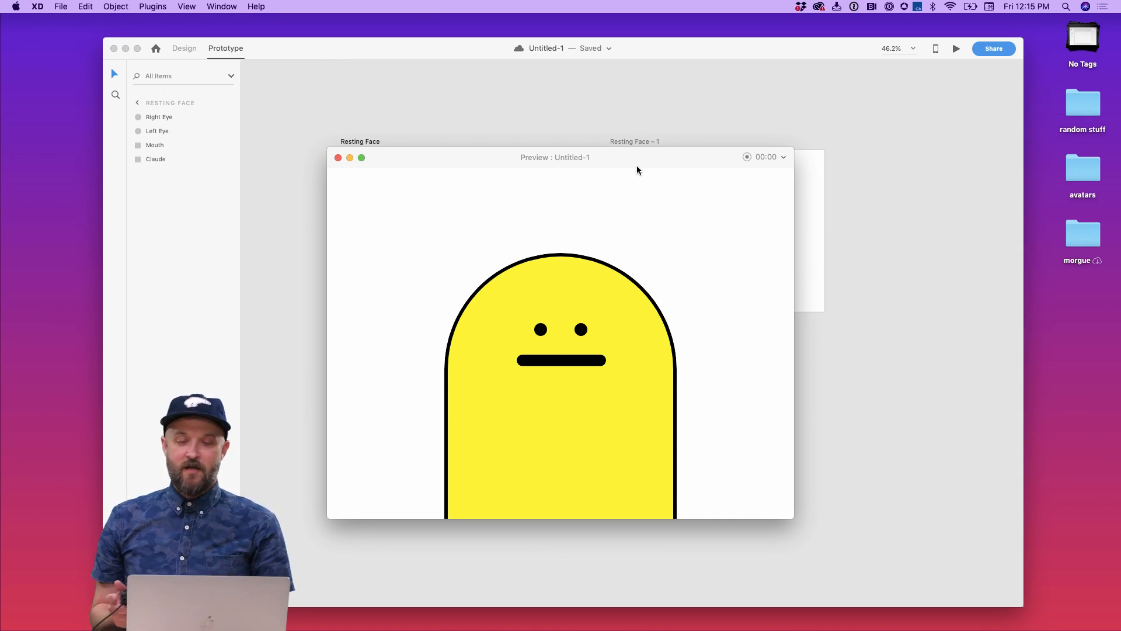
pyautogui.click(337, 157)
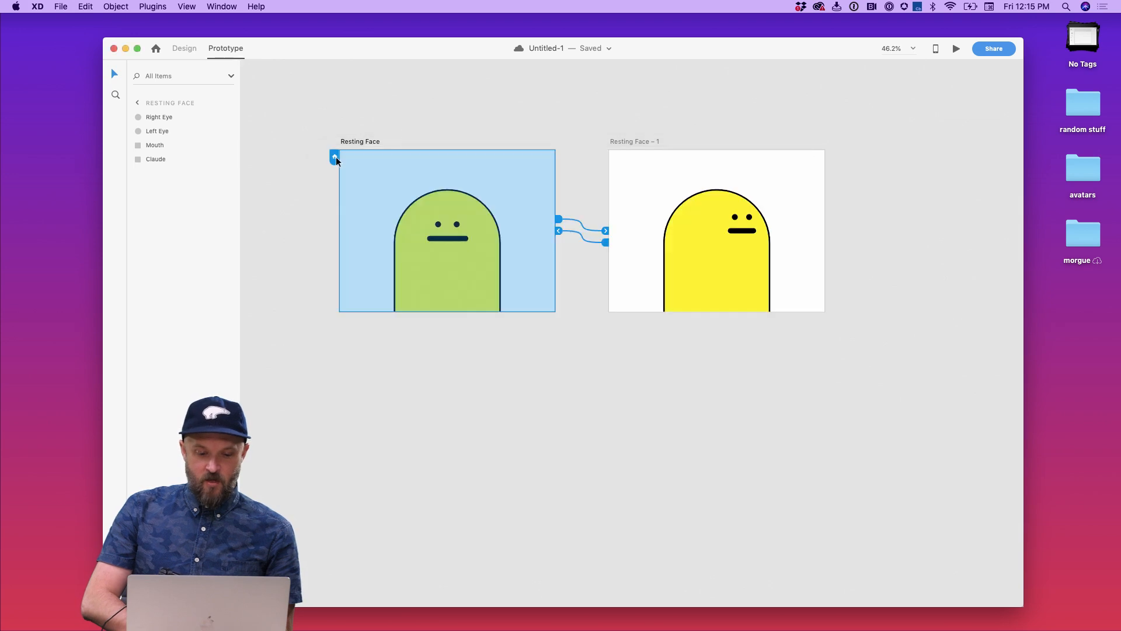
# Step: Return to Design mode and duplicate the Resting Face artboard to its left at X -750
pyautogui.click(458, 108)
pyautogui.hscroll(-5, 458, 109)
pyautogui.click(625, 150)
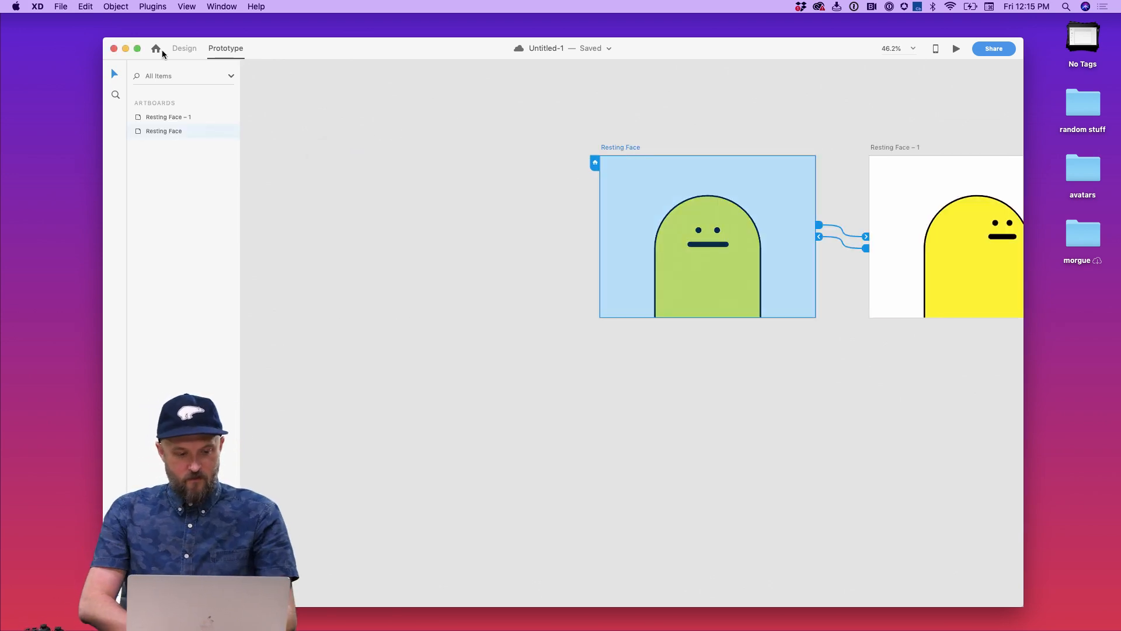
pyautogui.click(183, 49)
pyautogui.click(710, 128)
pyautogui.hscroll(4, 710, 128)
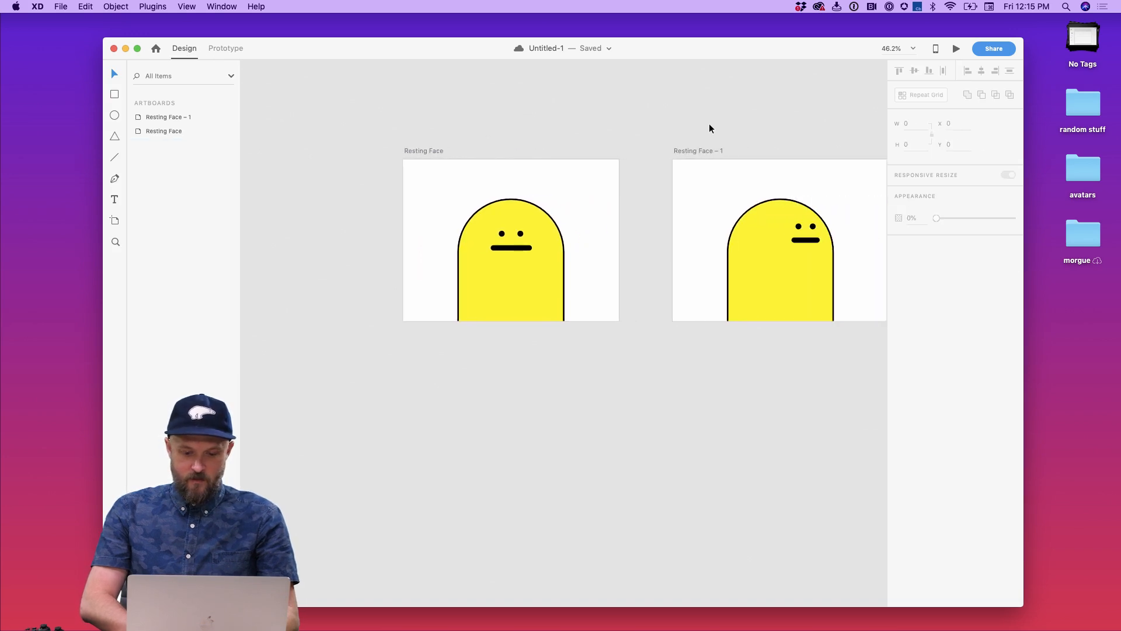
pyautogui.hscroll(-2, 434, 144)
pyautogui.click(433, 146)
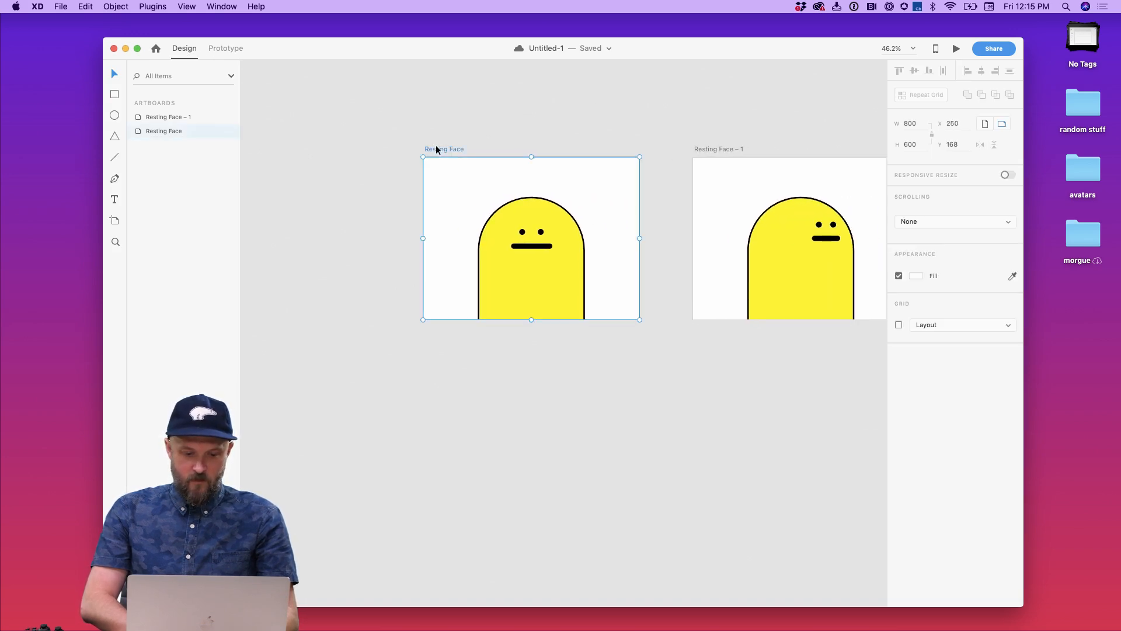
pyautogui.hscroll(-3, 444, 146)
pyautogui.moveTo(510, 149); pyautogui.dragTo(250, 132)
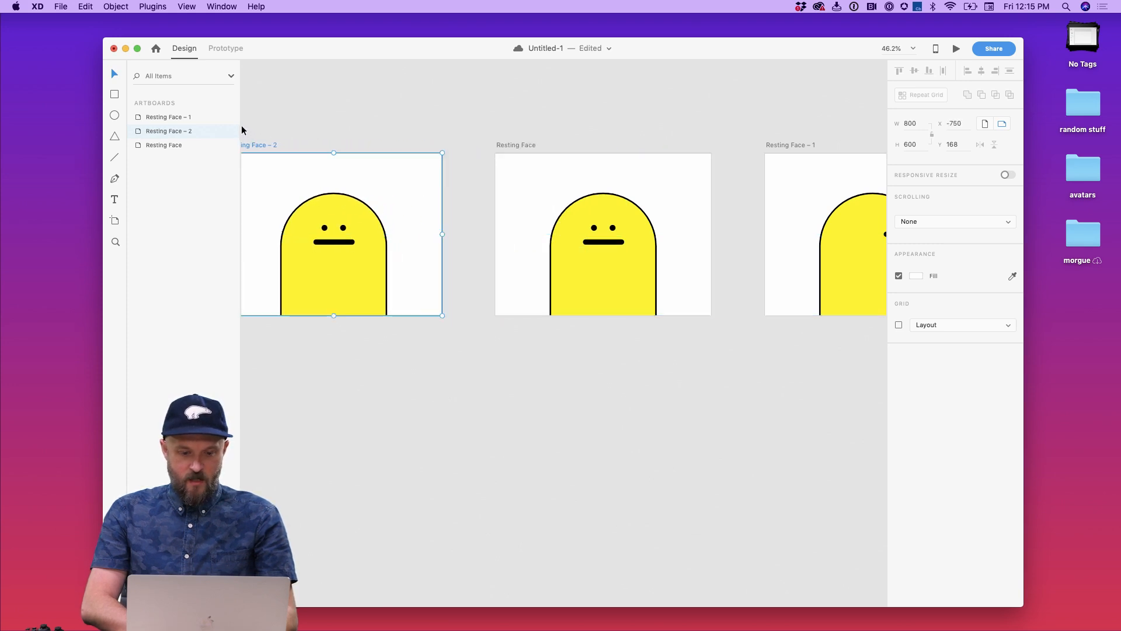
# Step: On the new duplicate, move both eyes and the mouth toward the face's upper left and bring the right eye closer to the left
pyautogui.click(282, 125)
pyautogui.hscroll(-5, 283, 125)
pyautogui.scroll(5, 457, 242)
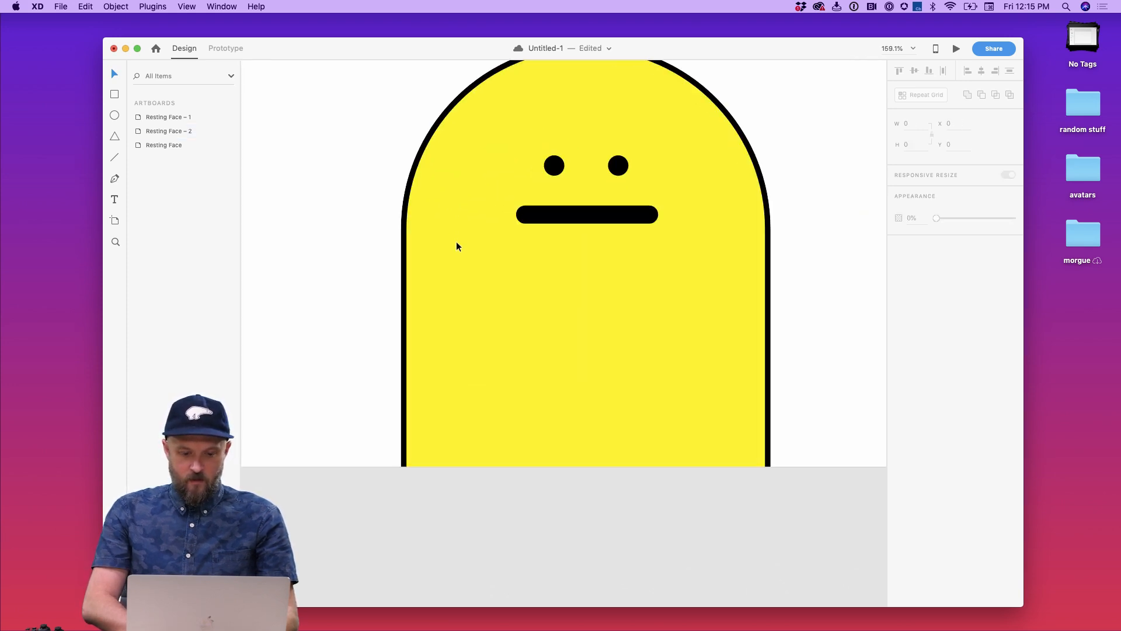
pyautogui.click(570, 215)
pyautogui.keyDown('shift'); pyautogui.click(554, 166); pyautogui.keyUp('shift')
pyautogui.keyDown('shift'); pyautogui.click(614, 171); pyautogui.keyUp('shift')
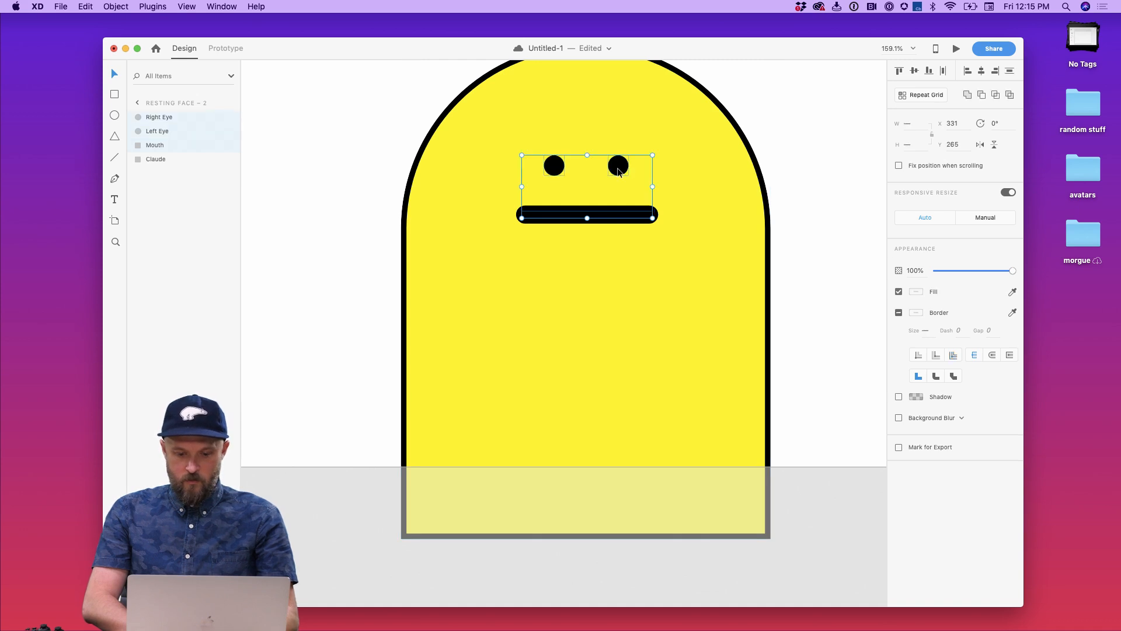
pyautogui.moveTo(614, 171); pyautogui.dragTo(532, 156)
pyautogui.click(426, 149)
# Step: Narrow the mouth to a width of 100, place it at X 273, Y 311 under the eyes, and deselect it
pyautogui.click(533, 208)
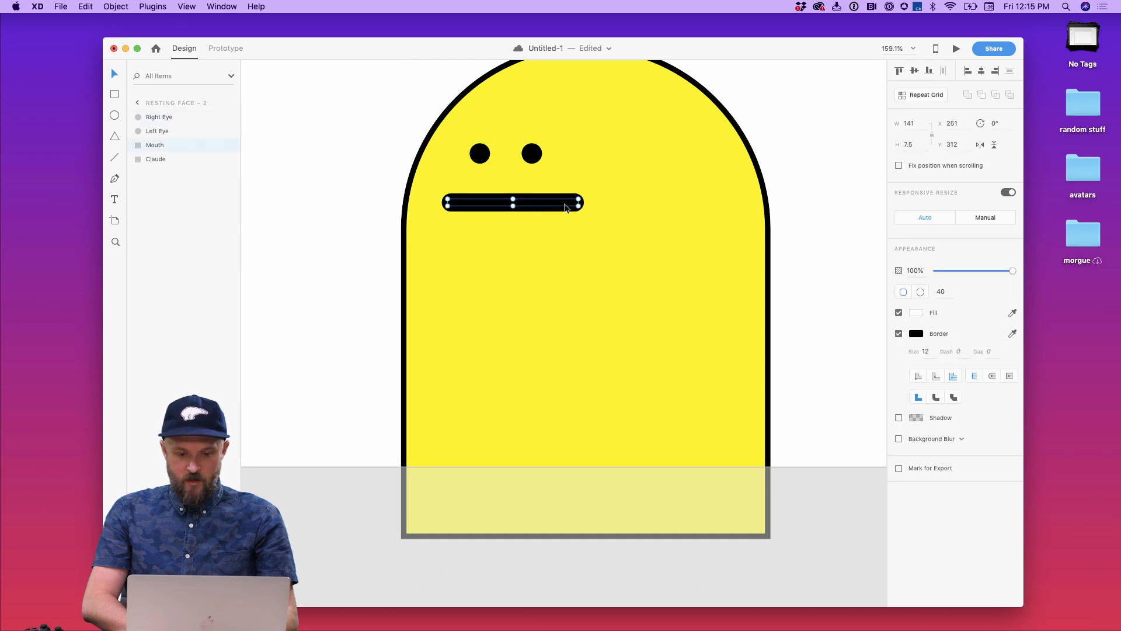
pyautogui.scroll(3, 578, 202)
pyautogui.moveTo(578, 202); pyautogui.dragTo(514, 199)
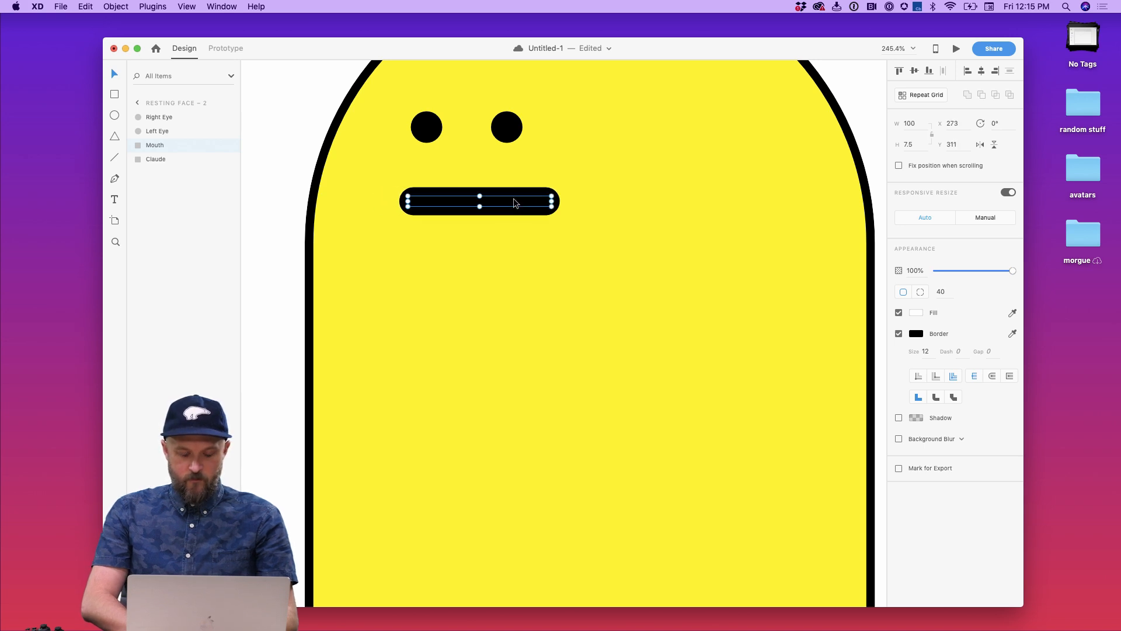
pyautogui.scroll(-3, 513, 198)
pyautogui.click(712, 125)
pyautogui.scroll(-1, 713, 127)
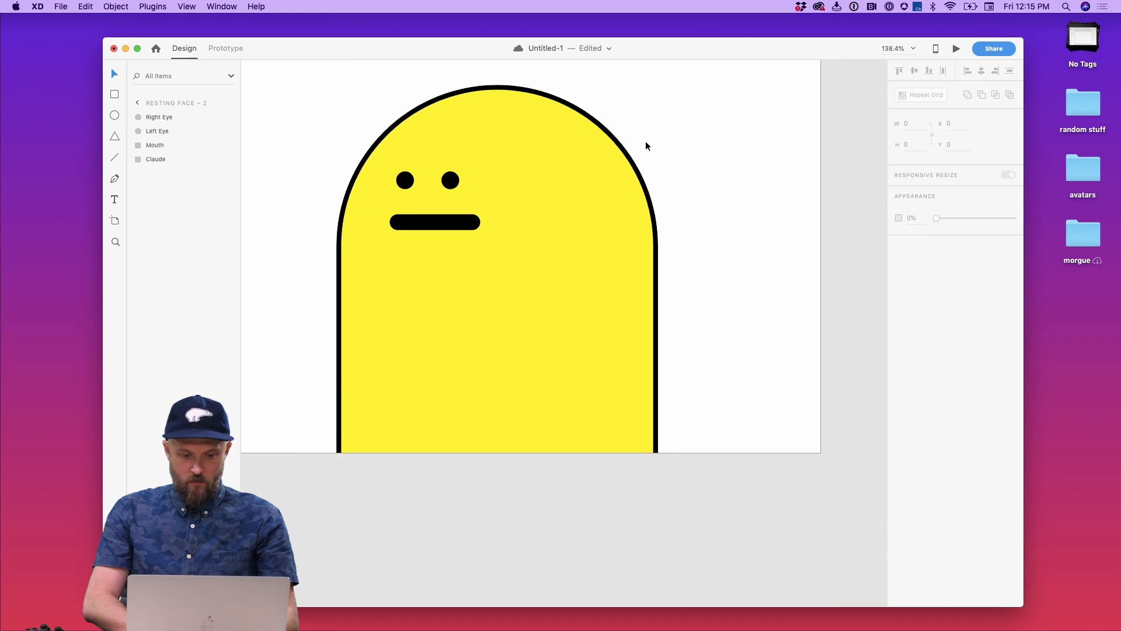
# Step: Shift both eyes and the mouth up together until the eyes sit at Y 242, and deselect them
pyautogui.click(450, 225)
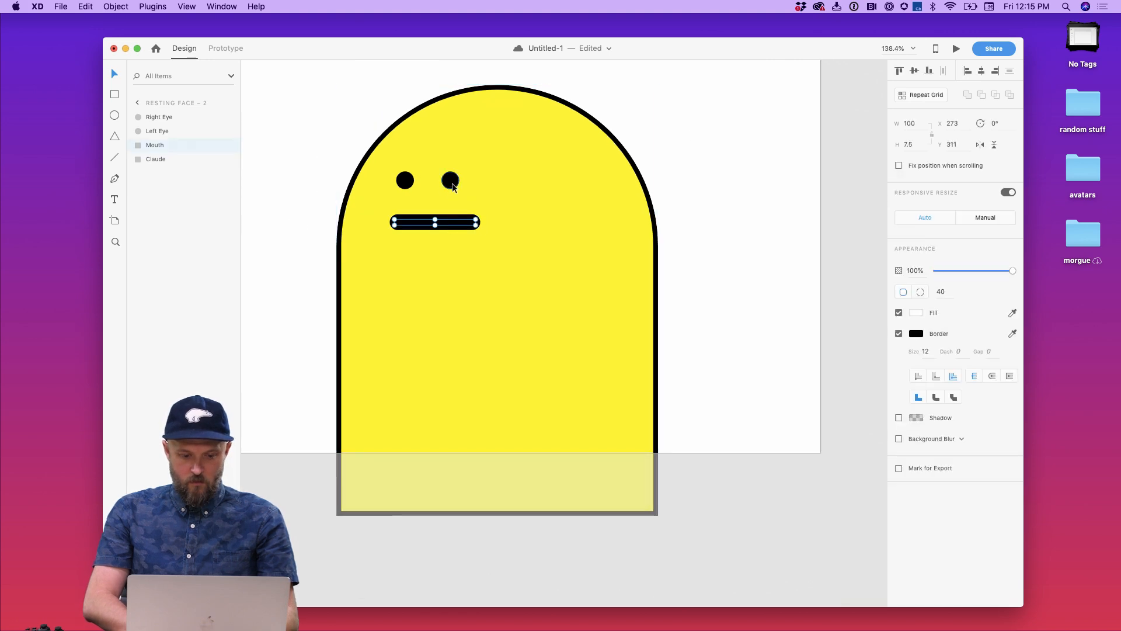
pyautogui.click(450, 180)
pyautogui.keyDown('shift'); pyautogui.click(405, 180); pyautogui.keyUp('shift')
pyautogui.keyDown('shift'); pyautogui.click(431, 226); pyautogui.keyUp('shift')
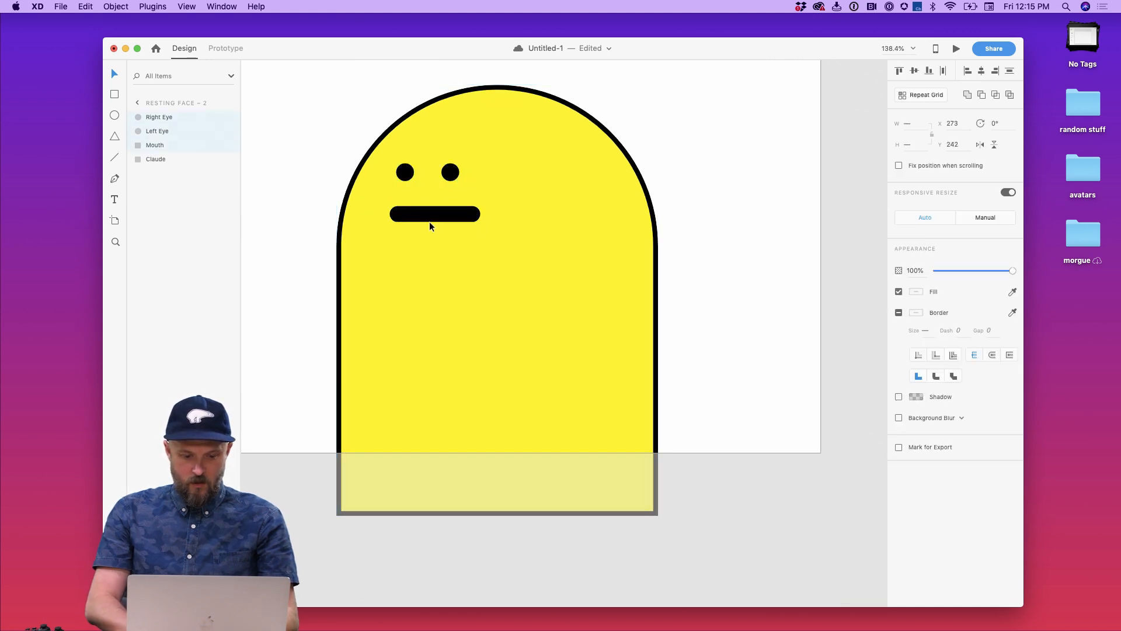
pyautogui.click(700, 173)
# Step: Switch to Prototype mode and wire the Claude body shape on Resting Face to the Resting Face – 2 artboard
pyautogui.scroll(-5, 700, 173)
pyautogui.hscroll(3, 699, 173)
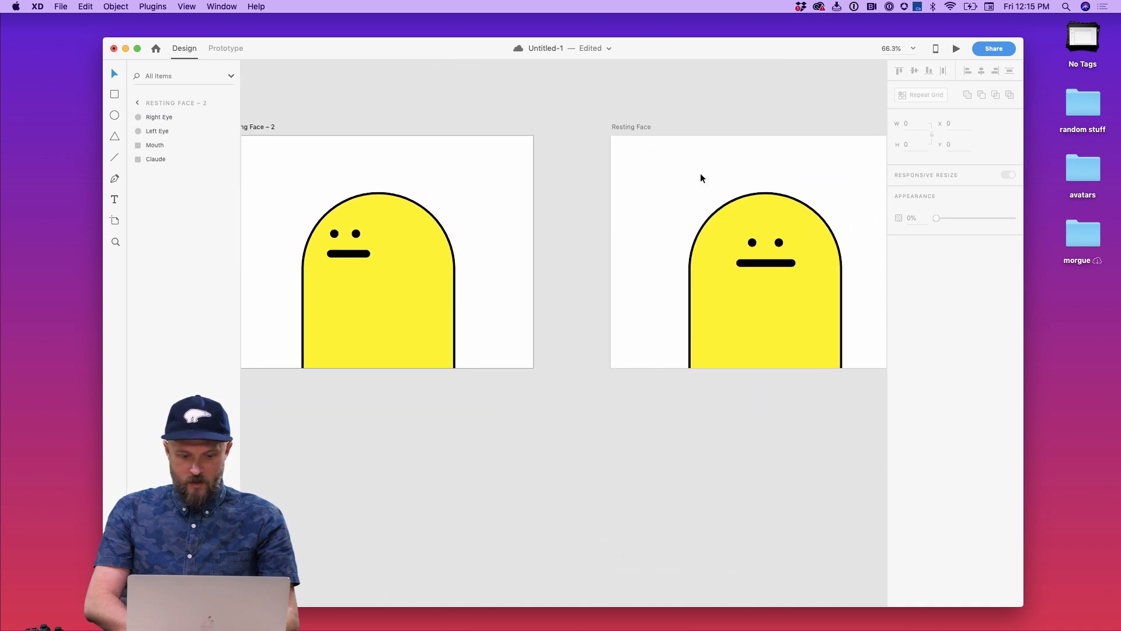
pyautogui.hscroll(1, 451, 258)
pyautogui.click(583, 207)
pyautogui.scroll(-5, 584, 206)
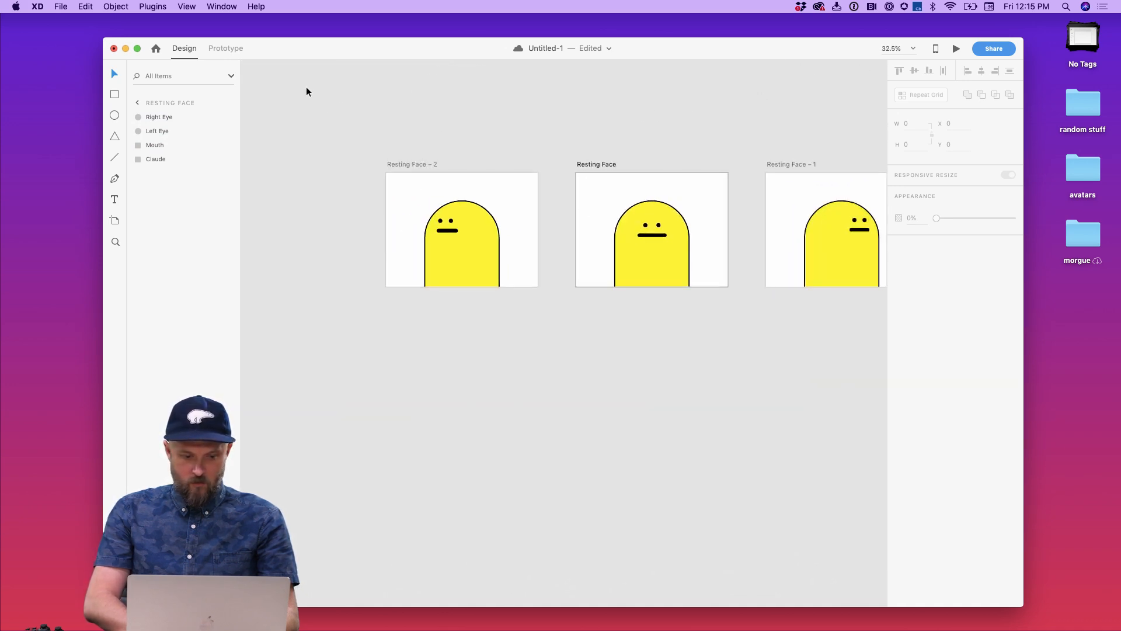
pyautogui.click(226, 47)
pyautogui.click(627, 234)
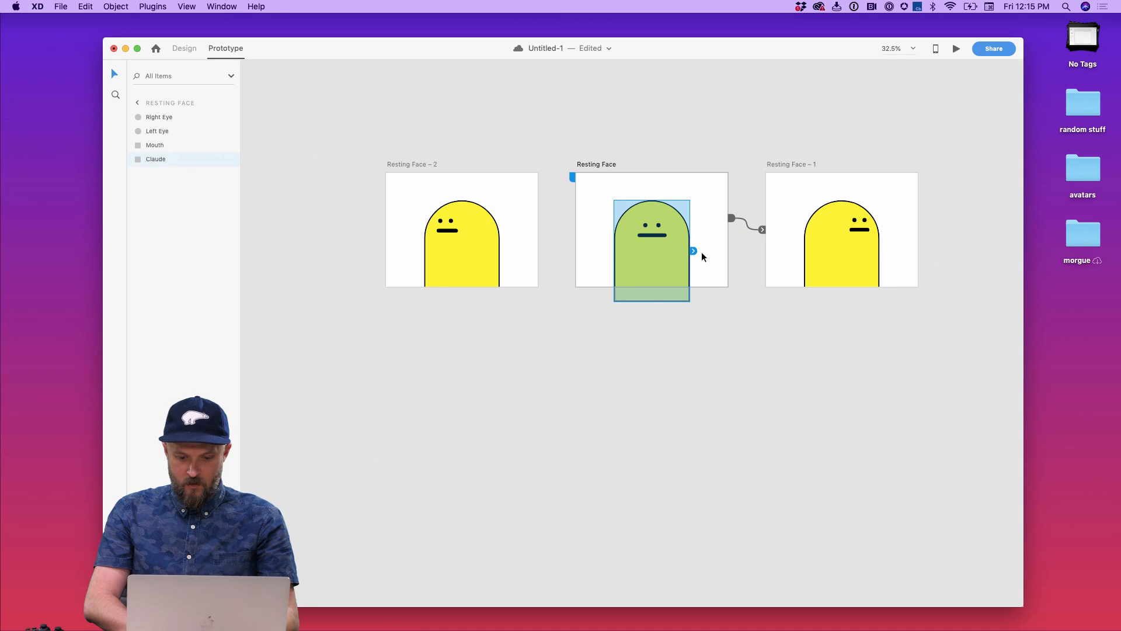
pyautogui.moveTo(693, 252); pyautogui.dragTo(483, 244)
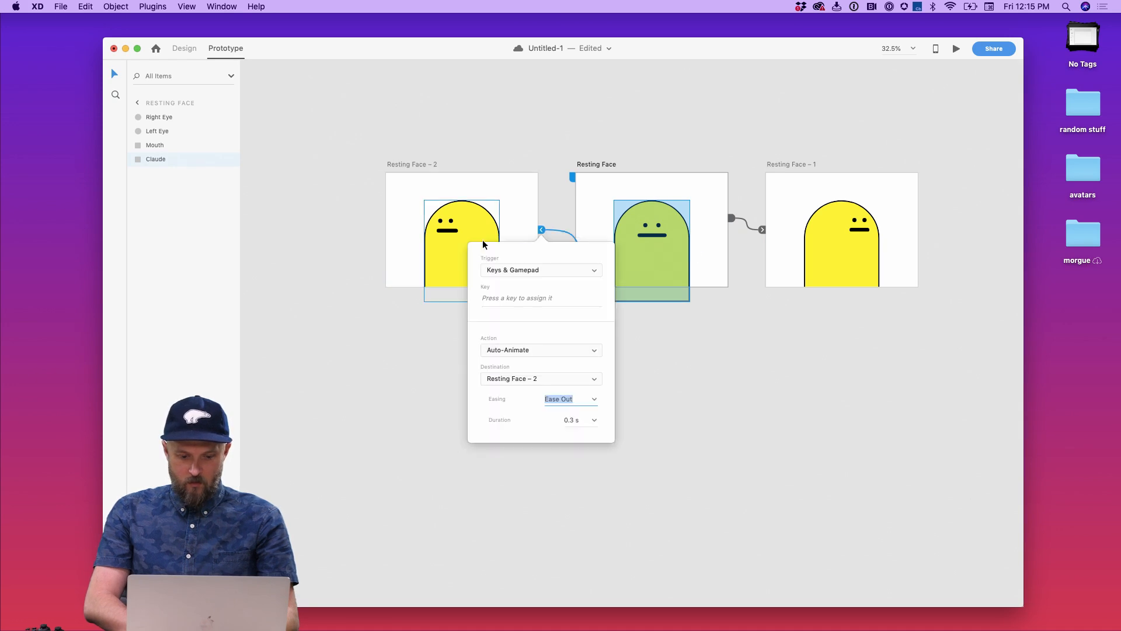
# Step: Assign the gamepad's left direction as the trigger key for the Auto-Animate wire leading to Resting Face – 2
pyautogui.click(537, 298)
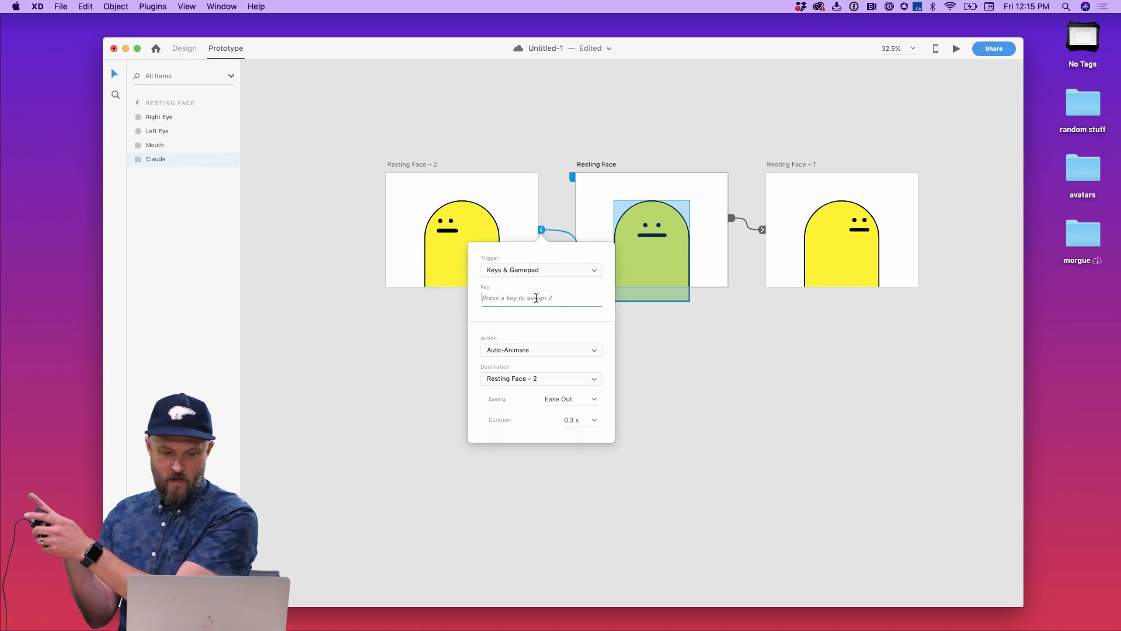
pyautogui.press('Left')
pyautogui.click(517, 207)
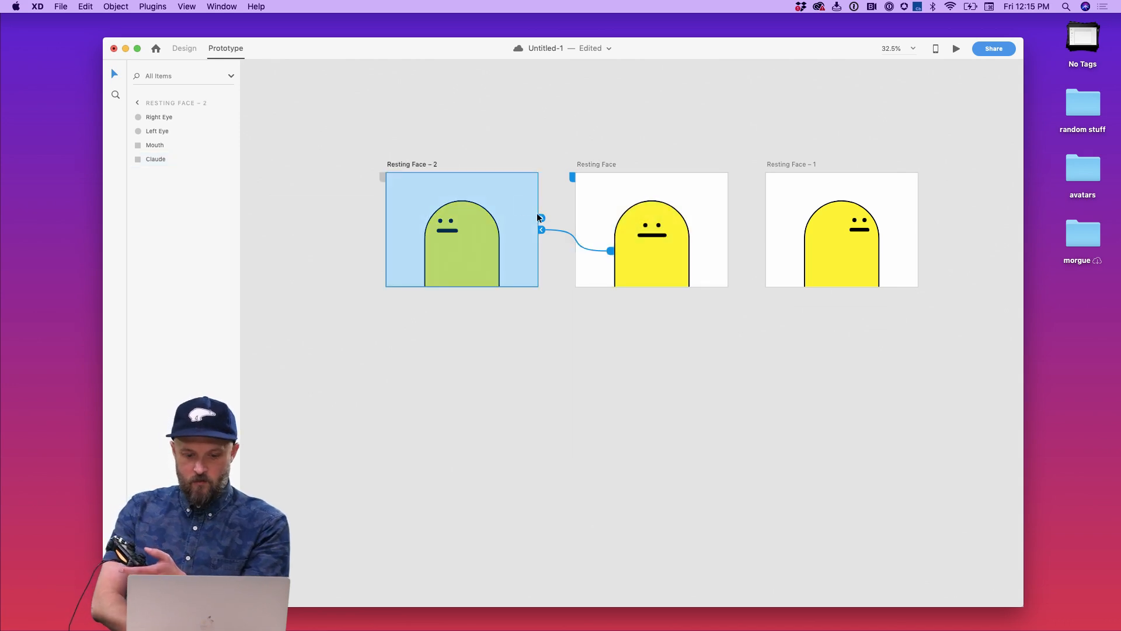
# Step: Wire the Resting Face – 2 artboard back to Resting Face with Auto-Animate, triggered by the gamepad's right direction
pyautogui.moveTo(540, 214); pyautogui.dragTo(597, 205)
pyautogui.click(576, 297)
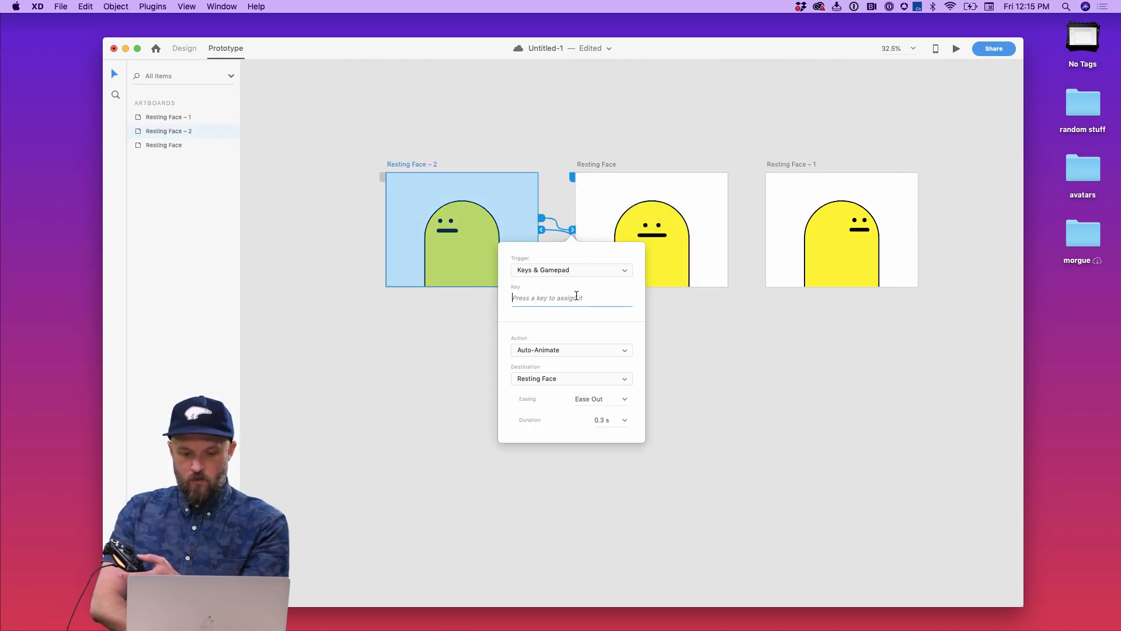
pyautogui.press('Right')
pyautogui.click(665, 320)
pyautogui.click(717, 233)
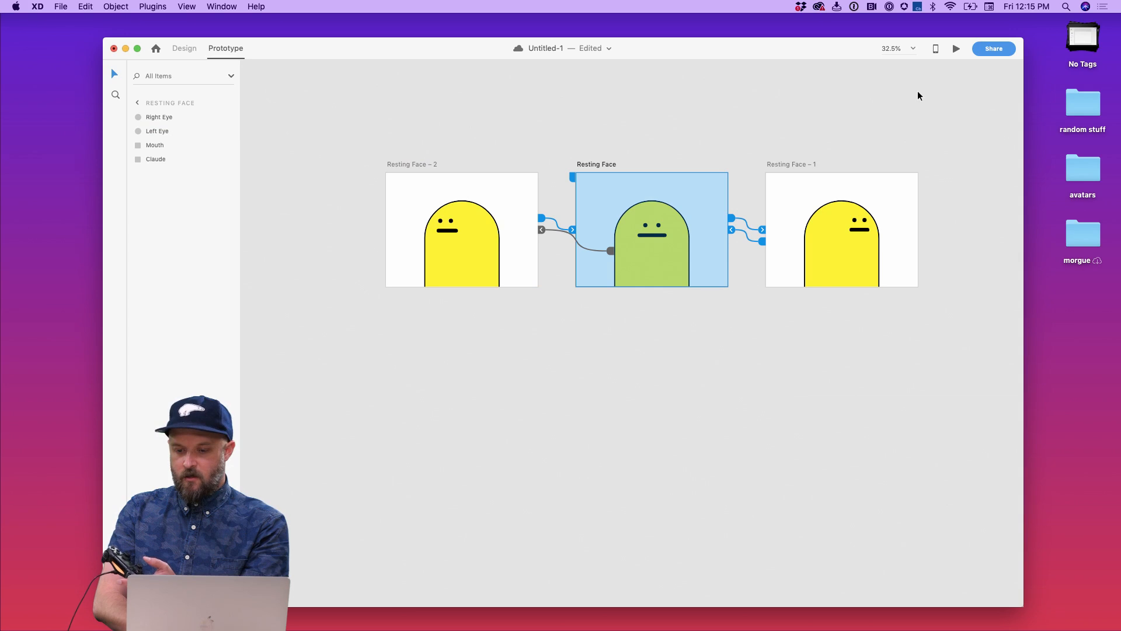
# Step: Preview the prototype, test moving the face left, center and right with the gamepad, and close the preview
pyautogui.click(959, 50)
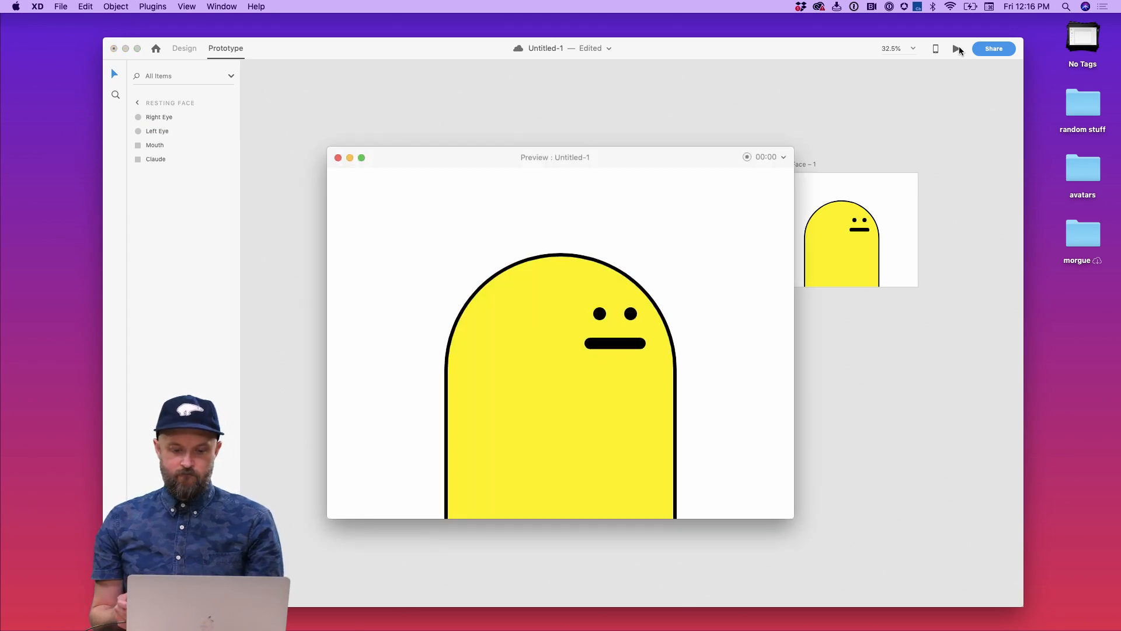
pyautogui.press('Left')
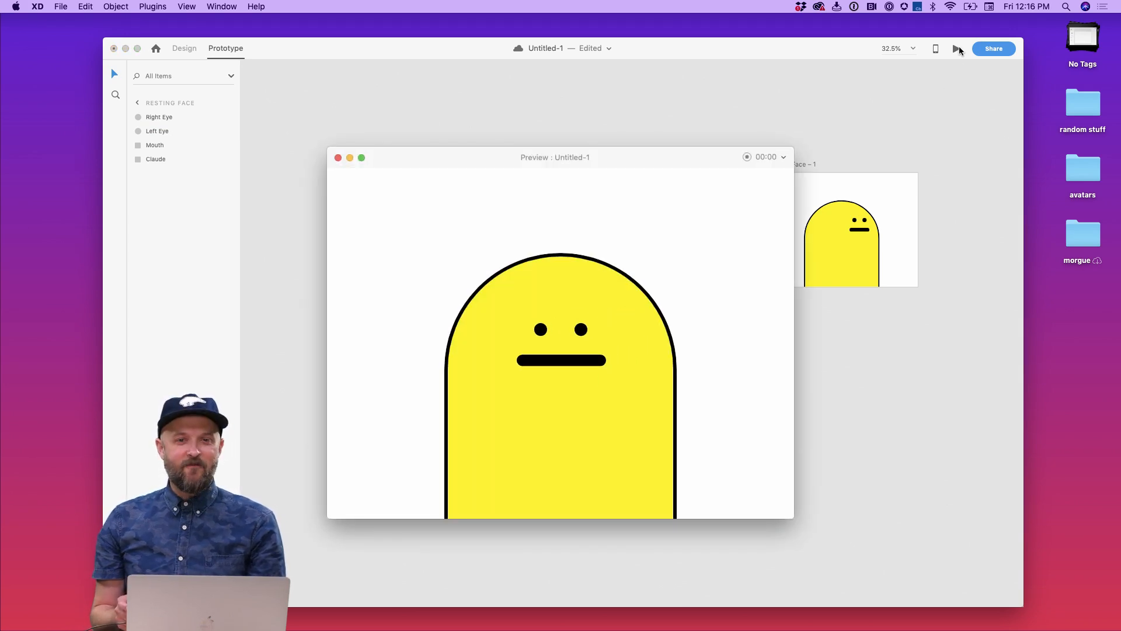
pyautogui.press('Left')
pyautogui.press('Right')
pyautogui.press('Right')
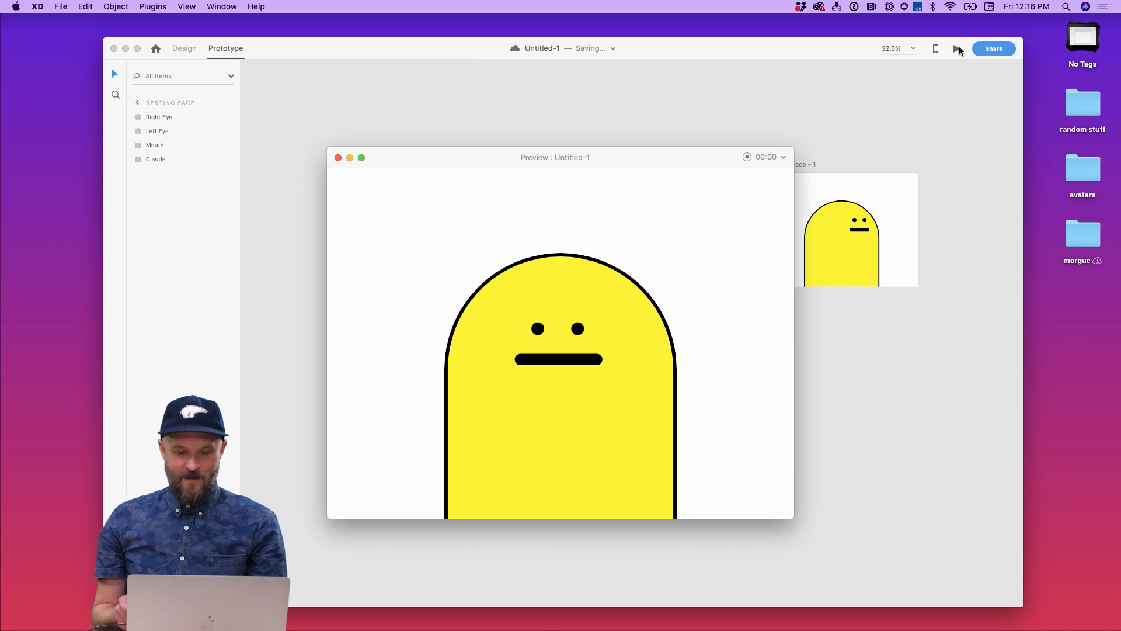
pyautogui.press('Left')
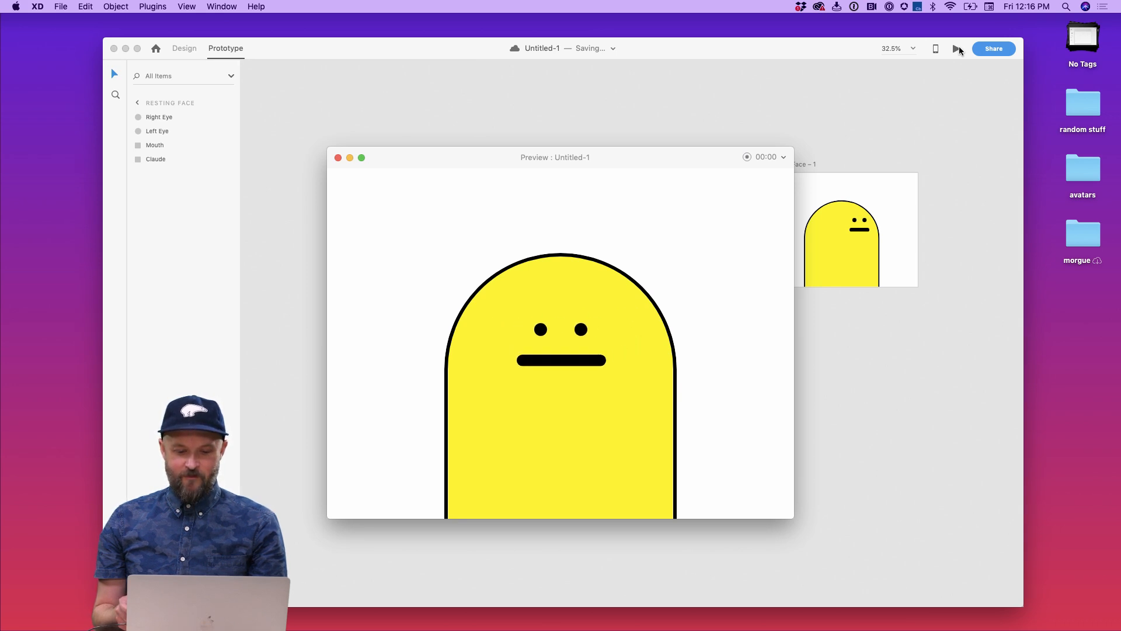
pyautogui.press('Left')
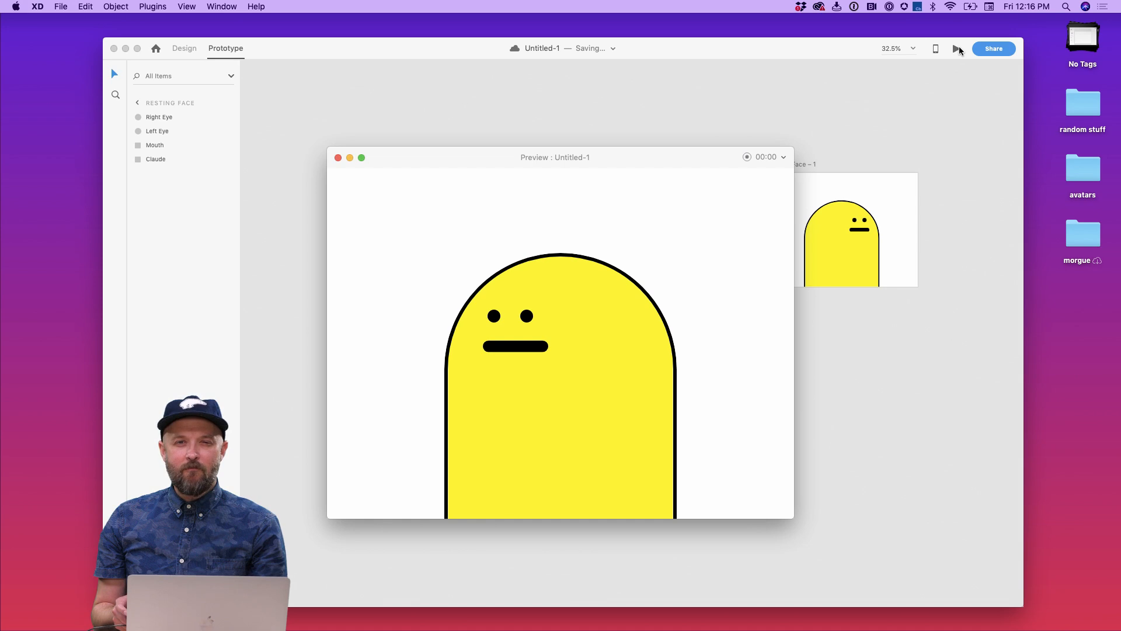
pyautogui.press('Right')
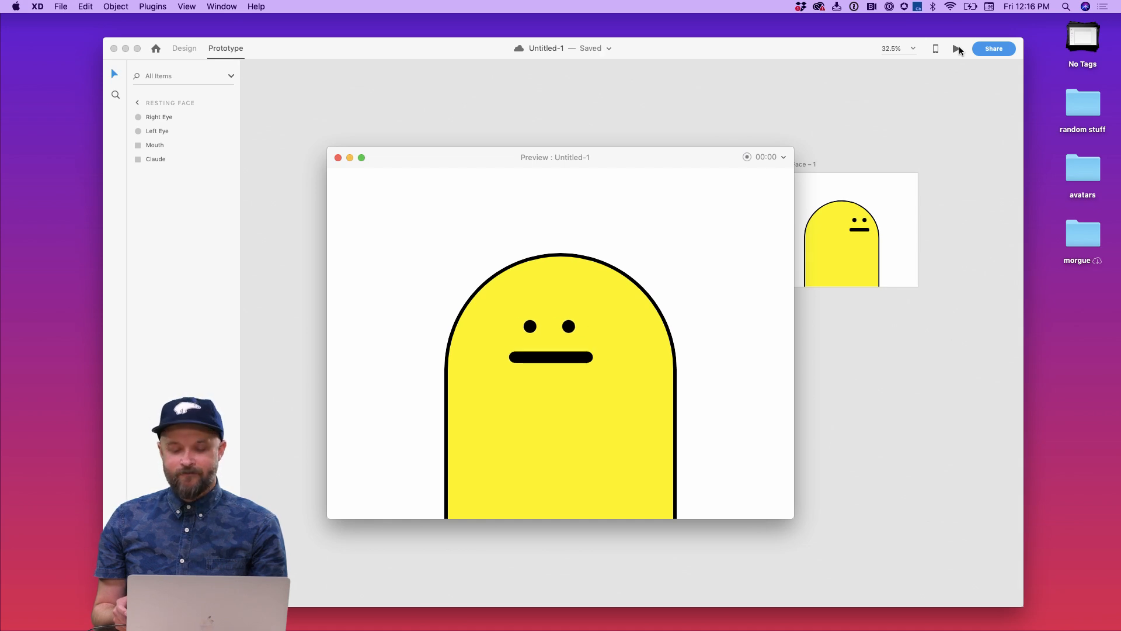
pyautogui.press('Right')
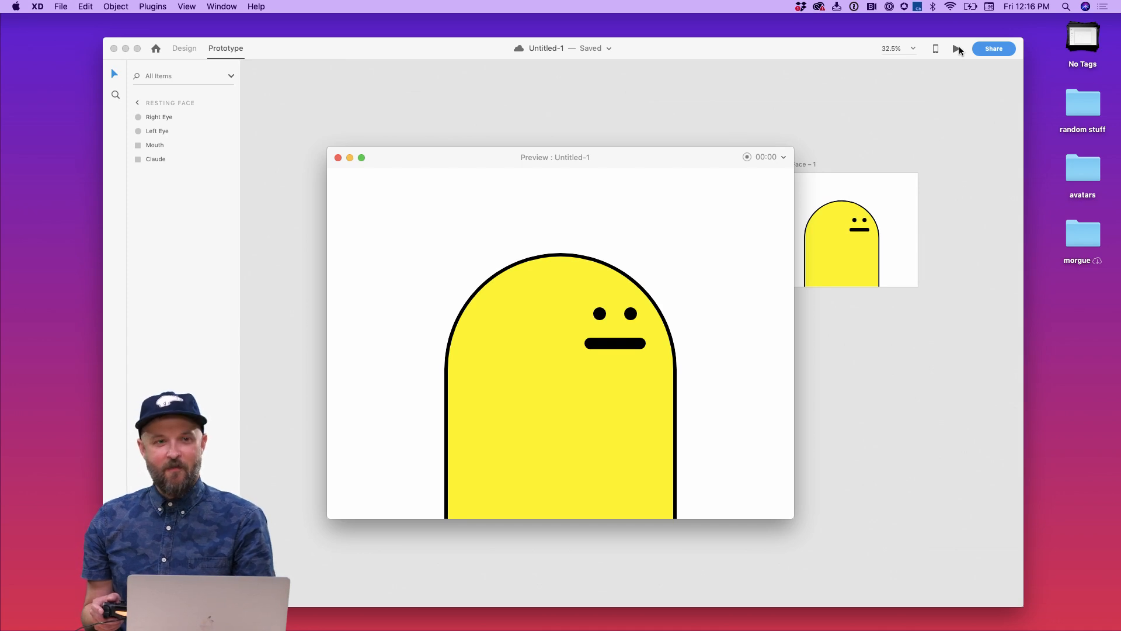
pyautogui.press('Left')
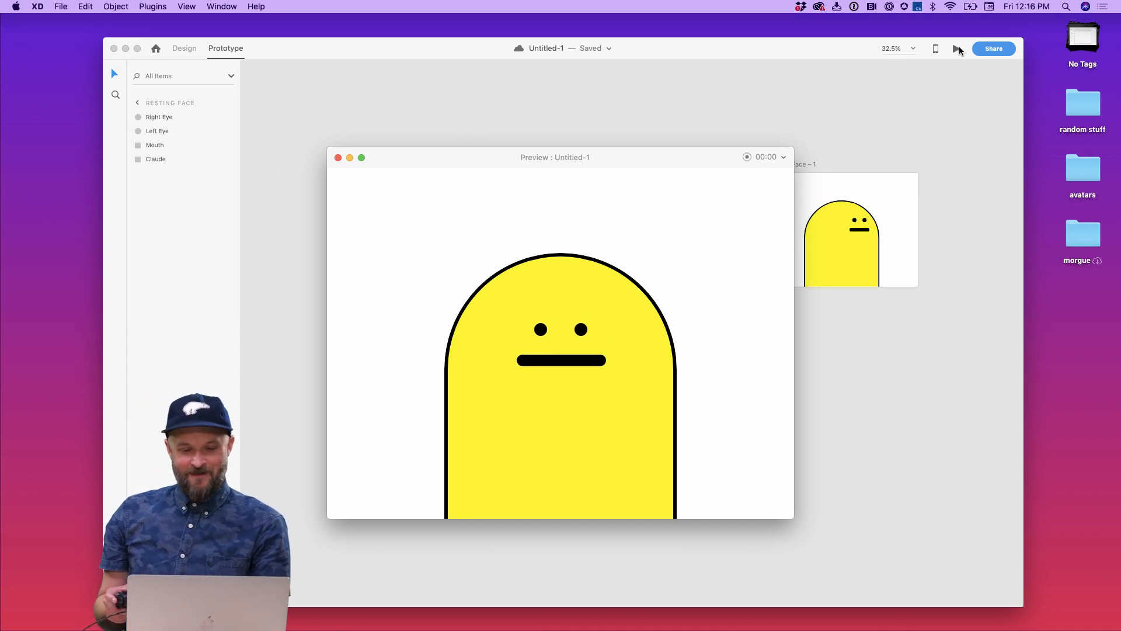
pyautogui.press('Left')
pyautogui.press('Right')
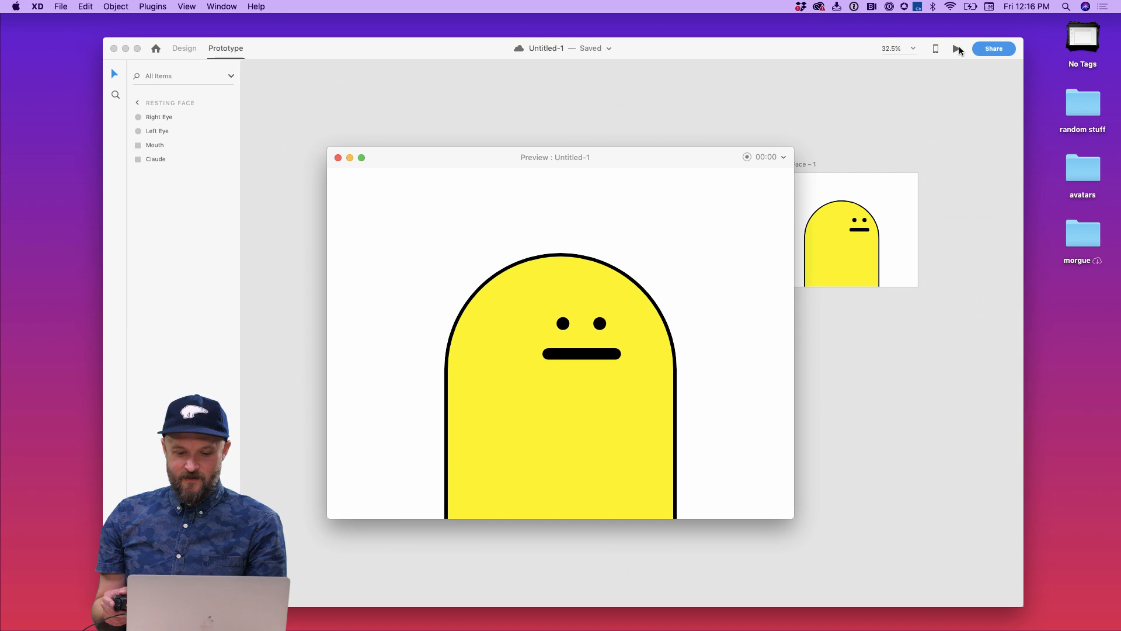
pyautogui.press('Left')
pyautogui.press('super+w')
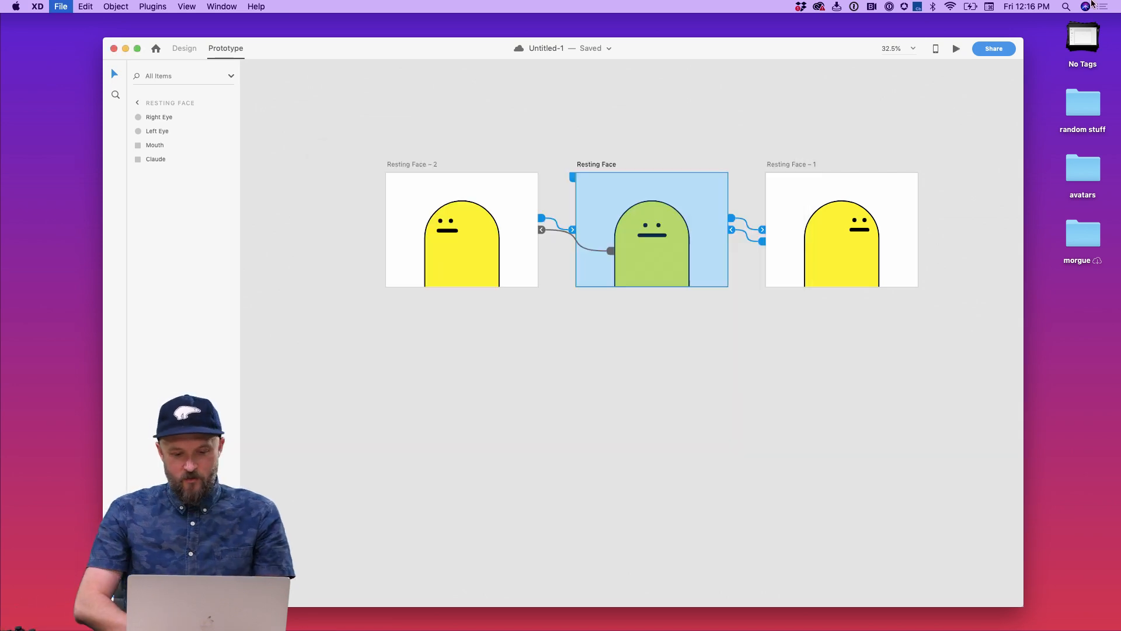
# Step: Duplicate the Resting Face artboard and place the copy directly above the original
pyautogui.click(703, 108)
pyautogui.scroll(1, 702, 108)
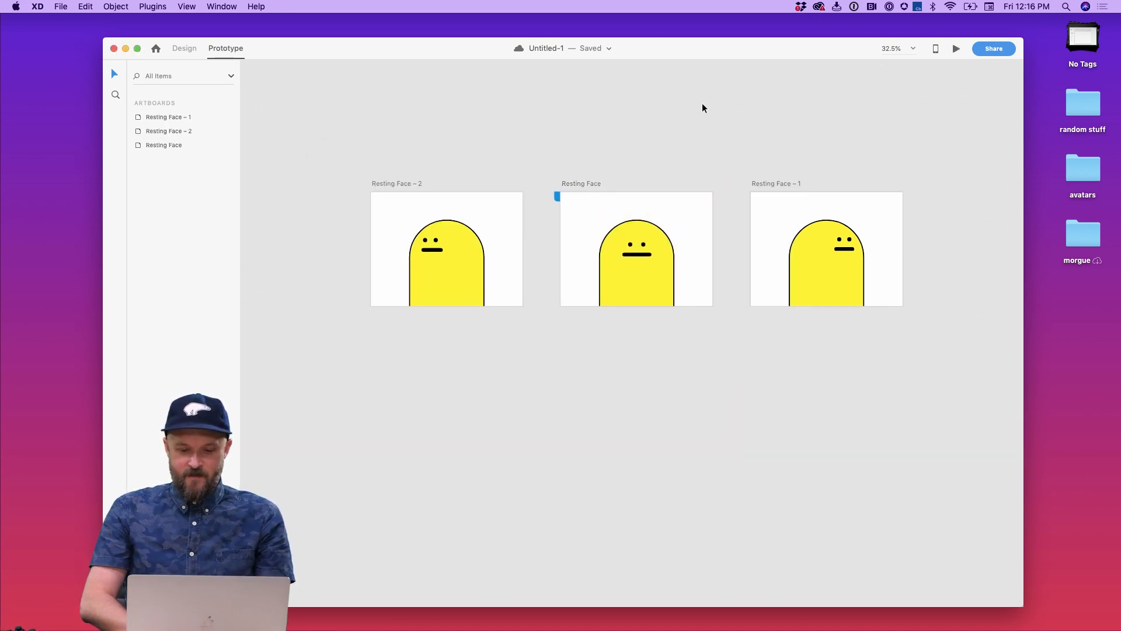
pyautogui.scroll(2, 702, 104)
pyautogui.click(551, 249)
pyautogui.moveTo(551, 249); pyautogui.dragTo(563, 88)
# Step: On the upper copy, move both eyes and the mouth straight up toward the top of the head, and lower the mouth slightly
pyautogui.click(626, 190)
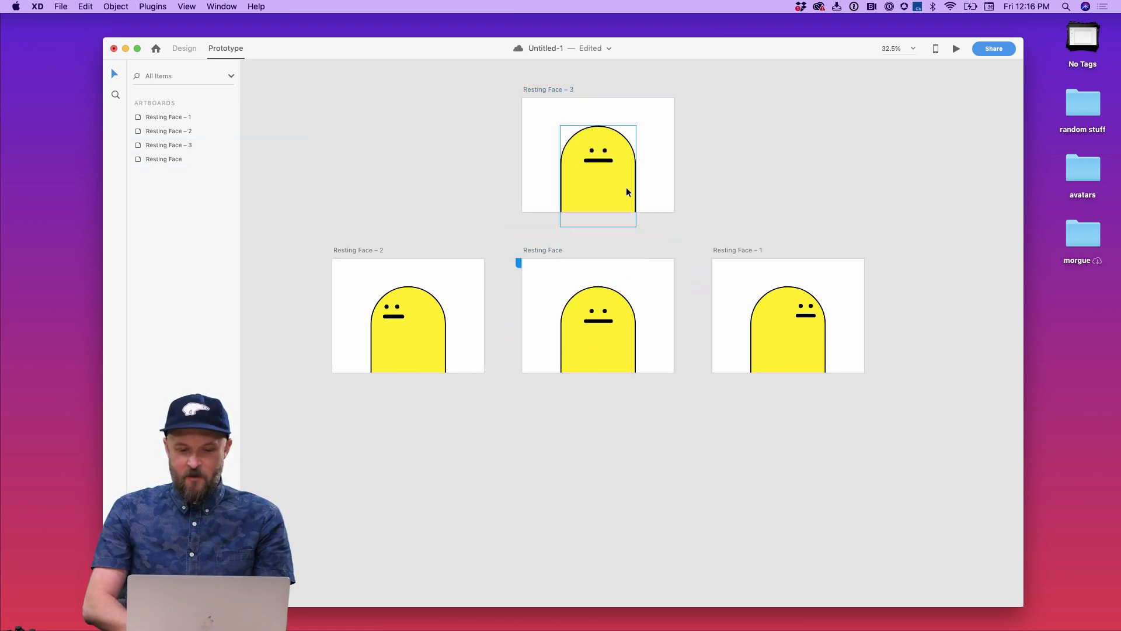
pyautogui.scroll(10, 627, 186)
pyautogui.click(567, 208)
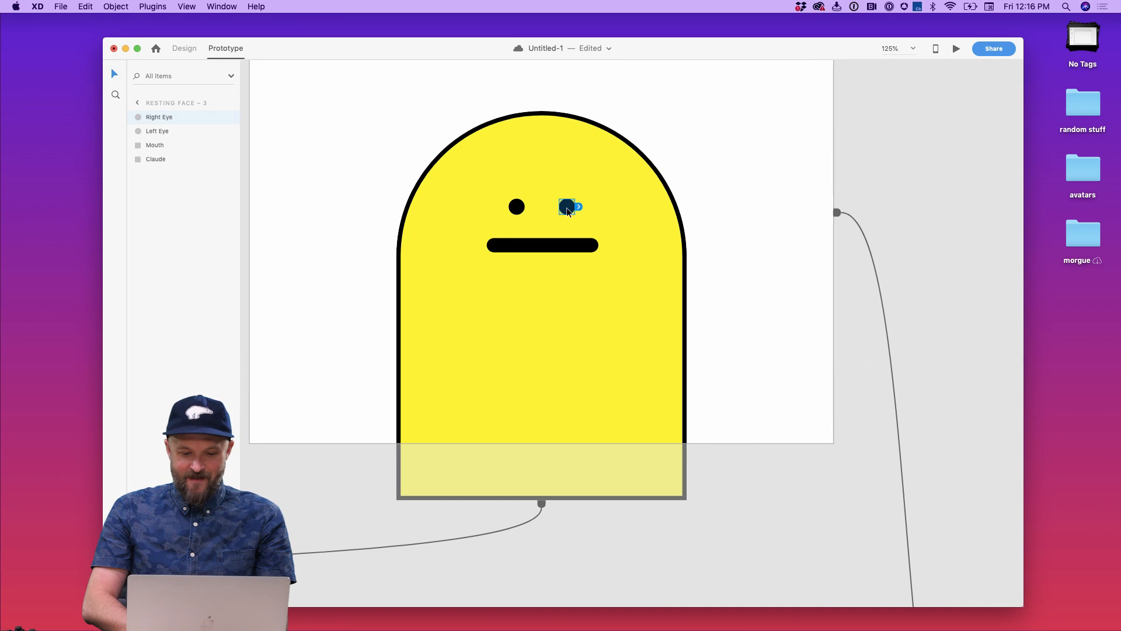
pyautogui.keyDown('shift'); pyautogui.click(517, 207); pyautogui.keyUp('shift')
pyautogui.keyDown('shift'); pyautogui.click(545, 247); pyautogui.keyUp('shift')
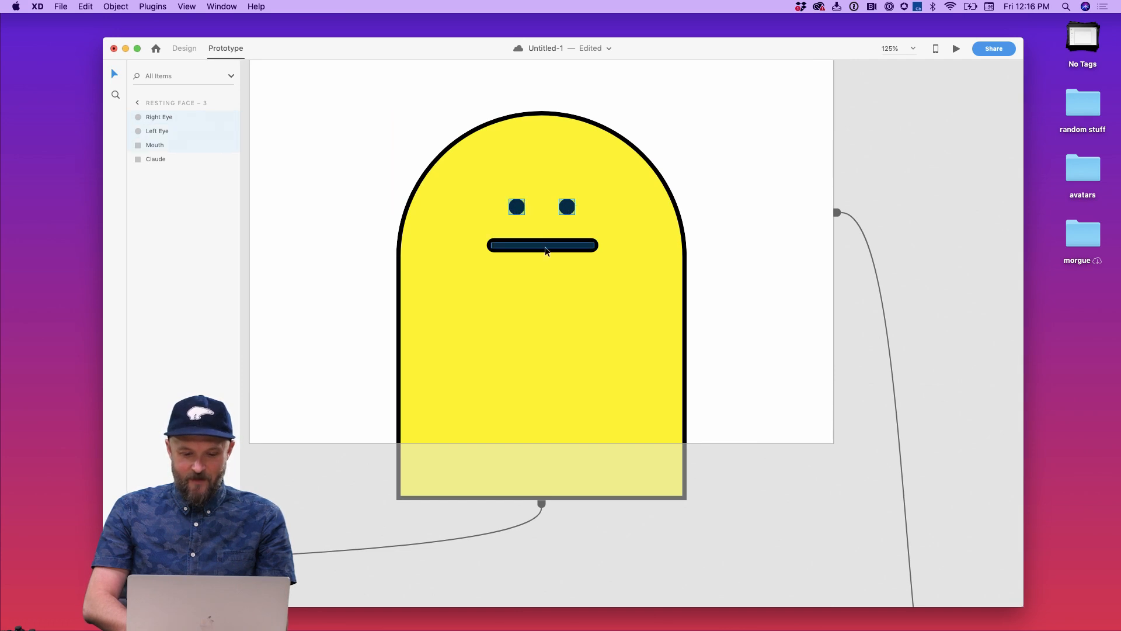
pyautogui.moveTo(546, 247); pyautogui.dragTo(545, 193)
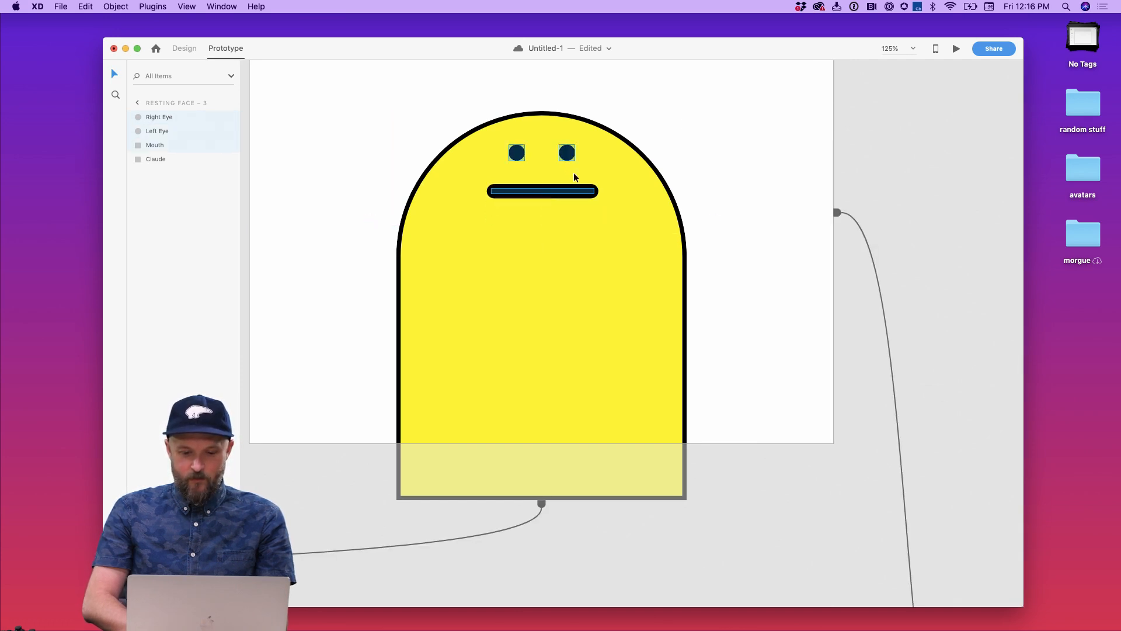
pyautogui.press('Escape')
pyautogui.click(588, 192)
pyautogui.moveTo(580, 193); pyautogui.dragTo(581, 210)
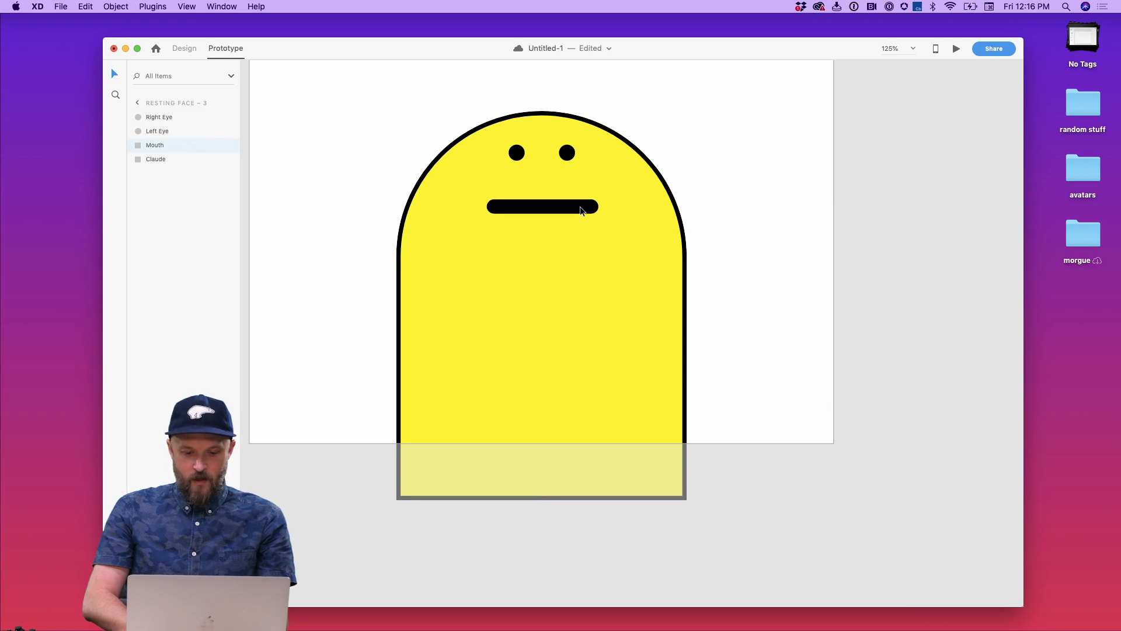
# Step: Duplicate the Resting Face artboard again, place the copy directly below the original, and deselect it
pyautogui.press('super+0')
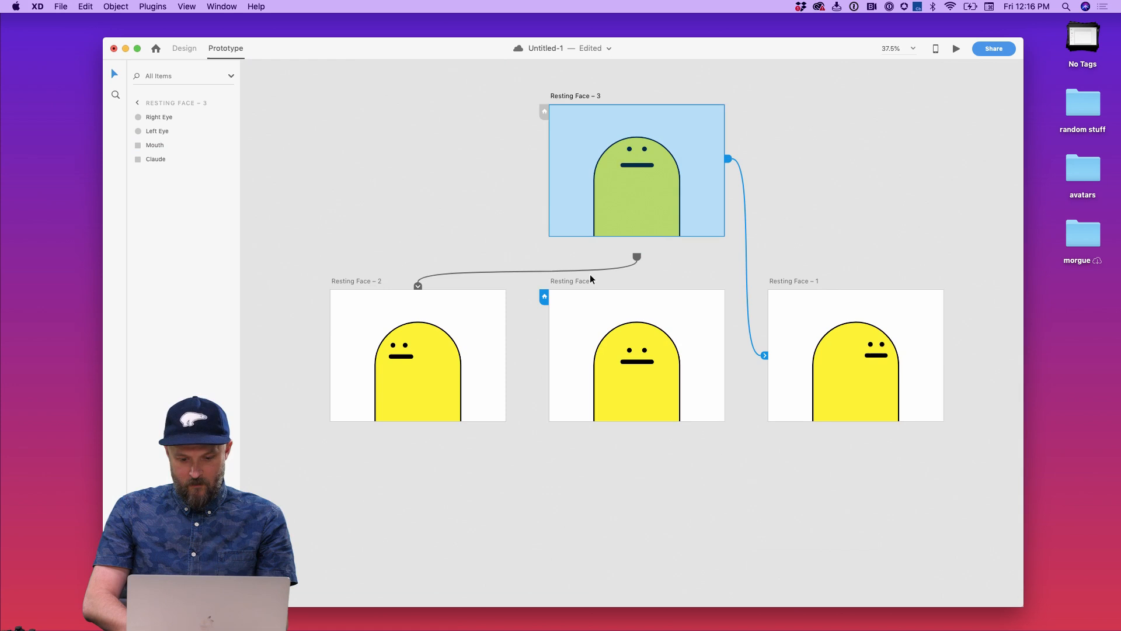
pyautogui.moveTo(590, 279); pyautogui.dragTo(582, 468)
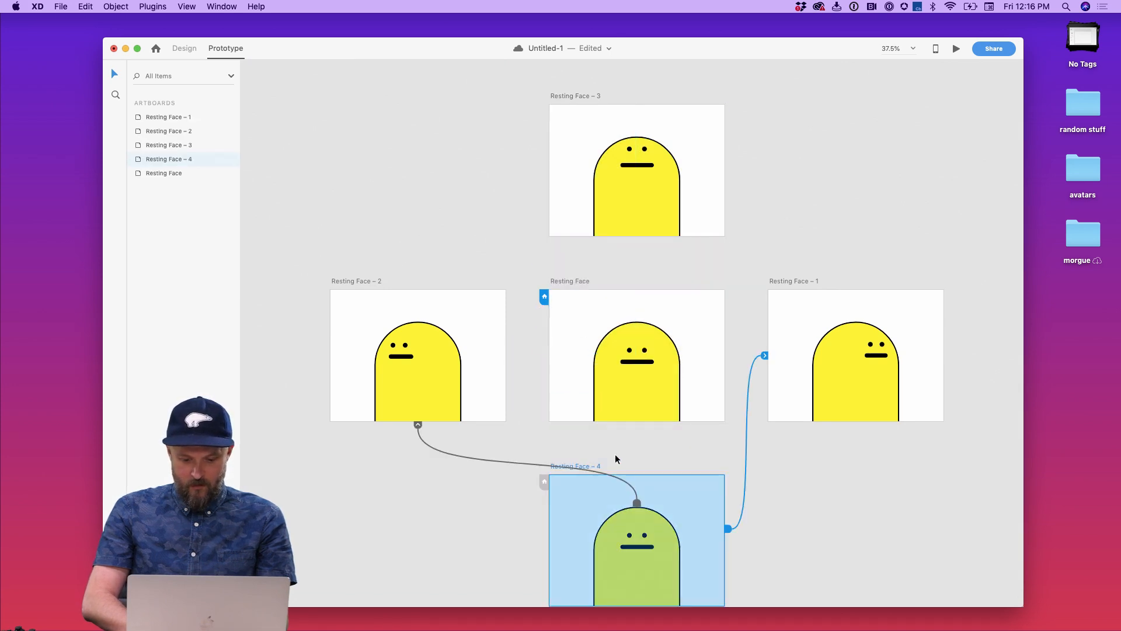
pyautogui.click(615, 455)
# Step: On the lower copy, shift both eyes and the mouth straight down together and deselect them
pyautogui.scroll(-4, 615, 455)
pyautogui.scroll(5, 615, 454)
pyautogui.scroll(2, 622, 408)
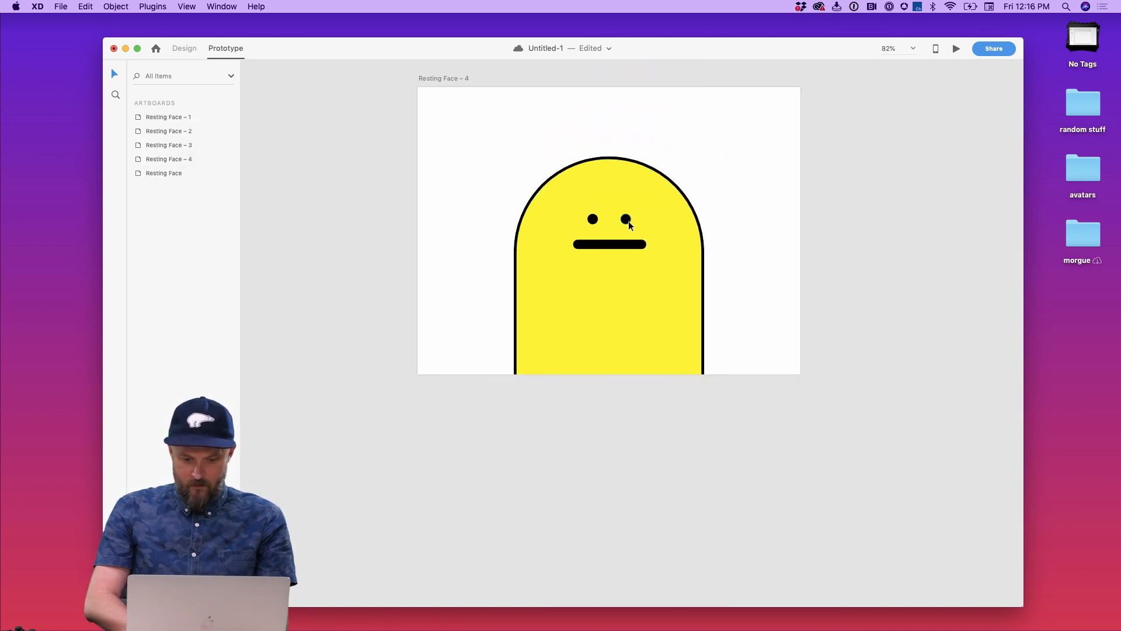
pyautogui.click(629, 221)
pyautogui.keyDown('shift'); pyautogui.click(595, 220); pyautogui.keyUp('shift')
pyautogui.keyDown('shift'); pyautogui.click(606, 246); pyautogui.keyUp('shift')
pyautogui.moveTo(611, 245); pyautogui.dragTo(612, 283)
pyautogui.click(775, 215)
# Step: Switch to Design mode, narrow the lower copy's mouth to a width of 91, and place it at X 356, Y 396
pyautogui.click(636, 285)
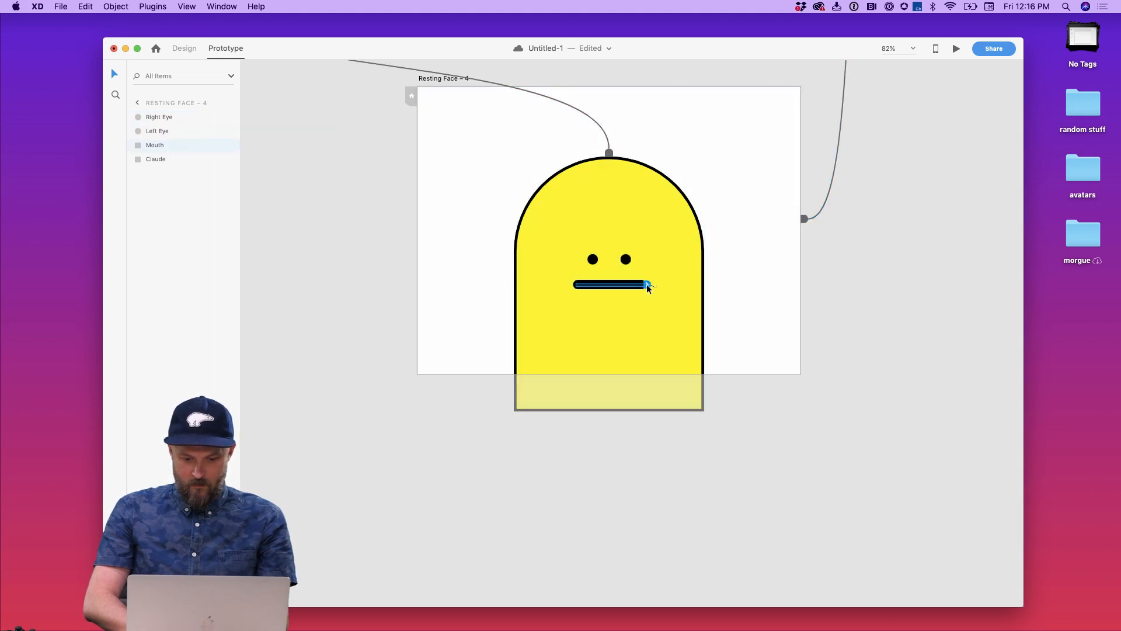
pyautogui.click(194, 50)
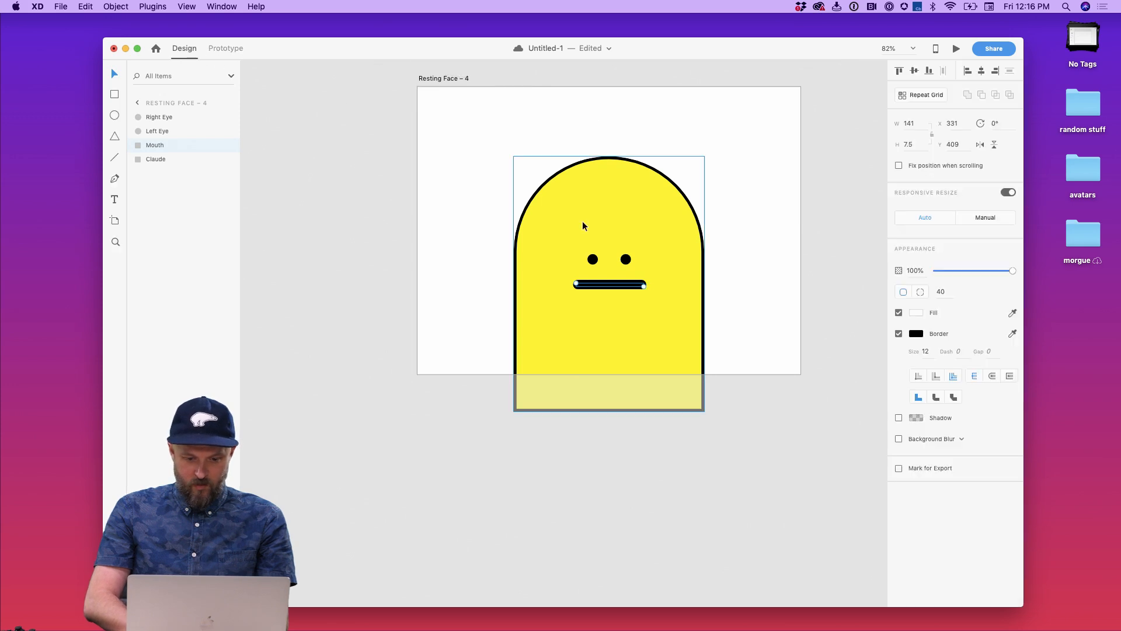
pyautogui.scroll(6, 583, 221)
pyautogui.moveTo(838, 486); pyautogui.dragTo(711, 464)
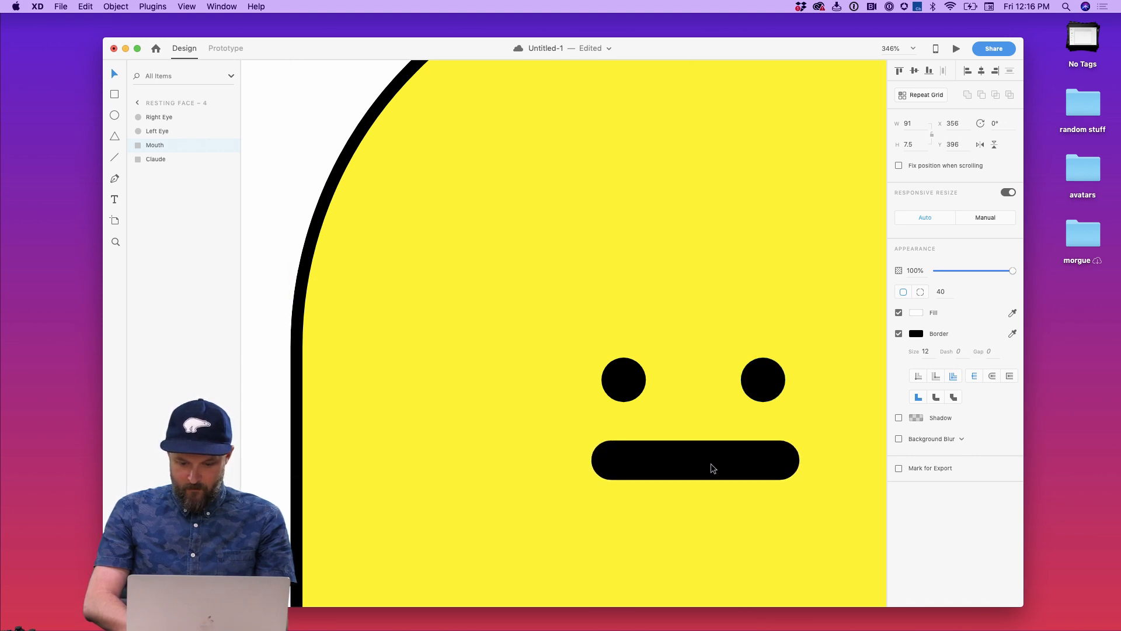
pyautogui.scroll(-5, 816, 297)
pyautogui.scroll(-2, 816, 297)
pyautogui.hscroll(4, 815, 297)
pyautogui.click(763, 310)
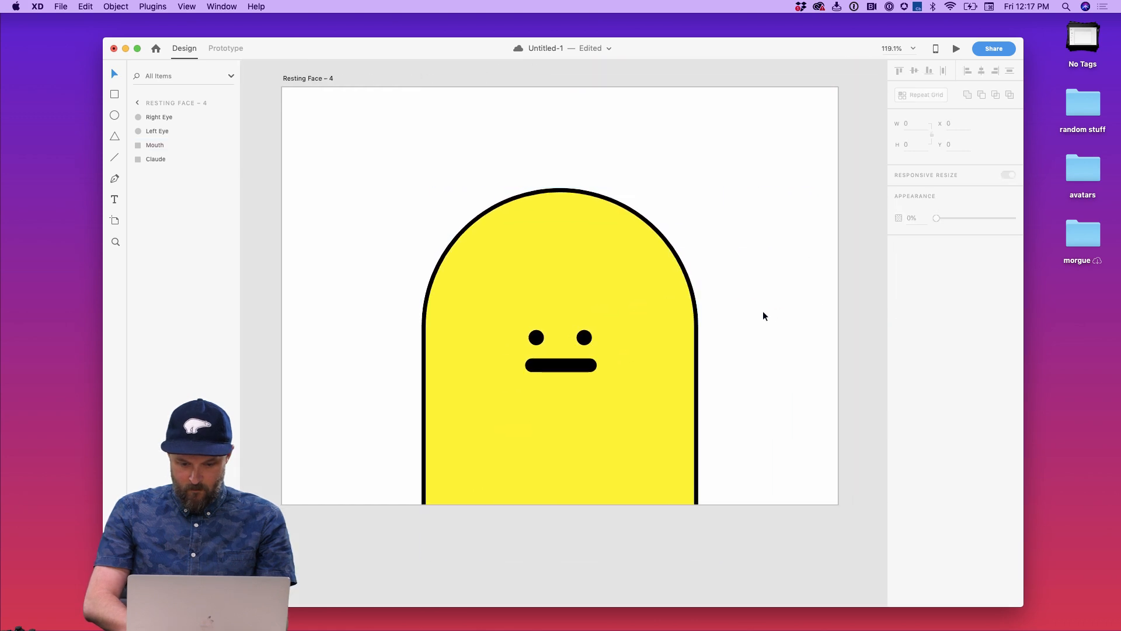
# Step: Back in Prototype mode, wire the right eye on Resting Face to Resting Face – 3 with Auto-Animate and a gamepad trigger key
pyautogui.scroll(-5, 763, 311)
pyautogui.scroll(4, 763, 311)
pyautogui.scroll(-4, 760, 310)
pyautogui.click(739, 305)
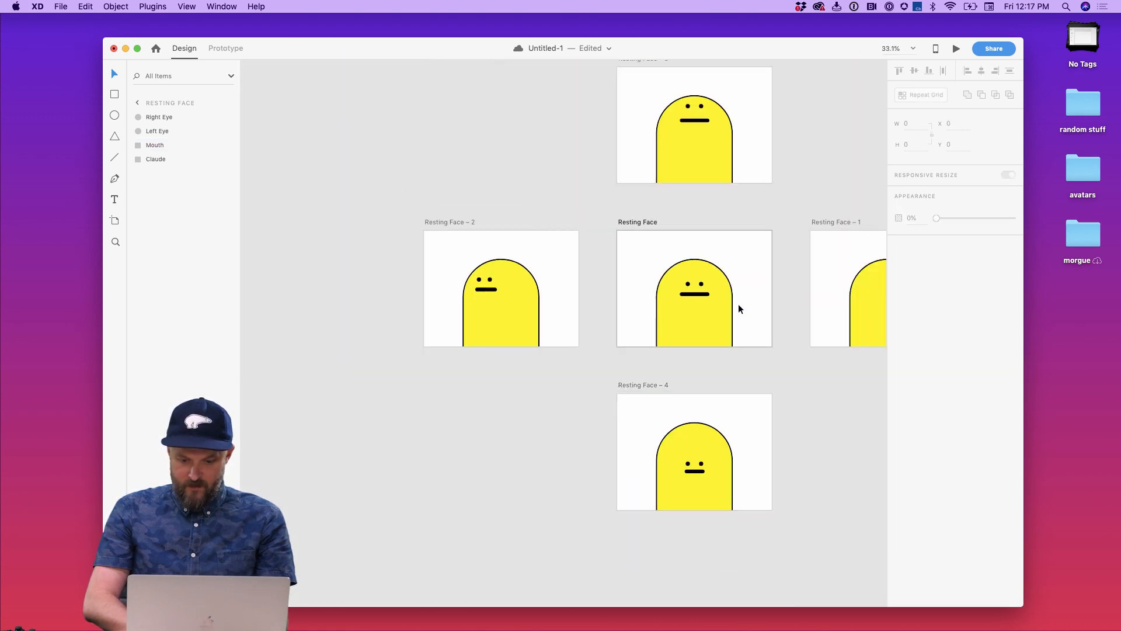
pyautogui.hotkey('ctrl', 'Tab')
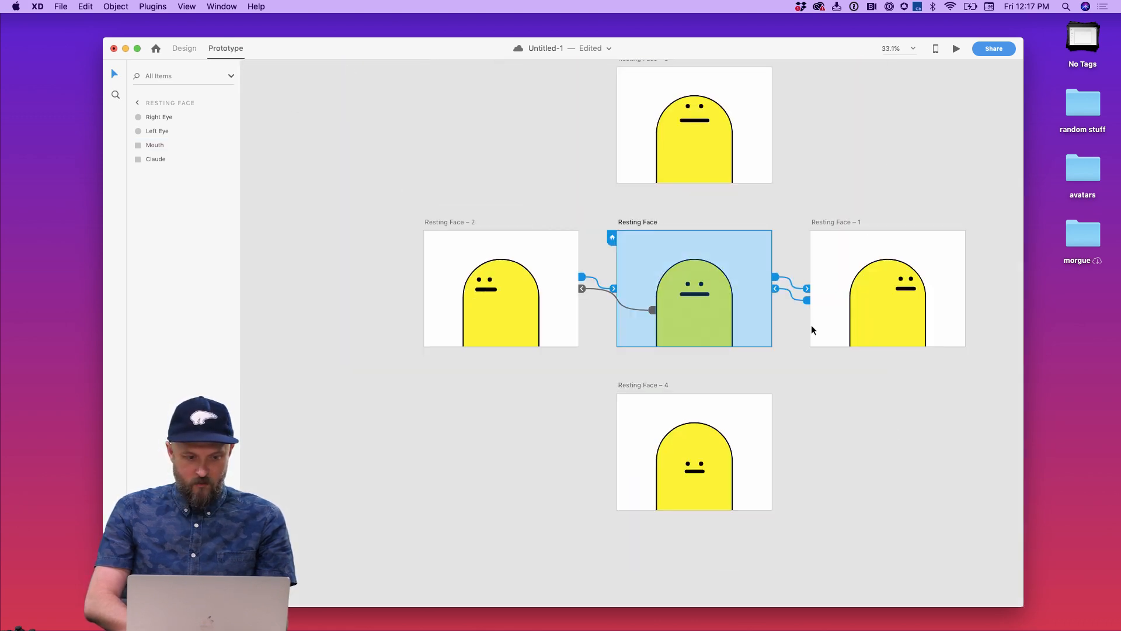
pyautogui.click(701, 285)
pyautogui.moveTo(703, 282); pyautogui.dragTo(735, 174)
pyautogui.click(624, 148)
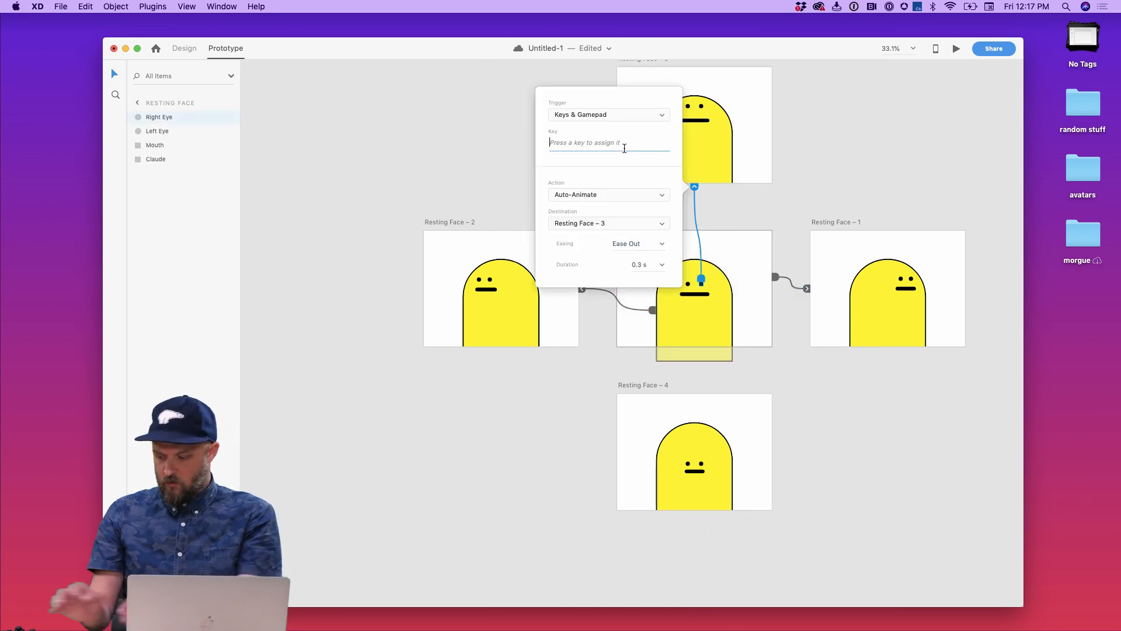
pyautogui.click(752, 129)
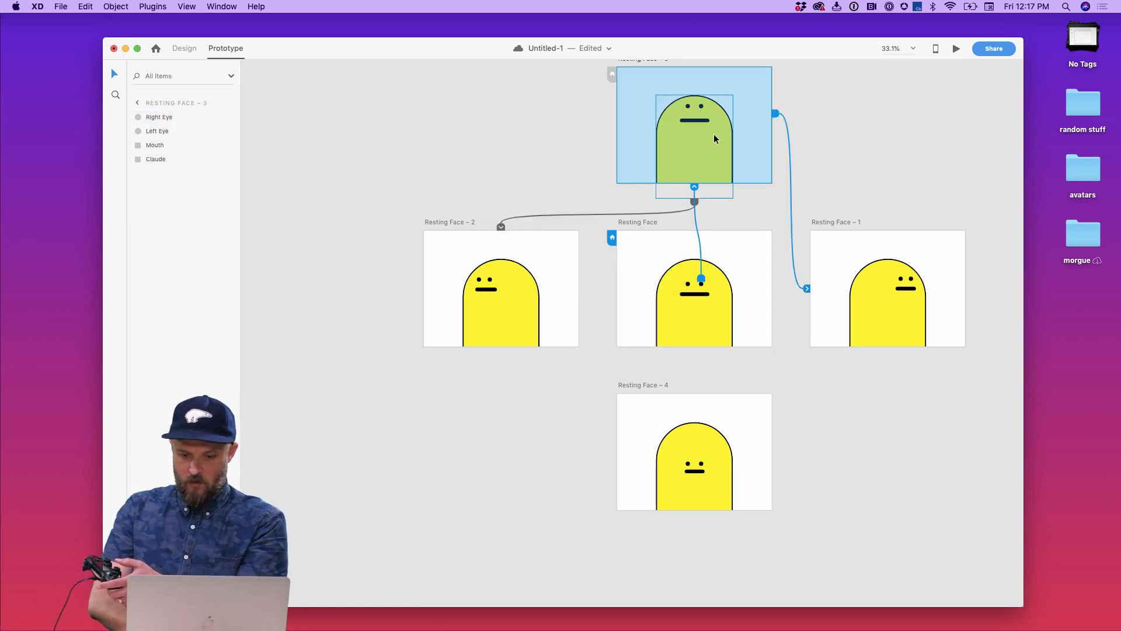
# Step: Redirect the Resting Face – 3 artboard's wire to Resting Face and set its trigger key to LThumb Down
pyautogui.moveTo(775, 112); pyautogui.dragTo(731, 260)
pyautogui.click(599, 183)
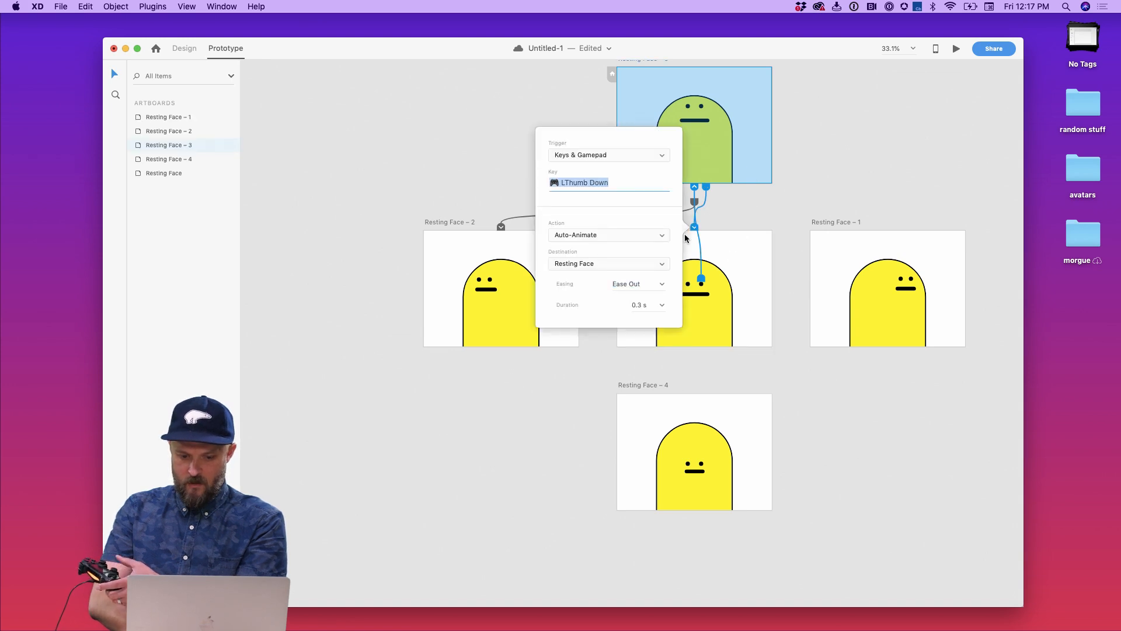
pyautogui.click(755, 343)
# Step: Wire the left eye on Resting Face to Resting Face – 4 with Auto-Animate and a gamepad trigger key
pyautogui.click(688, 286)
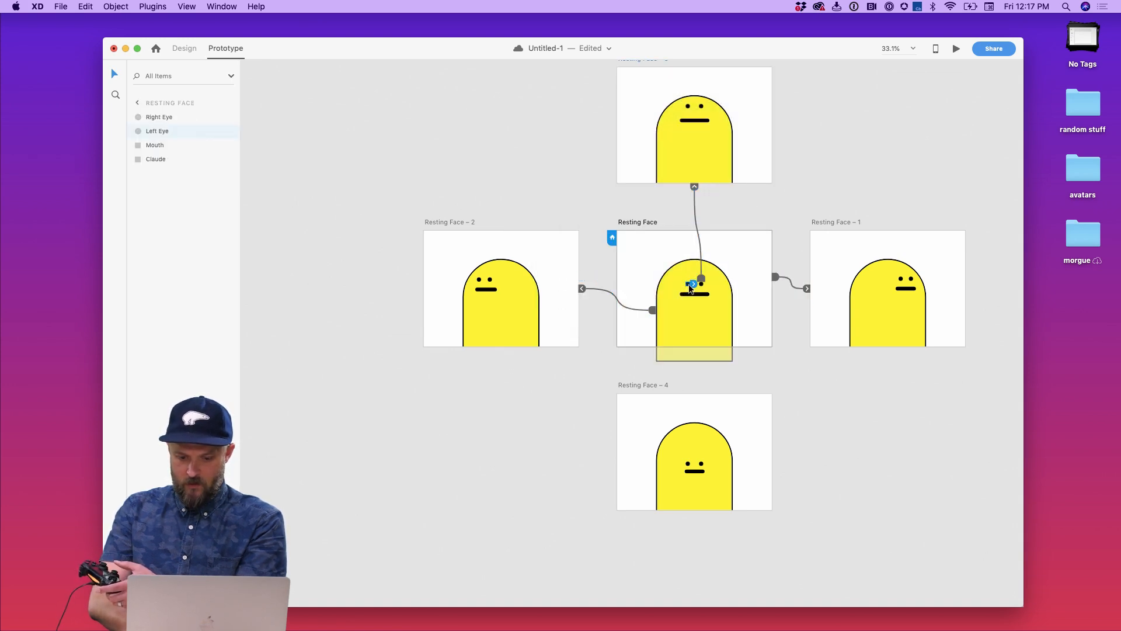
pyautogui.moveTo(691, 284); pyautogui.dragTo(695, 432)
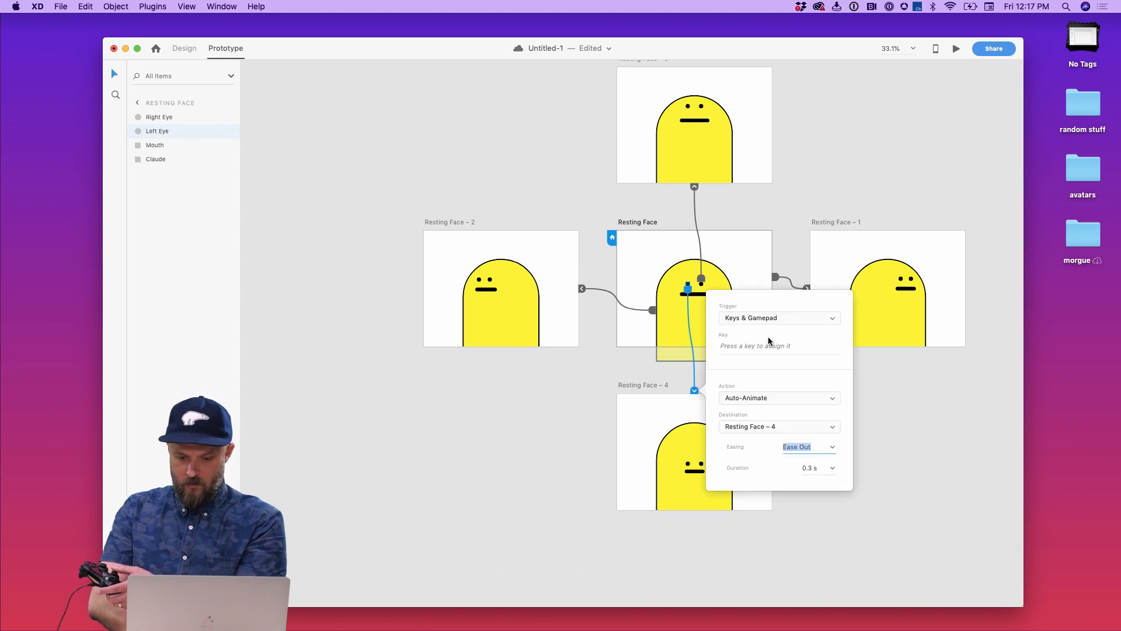
pyautogui.click(770, 340)
pyautogui.click(696, 412)
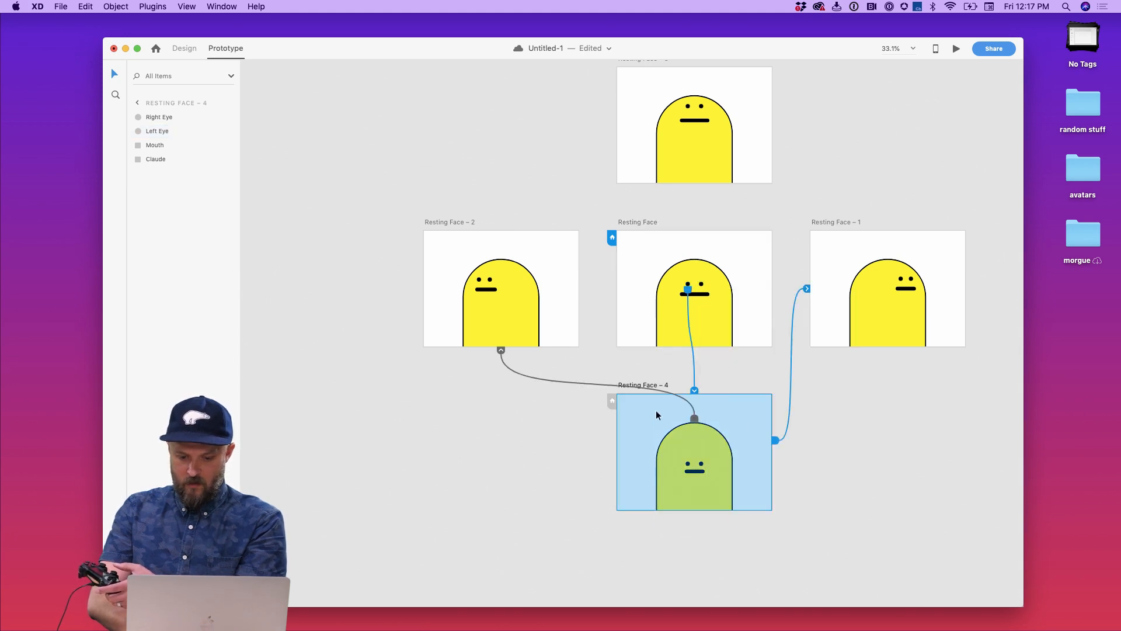
# Step: Redirect the Resting Face – 4 artboard's wire to Resting Face and set its gamepad trigger key
pyautogui.click(775, 441)
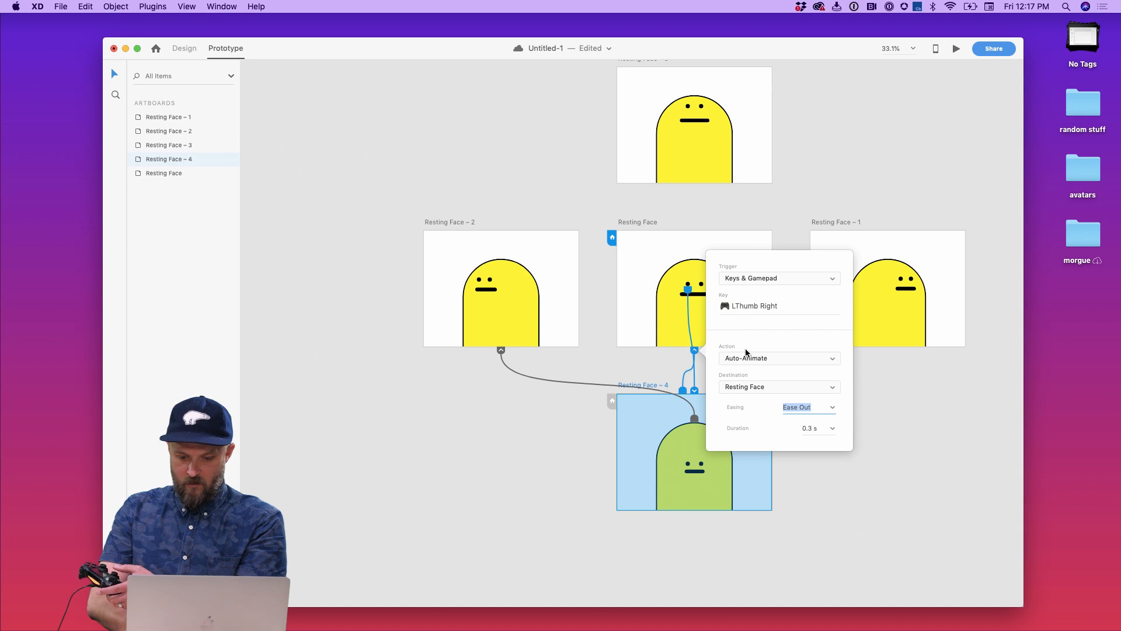
pyautogui.click(762, 306)
pyautogui.click(694, 412)
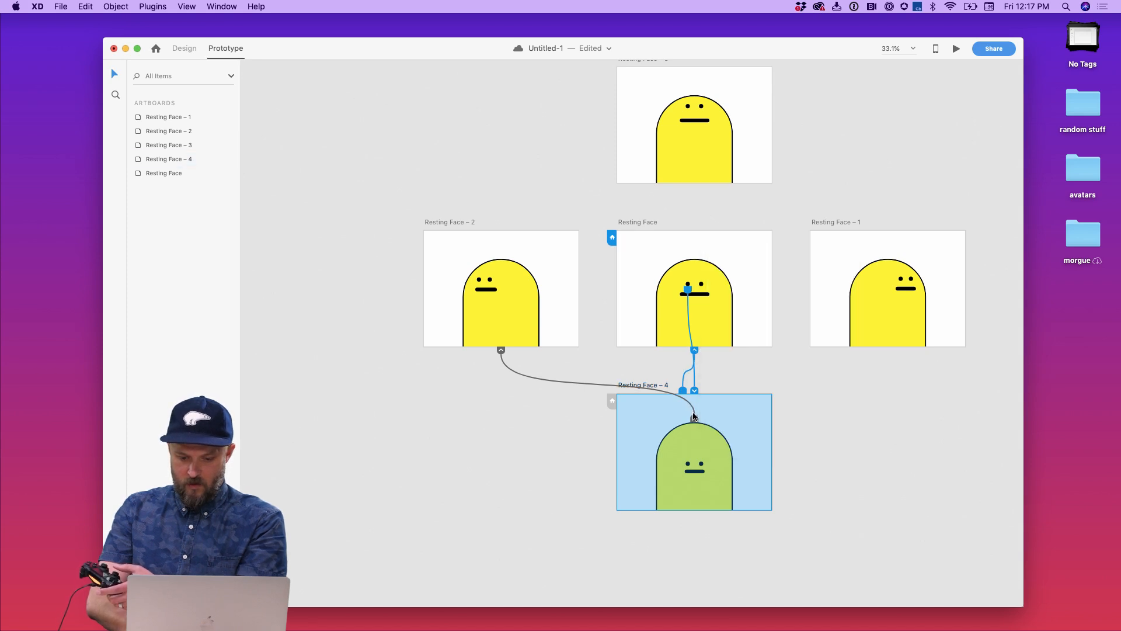
# Step: Remove the inherited wire leading from the Claude body shape on Resting Face – 4 to Resting Face – 2, and select the Resting Face artboard
pyautogui.moveTo(694, 417); pyautogui.dragTo(680, 403)
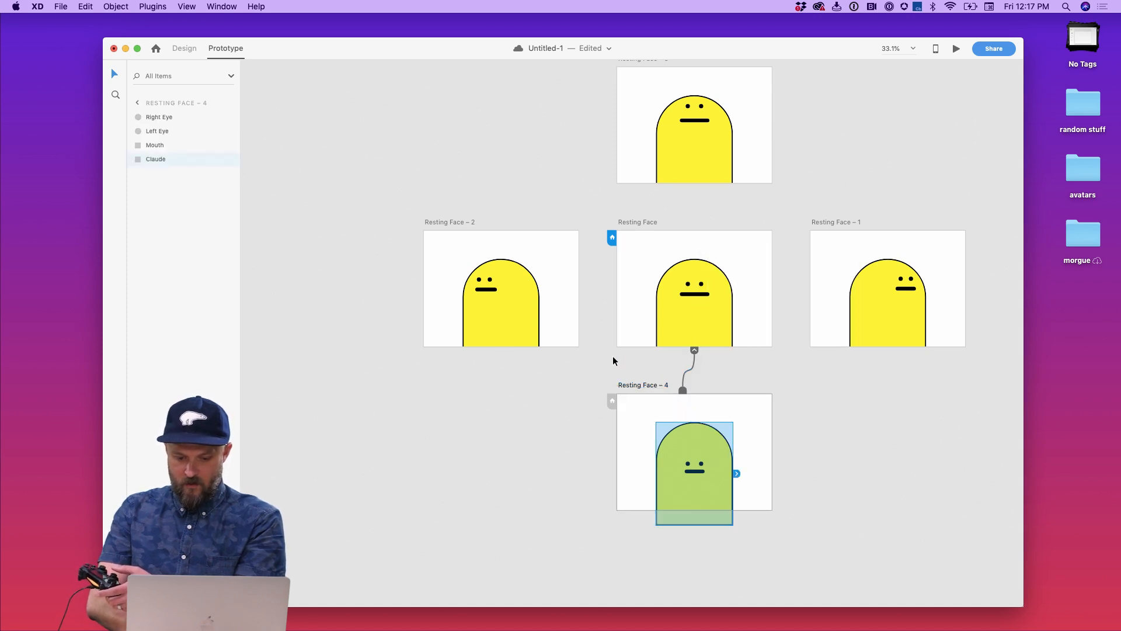
pyautogui.click(612, 356)
pyautogui.click(700, 407)
pyautogui.click(758, 322)
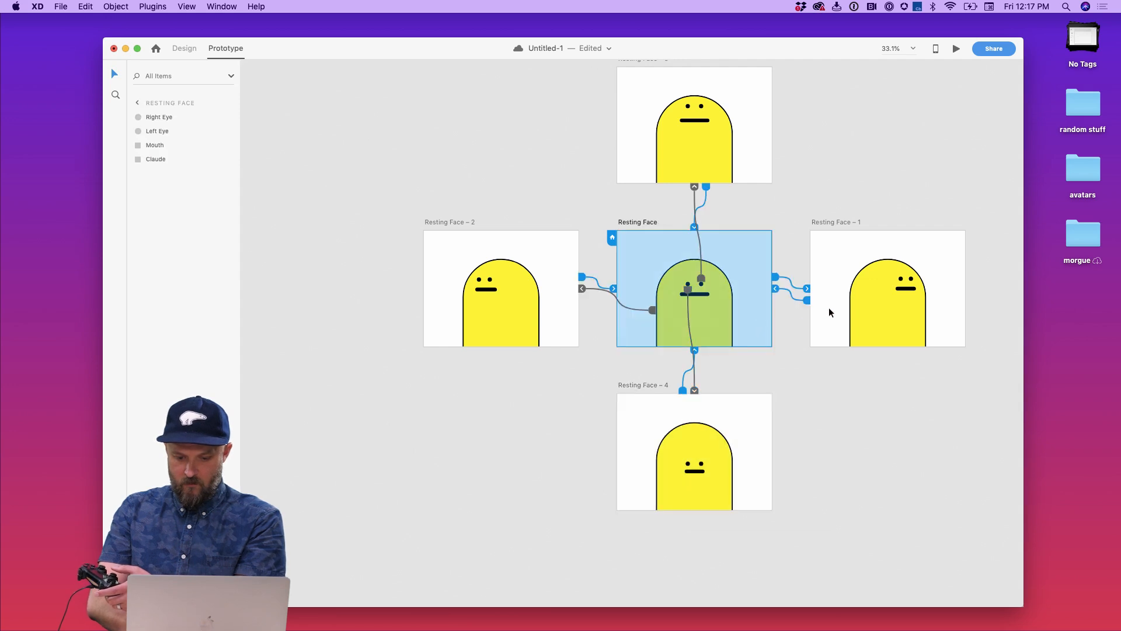
# Step: Preview the prototype and record a video of the face looking right, left, up and down with the gamepad
pyautogui.click(956, 50)
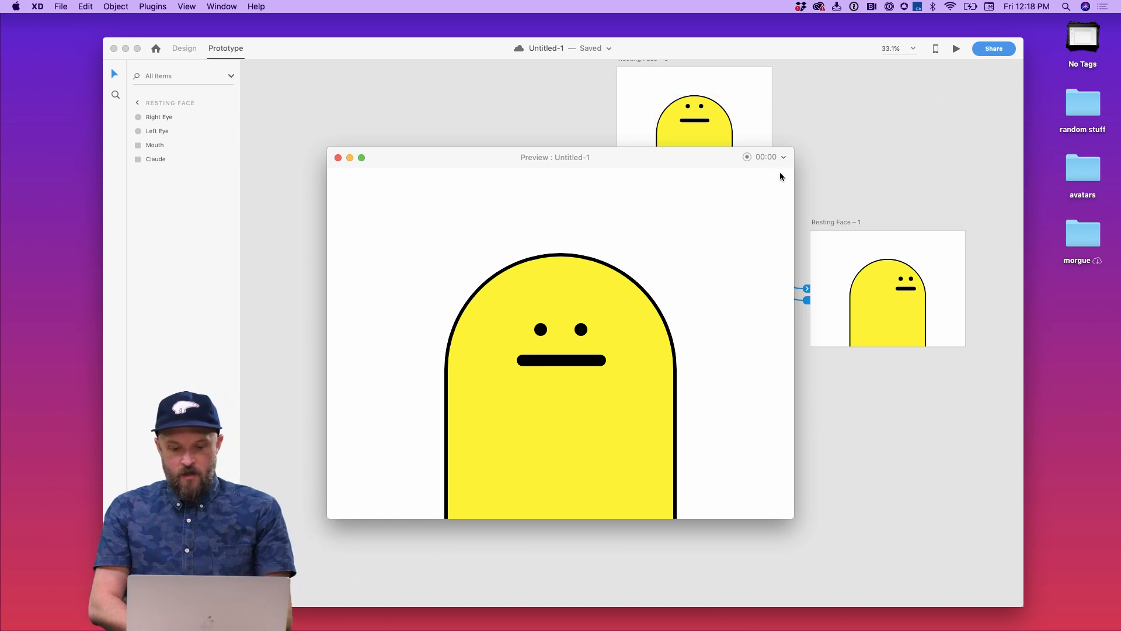
pyautogui.click(747, 156)
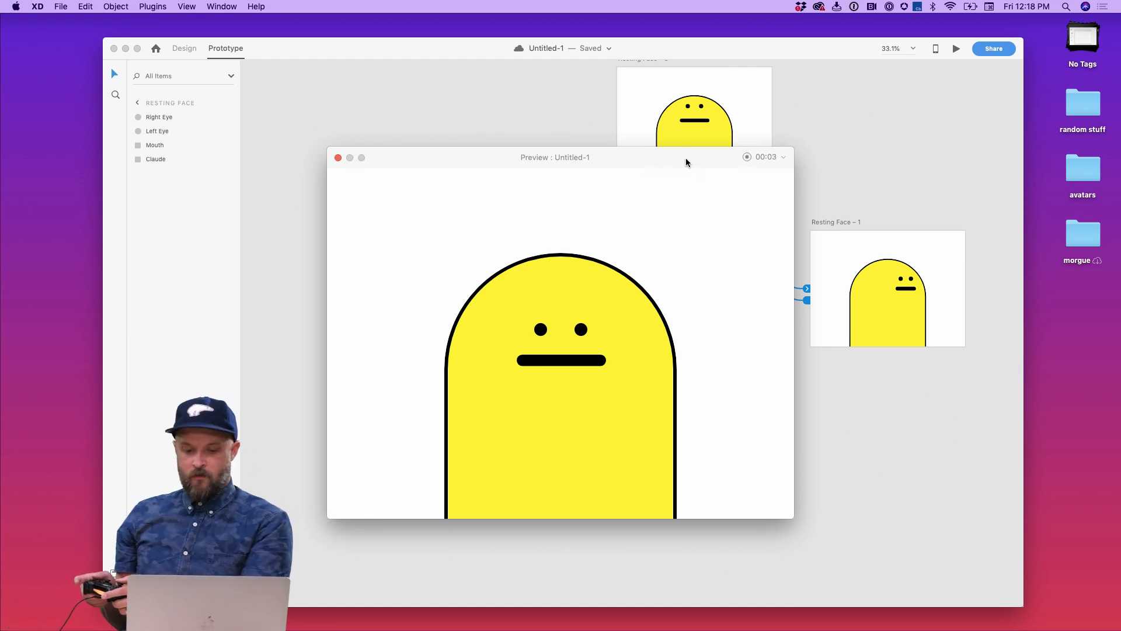
pyautogui.press('Right')
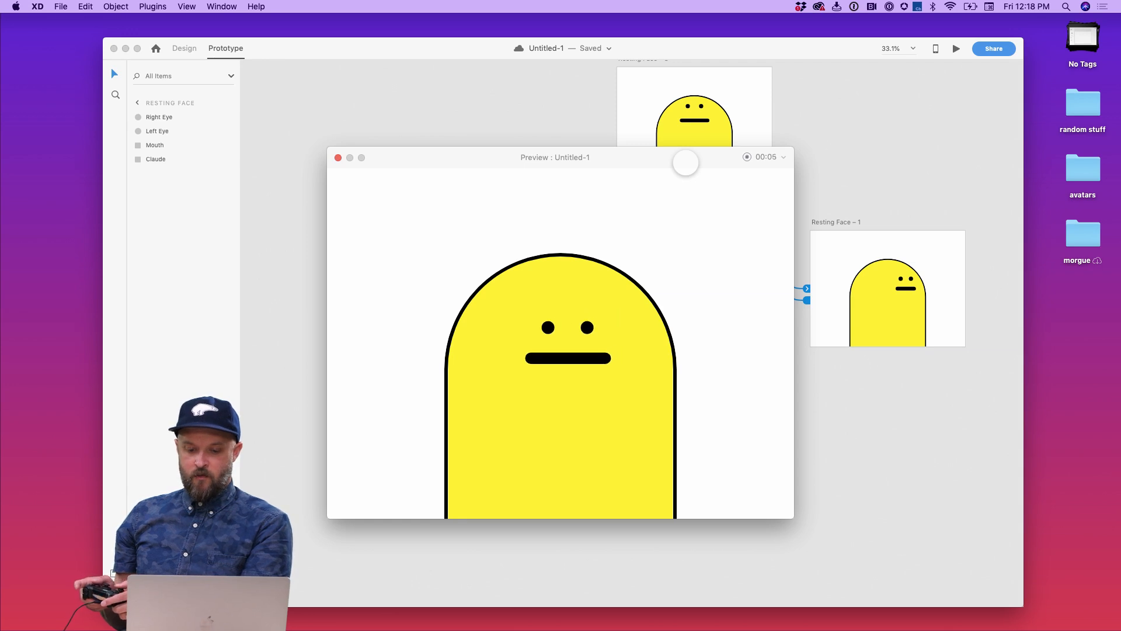
pyautogui.press('Left')
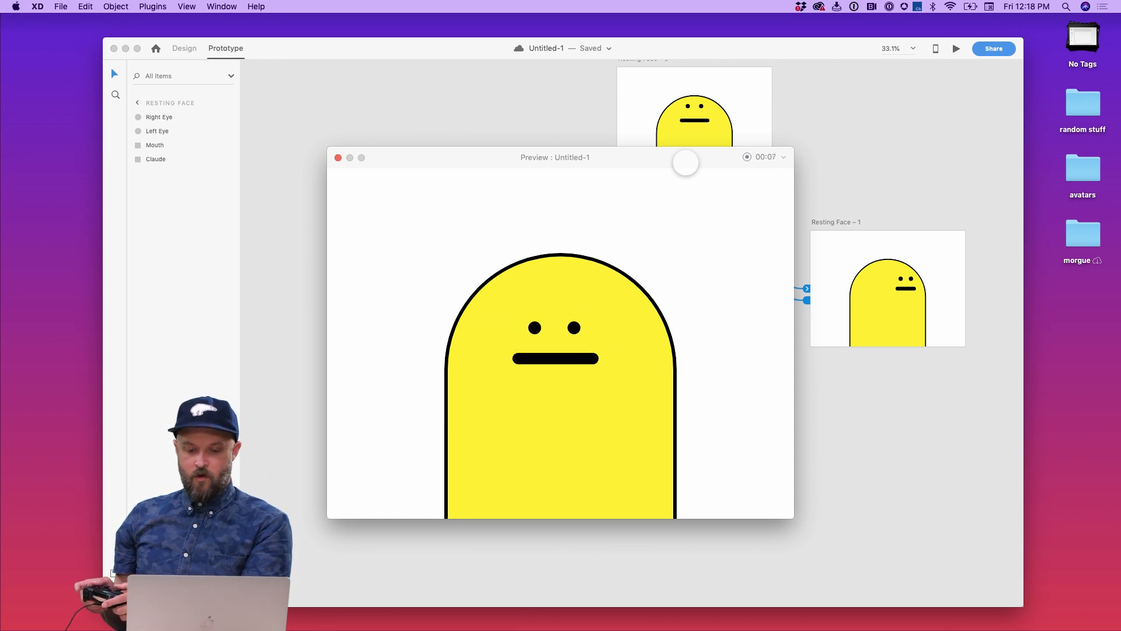
pyautogui.press('Up')
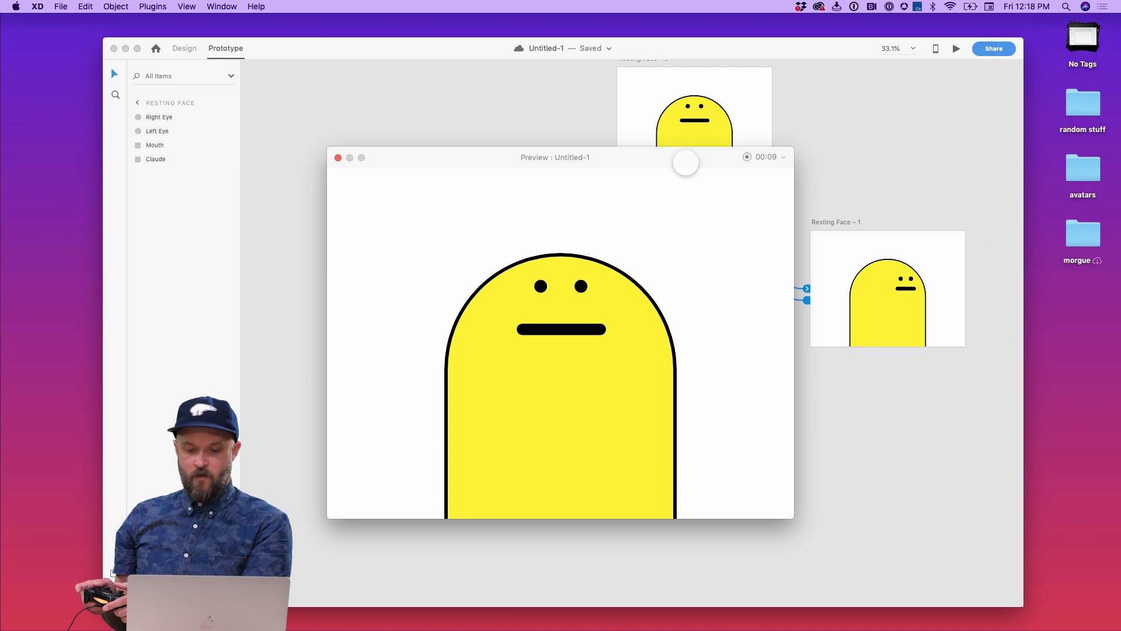
pyautogui.press('Down')
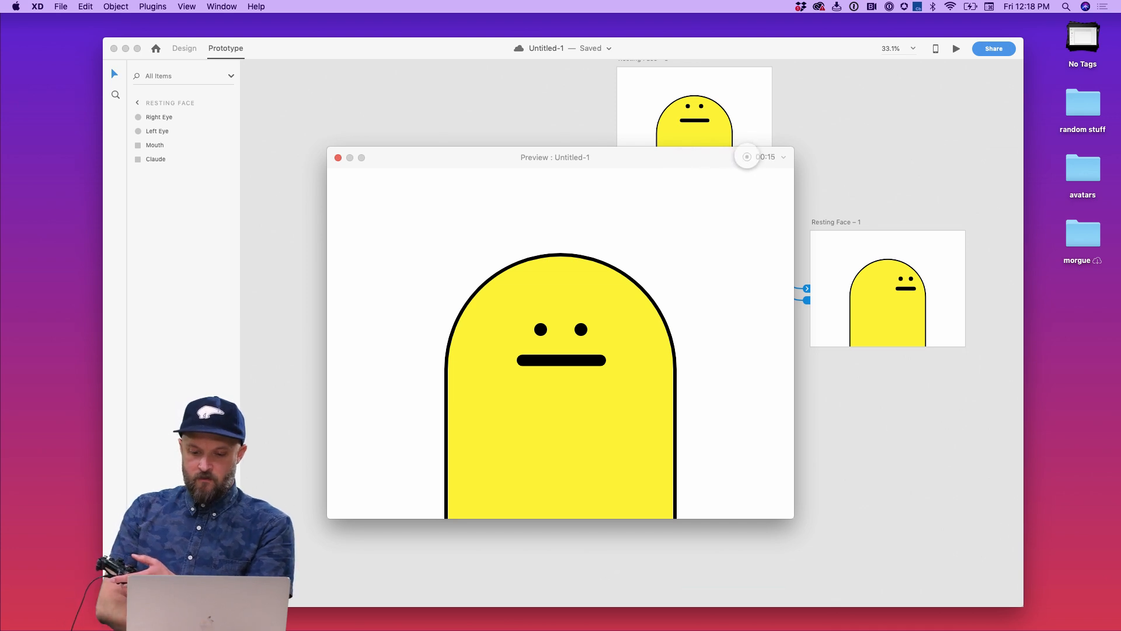
pyautogui.click(747, 157)
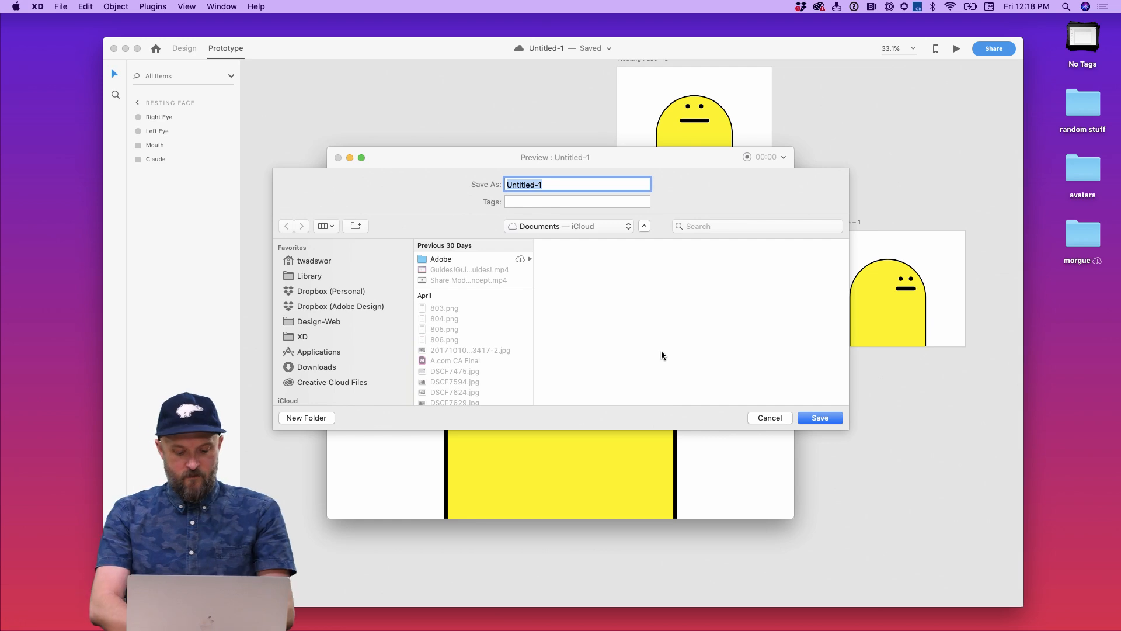
# Step: Save the preview recording to the Desktop folder as "claude movement test"
pyautogui.write('cl')
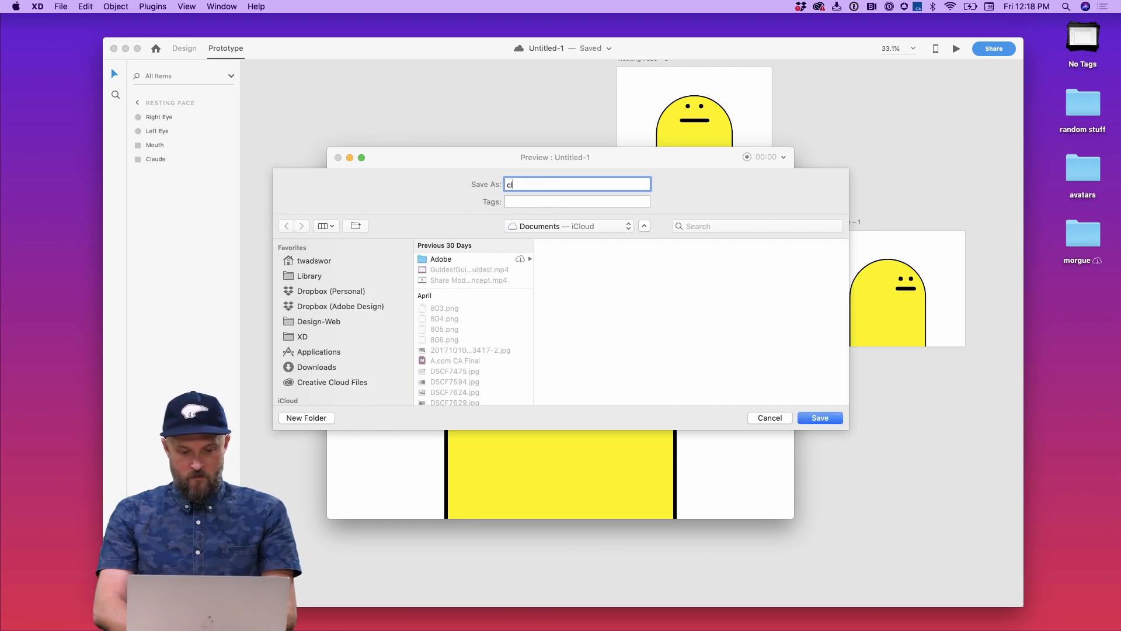
pyautogui.write('aude te')
pyautogui.press('BackSpace')
pyautogui.press('BackSpace')
pyautogui.write('mo')
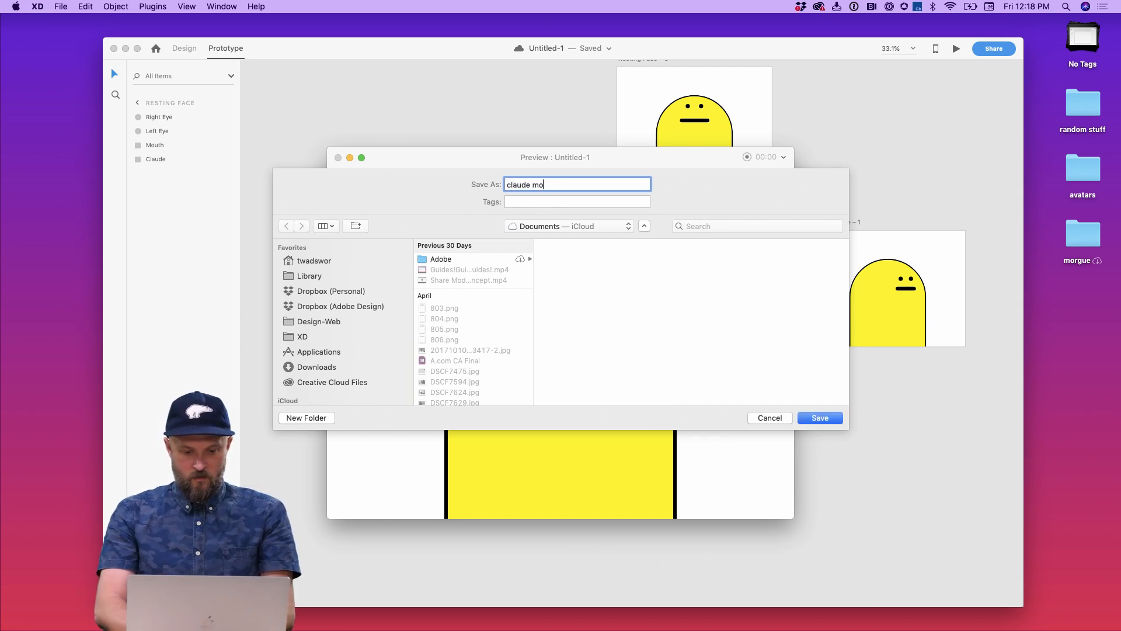
pyautogui.write('vement test')
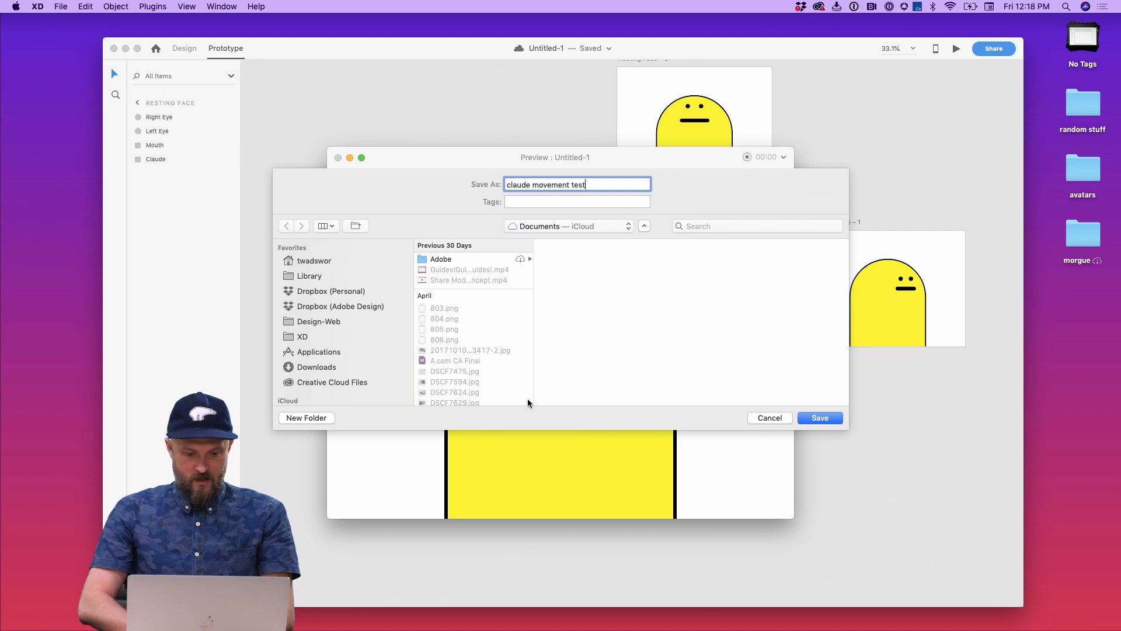
pyautogui.scroll(-3, 288, 366)
pyautogui.click(324, 345)
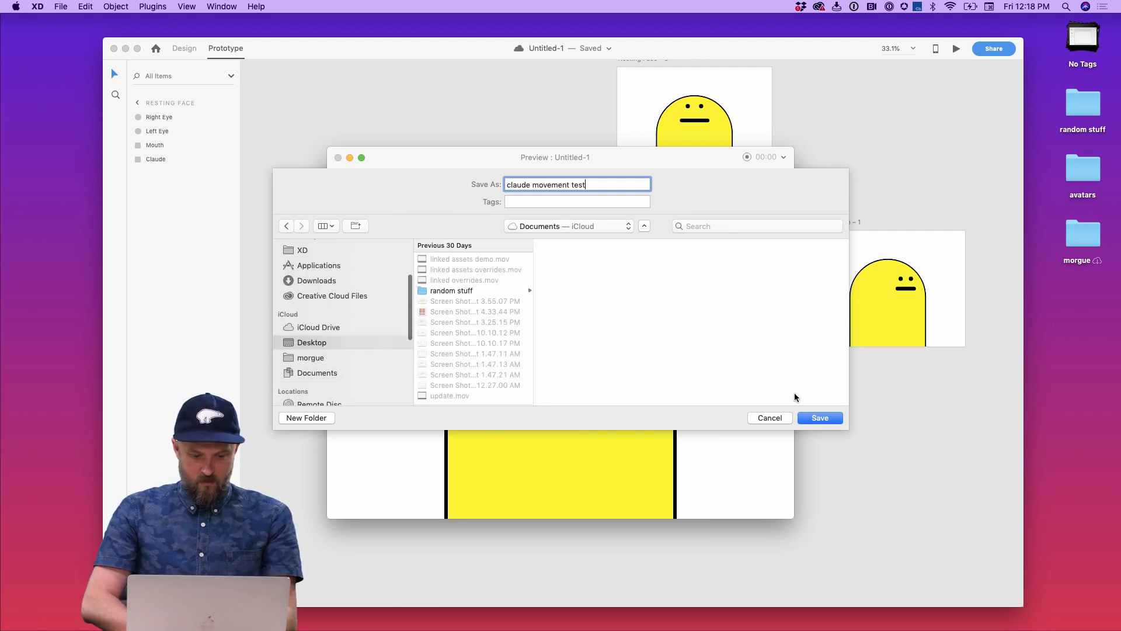
pyautogui.click(819, 417)
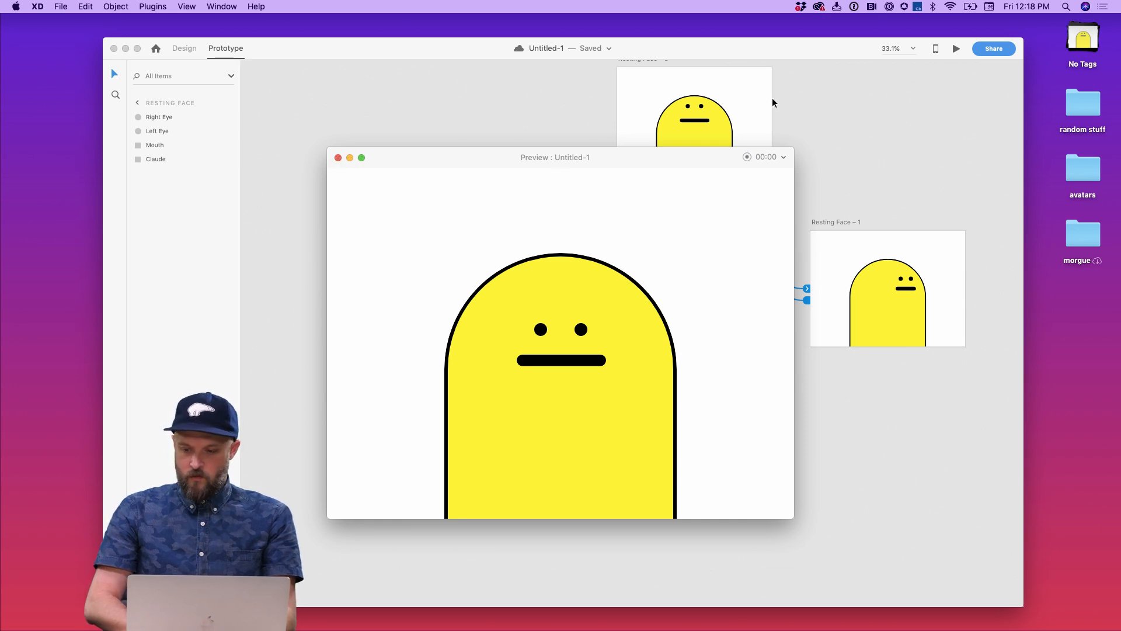
# Step: Play back claude movement test.mp4 from the desktop stack, and return to Adobe XD with the prototype preview closed
pyautogui.click(1073, 41)
pyautogui.click(1083, 92)
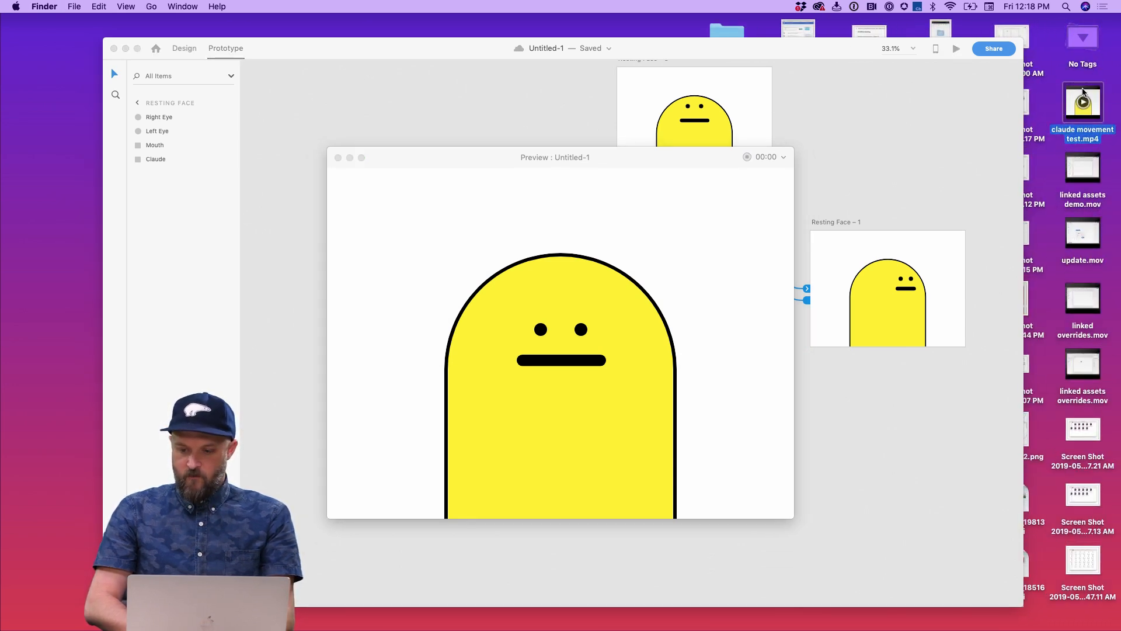
pyautogui.press('space')
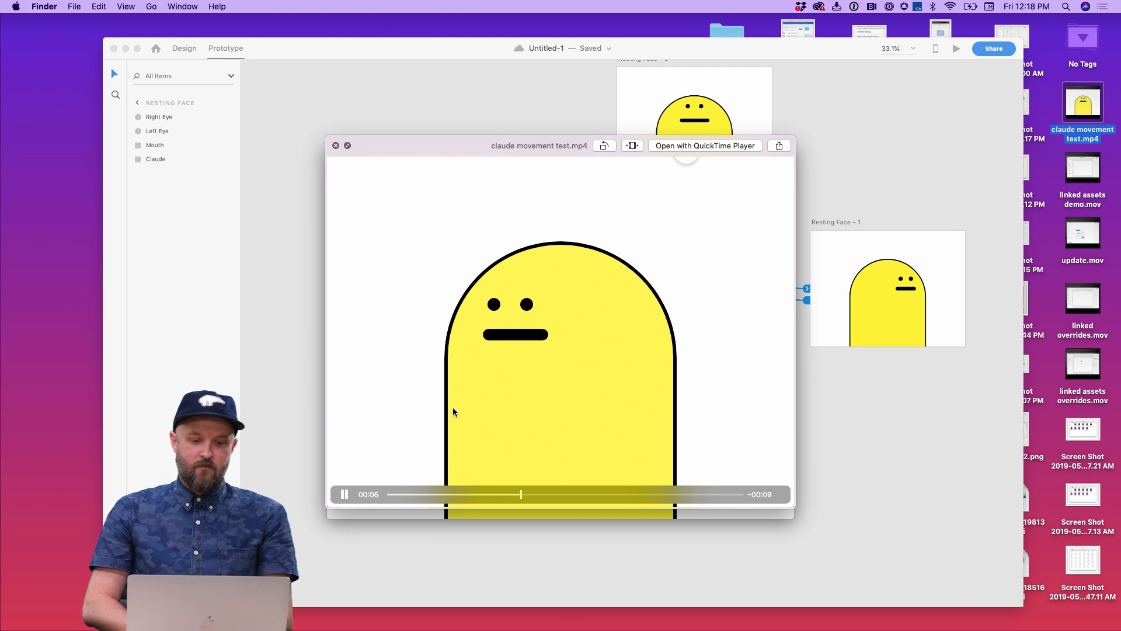
pyautogui.press('space')
pyautogui.click(556, 228)
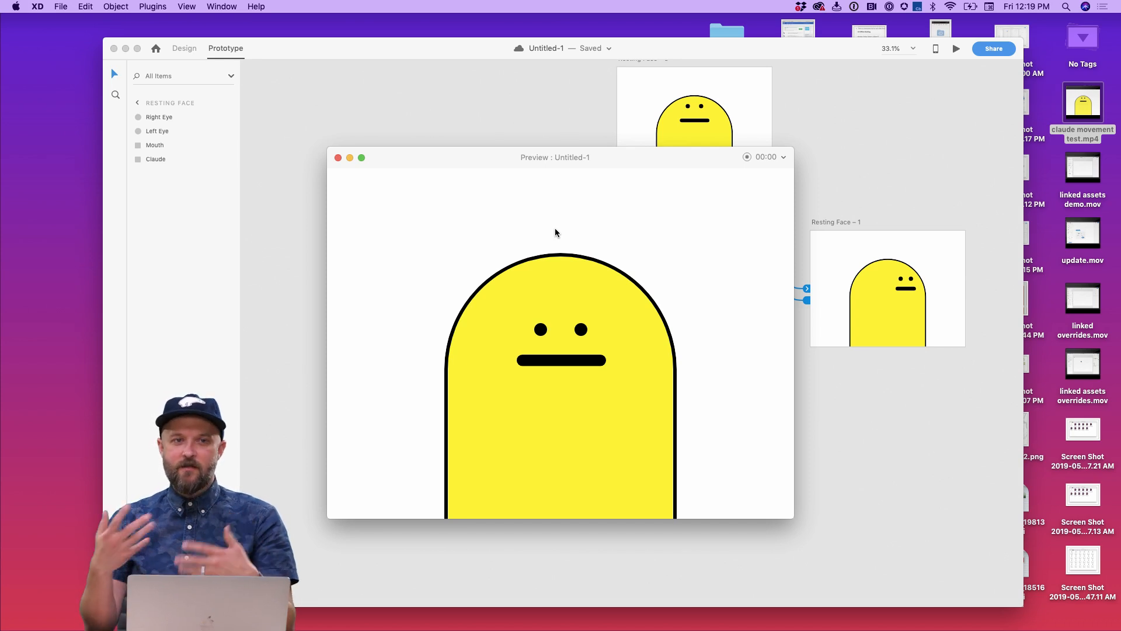
pyautogui.click(339, 156)
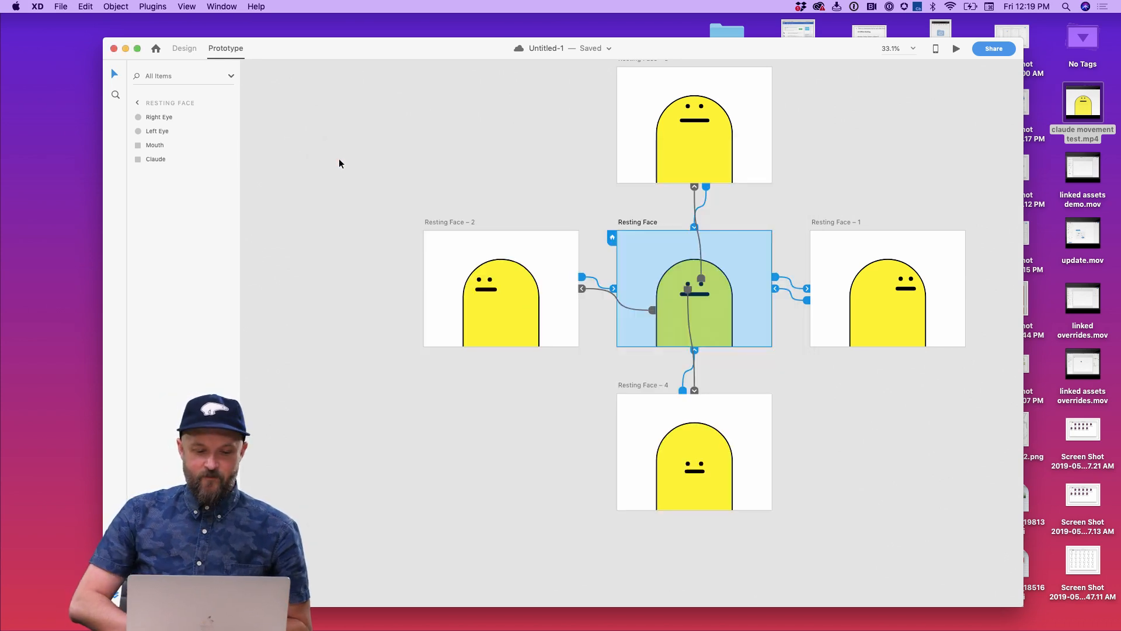
pyautogui.click(459, 153)
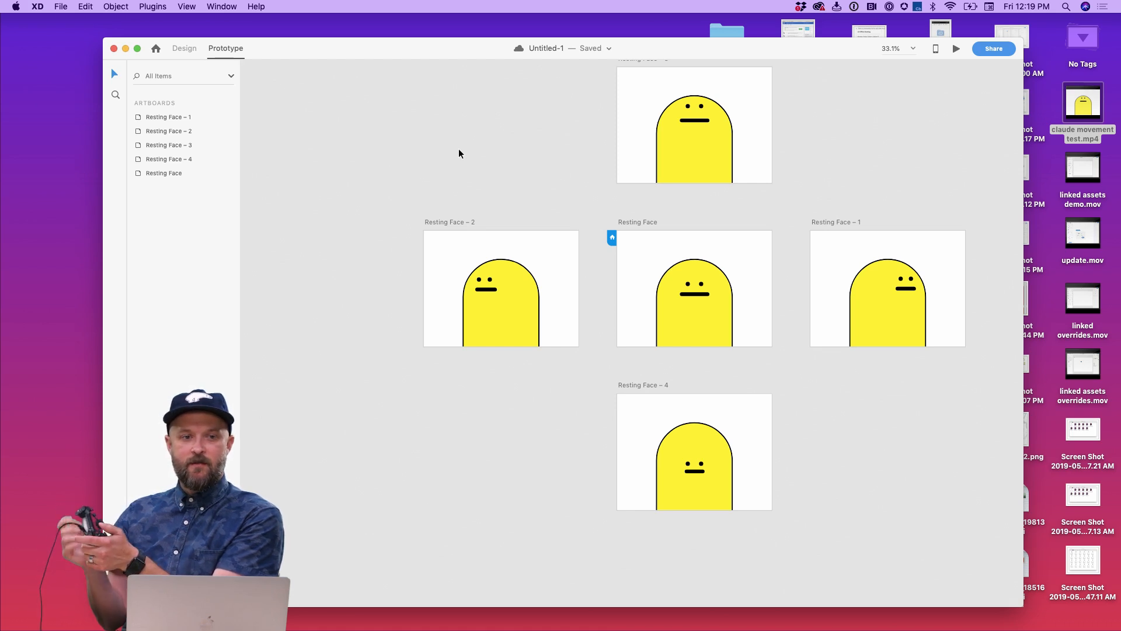
# Step: Duplicate the Resting Face artboard into the empty area below Resting Face – 1
pyautogui.scroll(-3, 699, 347)
pyautogui.hscroll(3, 699, 347)
pyautogui.scroll(-1, 698, 347)
pyautogui.hscroll(1, 698, 347)
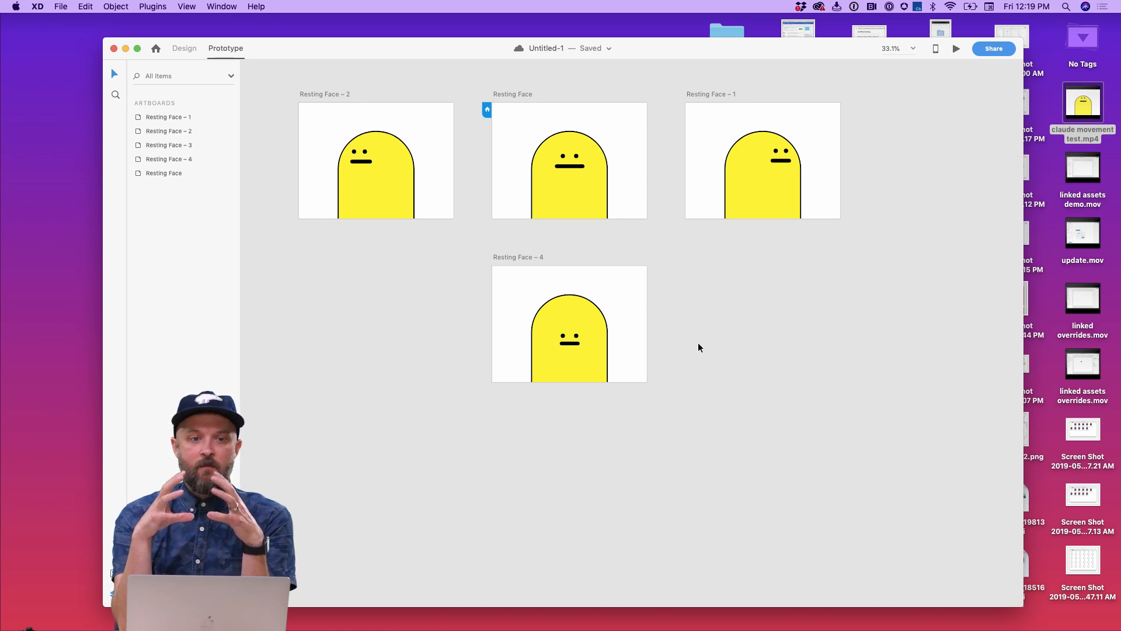
pyautogui.hscroll(4, 699, 343)
pyautogui.scroll(1, 665, 327)
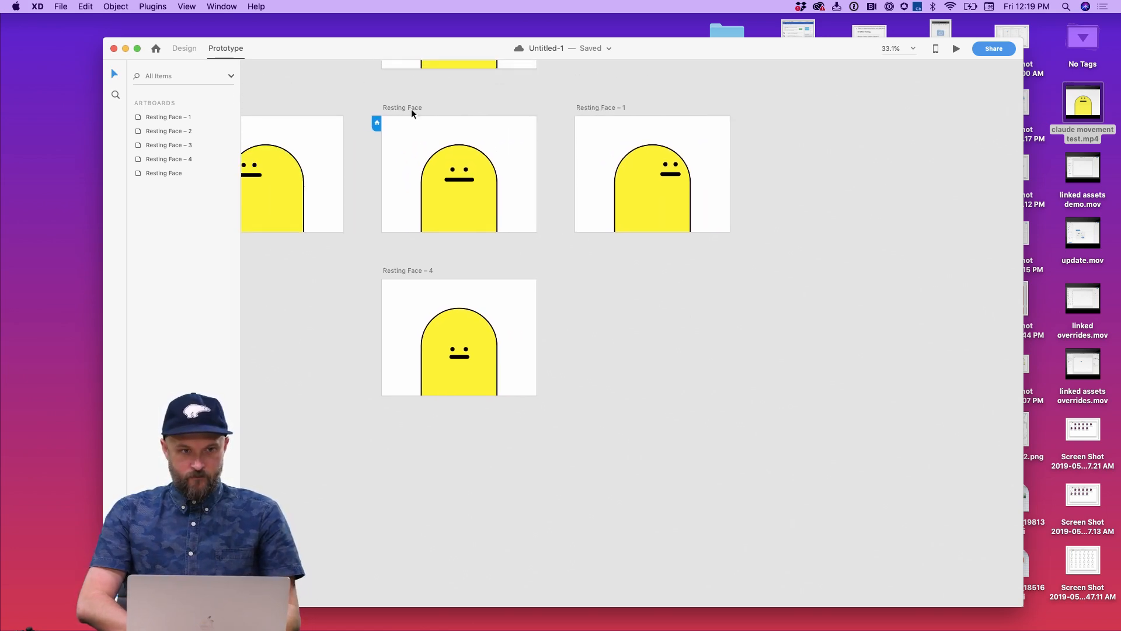
pyautogui.moveTo(409, 106); pyautogui.dragTo(682, 326)
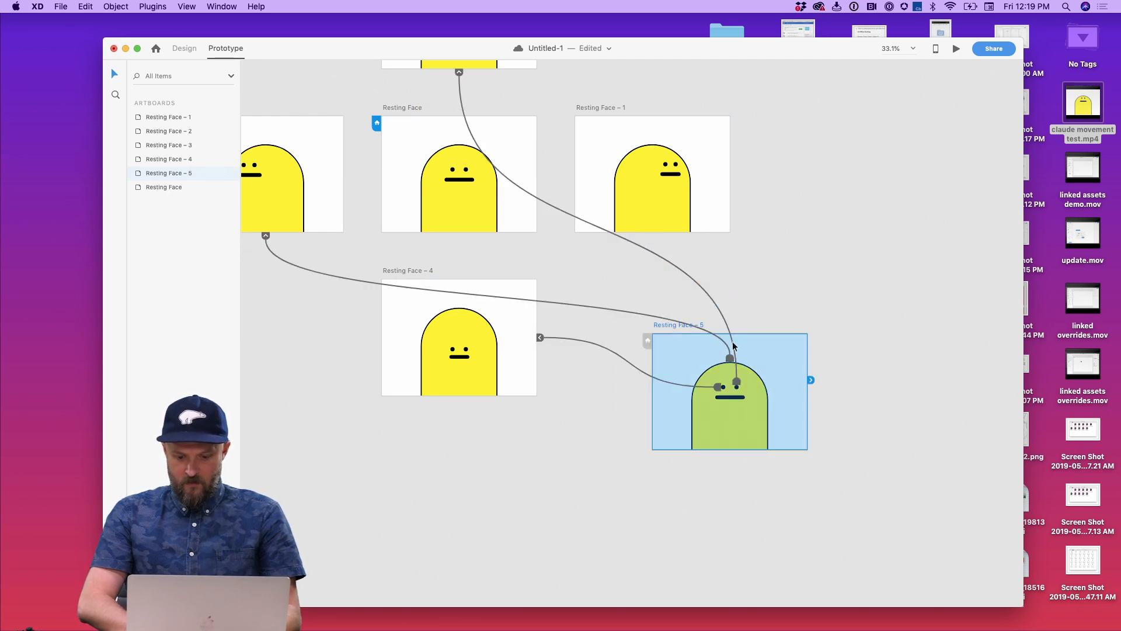
# Step: Remove the inherited wires from the body and both eyes on the Resting Face – 5 artboard
pyautogui.click(734, 365)
pyautogui.doubleClick(738, 380)
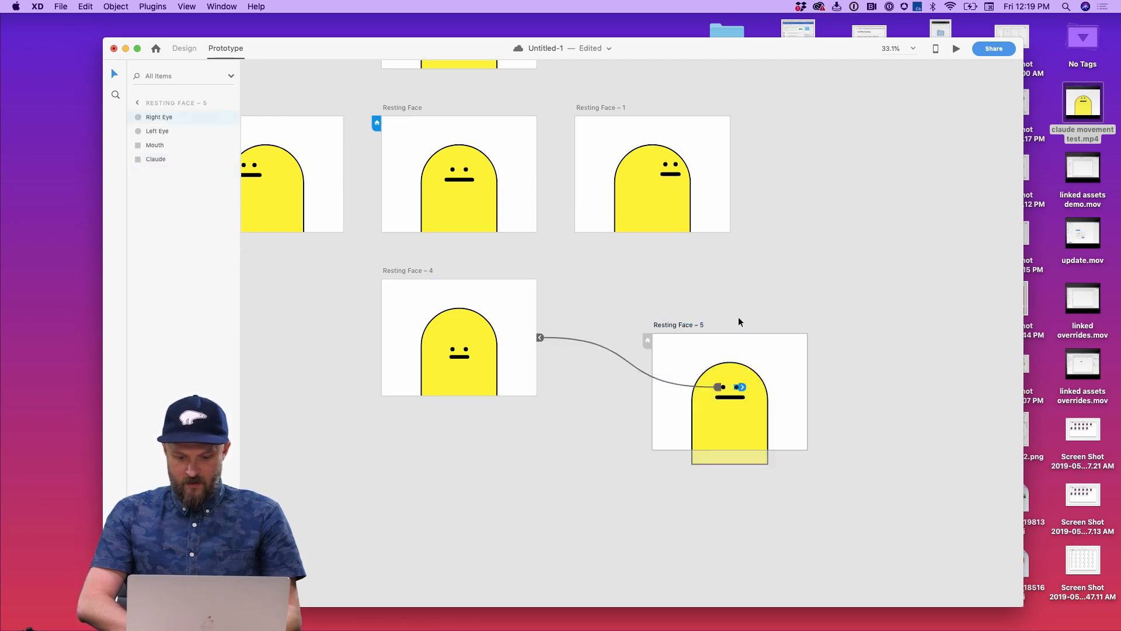
pyautogui.click(762, 348)
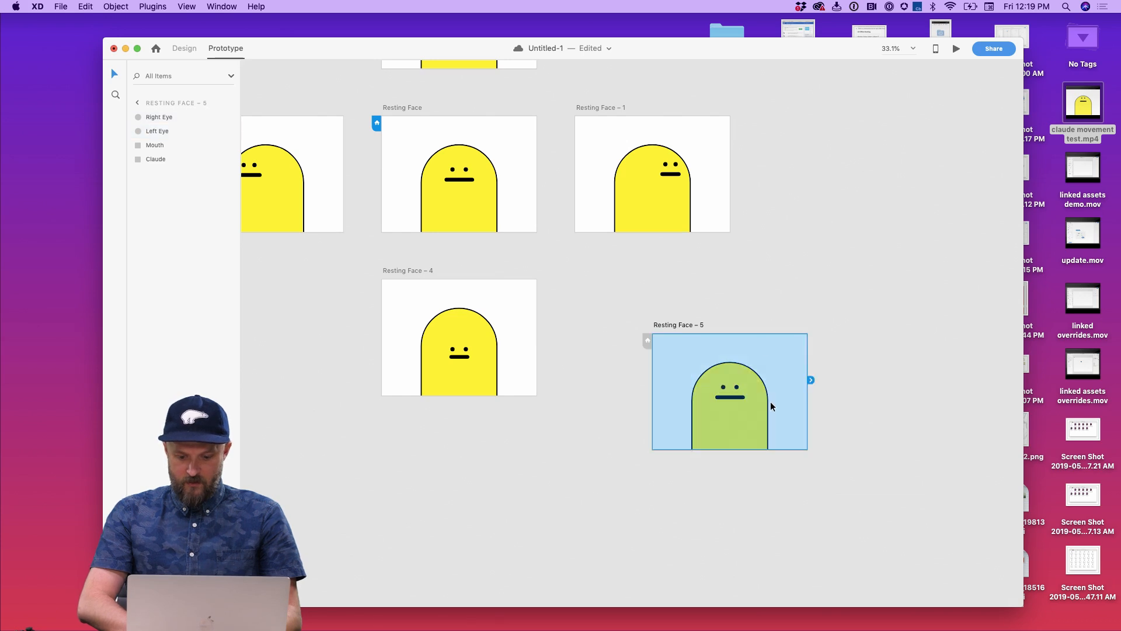
# Step: In Design mode, heighten the mouth on Resting Face – 5 to about 45.5 so it looks open
pyautogui.press('super+3')
pyautogui.click(182, 50)
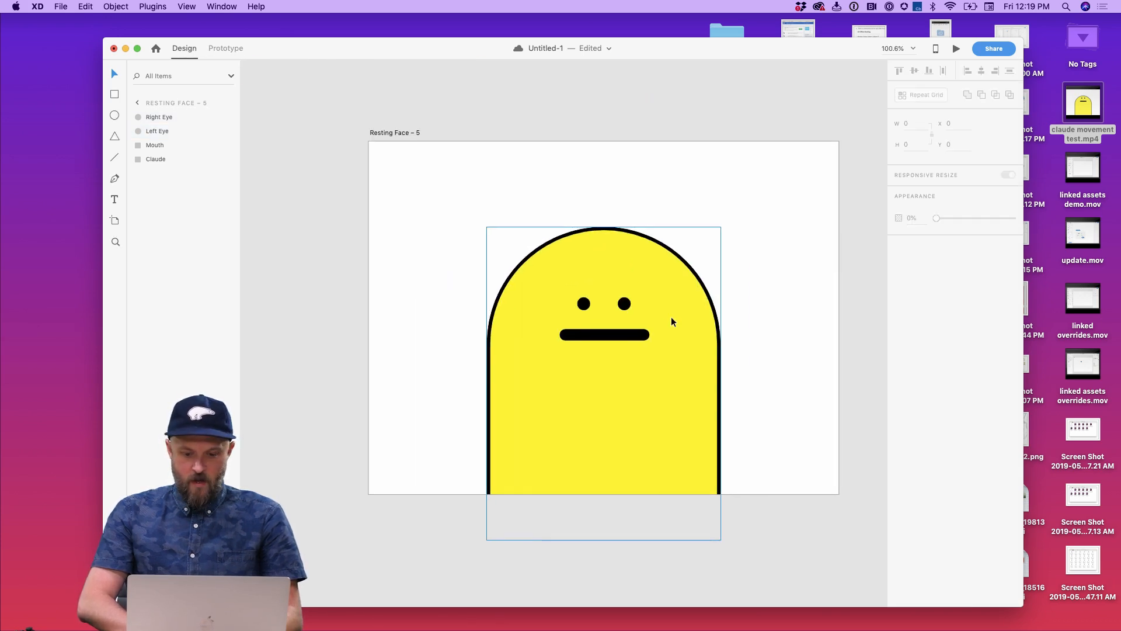
pyautogui.click(579, 295)
pyautogui.moveTo(577, 293); pyautogui.dragTo(577, 307)
pyautogui.click(768, 225)
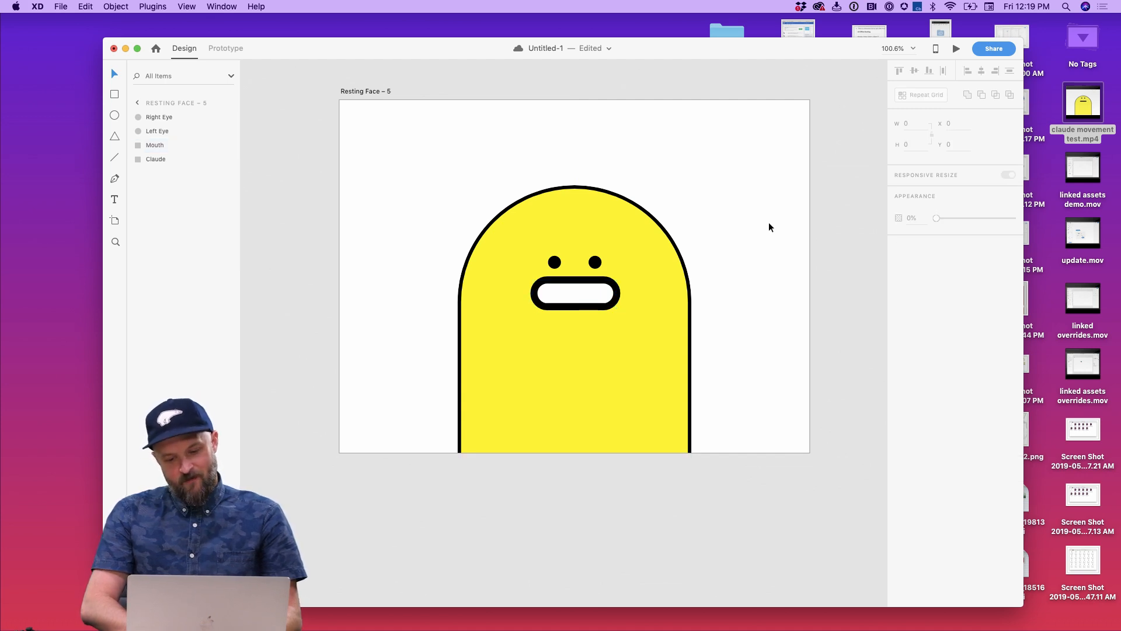
# Step: Duplicate the Resting Face – 5 artboard up and to its right, at about X 2355, Y 651
pyautogui.scroll(-5, 733, 175)
pyautogui.scroll(3, 733, 175)
pyautogui.hscroll(3, 732, 175)
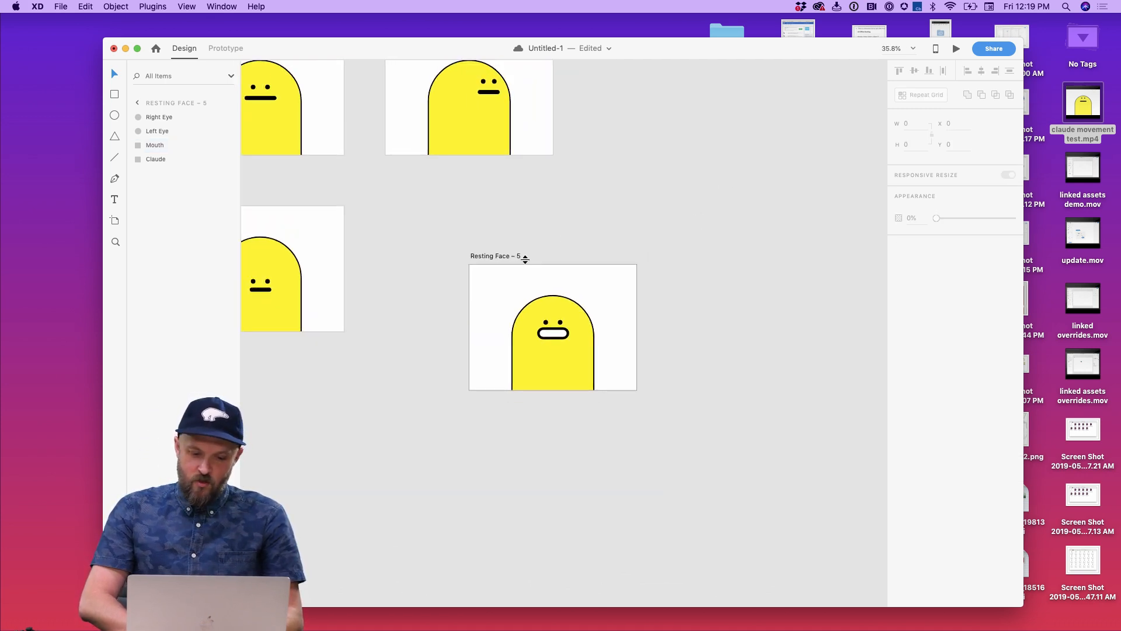
pyautogui.click(510, 256)
pyautogui.moveTo(508, 255); pyautogui.dragTo(657, 123)
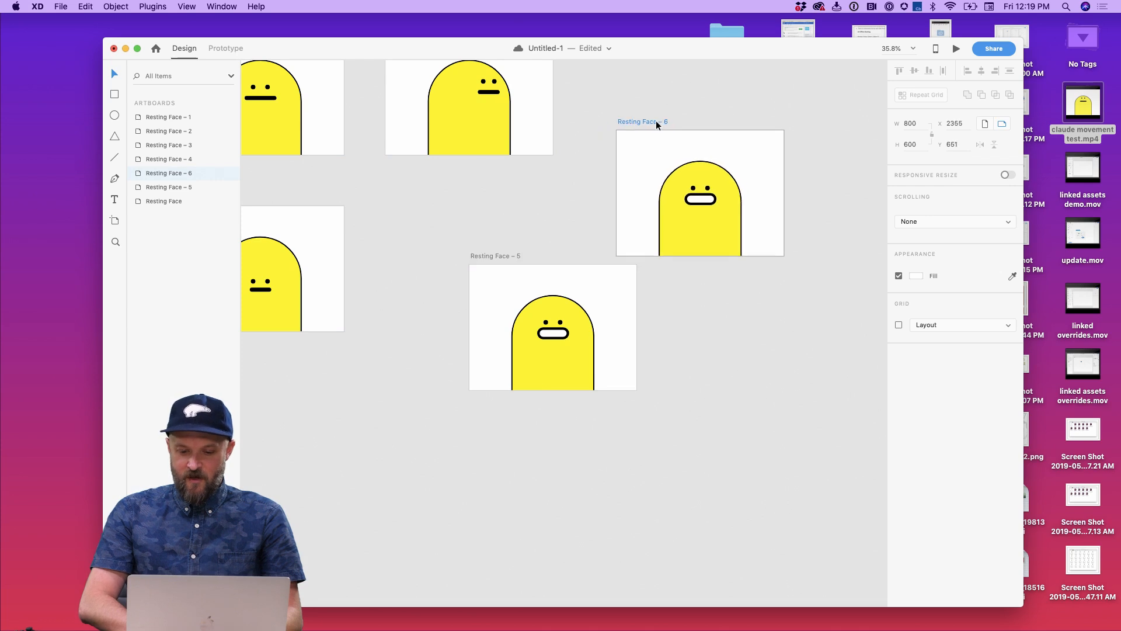
# Step: Narrow the mouth on Resting Face – 6 symmetrically about its center into a small round open shape
pyautogui.click(774, 237)
pyautogui.scroll(5, 773, 237)
pyautogui.click(563, 127)
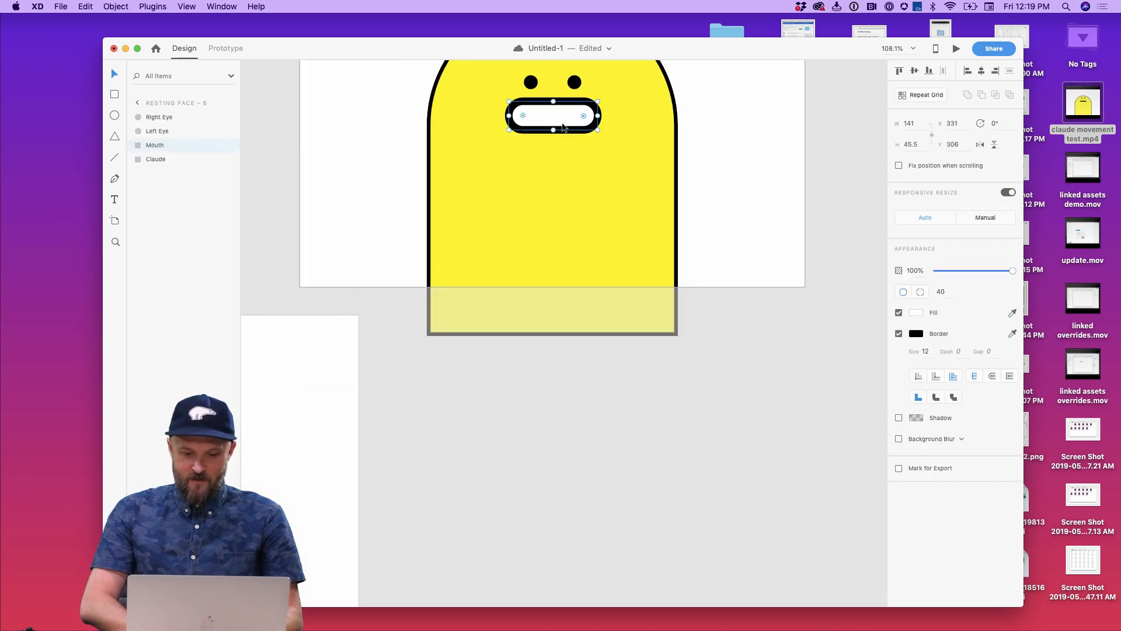
pyautogui.moveTo(599, 116); pyautogui.dragTo(569, 116)
pyautogui.click(707, 142)
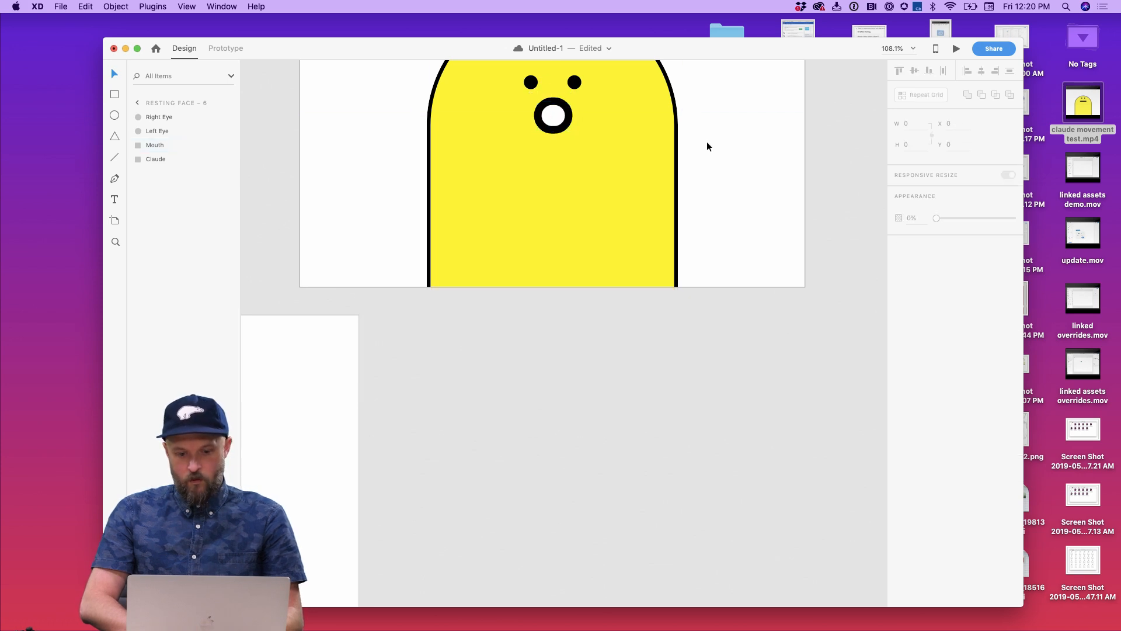
# Step: Duplicate the Resting Face – 5 artboard again, placing the copy to its right below Resting Face – 6
pyautogui.scroll(-5, 707, 142)
pyautogui.scroll(-2, 706, 142)
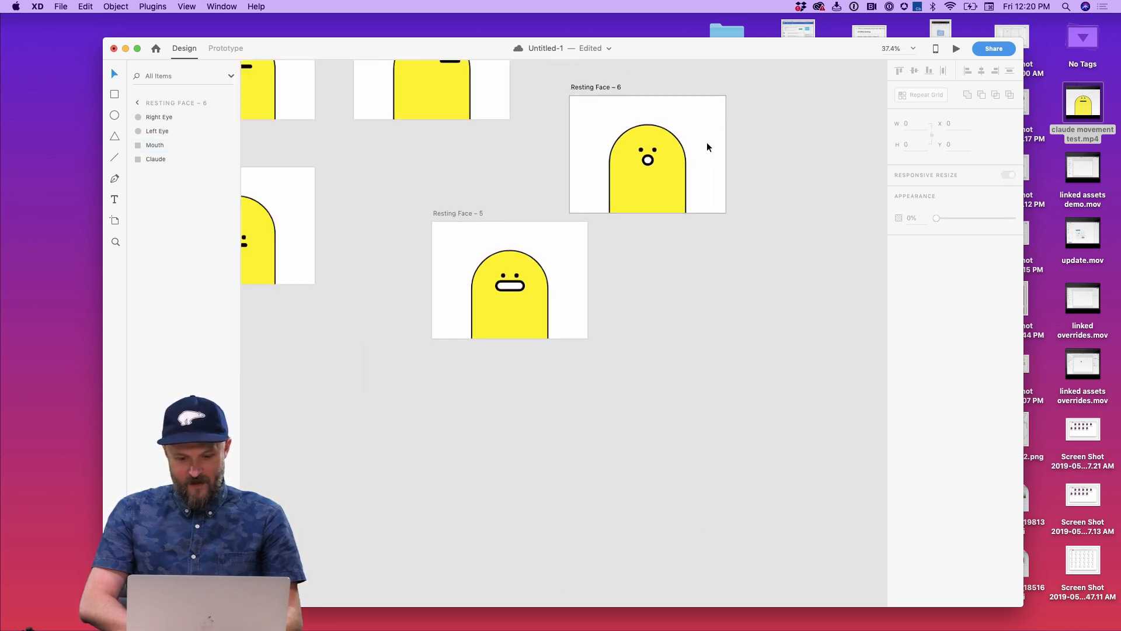
pyautogui.click(518, 199)
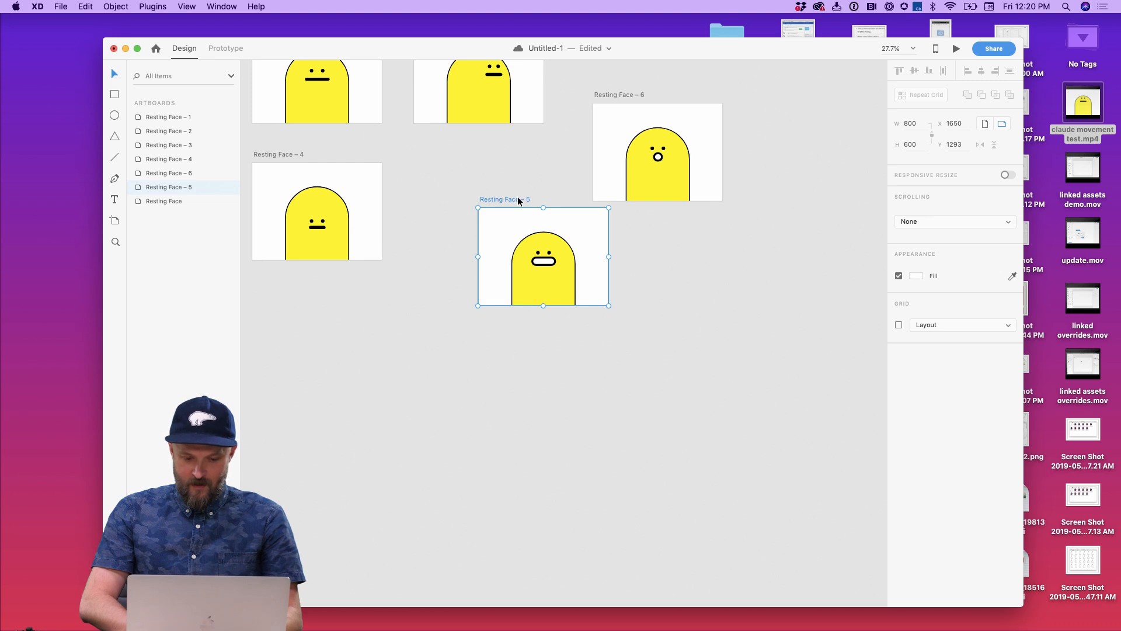
pyautogui.moveTo(518, 200); pyautogui.dragTo(695, 244)
pyautogui.scroll(4, 774, 334)
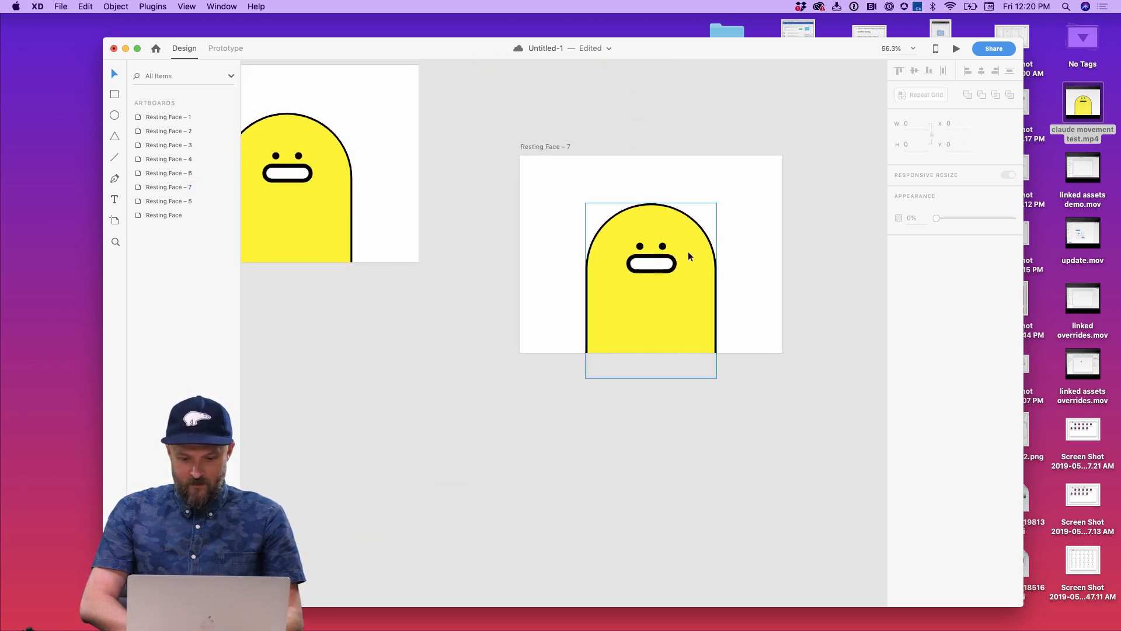
# Step: Try thinning the mouth on Resting Face – 7 symmetrically to a height of 15.5 and editing its path with the Pen tool
pyautogui.scroll(4, 688, 256)
pyautogui.click(613, 285)
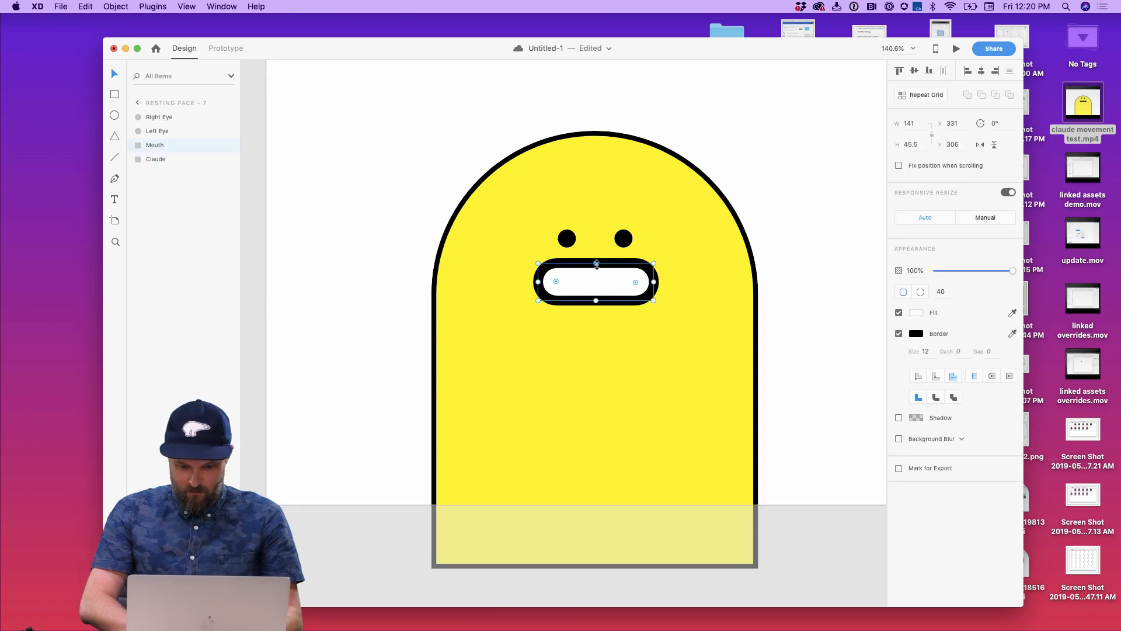
pyautogui.moveTo(597, 263); pyautogui.dragTo(603, 278)
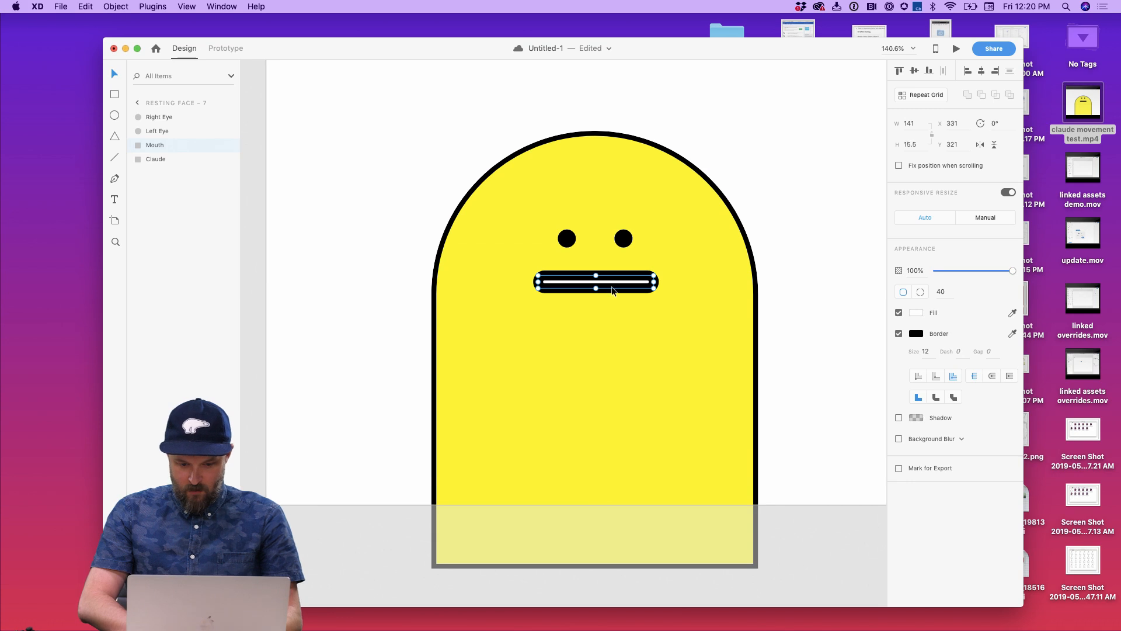
pyautogui.doubleClick(611, 286)
pyautogui.press('p')
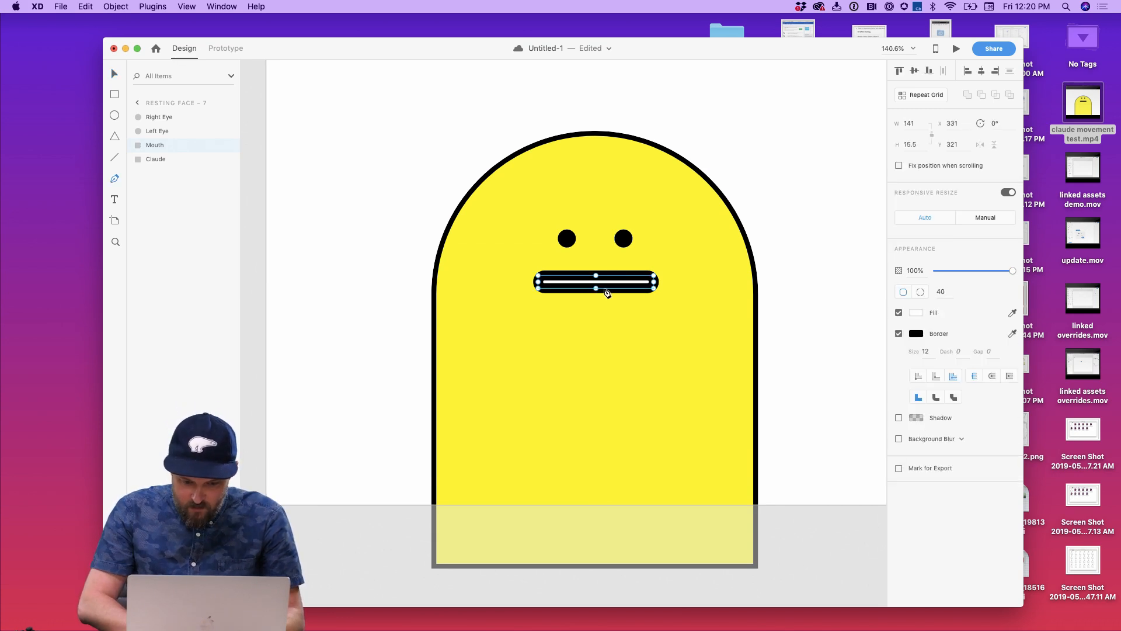
# Step: Undo the mouth thinning on Resting Face – 7 while keeping the duplicated artboard
pyautogui.press('super+z')
pyautogui.press('super+z')
pyautogui.press('super+z')
pyautogui.press('super+z')
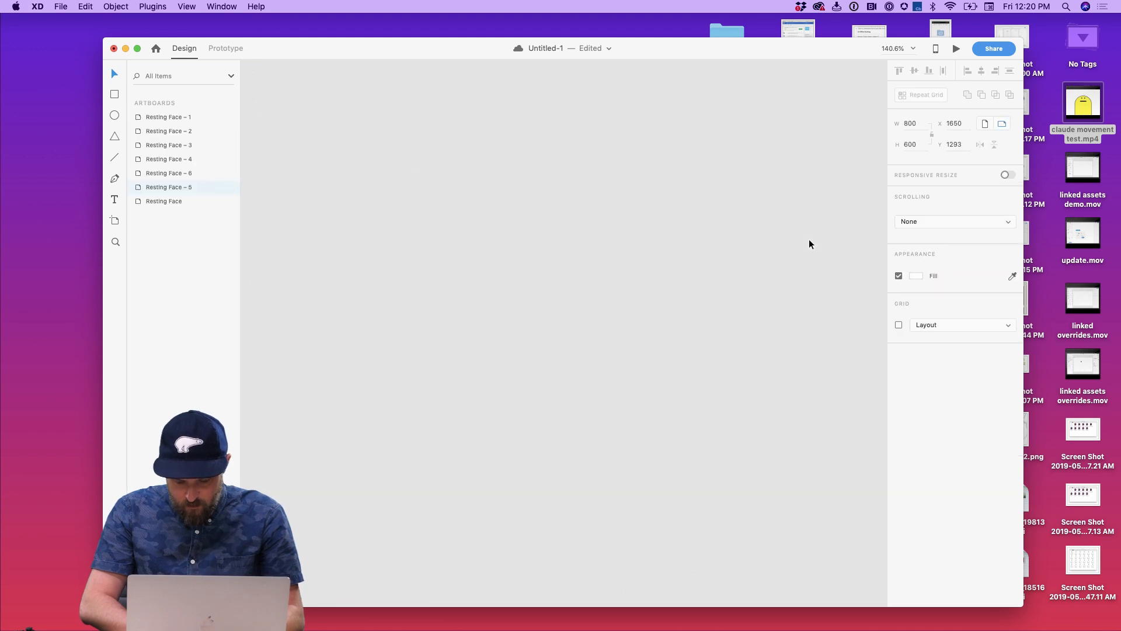
pyautogui.press('super+shift+z')
# Step: Add an anchor point midway along the lower edge of Resting Face – 7's mouth and raise it to about Y 334
pyautogui.scroll(-5, 795, 246)
pyautogui.scroll(5, 751, 256)
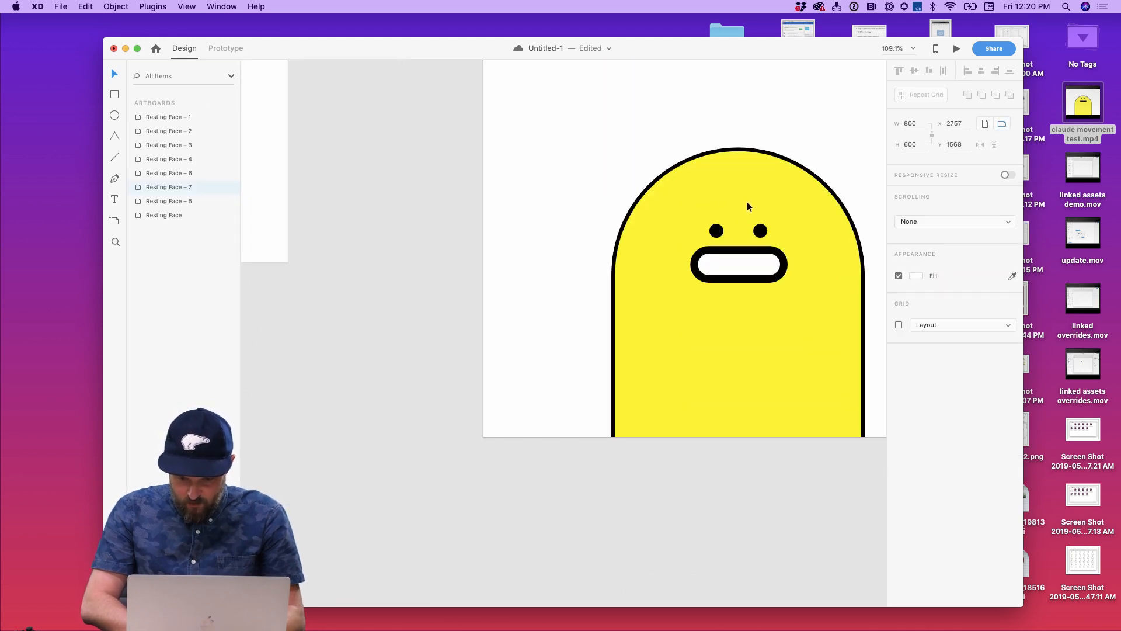
pyautogui.click(745, 261)
pyautogui.scroll(5, 744, 260)
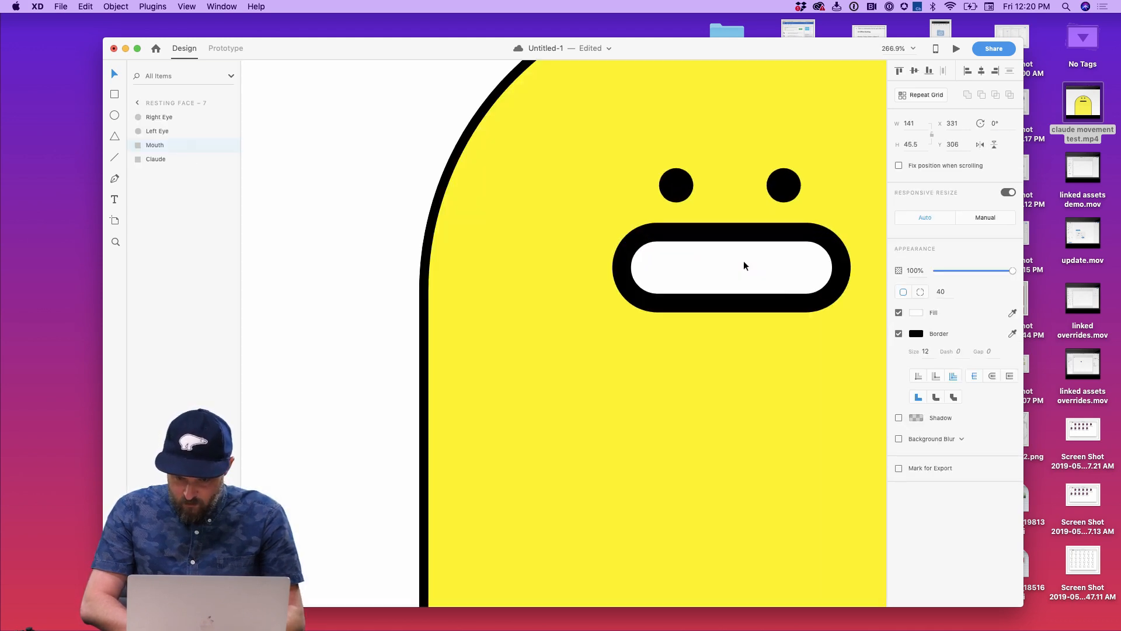
pyautogui.doubleClick(671, 280)
pyautogui.click(667, 301)
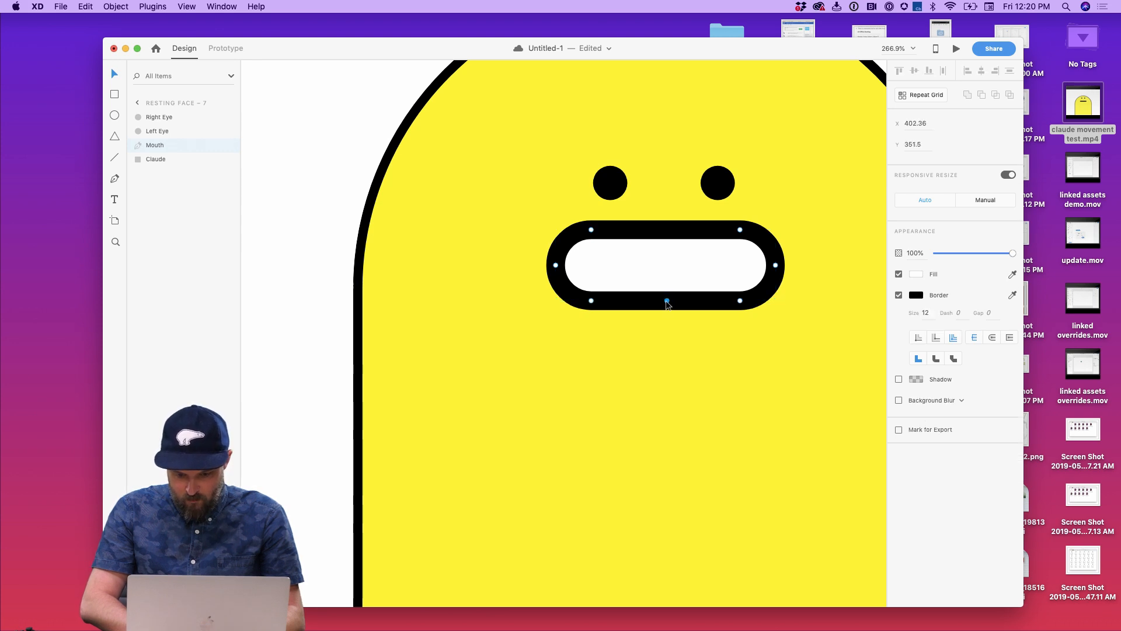
pyautogui.moveTo(668, 302); pyautogui.dragTo(667, 275)
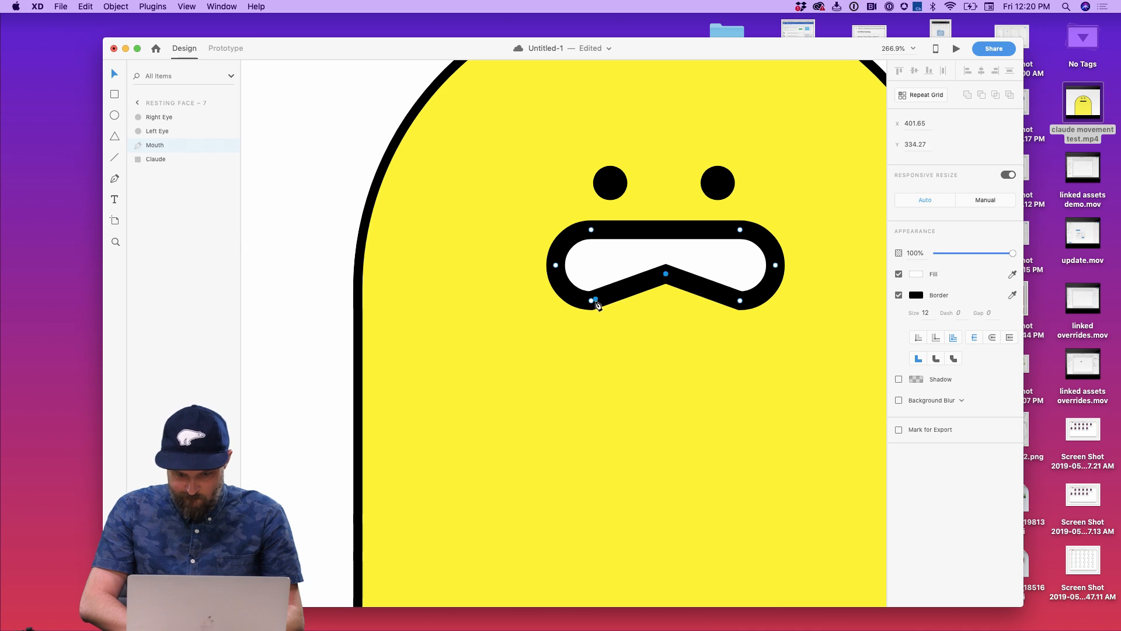
# Step: Raise the mouth's two lower corner points nearly level with the middle point, and make the middle point a smooth curve at about Y 327
pyautogui.moveTo(591, 301); pyautogui.dragTo(667, 261)
pyautogui.click(666, 274)
pyautogui.moveTo(740, 302); pyautogui.dragTo(735, 268)
pyautogui.doubleClick(667, 262)
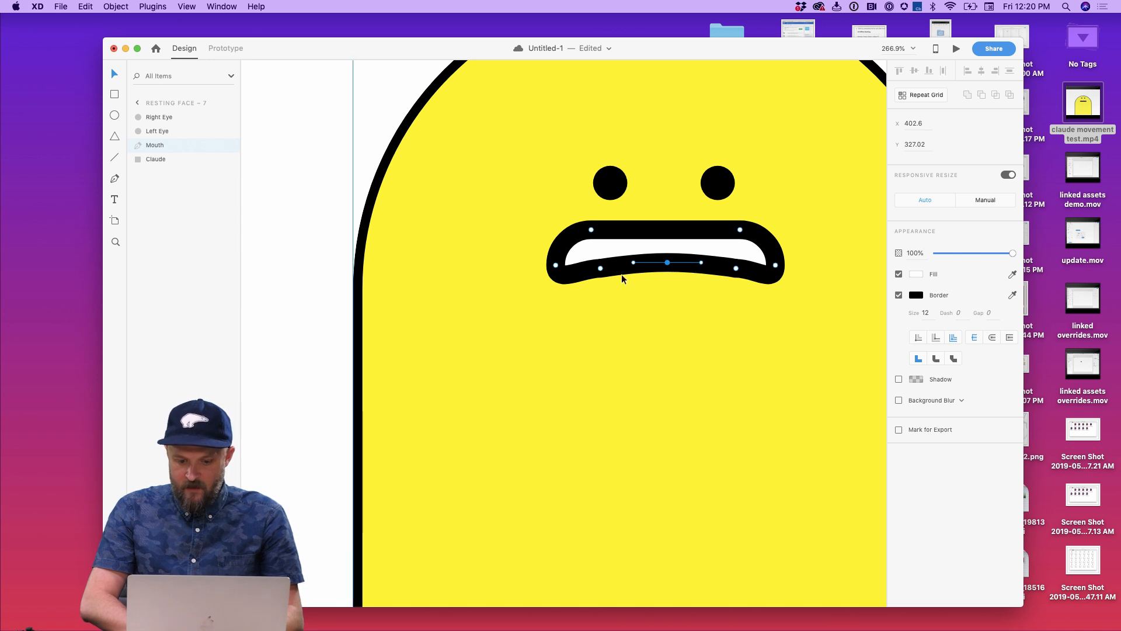
# Step: Smooth the mouth's outer side points and tilt their curve handles outward to round both corners of the frown
pyautogui.doubleClick(601, 268)
pyautogui.doubleClick(740, 269)
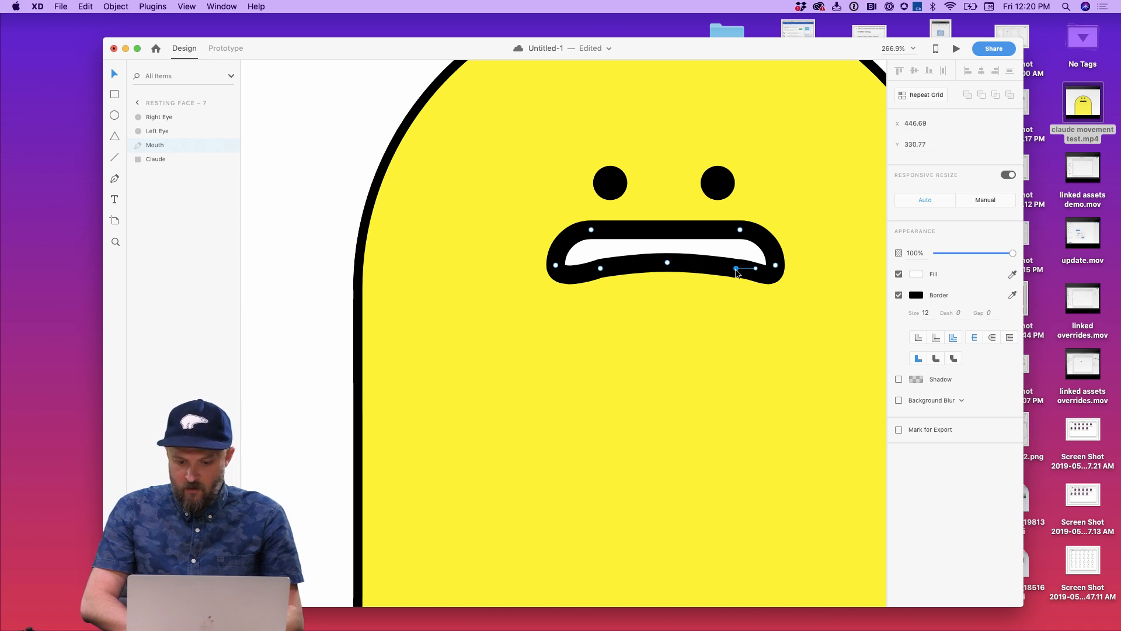
pyautogui.doubleClick(775, 267)
pyautogui.moveTo(776, 257); pyautogui.dragTo(783, 250)
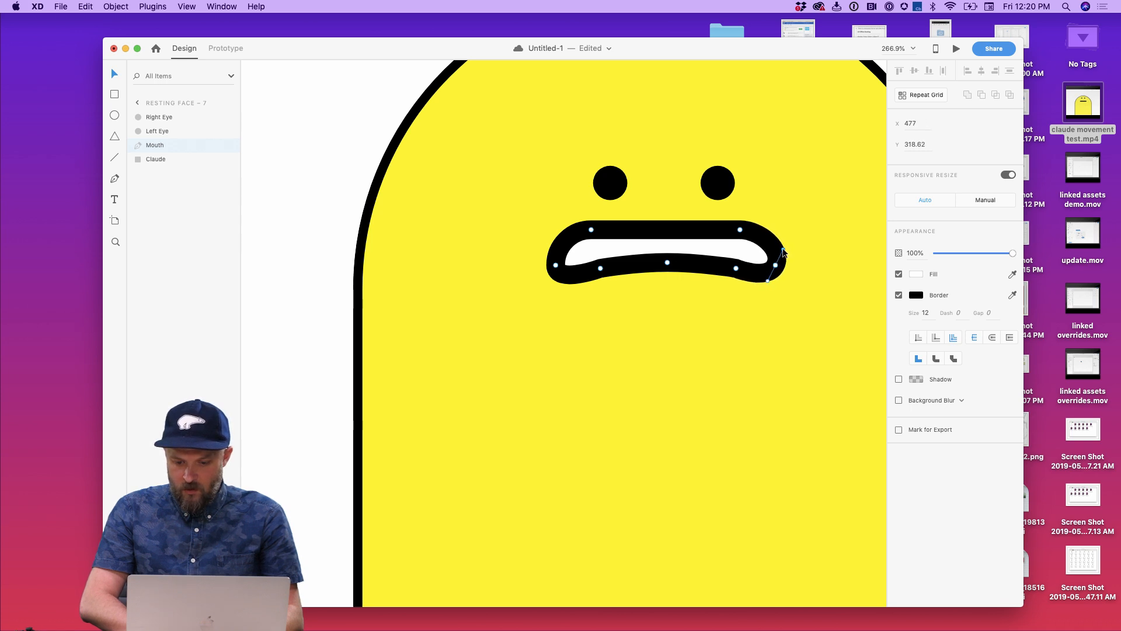
pyautogui.doubleClick(556, 267)
pyautogui.doubleClick(556, 266)
pyautogui.moveTo(557, 269); pyautogui.dragTo(564, 279)
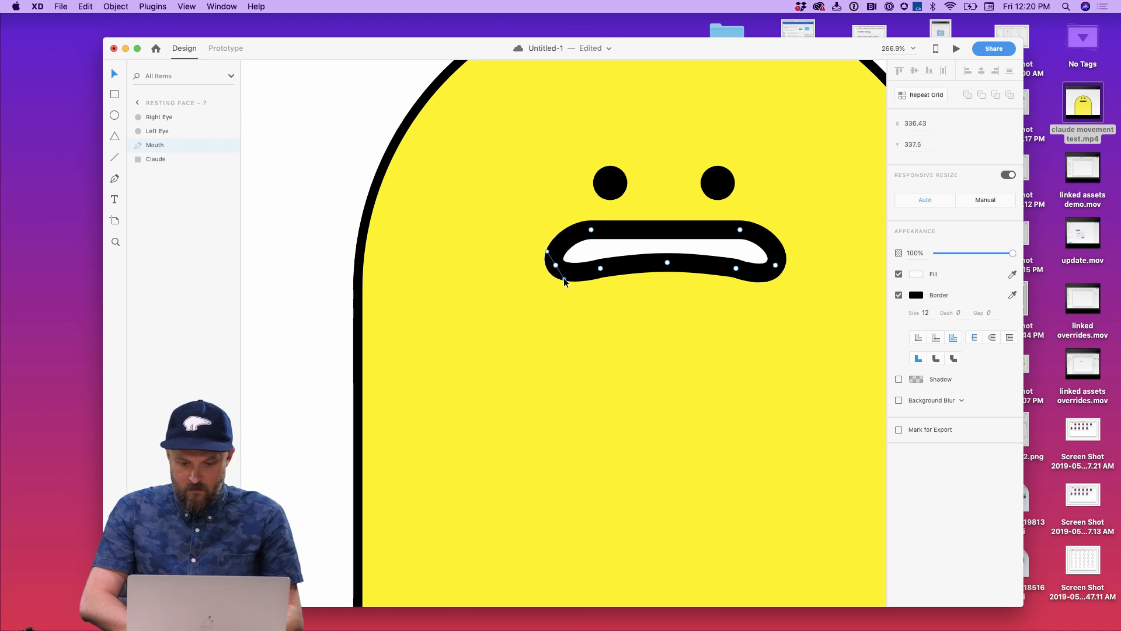
pyautogui.scroll(-10, 564, 278)
pyautogui.click(679, 238)
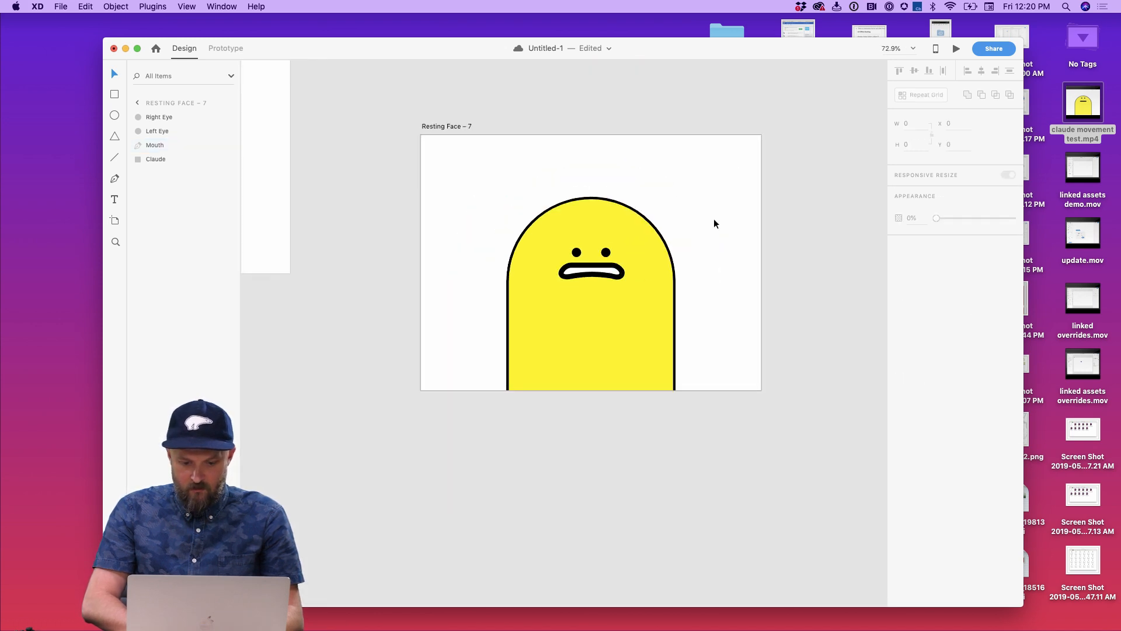
# Step: In Prototype mode, connect Resting Face's mouth to Resting Face – 5 with an Auto-Animate triggered by the gamepad's Square button
pyautogui.scroll(-10, 713, 223)
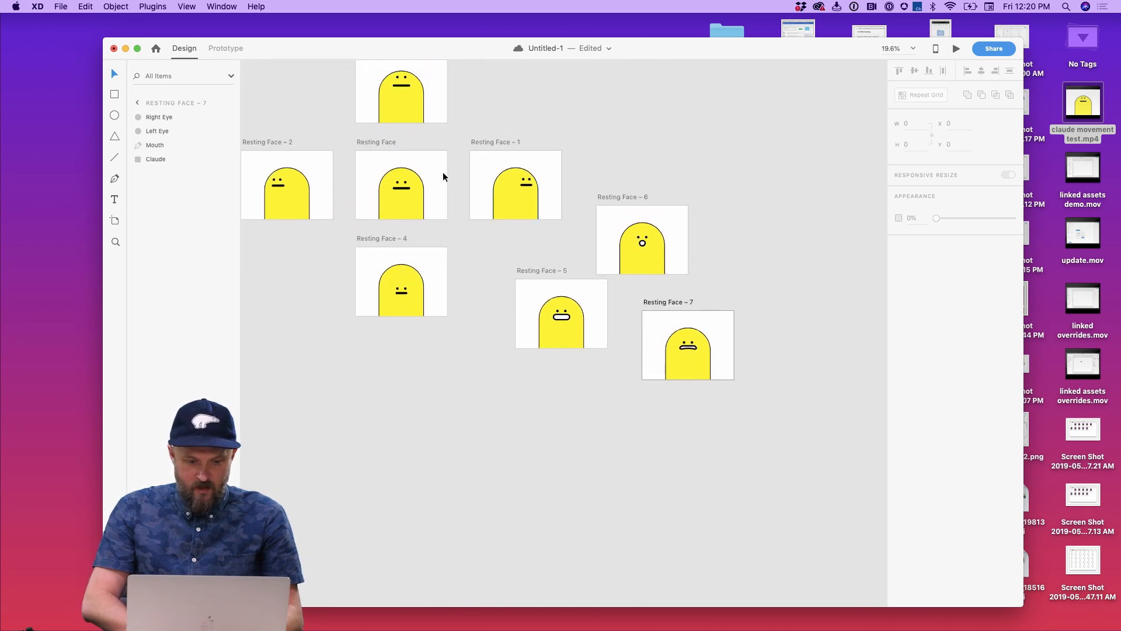
pyautogui.scroll(5, 423, 169)
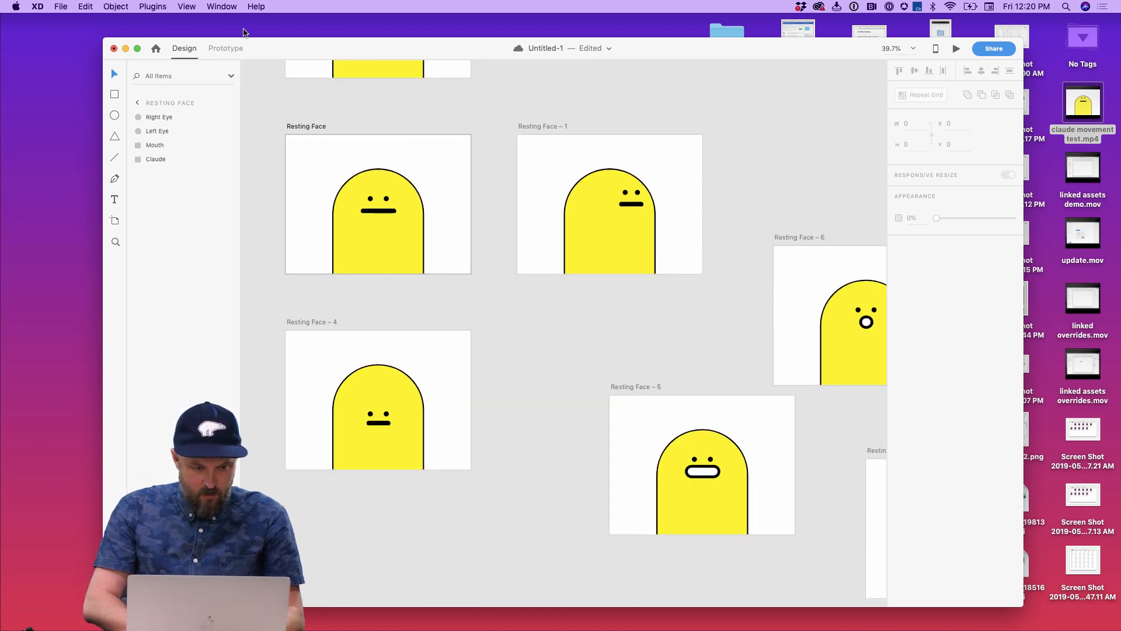
pyautogui.hotkey('ctrl', 'Tab')
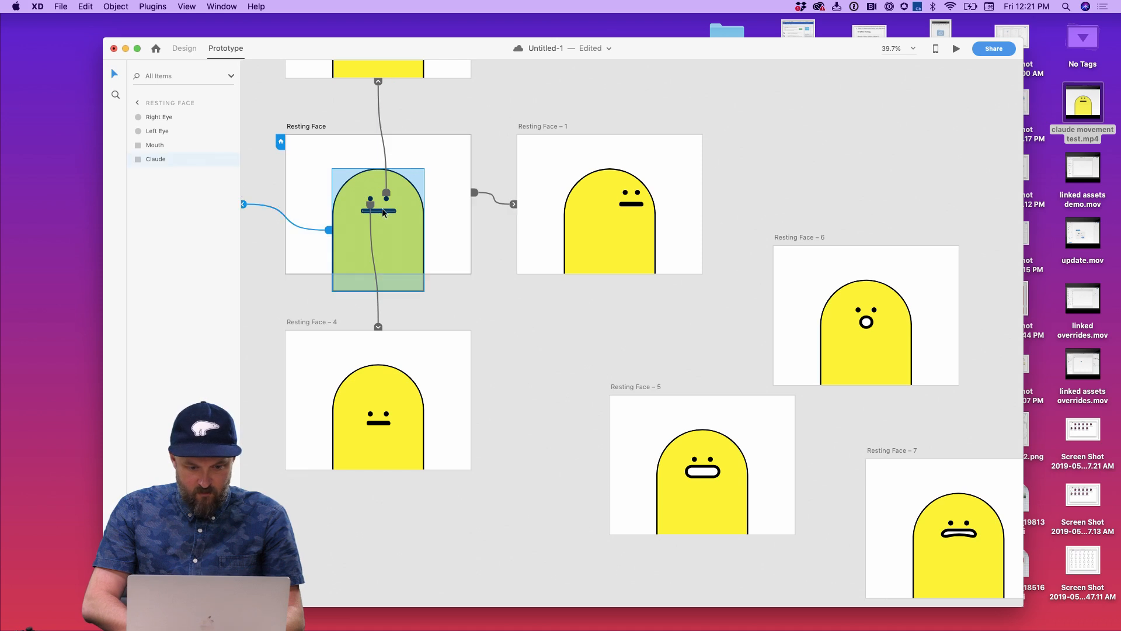
pyautogui.click(383, 211)
pyautogui.moveTo(399, 211); pyautogui.dragTo(647, 410)
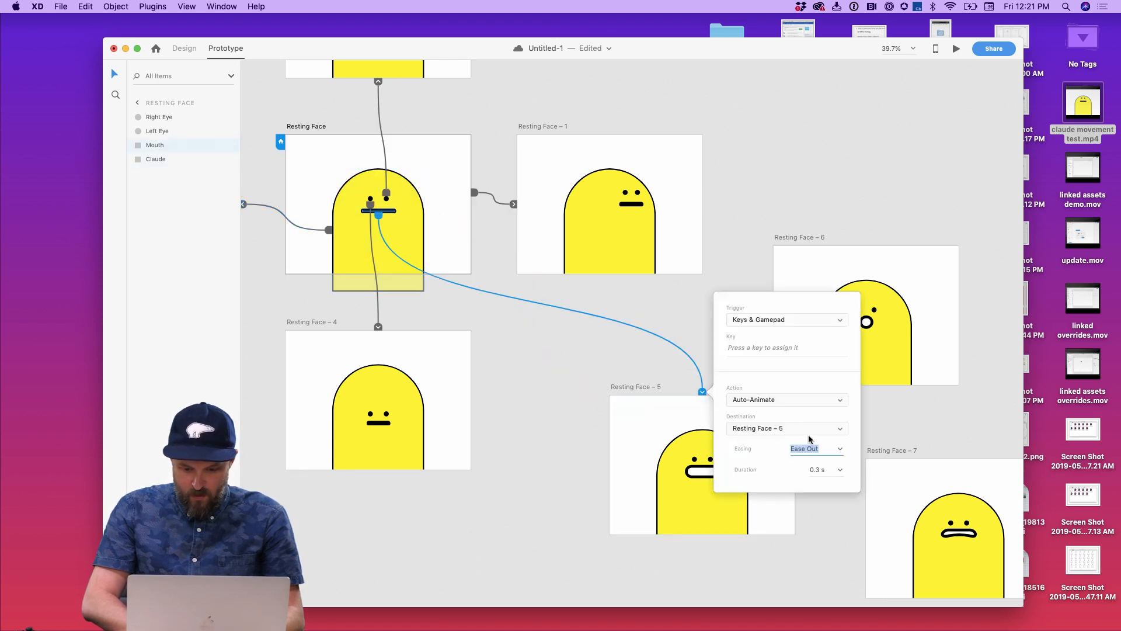
pyautogui.click(784, 354)
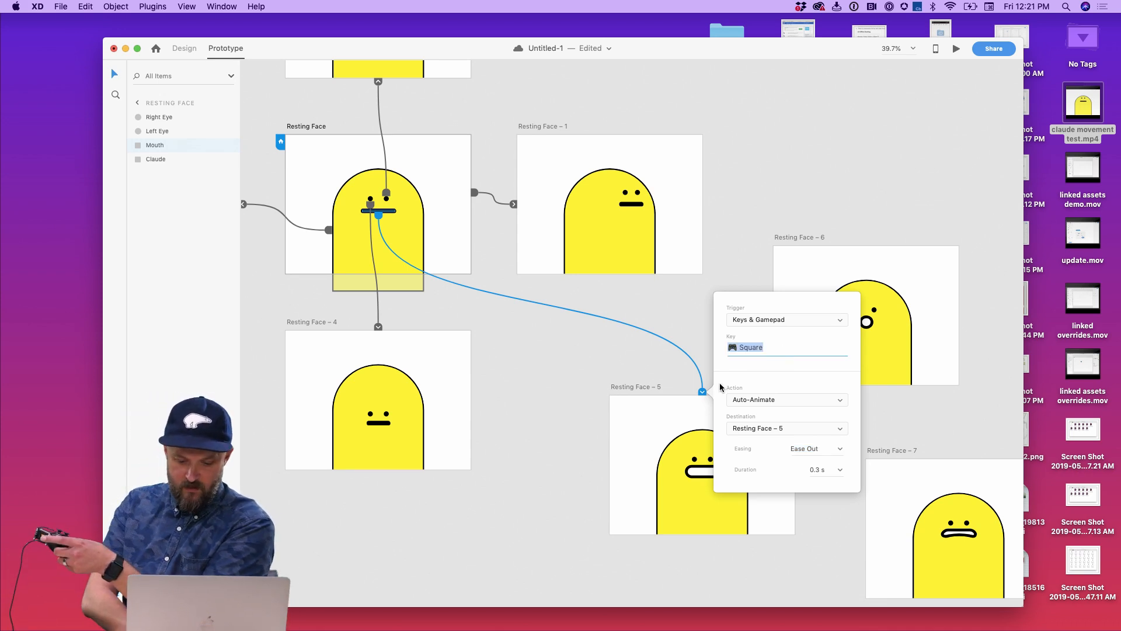
# Step: Connect the Resting Face – 5 artboard to Resting Face – 6 with an Auto-Animate triggered by the gamepad's Circle button
pyautogui.click(695, 402)
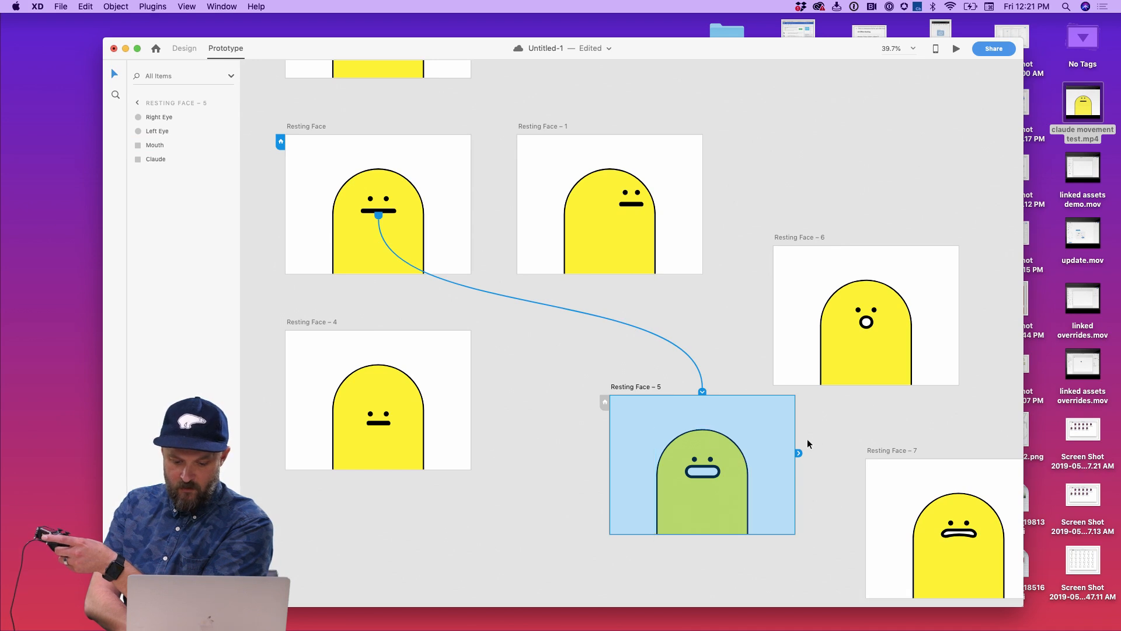
pyautogui.moveTo(799, 452); pyautogui.dragTo(803, 361)
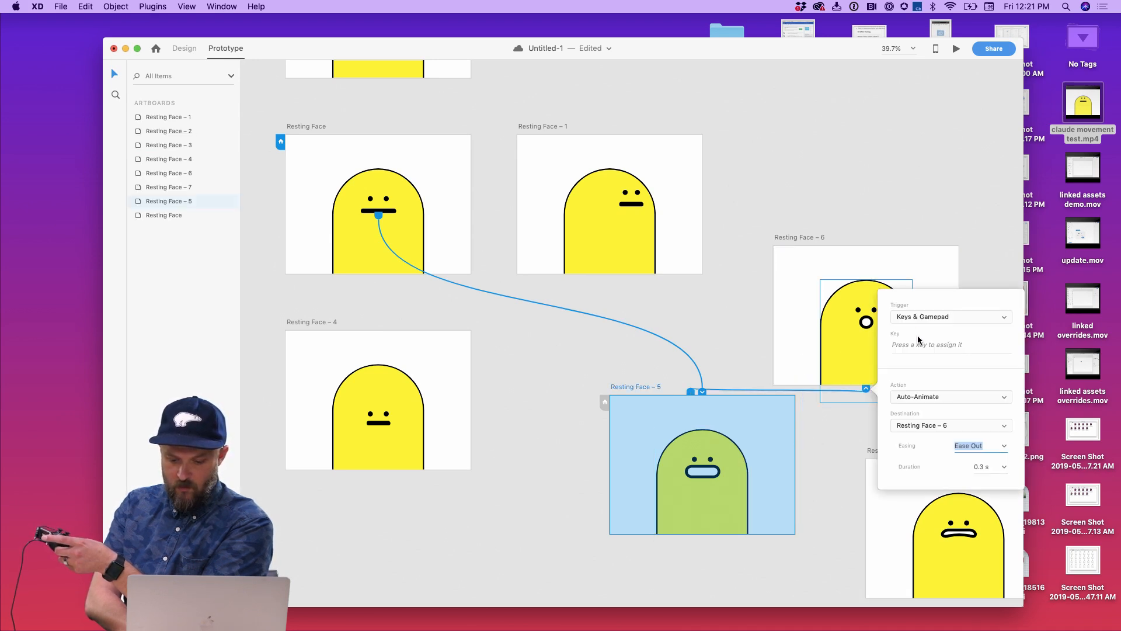
pyautogui.click(918, 351)
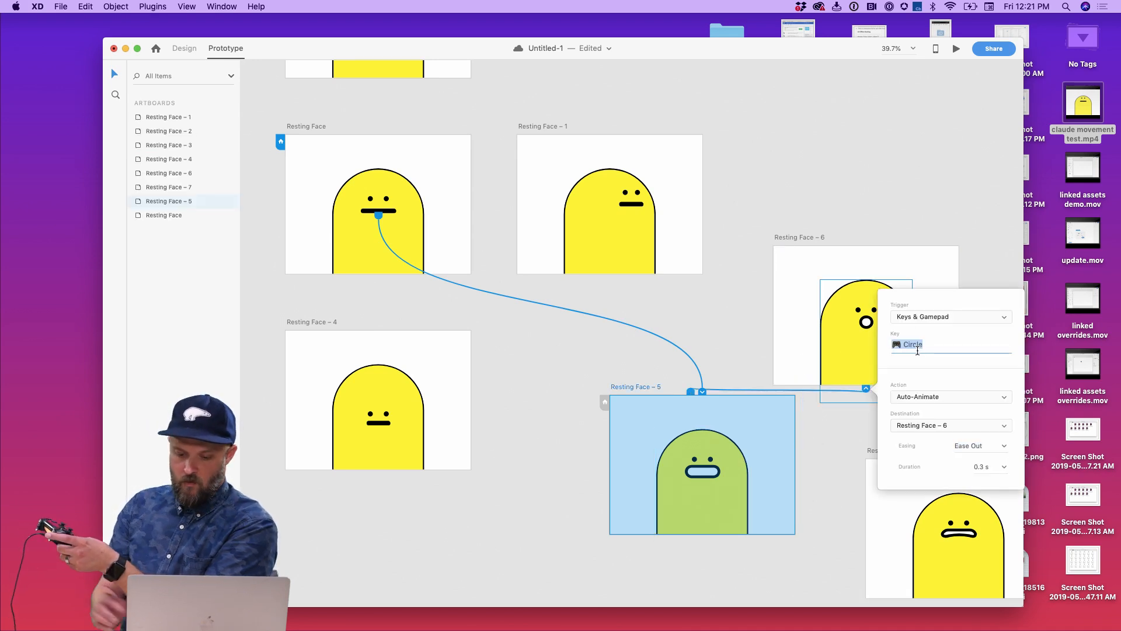
# Step: Connect the Resting Face – 6 artboard to Resting Face – 7 with a Keys & Gamepad Auto-Animate transition
pyautogui.click(931, 261)
pyautogui.hscroll(4, 888, 254)
pyautogui.scroll(-3, 888, 254)
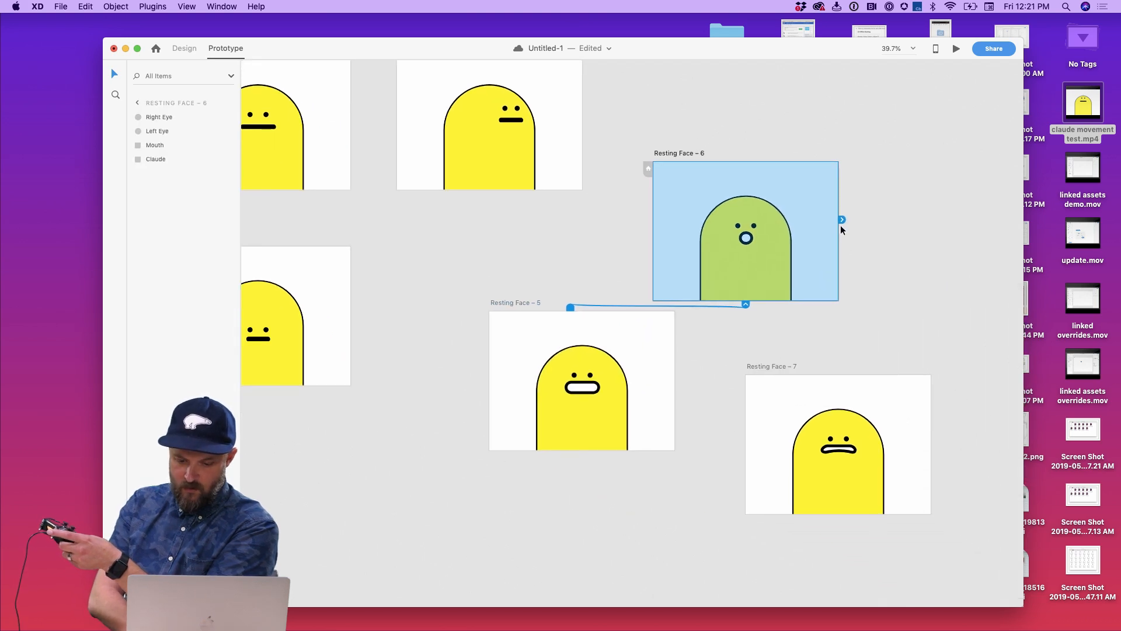
pyautogui.moveTo(842, 220); pyautogui.dragTo(841, 390)
pyautogui.click(908, 332)
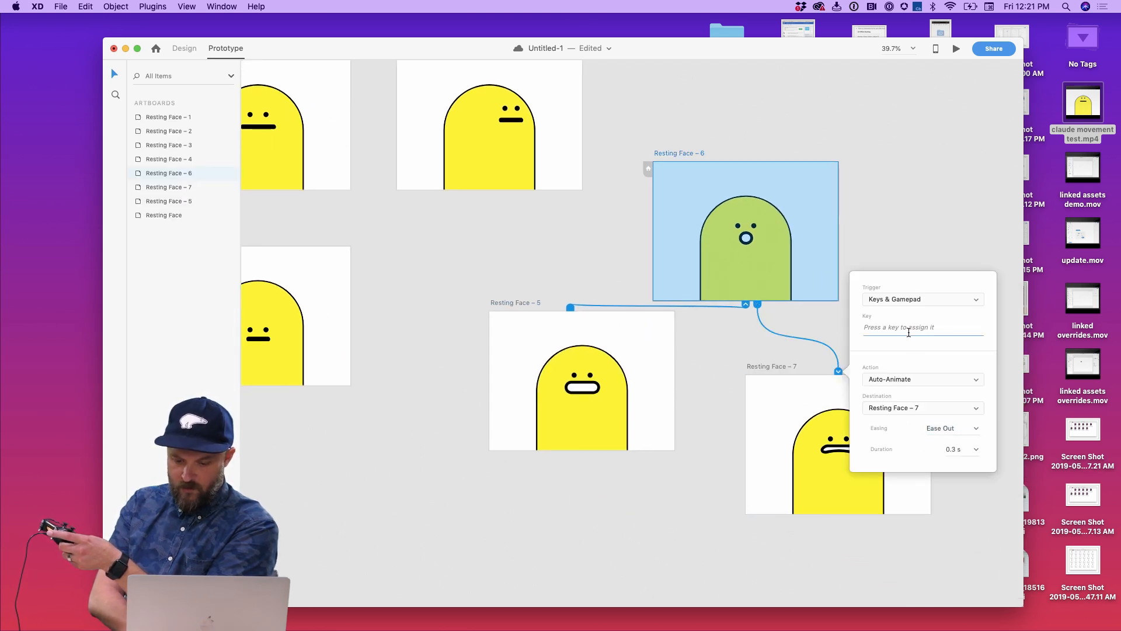
pyautogui.click(783, 419)
# Step: Connect the Resting Face – 7 artboard back to Resting Face with an Auto-Animate triggered by the gamepad's Triangle button
pyautogui.scroll(-3, 784, 420)
pyautogui.click(672, 374)
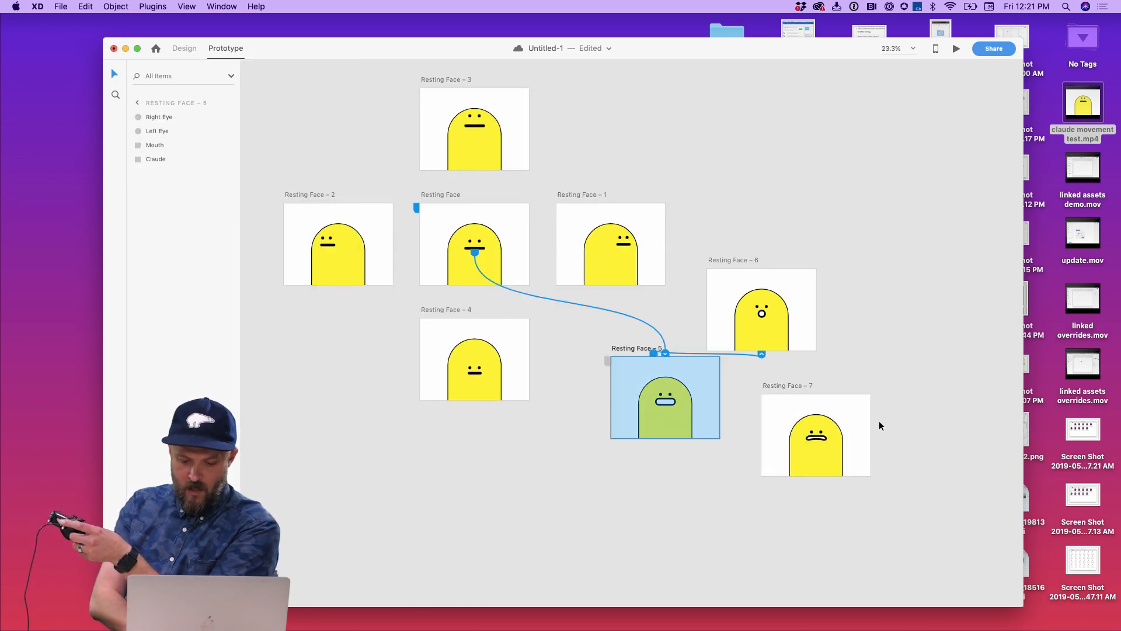
pyautogui.click(859, 409)
pyautogui.moveTo(875, 421); pyautogui.dragTo(506, 234)
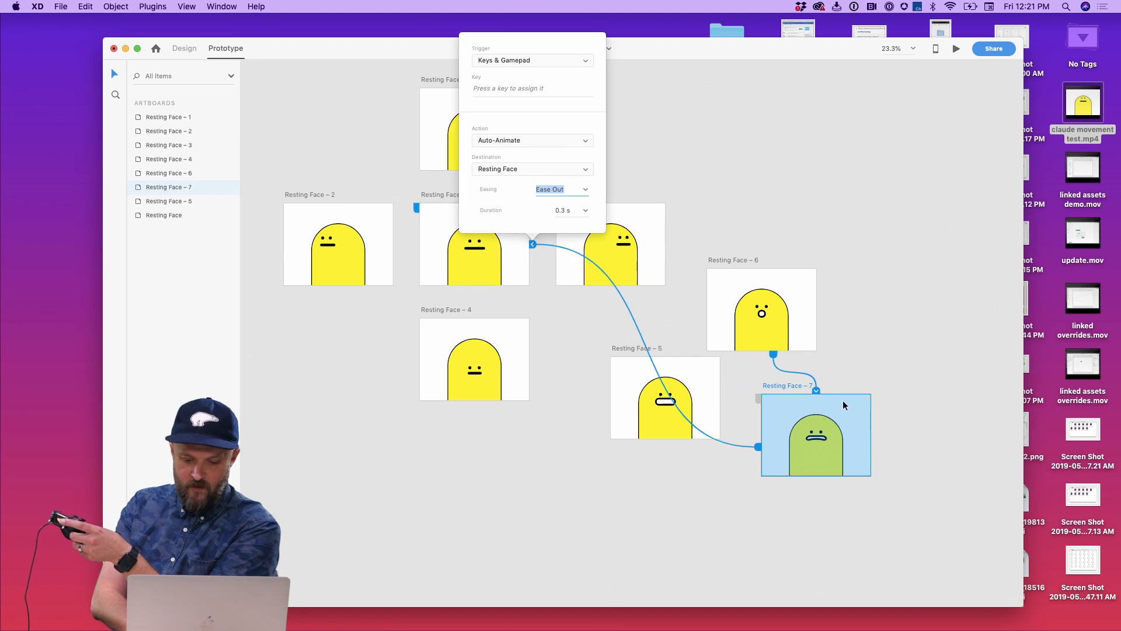
pyautogui.click(547, 92)
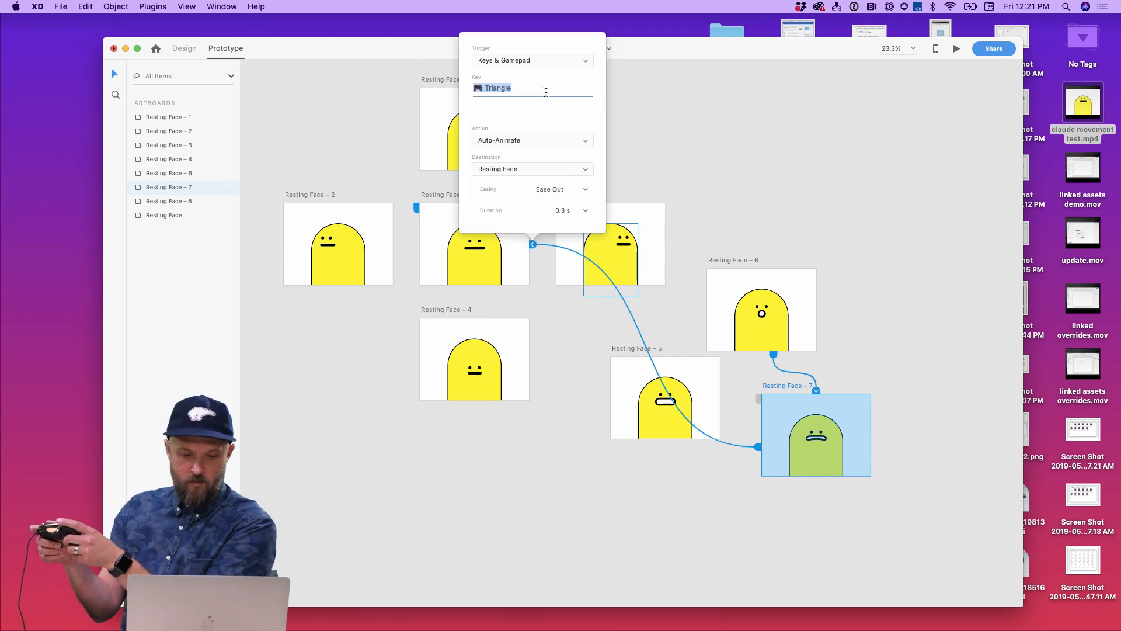
pyautogui.click(685, 103)
# Step: Preview the prototype from the Resting Face artboard and test the gamepad-triggered mouth change
pyautogui.click(509, 210)
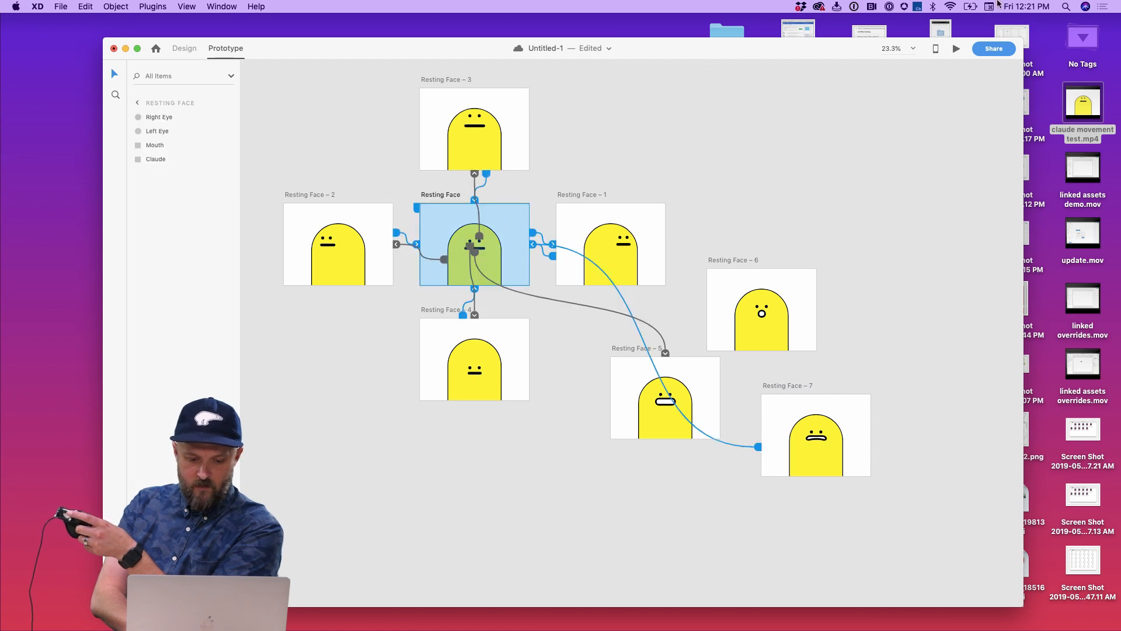
pyautogui.click(956, 49)
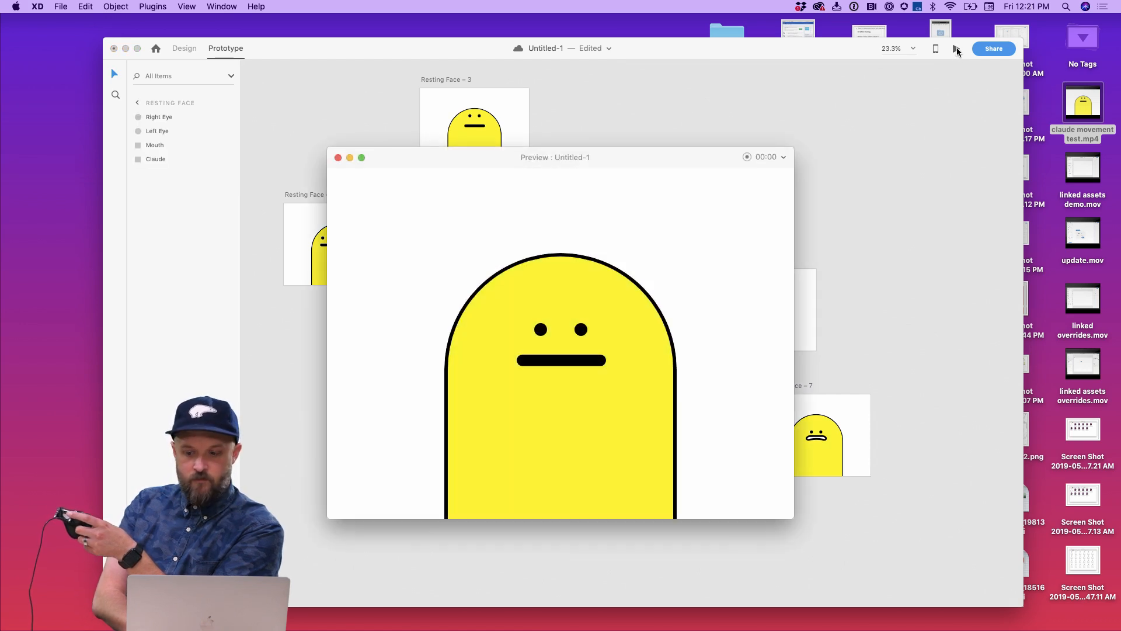
pyautogui.click(1090, 45)
pyautogui.click(642, 160)
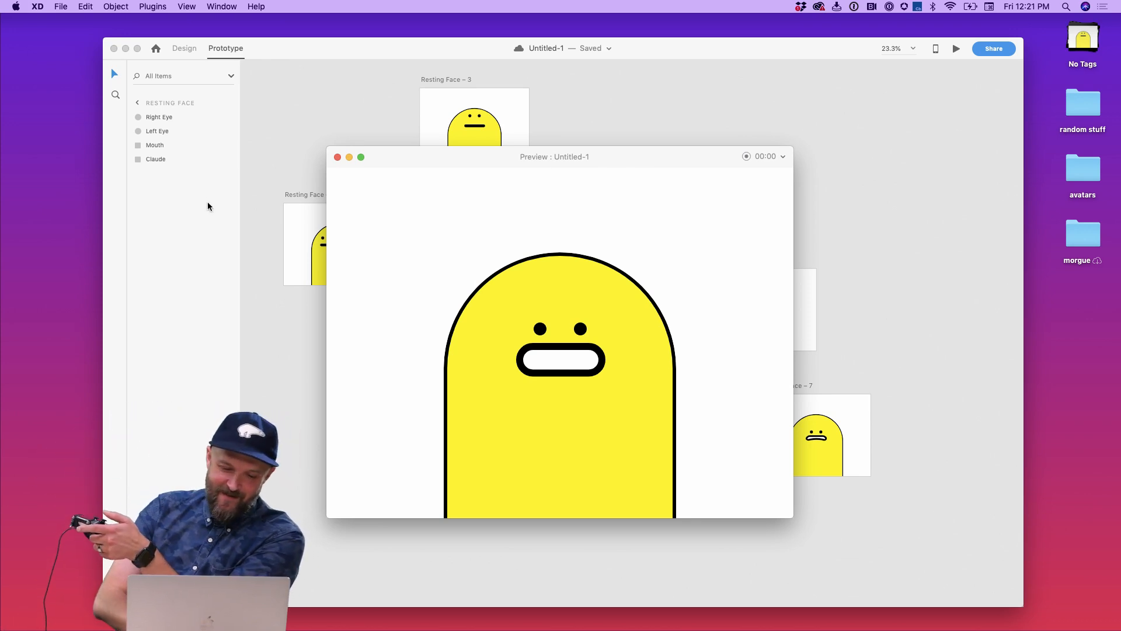
# Step: Move the preview window aside, redirect Resting Face – 5's connection to Resting Face, and assign the gamepad's Square button as its trigger
pyautogui.moveTo(380, 161); pyautogui.dragTo(195, 260)
pyautogui.click(681, 367)
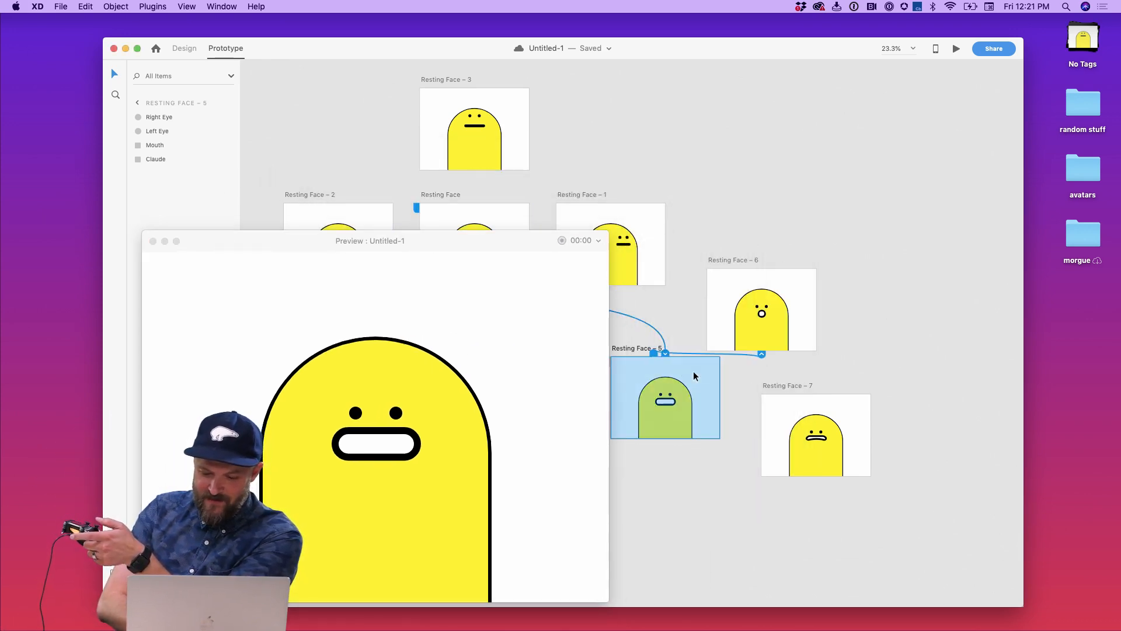
pyautogui.scroll(3, 692, 370)
pyautogui.scroll(-3, 693, 367)
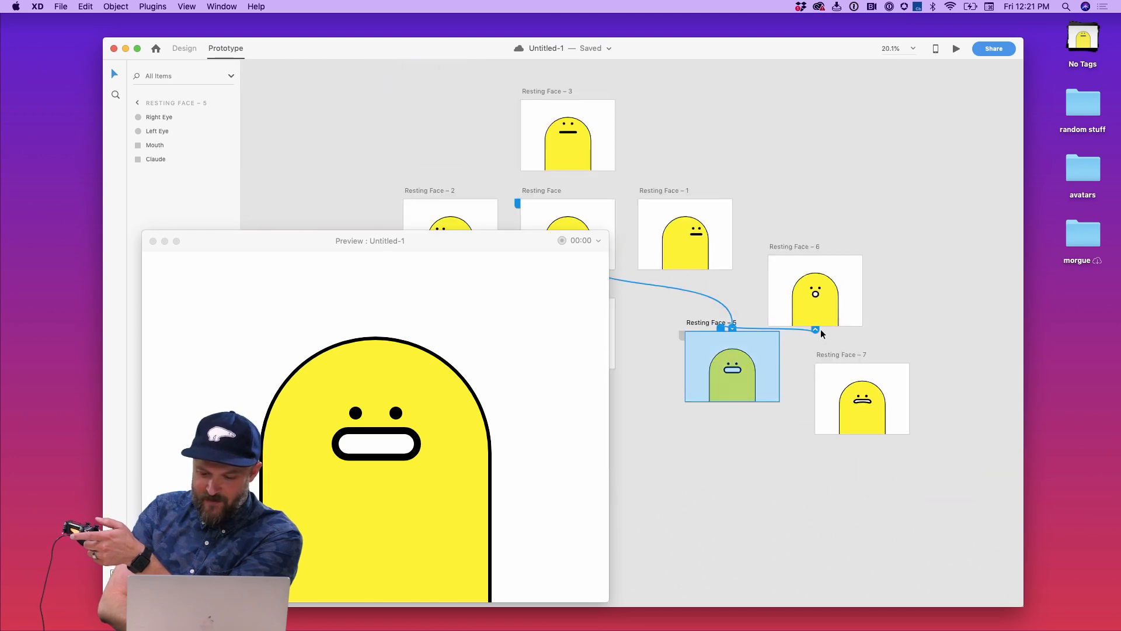
pyautogui.moveTo(796, 316); pyautogui.dragTo(596, 209)
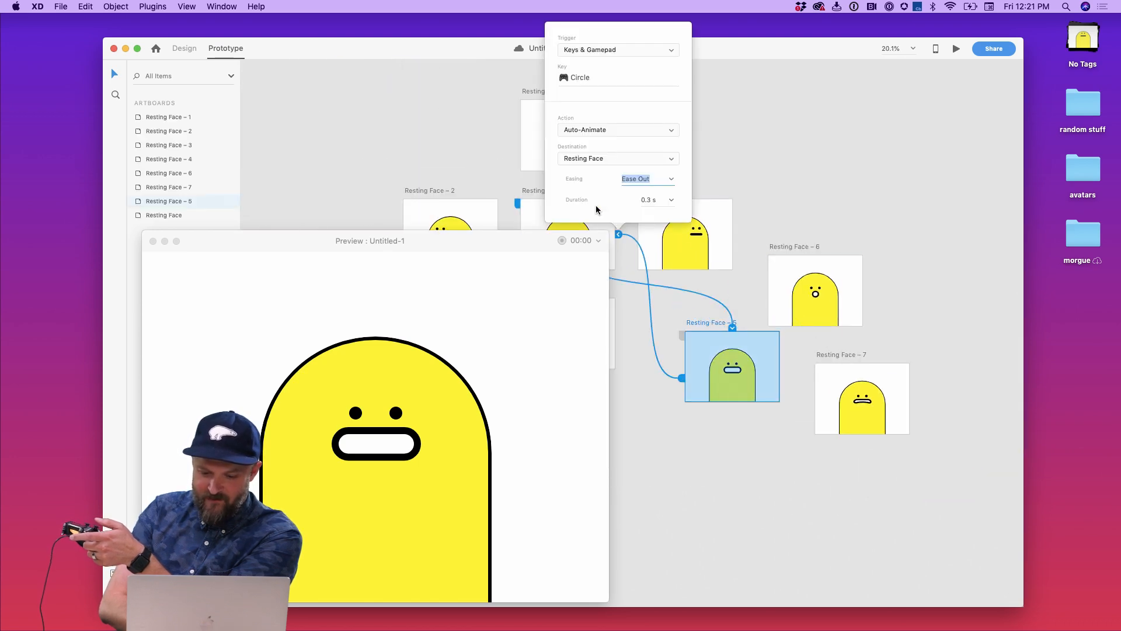
pyautogui.click(588, 82)
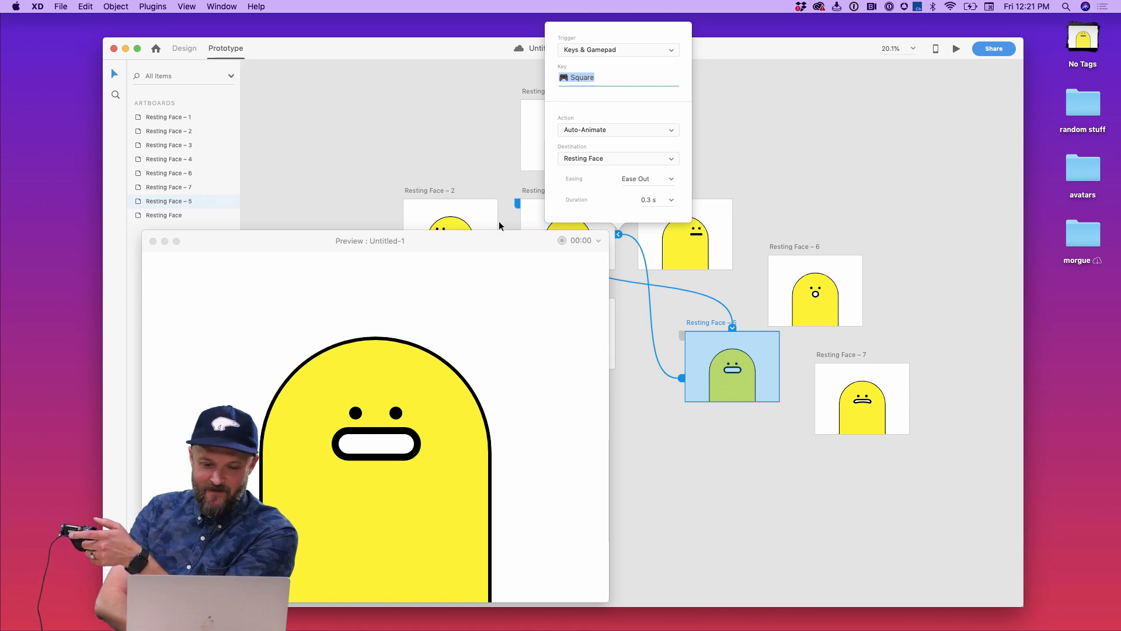
# Step: Close the interaction settings and test the updated mouth transition back to Resting Face in the preview window
pyautogui.moveTo(491, 236); pyautogui.dragTo(519, 198)
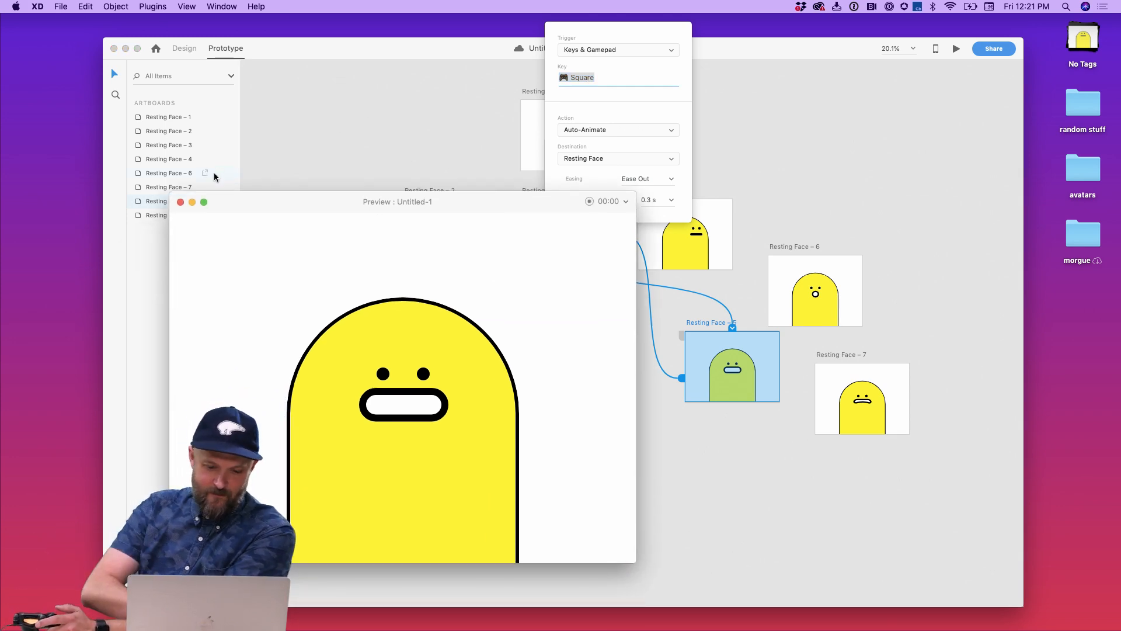
pyautogui.click(764, 106)
pyautogui.click(339, 261)
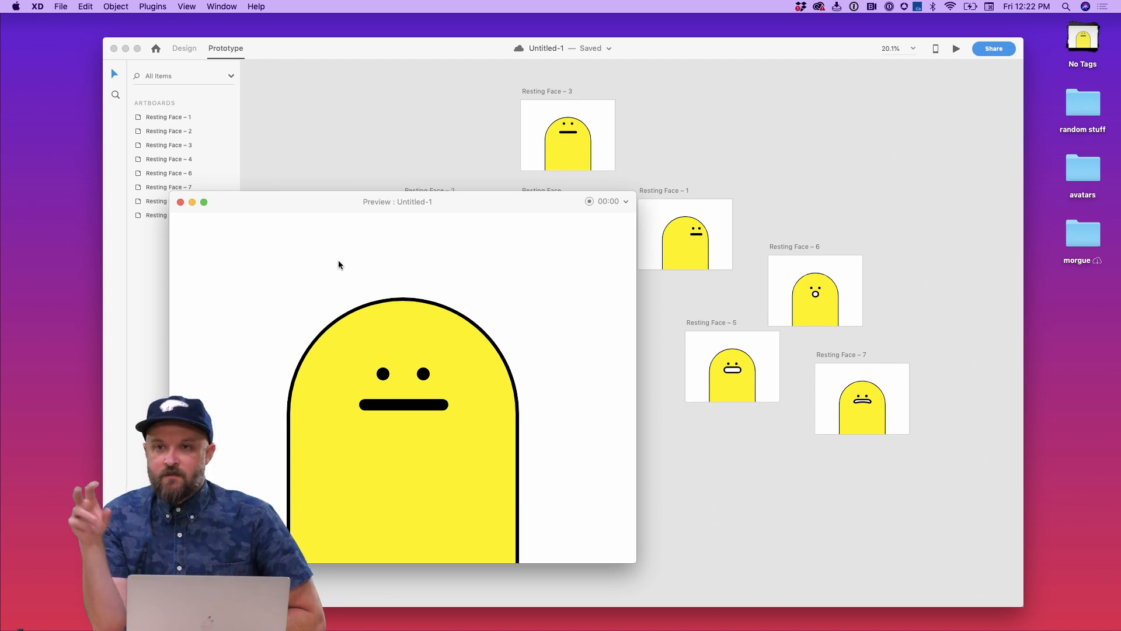
# Step: Close the preview window and inspect the connections leaving the Resting Face artboard
pyautogui.click(180, 202)
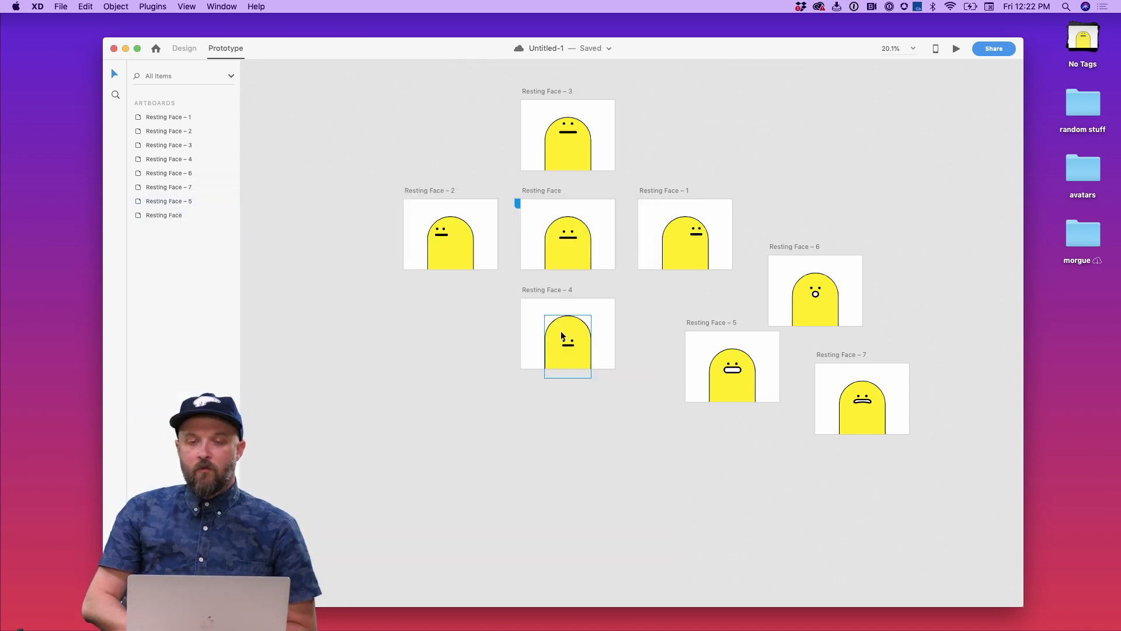
pyautogui.scroll(5, 639, 276)
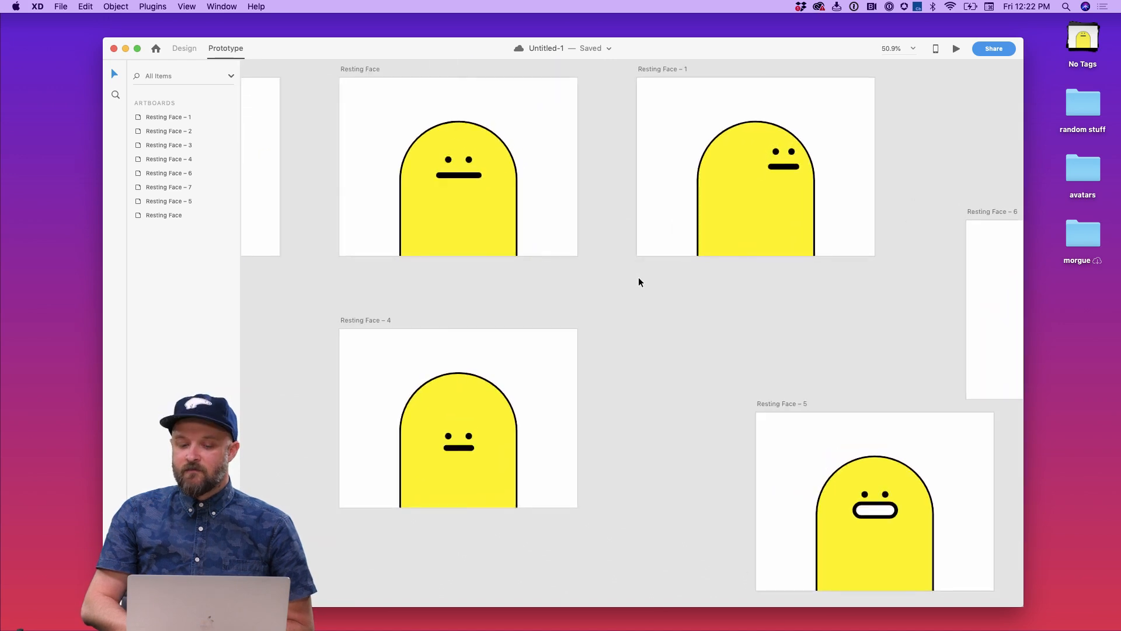
pyautogui.scroll(-2, 639, 278)
pyautogui.click(507, 229)
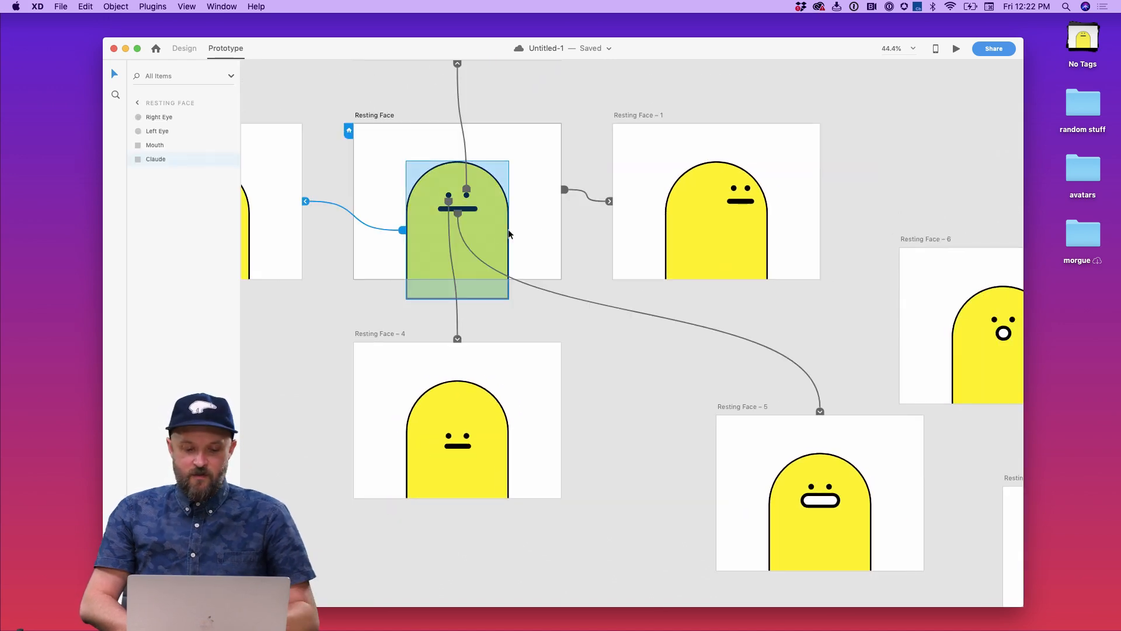
pyautogui.click(559, 229)
pyautogui.click(306, 116)
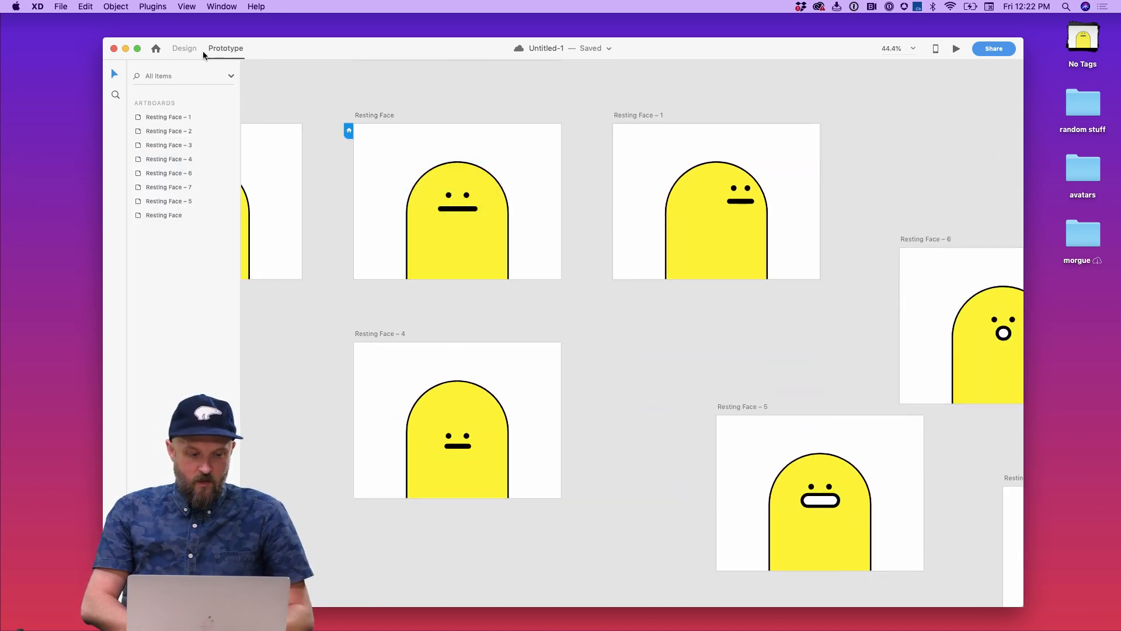
# Step: In Design mode, draw a 41 × 41 circle on Resting Face's lower body and repeat it into a row of four separate circles
pyautogui.click(184, 48)
pyautogui.scroll(6, 487, 202)
pyautogui.scroll(-2, 488, 202)
pyautogui.press('e')
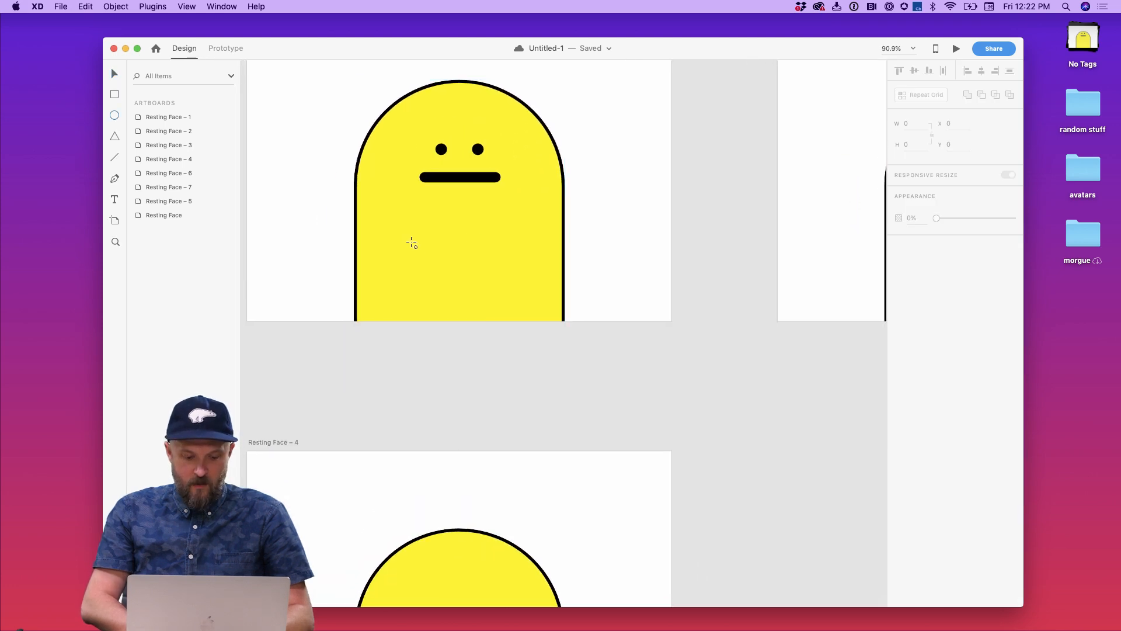
pyautogui.moveTo(388, 261)
pyautogui.mouseDown()
pyautogui.moveTo(411, 285)
pyautogui.moveTo(439, 275)
pyautogui.moveTo(409, 272)
pyautogui.moveTo(414, 284)
pyautogui.moveTo(541, 281)
pyautogui.moveTo(525, 283)
pyautogui.mouseUp()
pyautogui.press('super+z')
pyautogui.press('super+z')
pyautogui.click(922, 95)
pyautogui.press('super+shift+g')
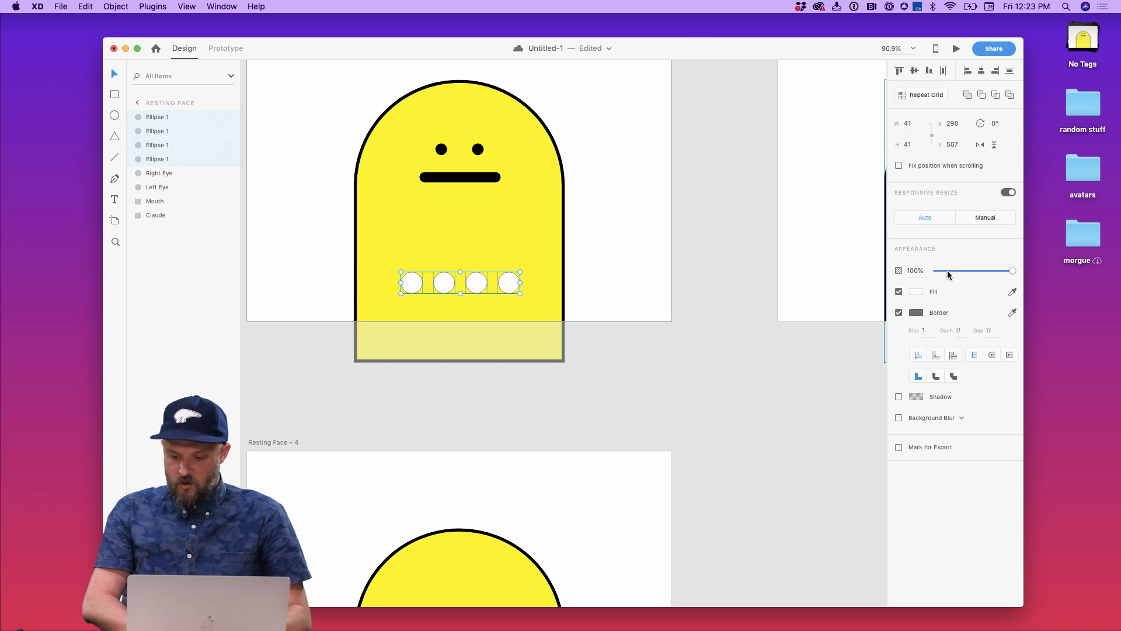
# Step: Set the opacity of the four circles on Resting Face to 0%
pyautogui.moveTo(947, 271); pyautogui.dragTo(903, 271)
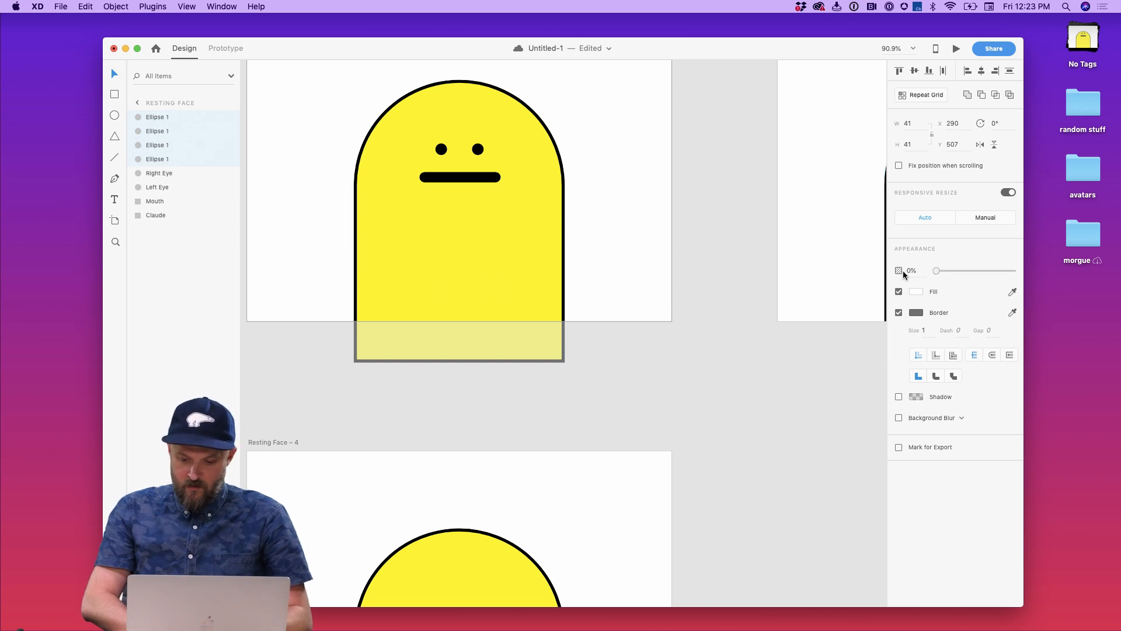
pyautogui.click(629, 240)
pyautogui.scroll(-5, 630, 237)
# Step: In Prototype mode, remove the connection from Resting Face's mouth to Resting Face – 5
pyautogui.click(551, 250)
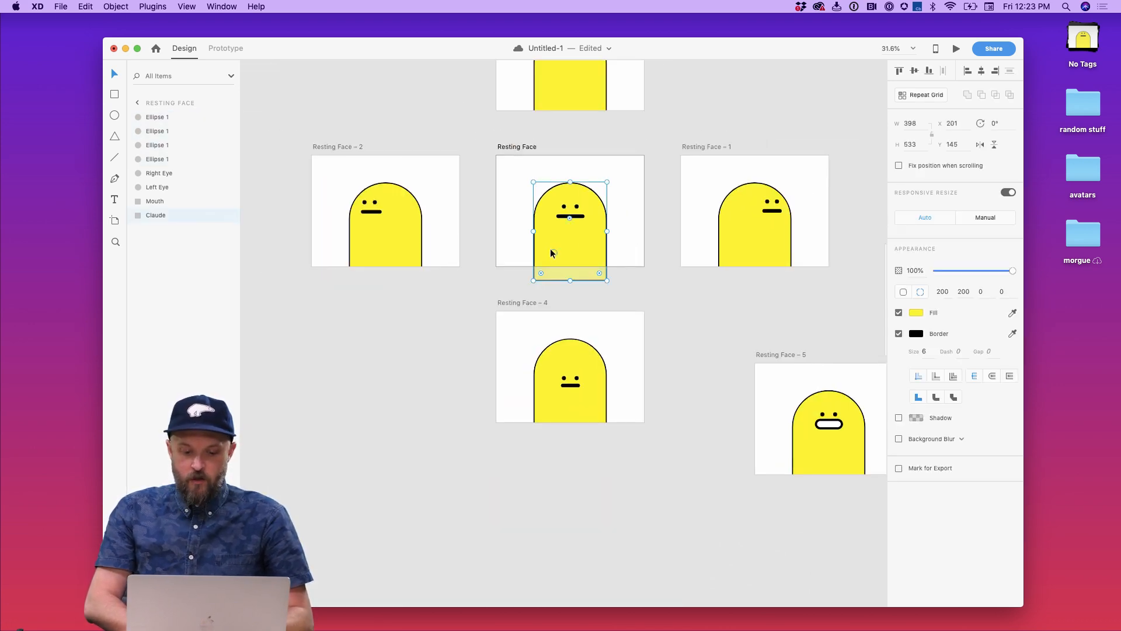
pyautogui.click(552, 253)
pyautogui.scroll(-3, 527, 241)
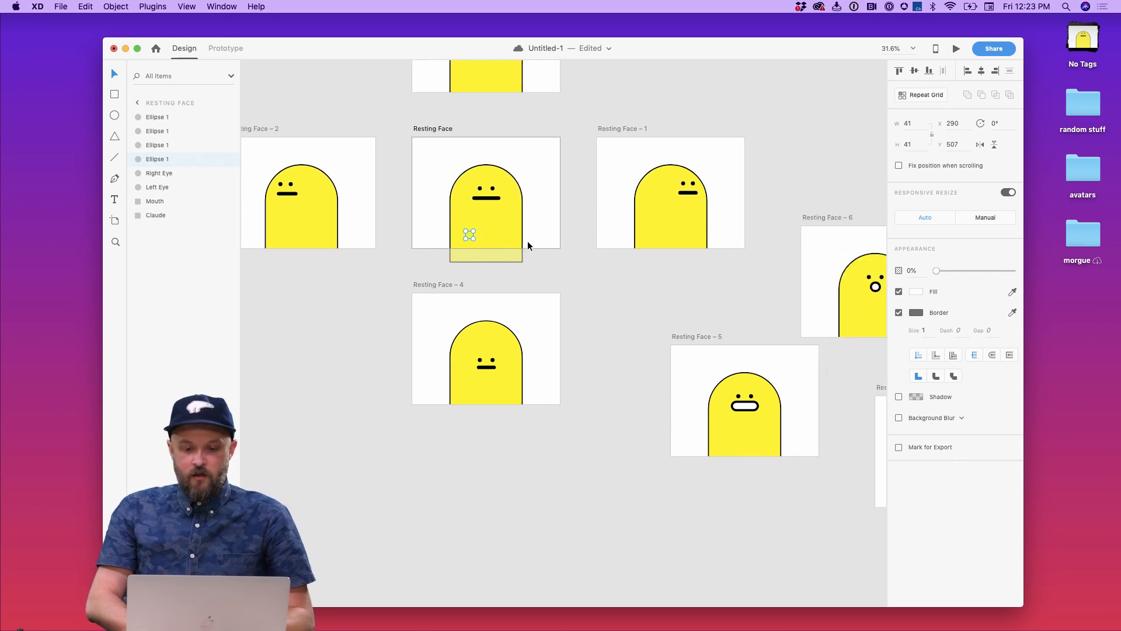
pyautogui.click(234, 49)
pyautogui.moveTo(384, 192); pyautogui.dragTo(433, 202)
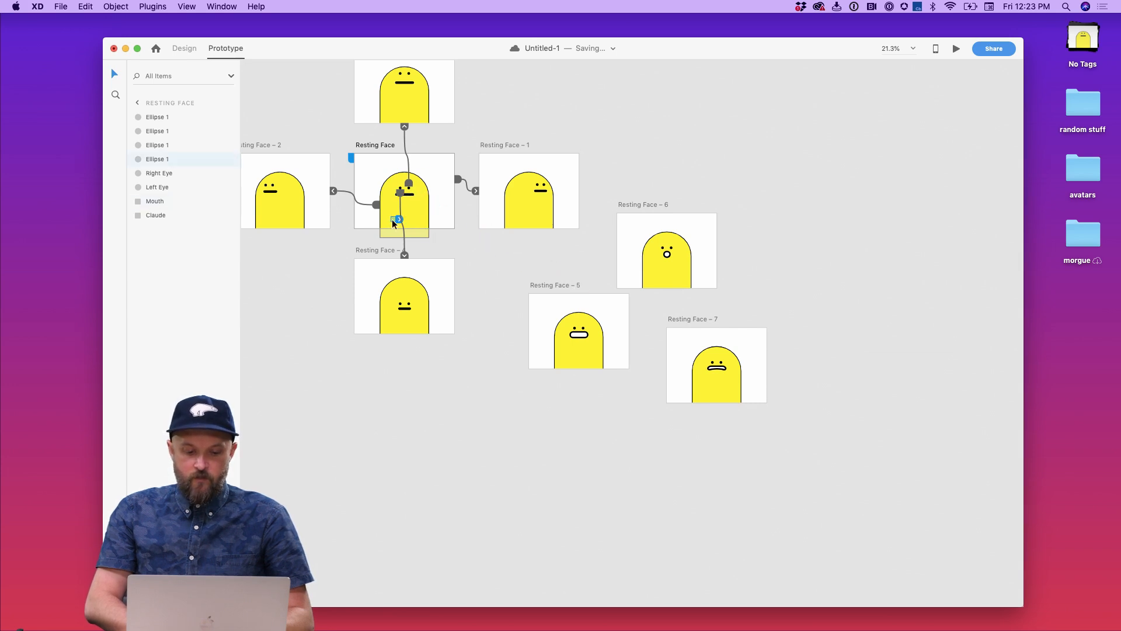
pyautogui.scroll(3, 391, 219)
# Step: In Design mode, copy Resting Face's four transparent circles onto Resting Face – 5, Resting Face – 6 and Resting Face – 7
pyautogui.click(193, 49)
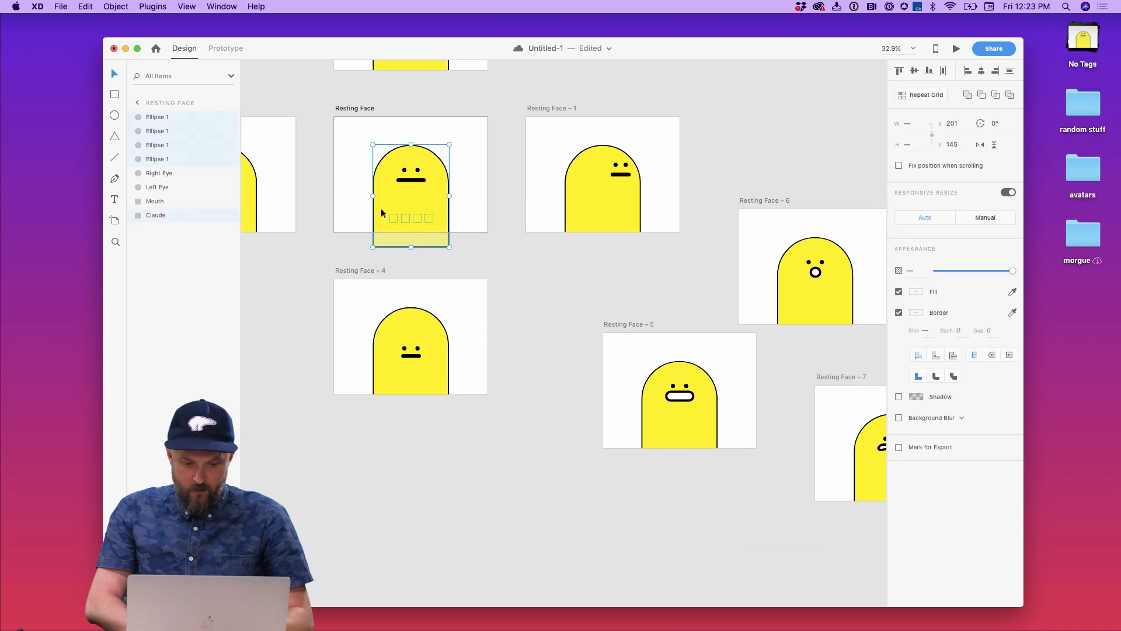
pyautogui.click(403, 217)
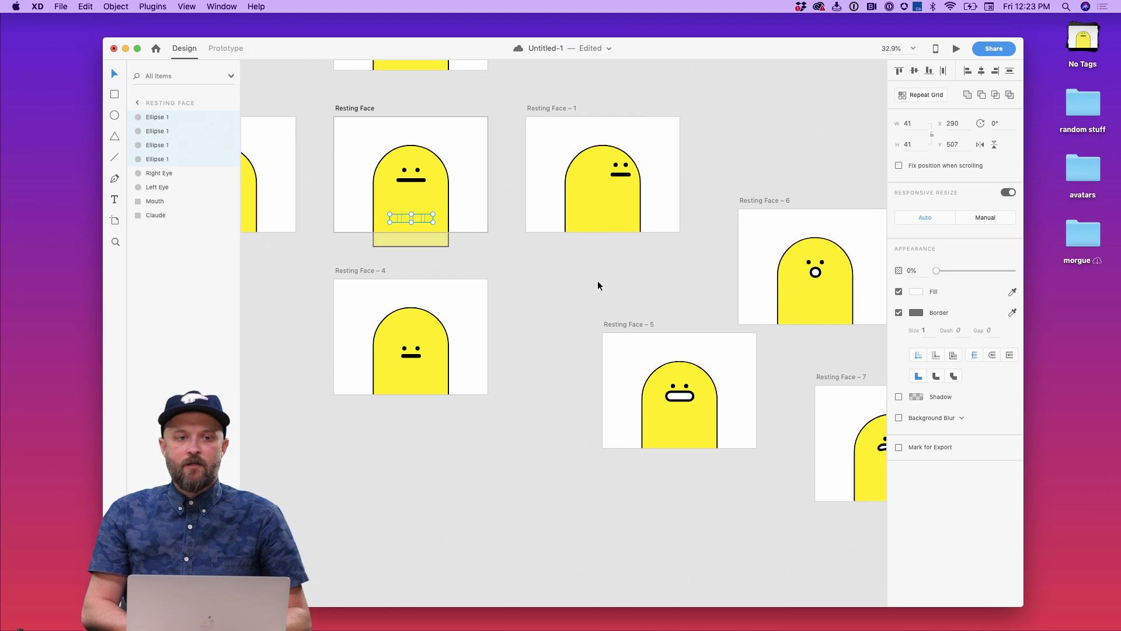
pyautogui.press('super+c')
pyautogui.click(627, 371)
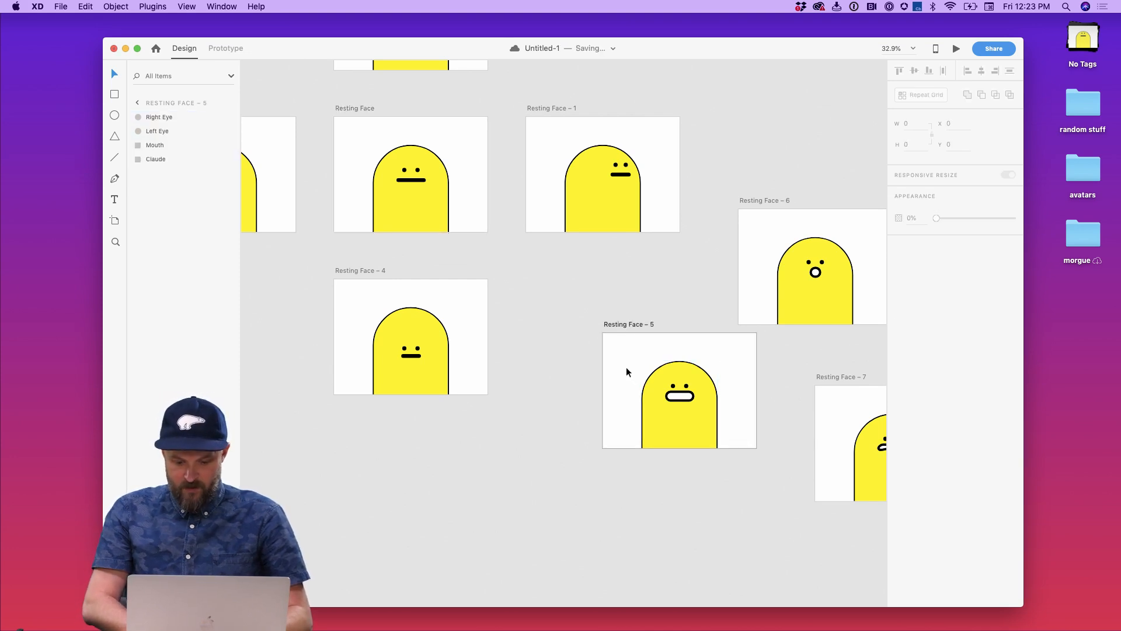
pyautogui.hscroll(1, 627, 368)
pyautogui.scroll(-1, 626, 368)
pyautogui.press('super+v')
pyautogui.click(844, 282)
pyautogui.press('super+v')
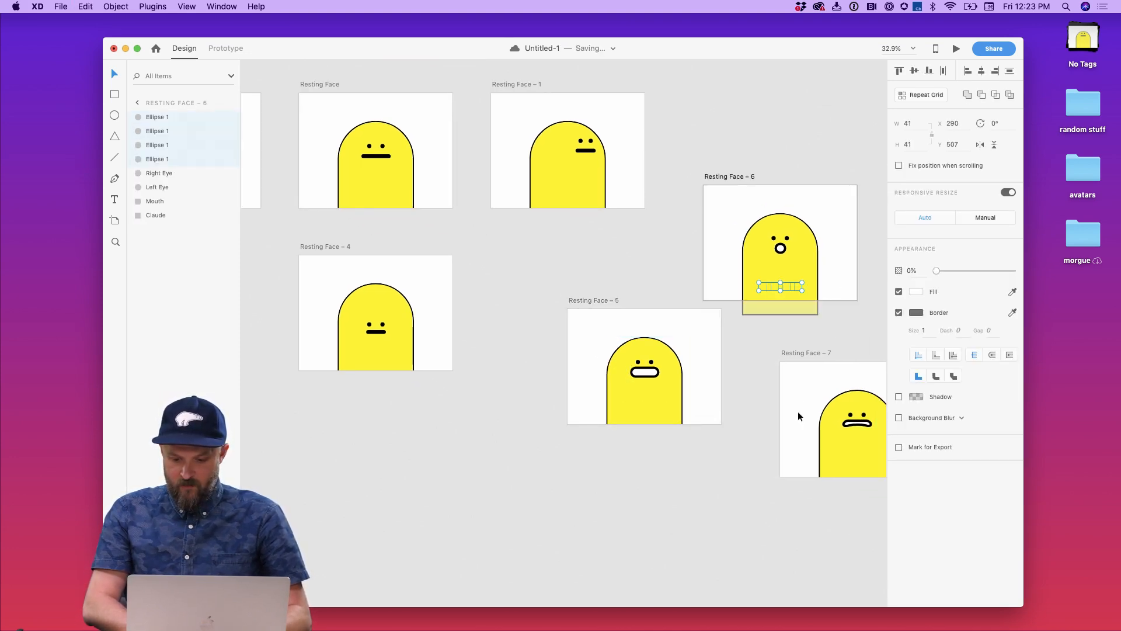
pyautogui.click(798, 412)
pyautogui.press('super+v')
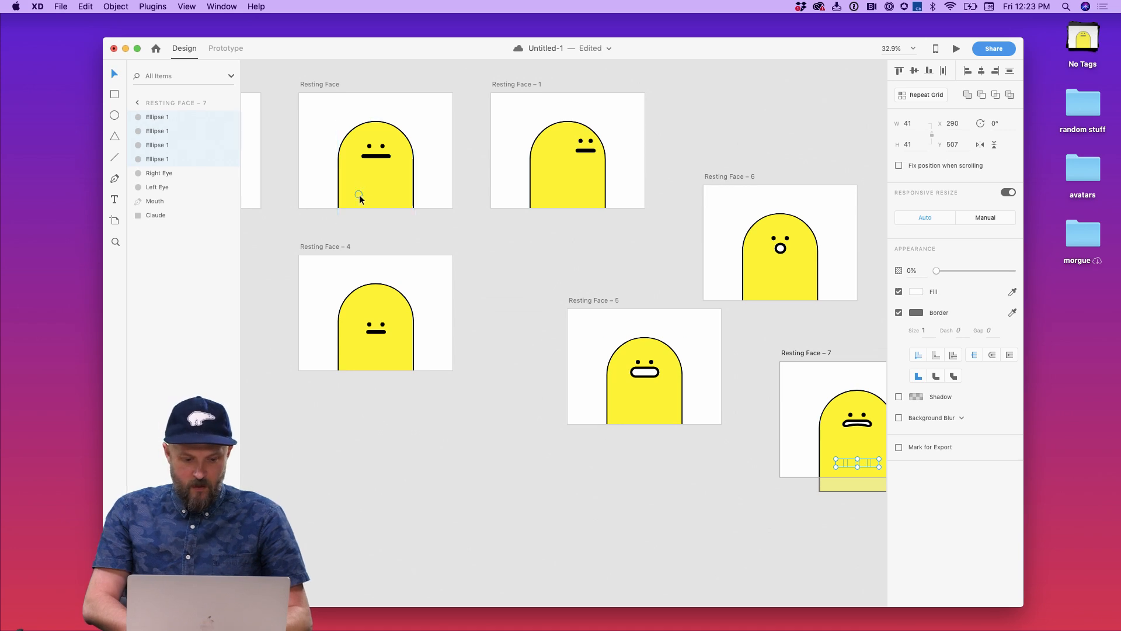
# Step: Auto-Animate Resting Face's first circle to Resting Face – 5 with the gamepad's Square button and its second circle to Resting Face – 6 with Circle
pyautogui.click(360, 195)
pyautogui.click(226, 48)
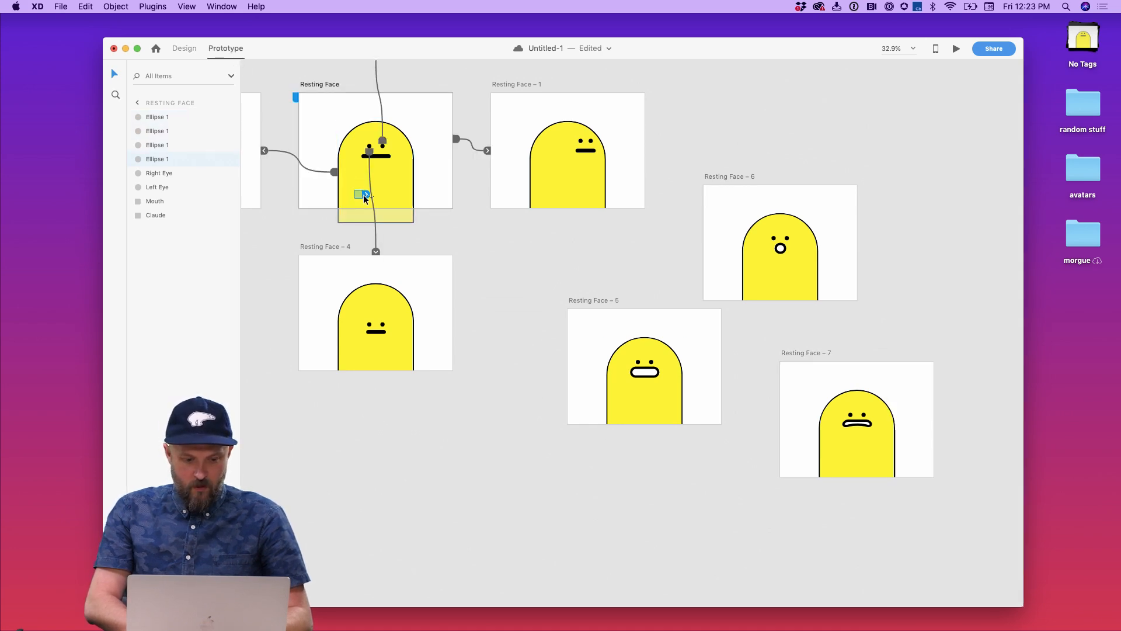
pyautogui.moveTo(366, 194); pyautogui.dragTo(586, 340)
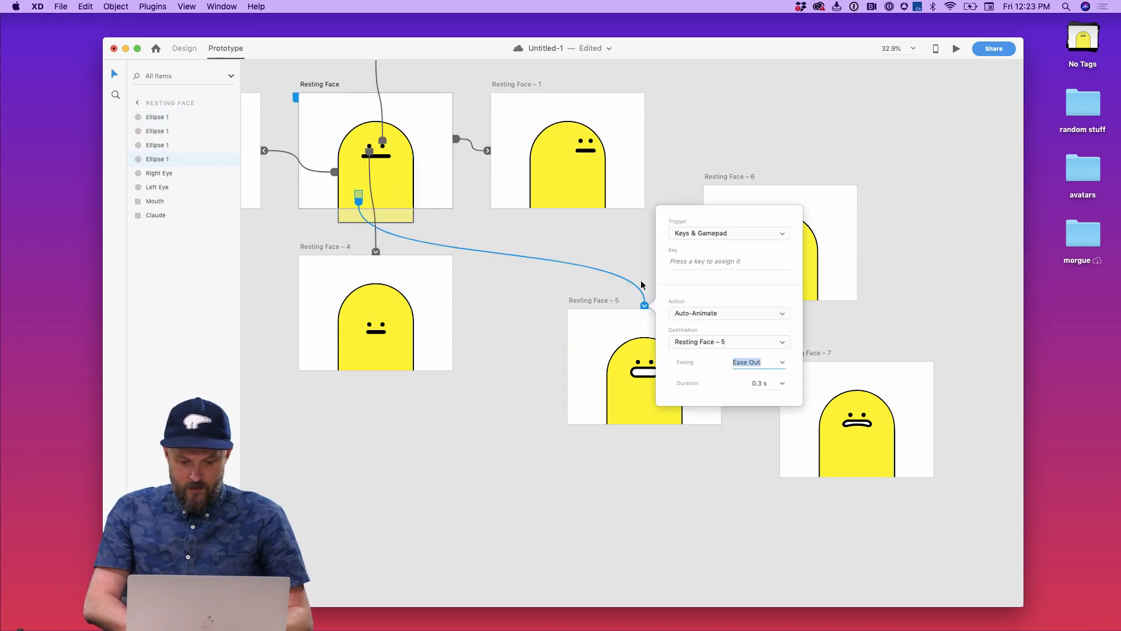
pyautogui.click(714, 257)
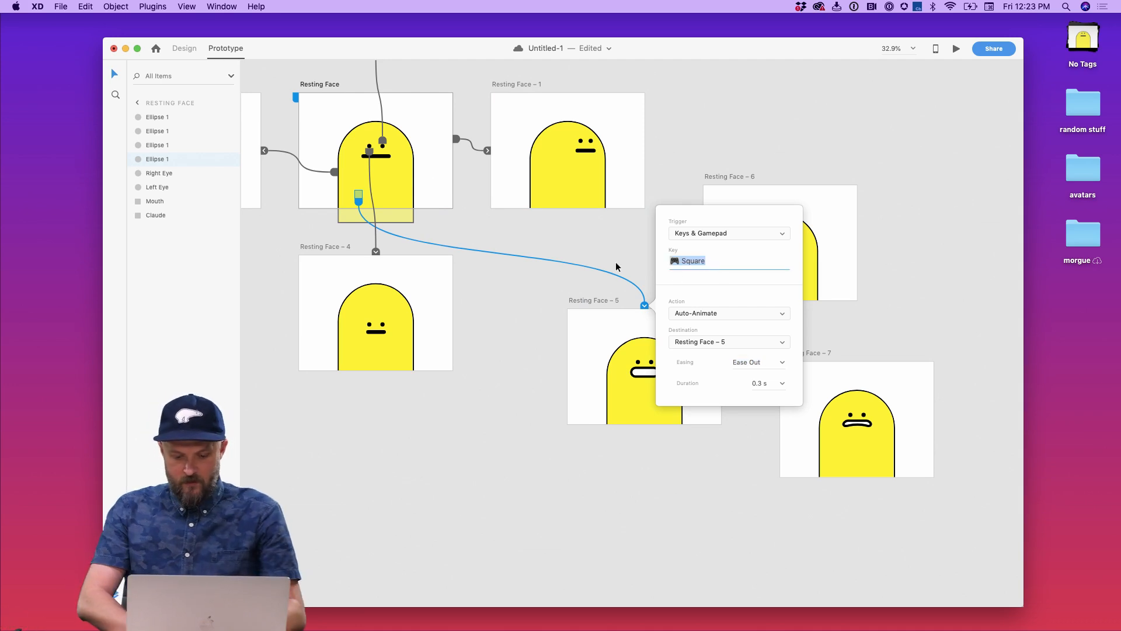
pyautogui.moveTo(371, 189); pyautogui.dragTo(727, 234)
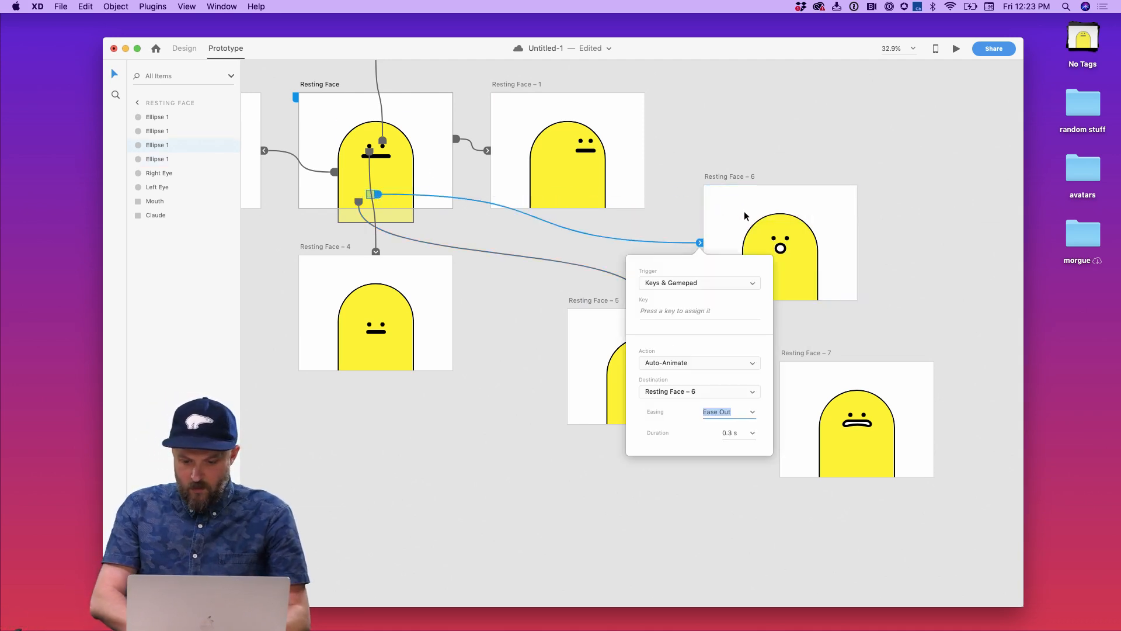
pyautogui.click(717, 305)
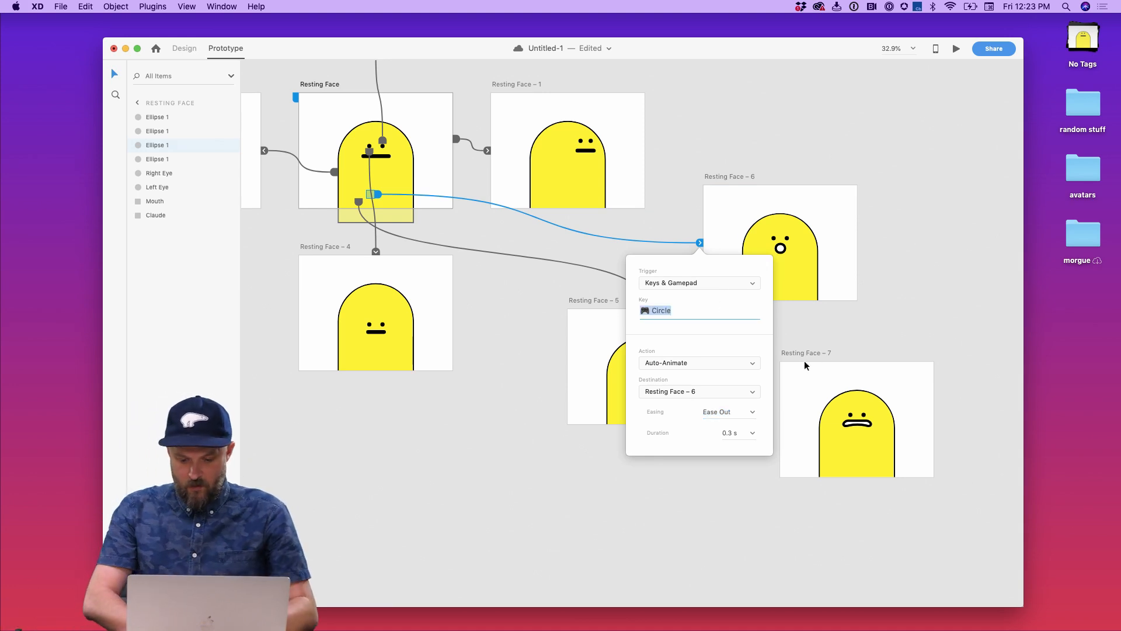
# Step: Connect Resting Face's third transparent circle to Resting Face – 7 with an Auto-Animate and assign its gamepad trigger
pyautogui.click(385, 198)
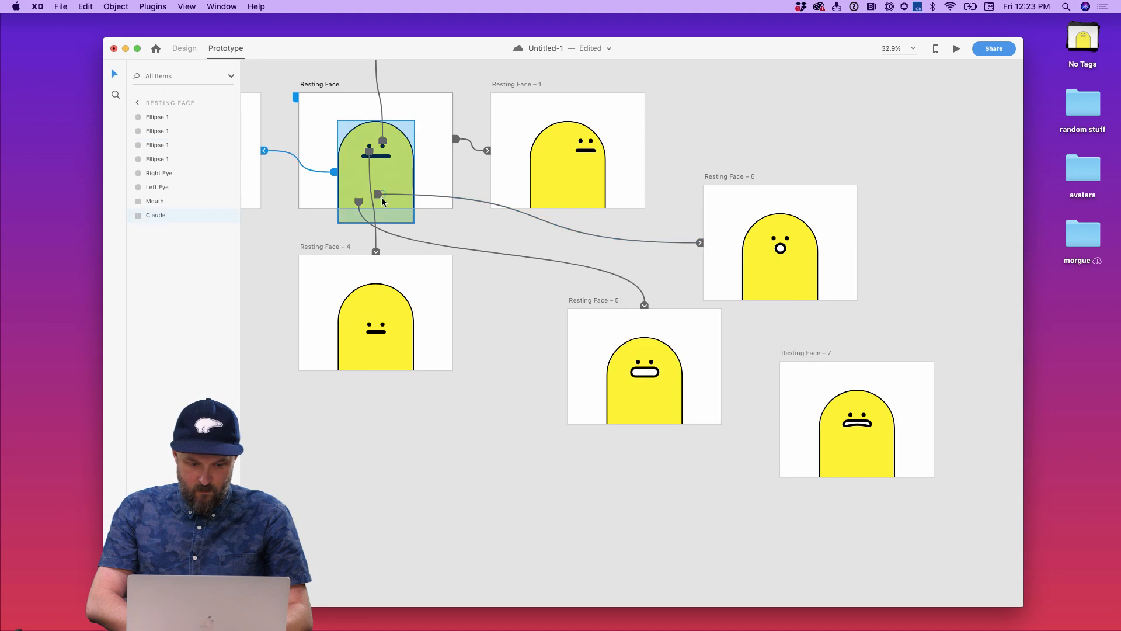
pyautogui.click(382, 197)
pyautogui.moveTo(387, 194); pyautogui.dragTo(785, 377)
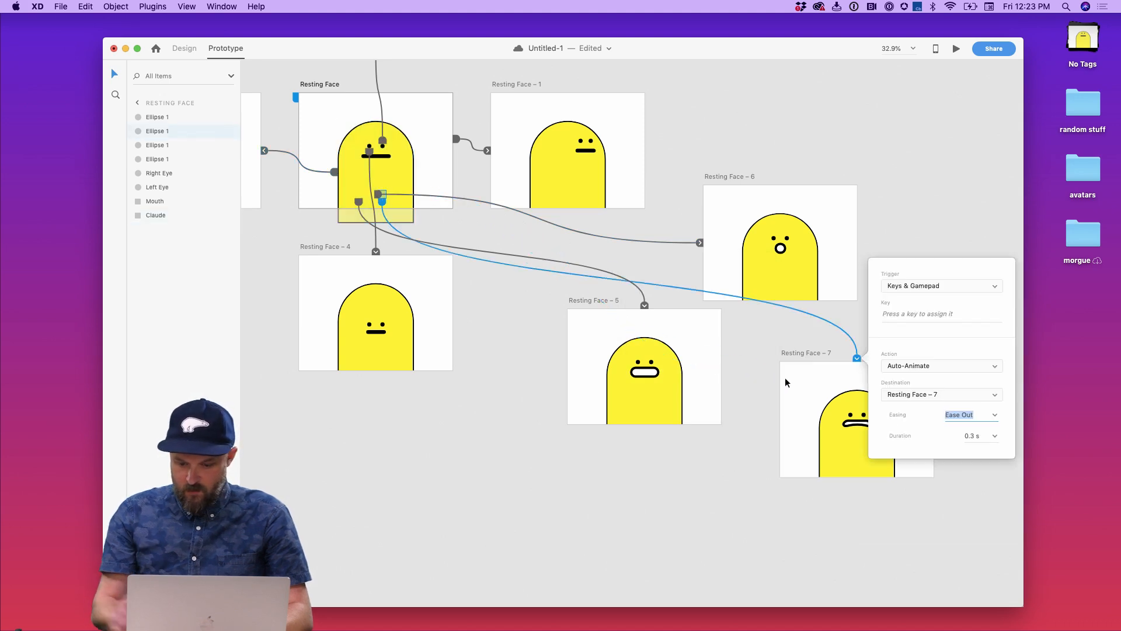
pyautogui.click(903, 318)
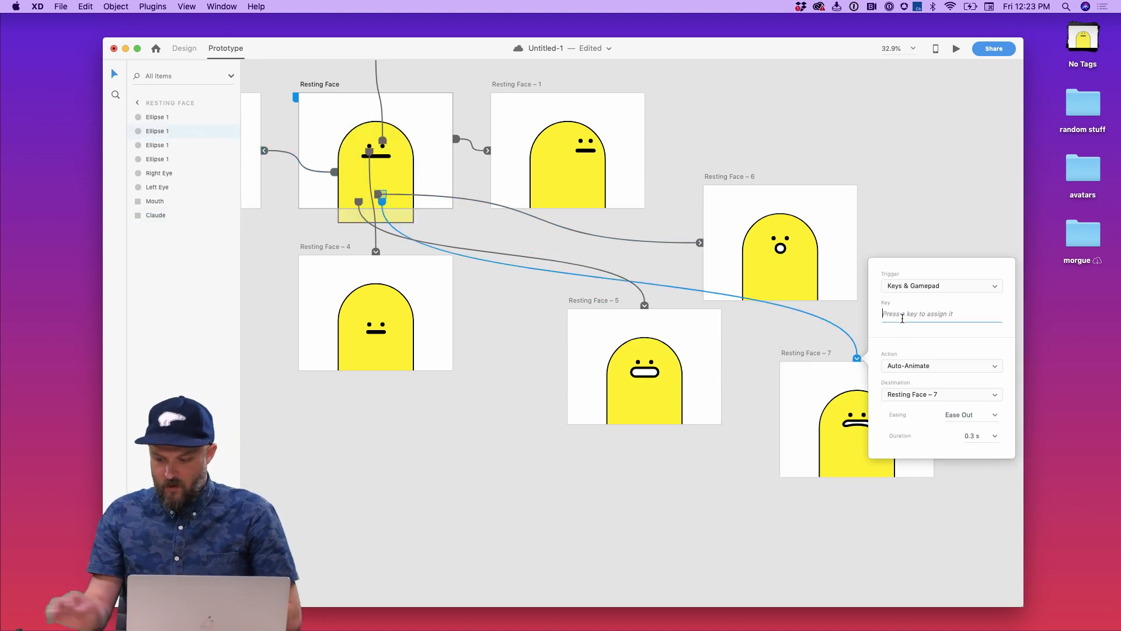
pyautogui.click(829, 374)
# Step: Check the connections of the three mouth artboards and remove the one from Resting Face – 6 to Resting Face – 7
pyautogui.scroll(-5, 692, 354)
pyautogui.click(695, 358)
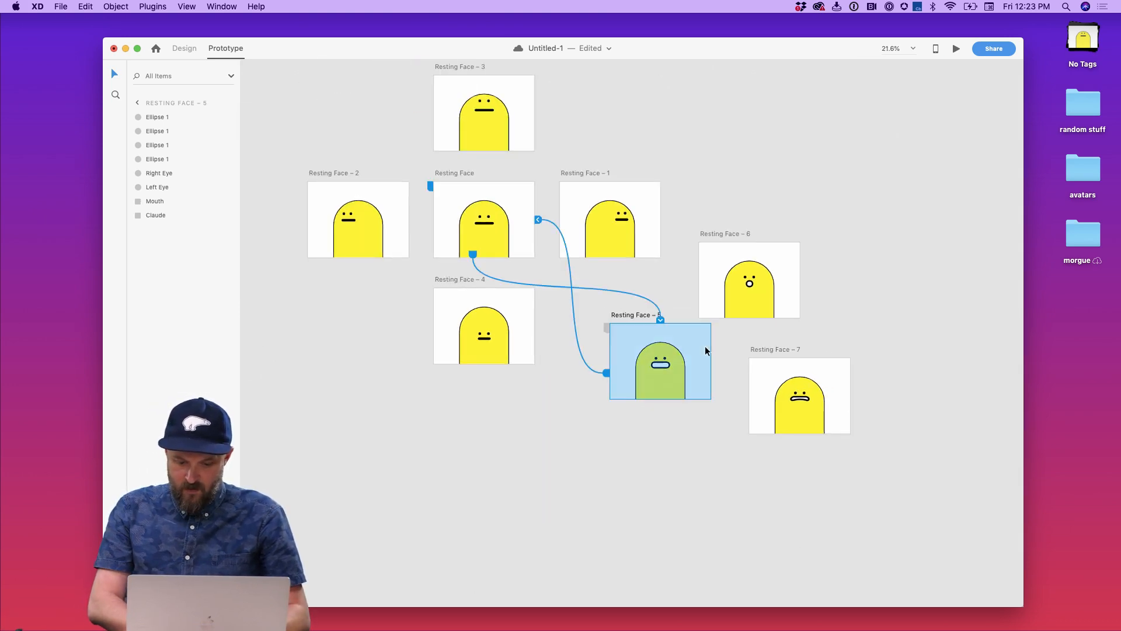
pyautogui.click(722, 250)
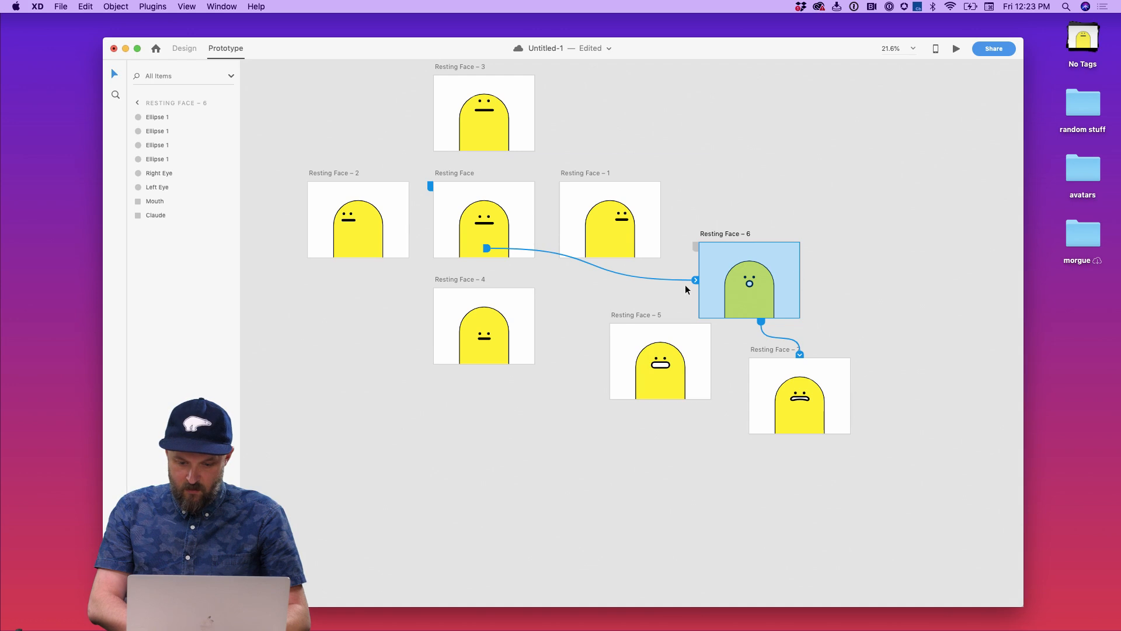
pyautogui.click(824, 371)
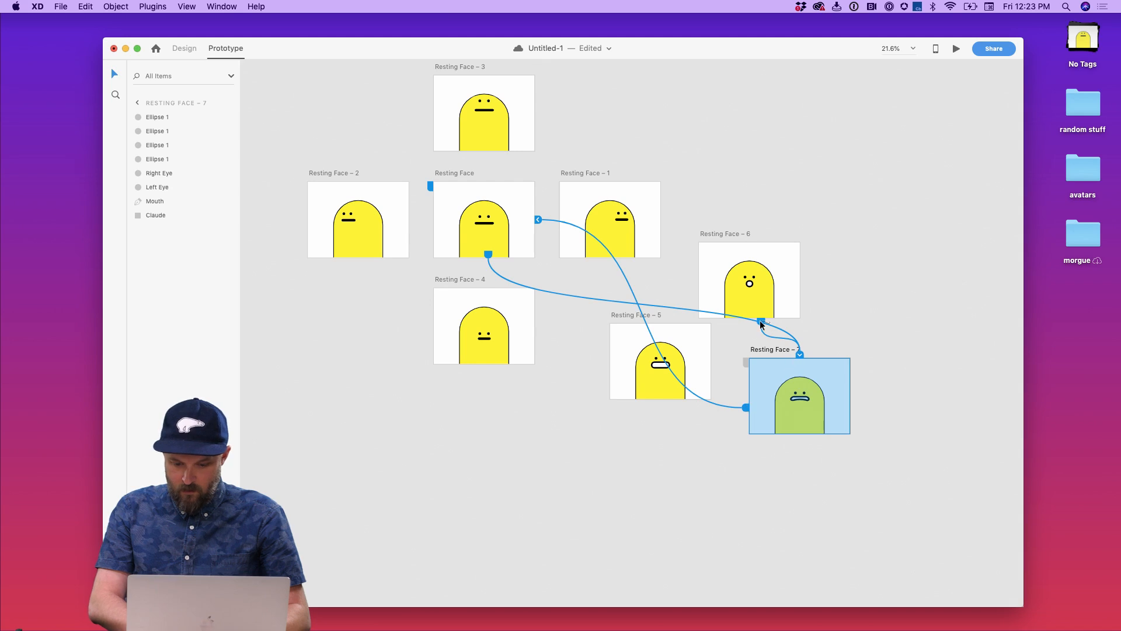
pyautogui.moveTo(761, 323); pyautogui.dragTo(760, 342)
pyautogui.click(757, 373)
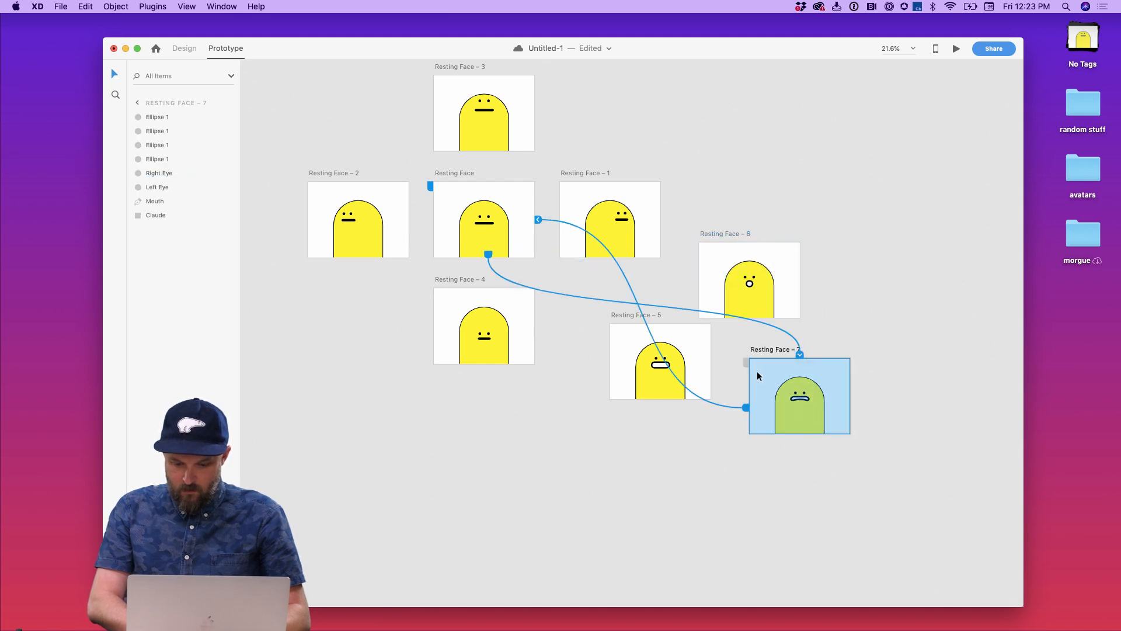
# Step: Connect the Resting Face – 6 artboard back to Resting Face with an Auto-Animate and assign its gamepad trigger
pyautogui.click(782, 303)
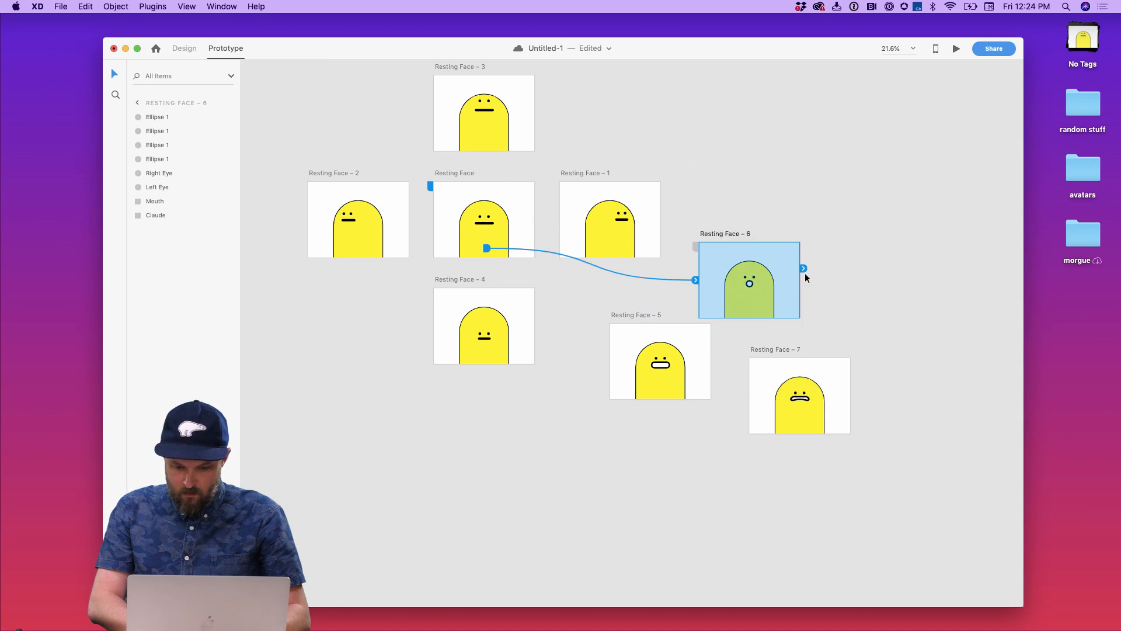
pyautogui.moveTo(804, 267); pyautogui.dragTo(521, 234)
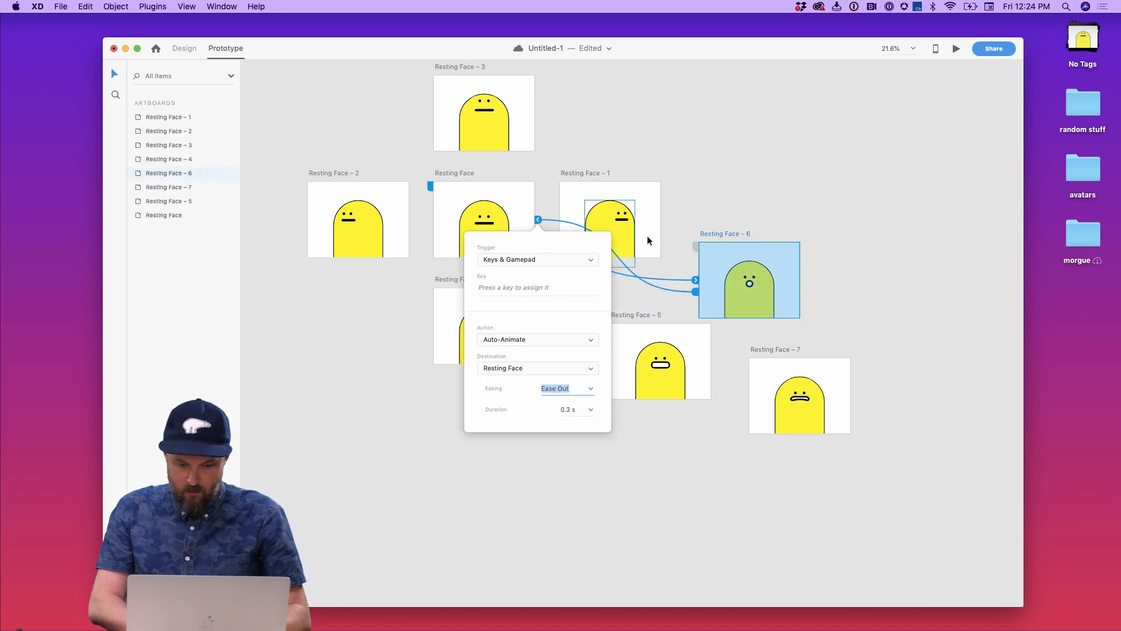
pyautogui.click(551, 289)
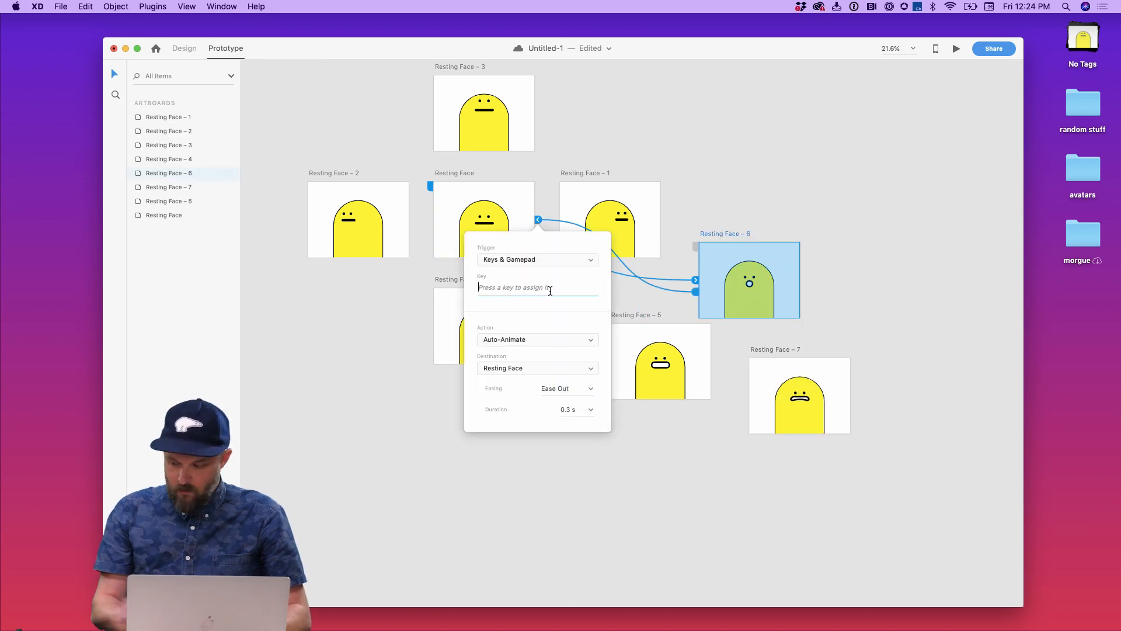
pyautogui.click(764, 181)
# Step: Connect Resting Face – 6's third transparent circle to Resting Face – 7 with a gamepad-triggered Auto-Animate
pyautogui.scroll(5, 779, 333)
pyautogui.click(742, 292)
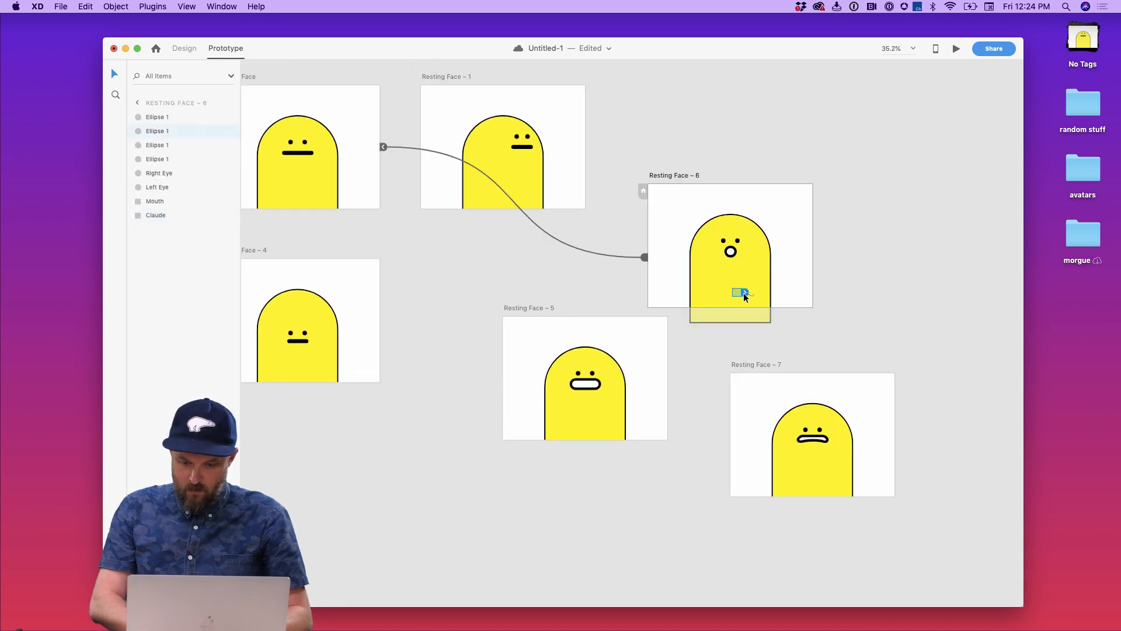
pyautogui.moveTo(742, 292); pyautogui.dragTo(764, 363)
pyautogui.click(855, 327)
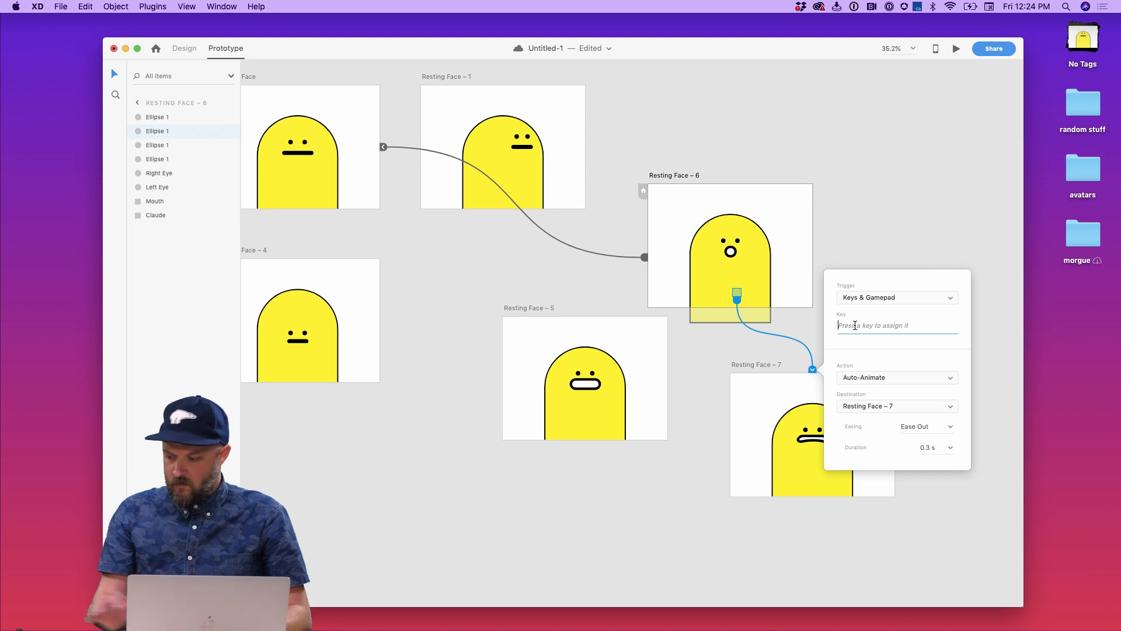
# Step: Connect Resting Face – 6's first transparent circle to Resting Face – 5 with a gamepad-triggered Auto-Animate
pyautogui.click(712, 292)
pyautogui.moveTo(712, 292); pyautogui.dragTo(609, 385)
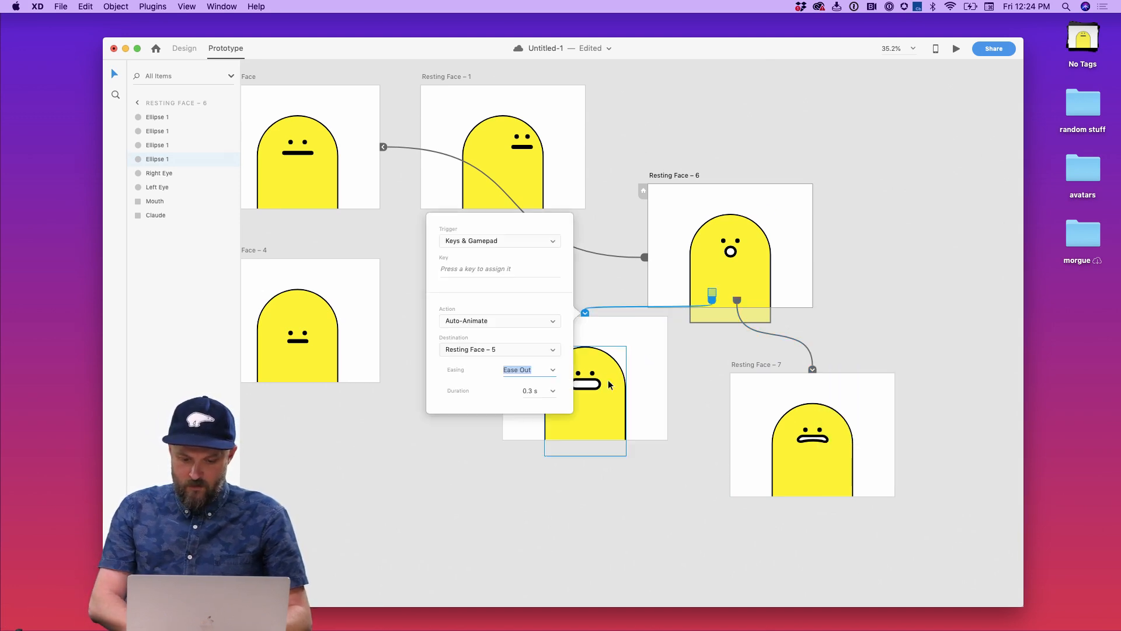
pyautogui.click(493, 270)
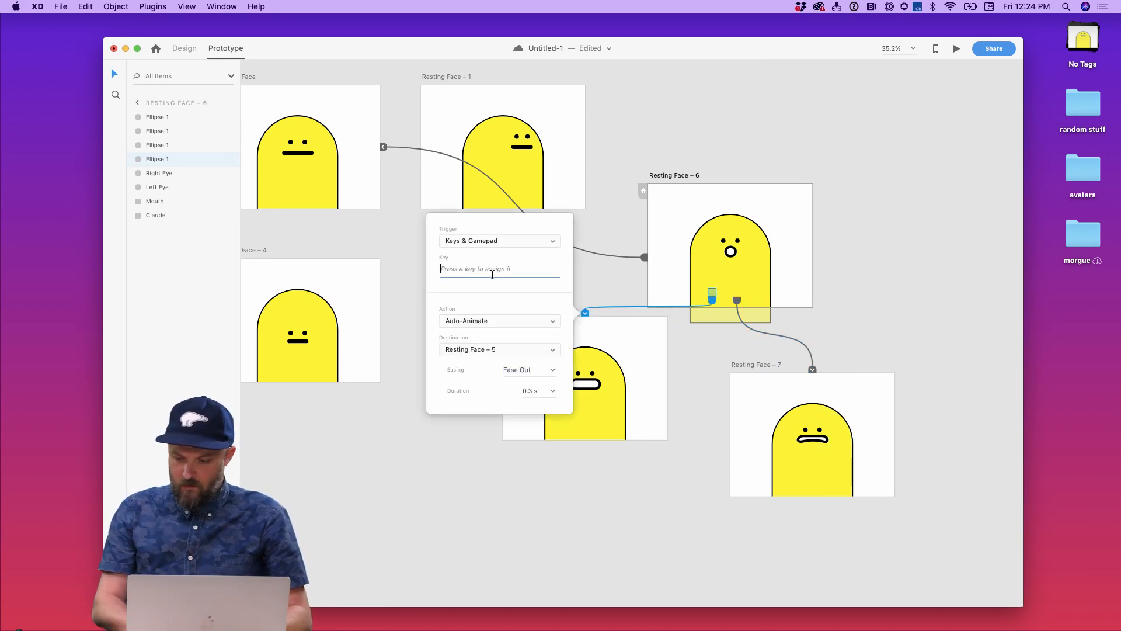
# Step: Connect Resting Face – 5's second transparent circle to Resting Face – 6 and its third to Resting Face – 7 with gamepad-triggered Auto-Animates
pyautogui.click(558, 422)
pyautogui.doubleClick(563, 426)
pyautogui.moveTo(575, 424); pyautogui.dragTo(518, 434)
pyautogui.click(582, 424)
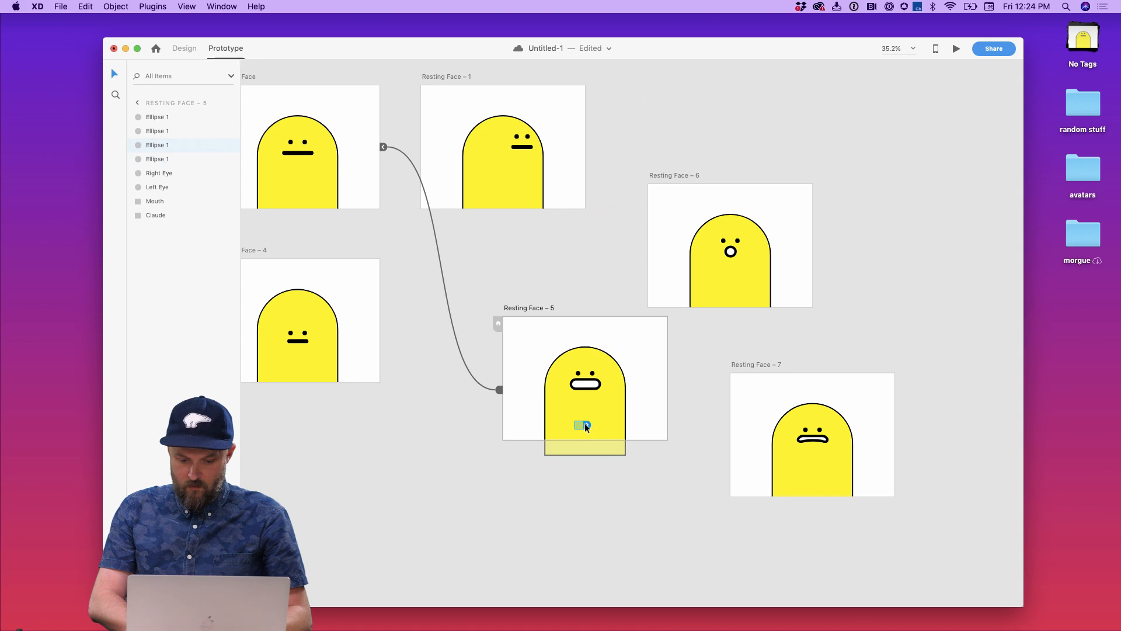
pyautogui.moveTo(584, 424); pyautogui.dragTo(695, 273)
pyautogui.click(657, 94)
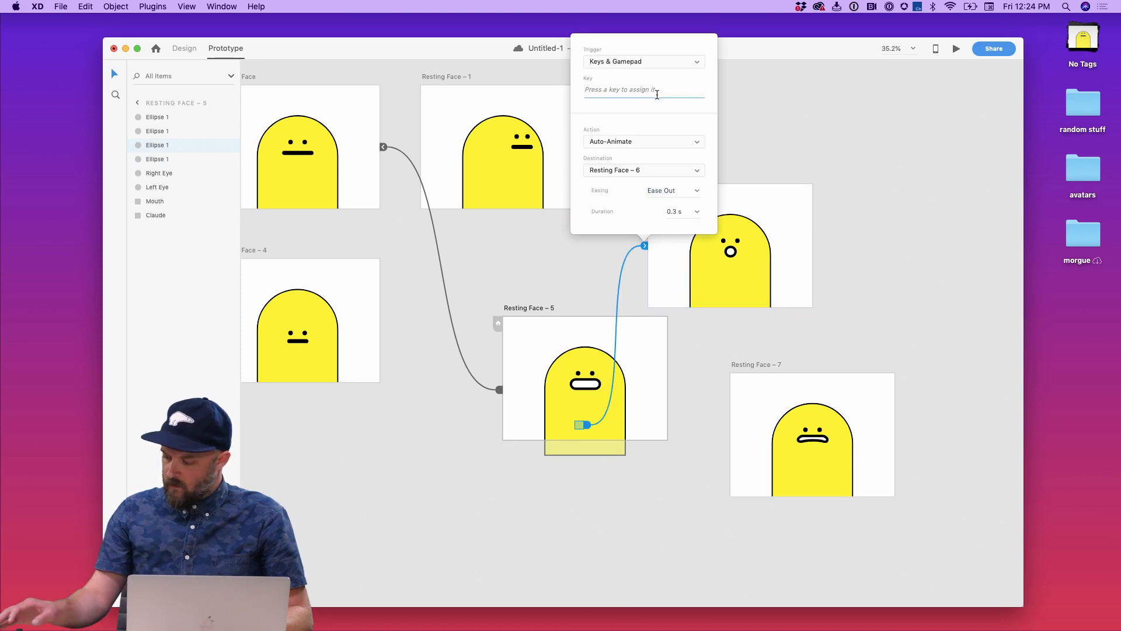
pyautogui.click(594, 426)
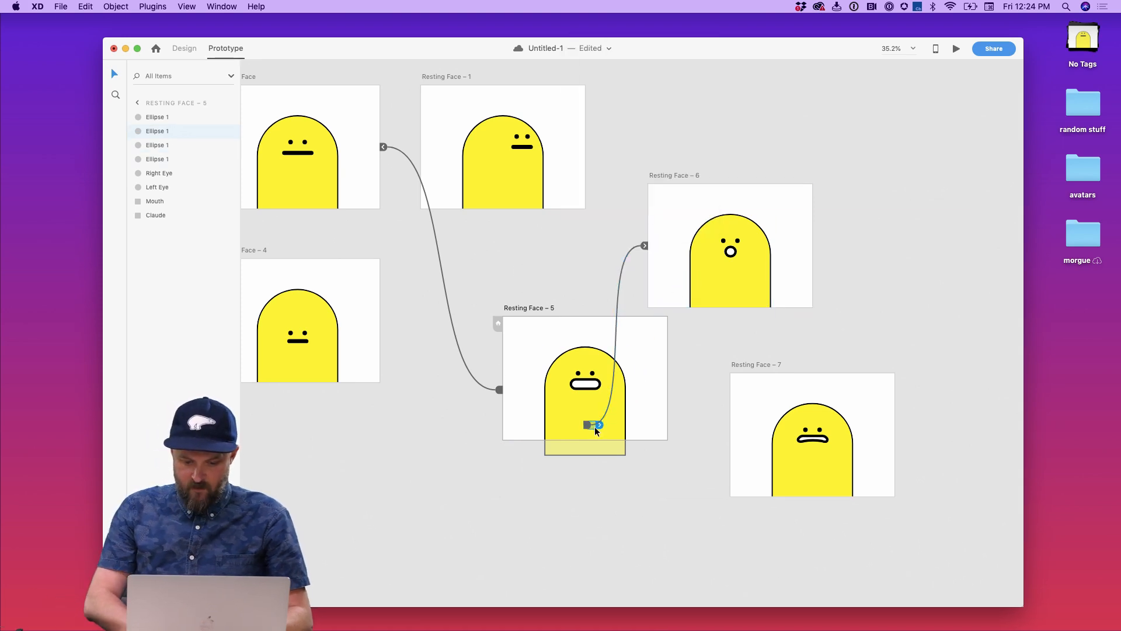
pyautogui.moveTo(599, 422); pyautogui.dragTo(812, 444)
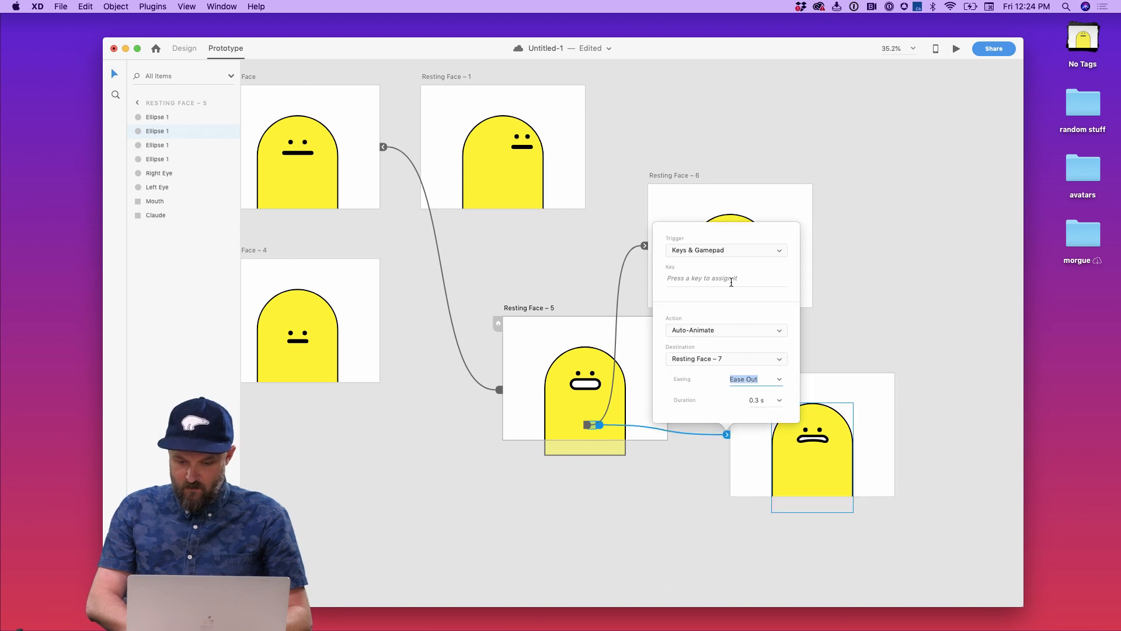
# Step: Connect Resting Face – 7's first circle to Resting Face – 5 with Square and its second circle to Resting Face – 6, both as gamepad-triggered Auto-Animates
pyautogui.click(784, 483)
pyautogui.moveTo(801, 482); pyautogui.dragTo(629, 400)
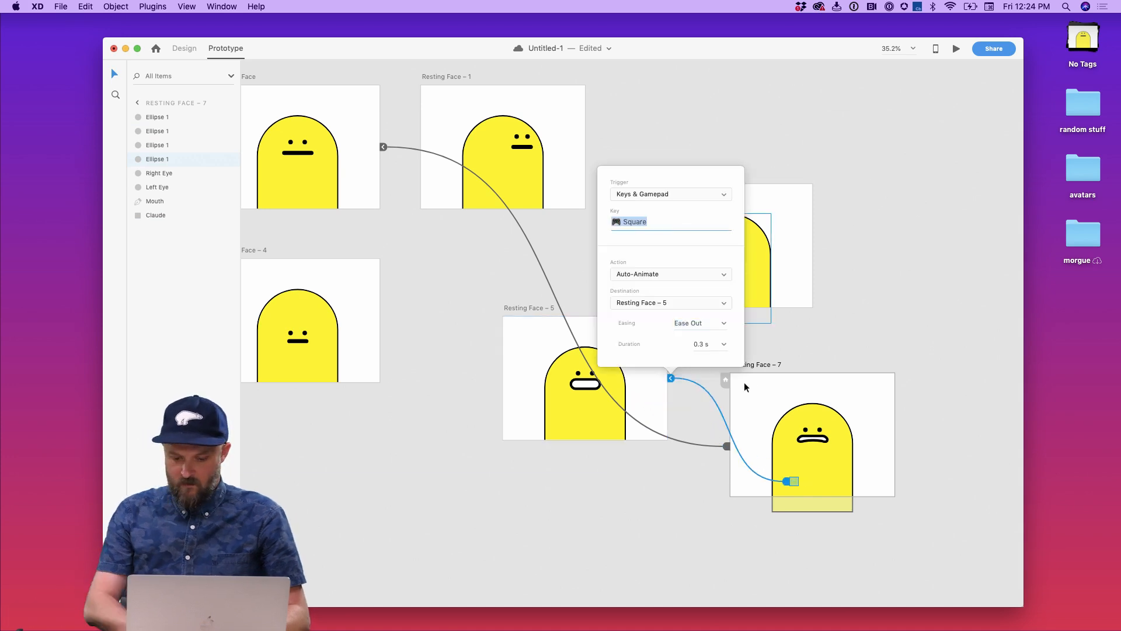
pyautogui.click(819, 482)
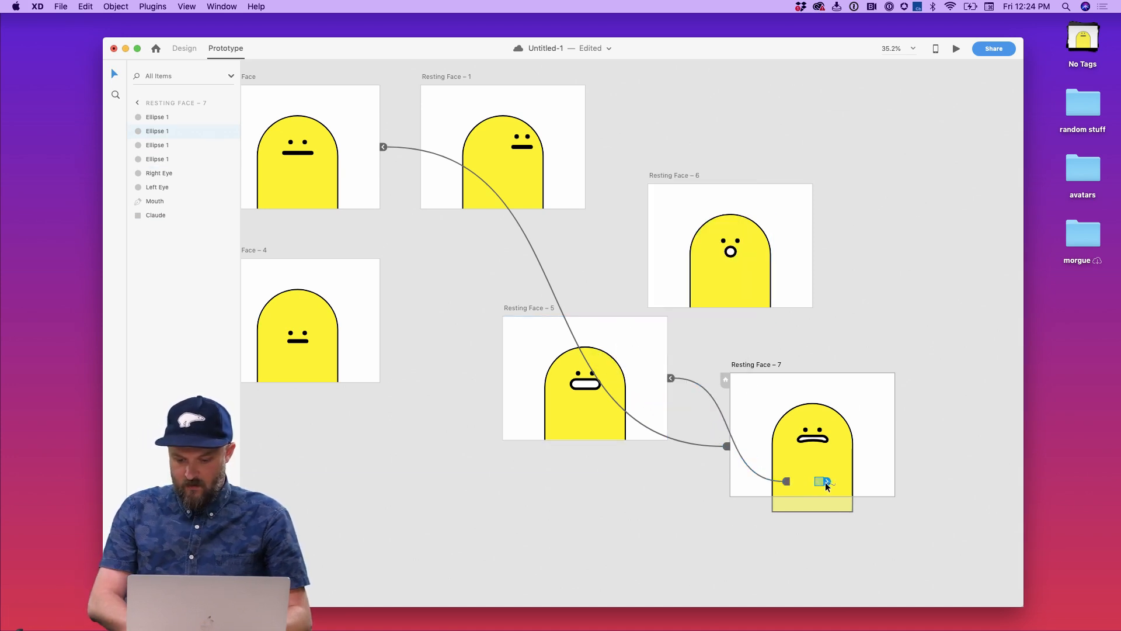
pyautogui.click(825, 482)
pyautogui.click(804, 482)
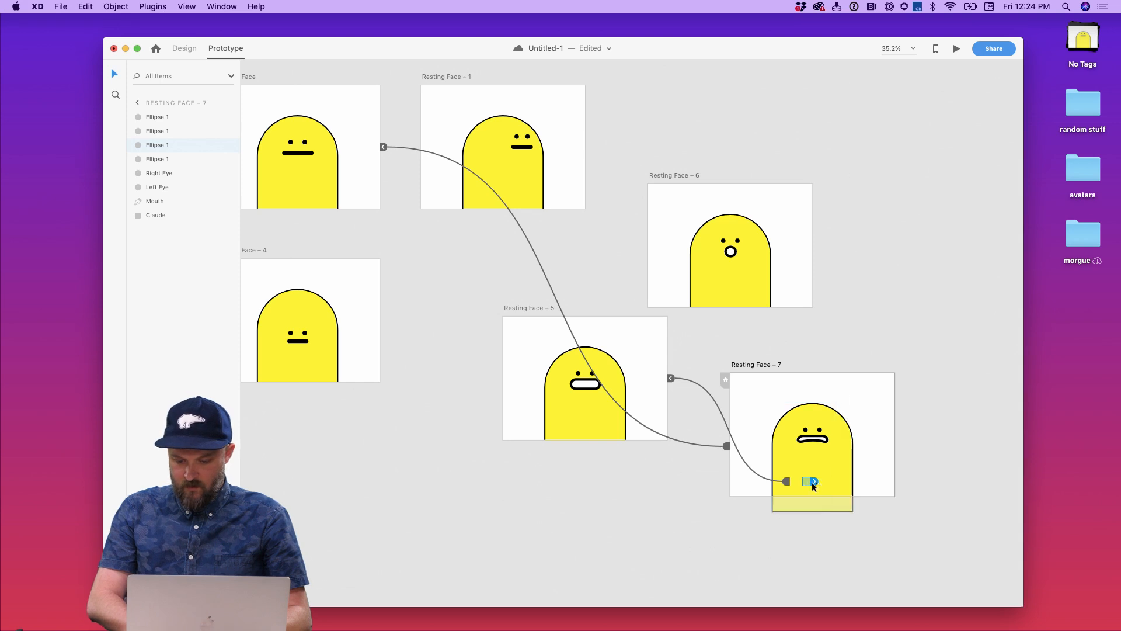
pyautogui.moveTo(814, 481); pyautogui.dragTo(796, 274)
pyautogui.click(656, 268)
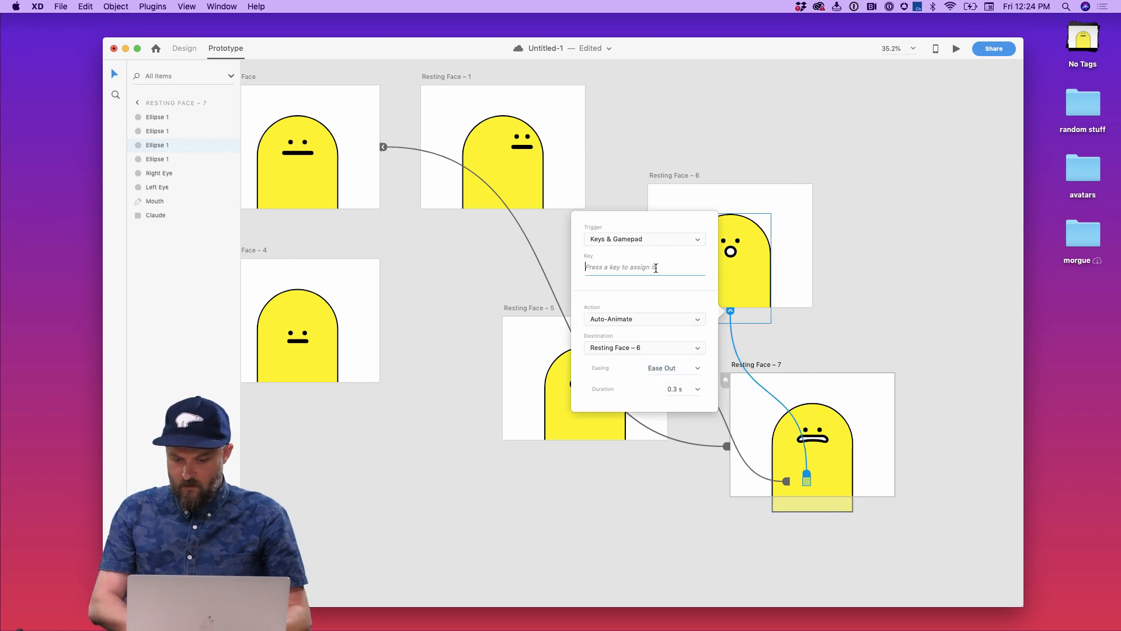
pyautogui.click(651, 197)
# Step: Preview the prototype from Resting Face, inspect its connection to Resting Face – 7, and close the preview
pyautogui.click(375, 120)
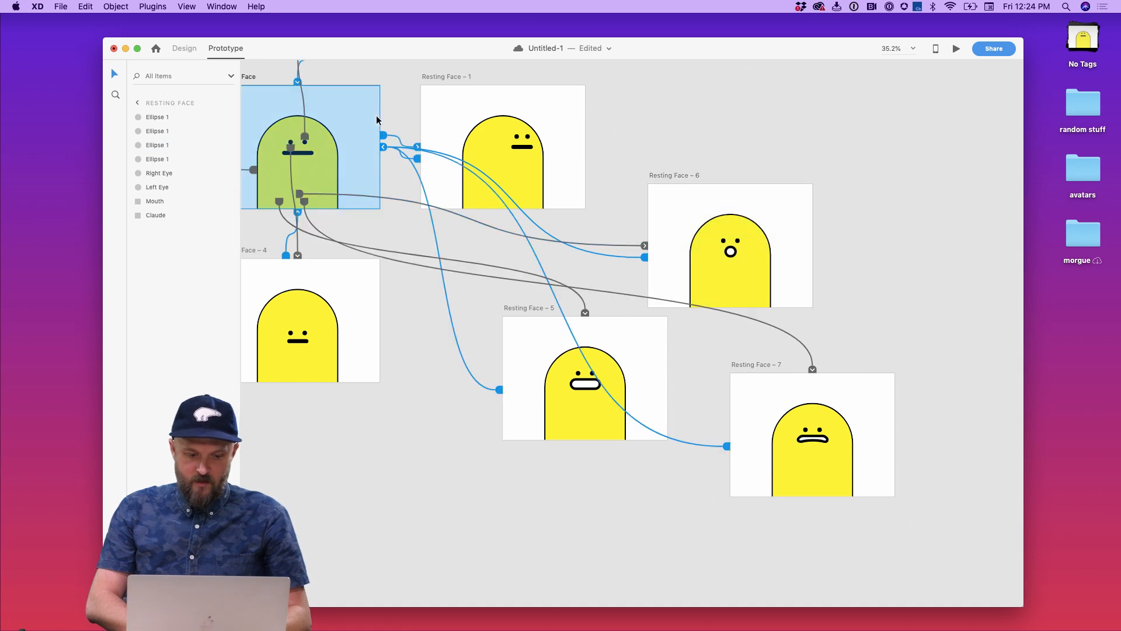
pyautogui.click(955, 51)
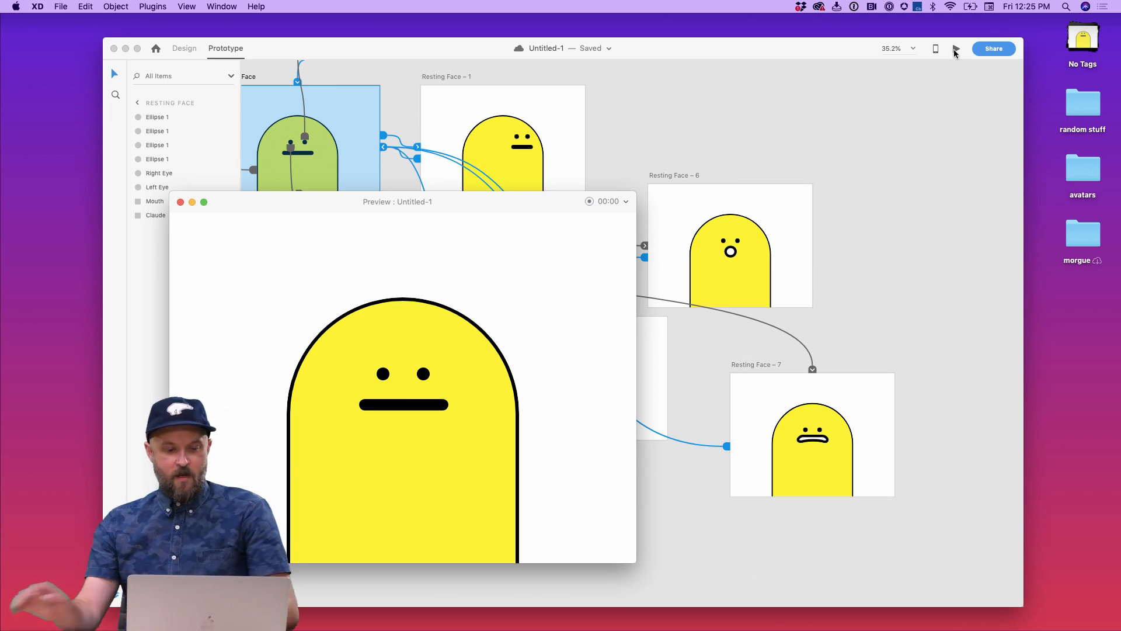
pyautogui.click(813, 369)
pyautogui.click(813, 369)
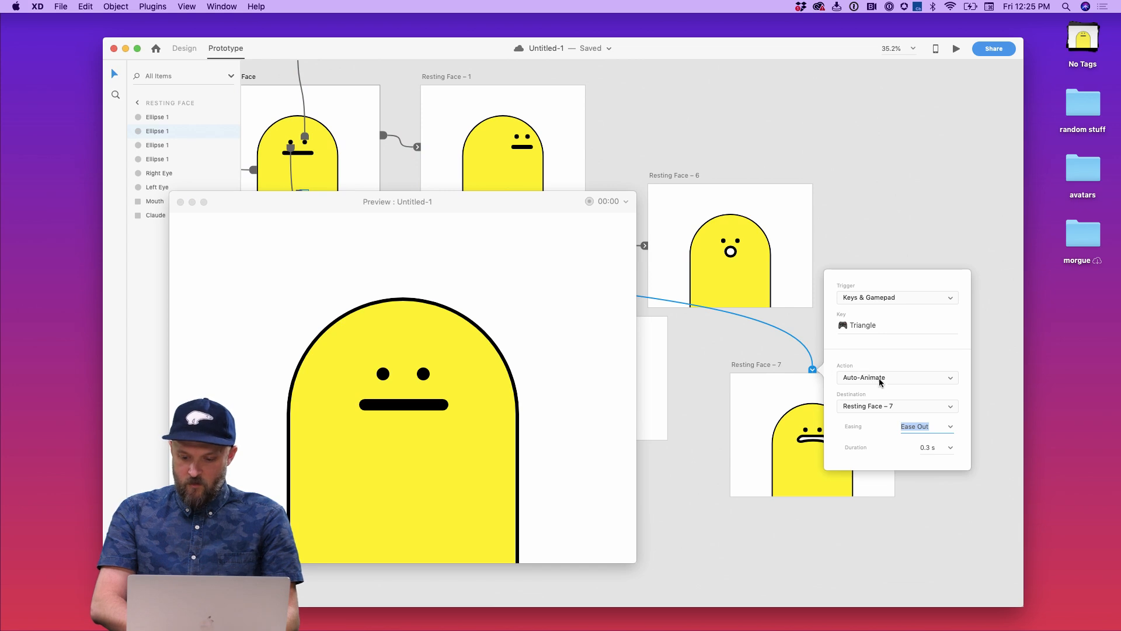
pyautogui.click(751, 344)
pyautogui.scroll(2, 833, 416)
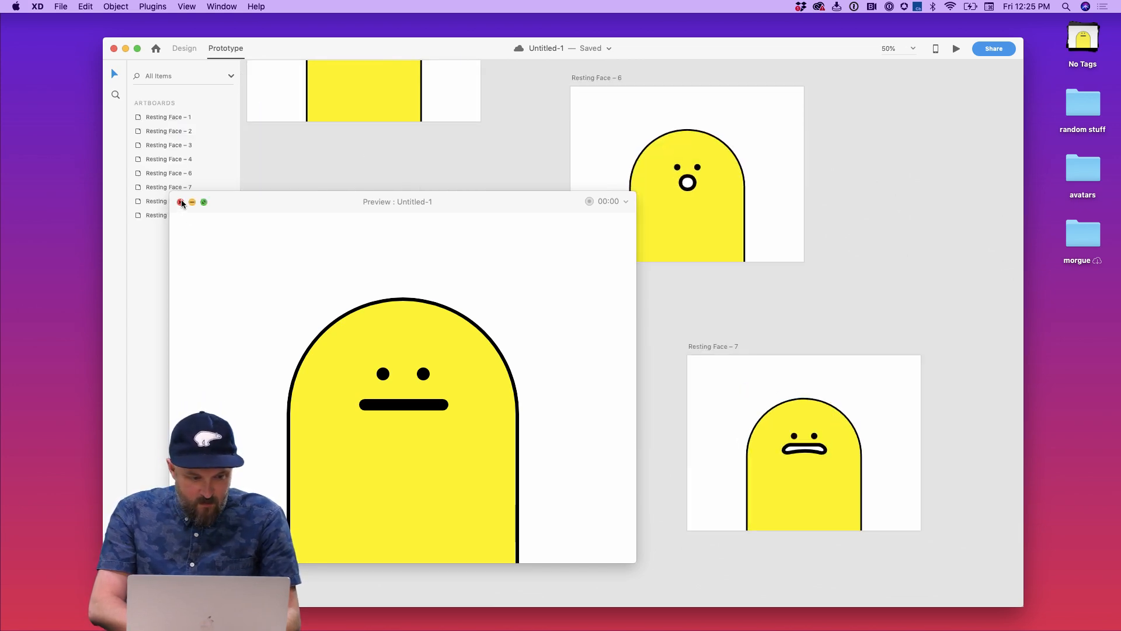
pyautogui.click(180, 203)
# Step: Compare the Mouth layers of Resting Face and artboards 1, 5, 6 and 7, checking their shape types and properties in Design mode
pyautogui.click(801, 449)
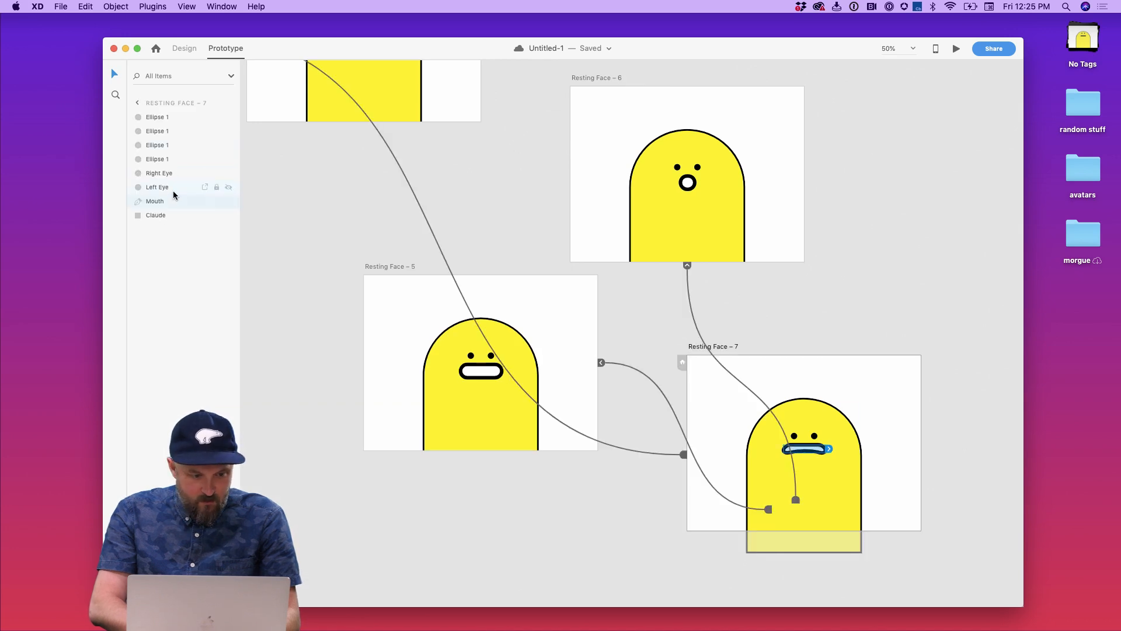
pyautogui.click(482, 373)
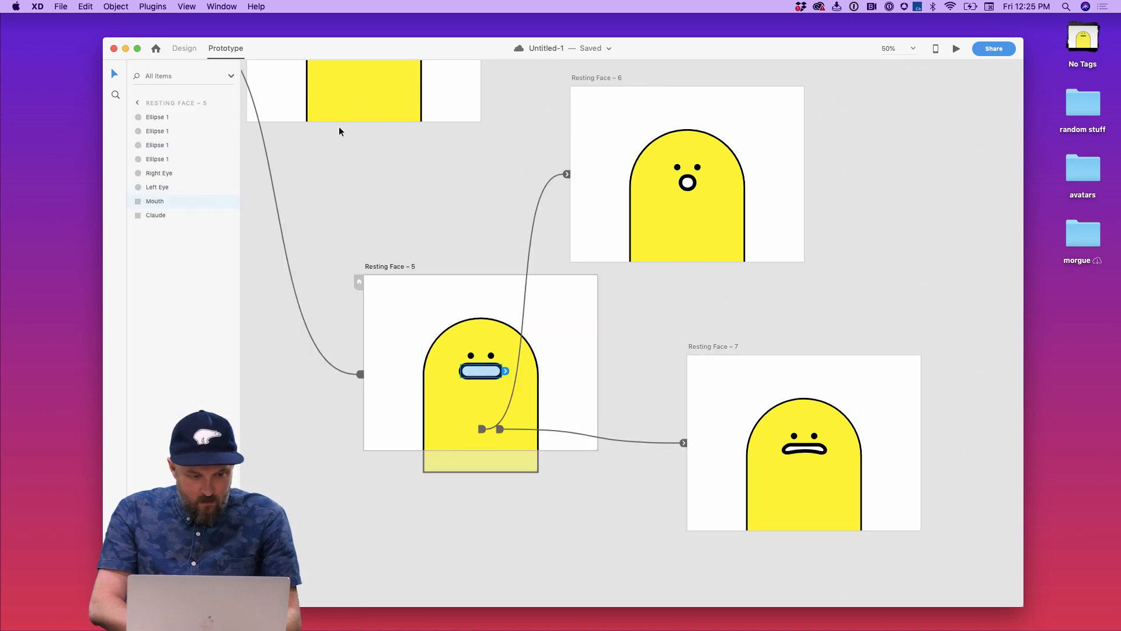
pyautogui.scroll(3, 406, 175)
pyautogui.click(386, 153)
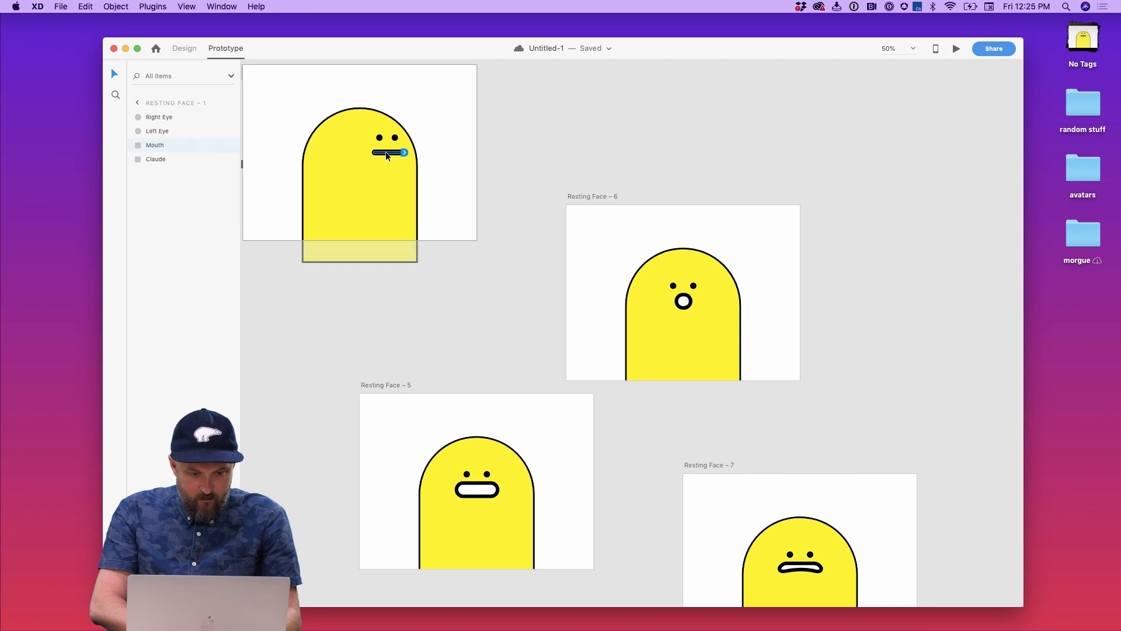
pyautogui.click(184, 49)
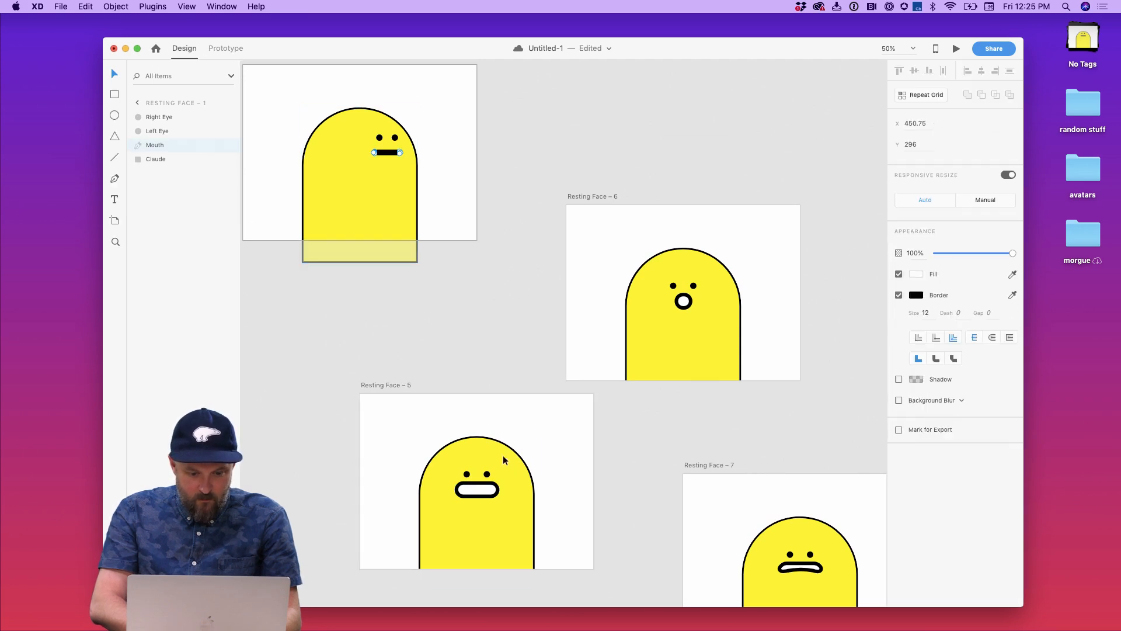
pyautogui.click(485, 489)
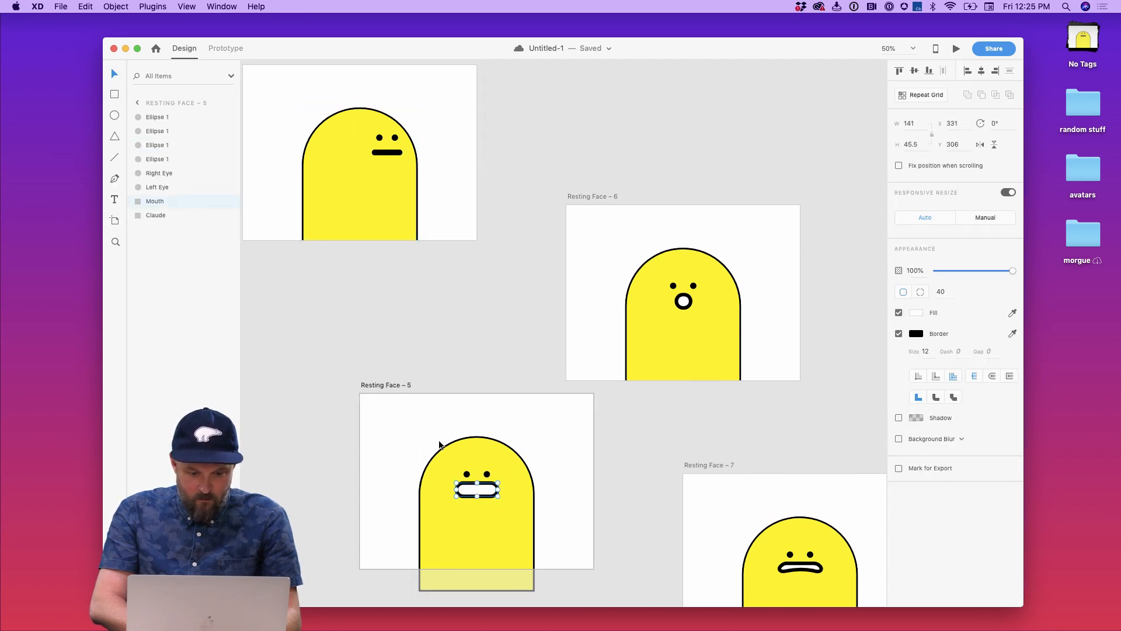
pyautogui.click(682, 301)
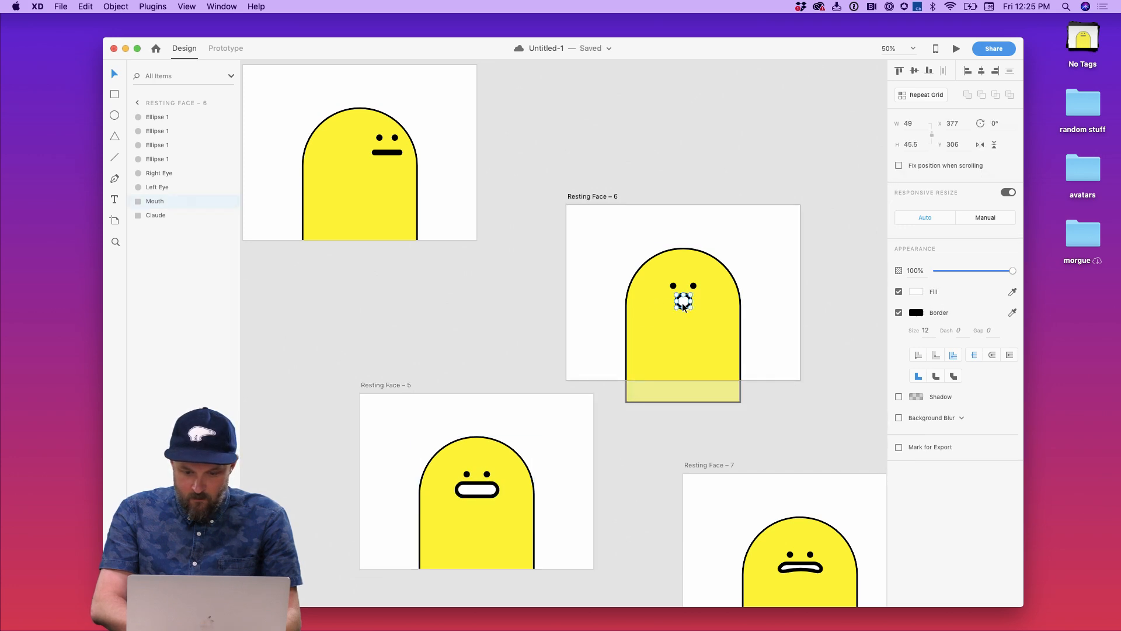
pyautogui.click(791, 566)
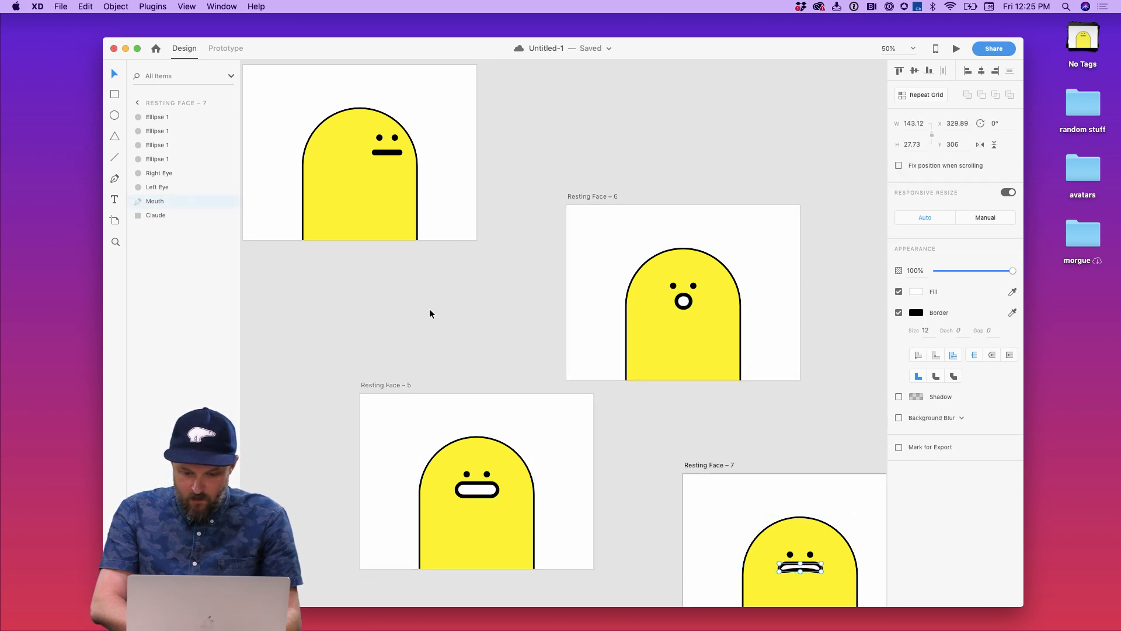
pyautogui.scroll(5, 429, 310)
pyautogui.hscroll(-5, 430, 310)
pyautogui.hscroll(1, 415, 315)
pyautogui.scroll(-1, 414, 316)
pyautogui.click(338, 345)
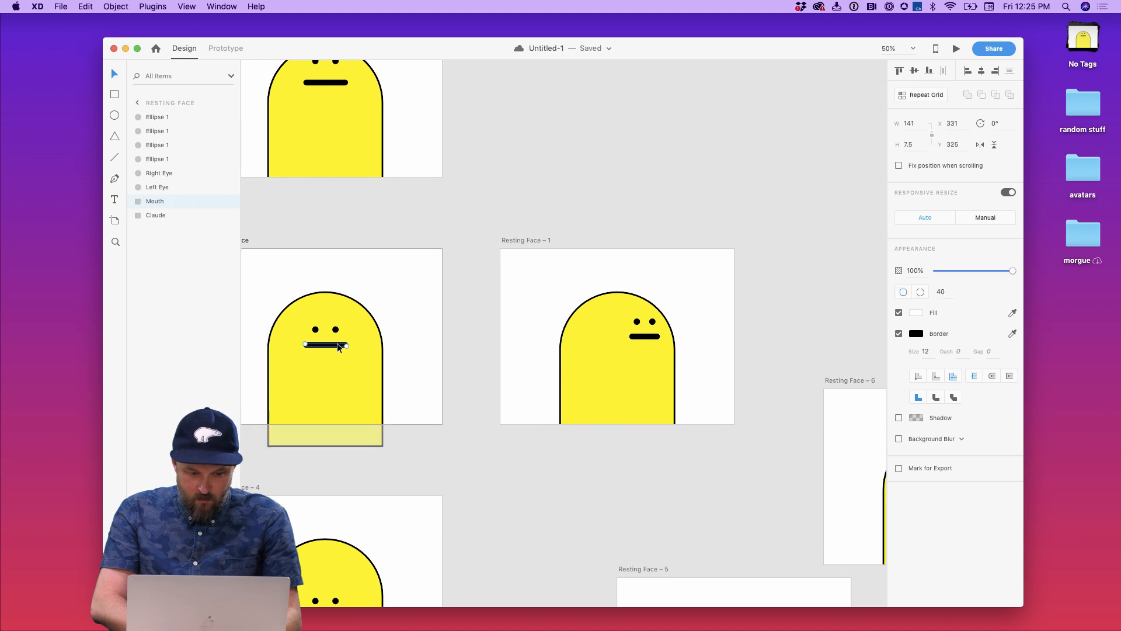
# Step: Preview the prototype again, close the preview window, and cancel closing the document
pyautogui.click(956, 49)
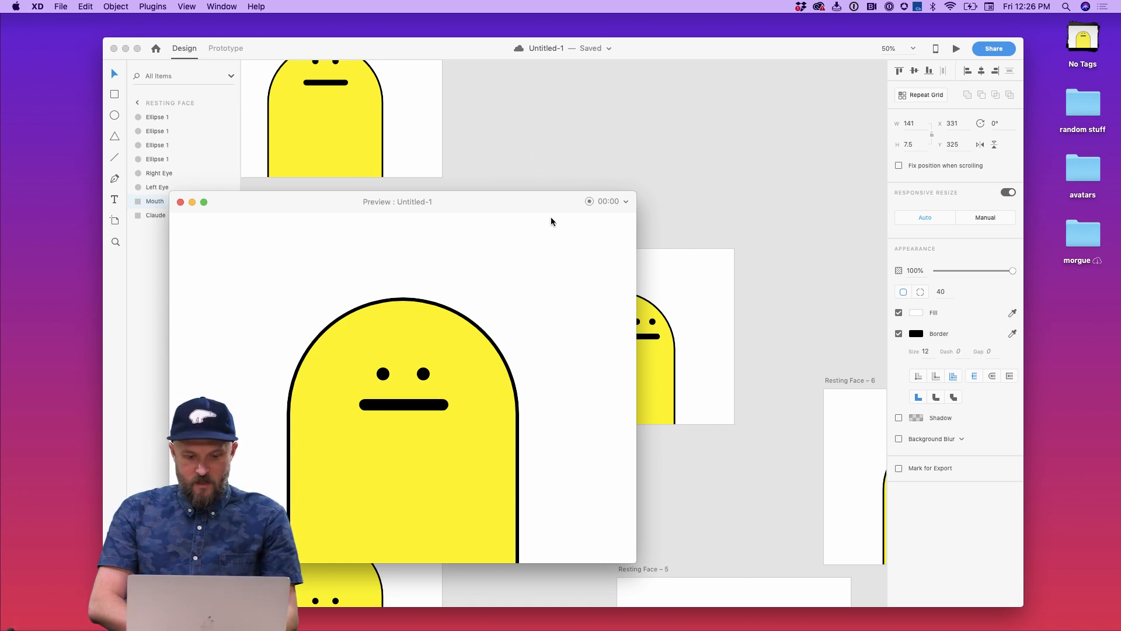
pyautogui.press('super+w')
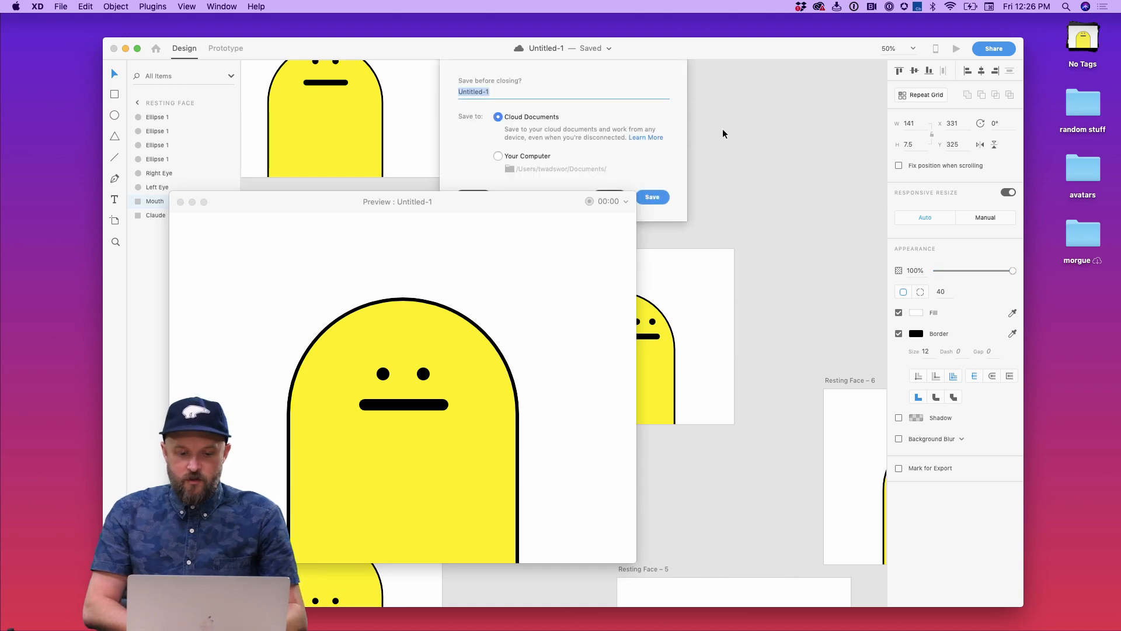
pyautogui.click(181, 202)
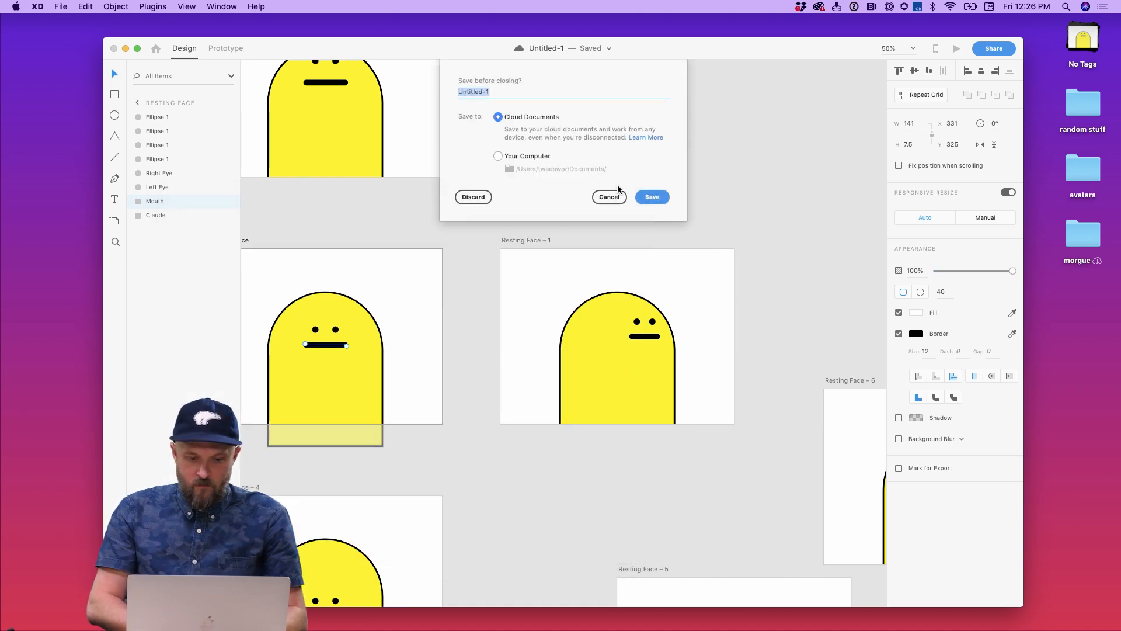
pyautogui.click(611, 197)
# Step: Convert the Mouth rectangle on the Resting Face artboard to an editable path
pyautogui.click(573, 227)
pyautogui.press('super+0')
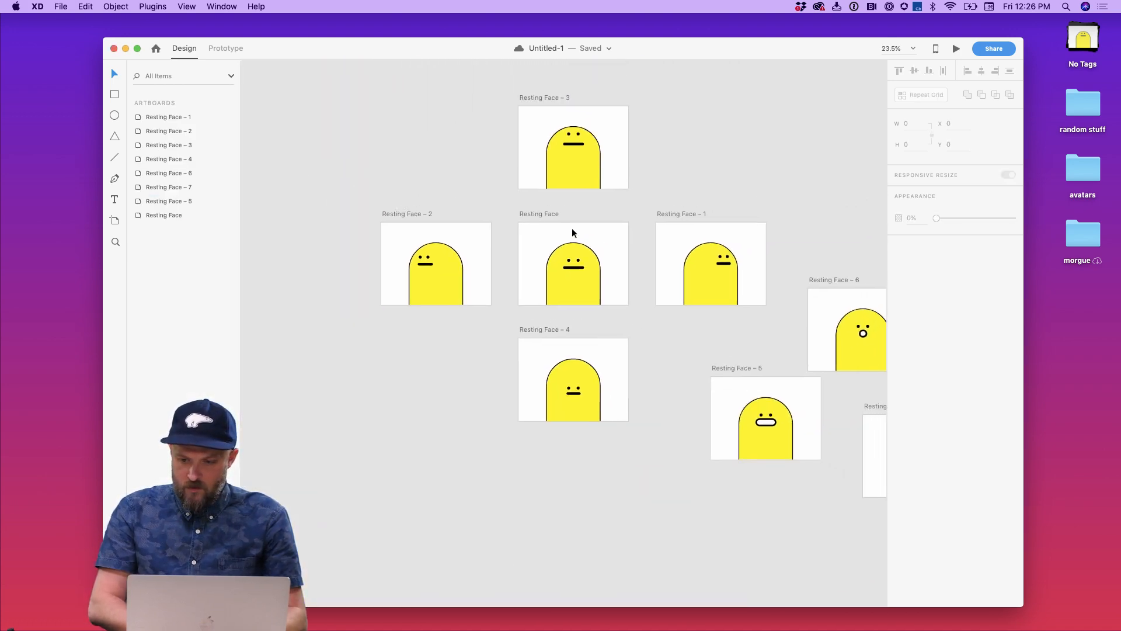
pyautogui.hscroll(1, 573, 229)
pyautogui.click(589, 264)
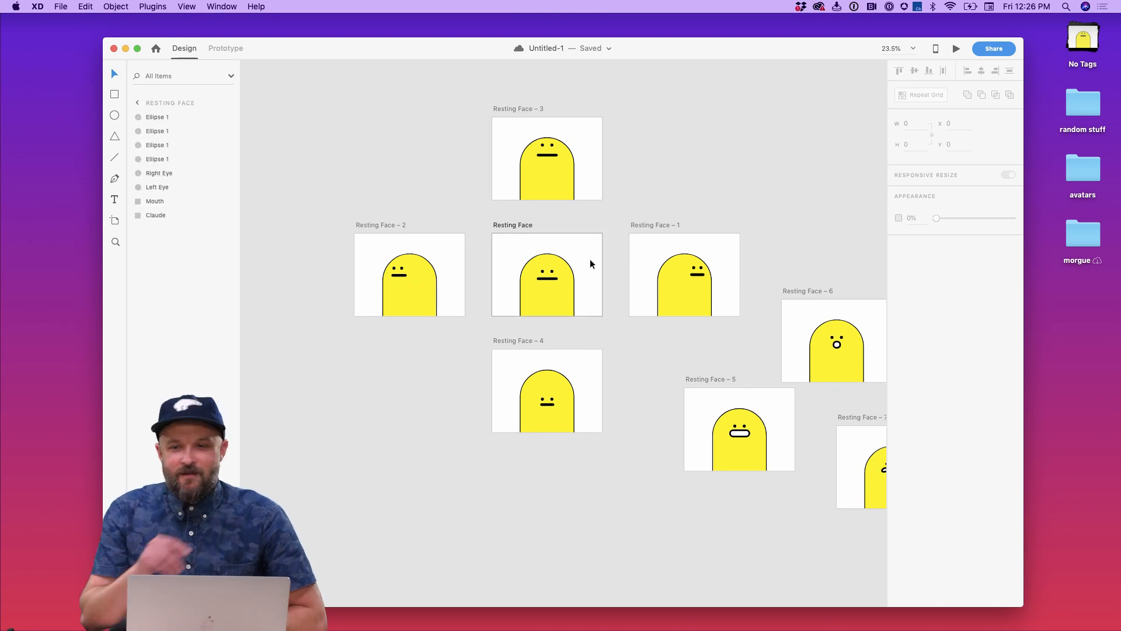
pyautogui.scroll(-3, 713, 374)
pyautogui.hscroll(1, 714, 373)
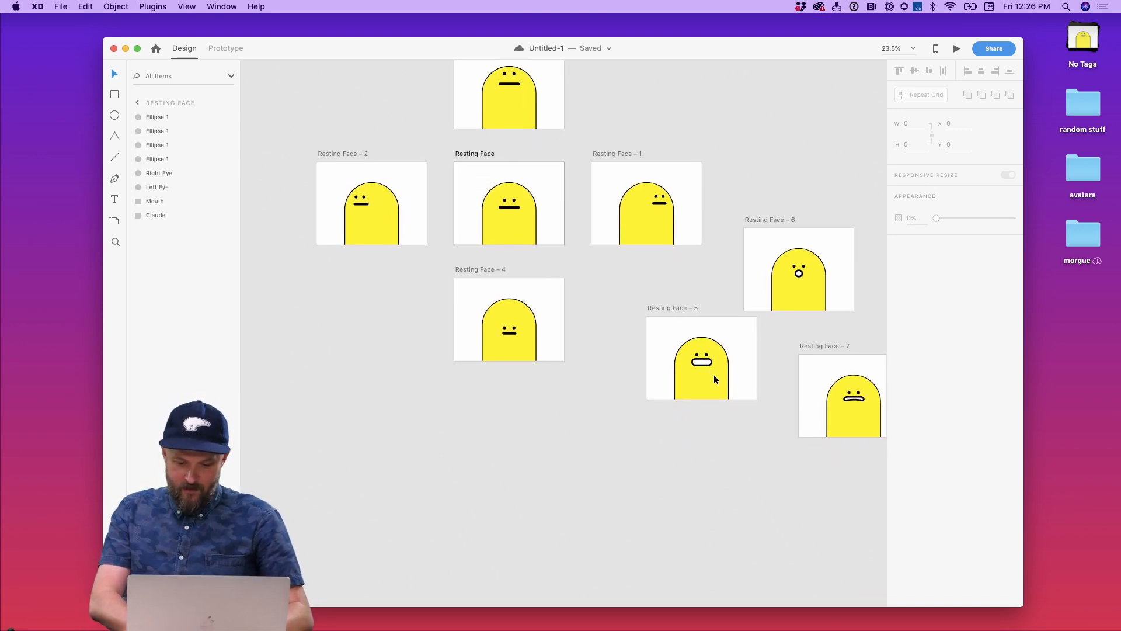
pyautogui.click(514, 204)
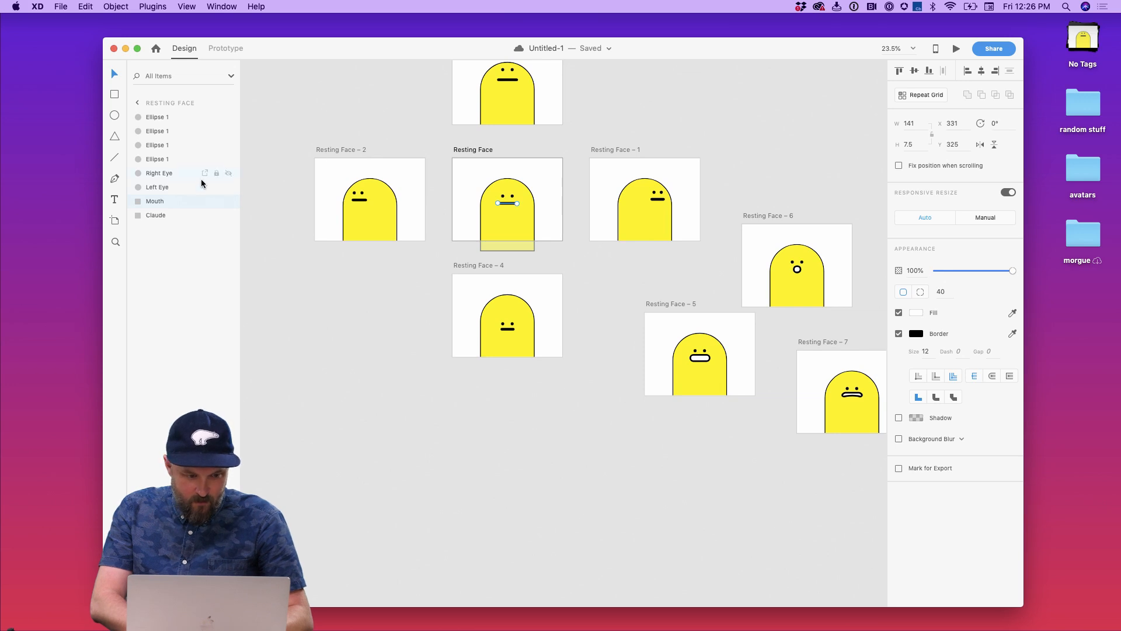
pyautogui.scroll(2, 499, 209)
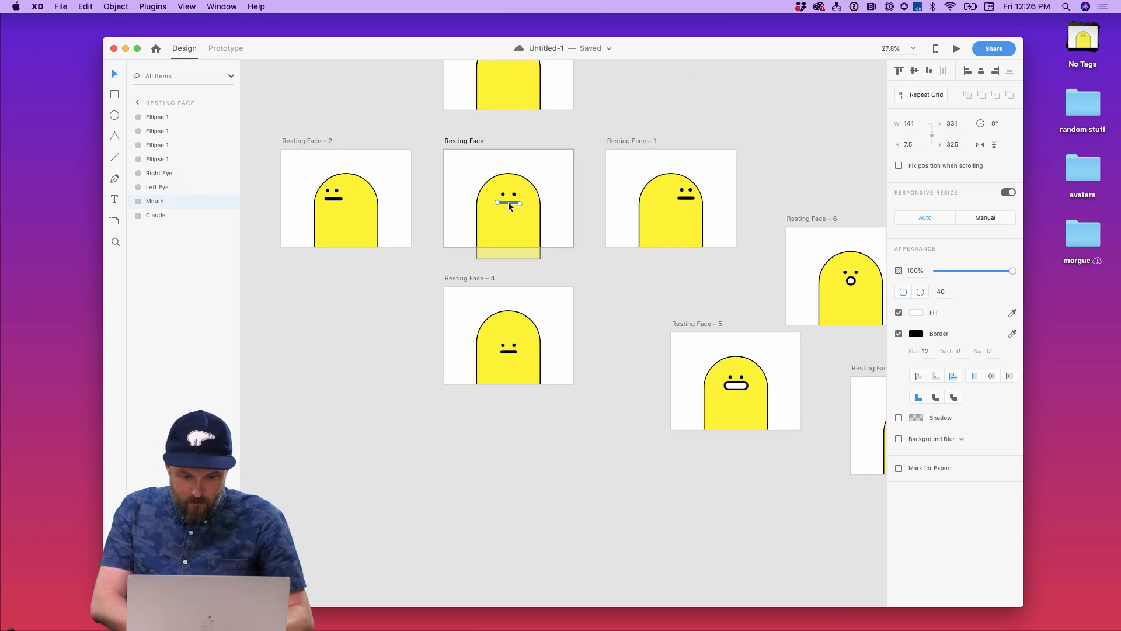
pyautogui.doubleClick(508, 204)
pyautogui.press('Escape')
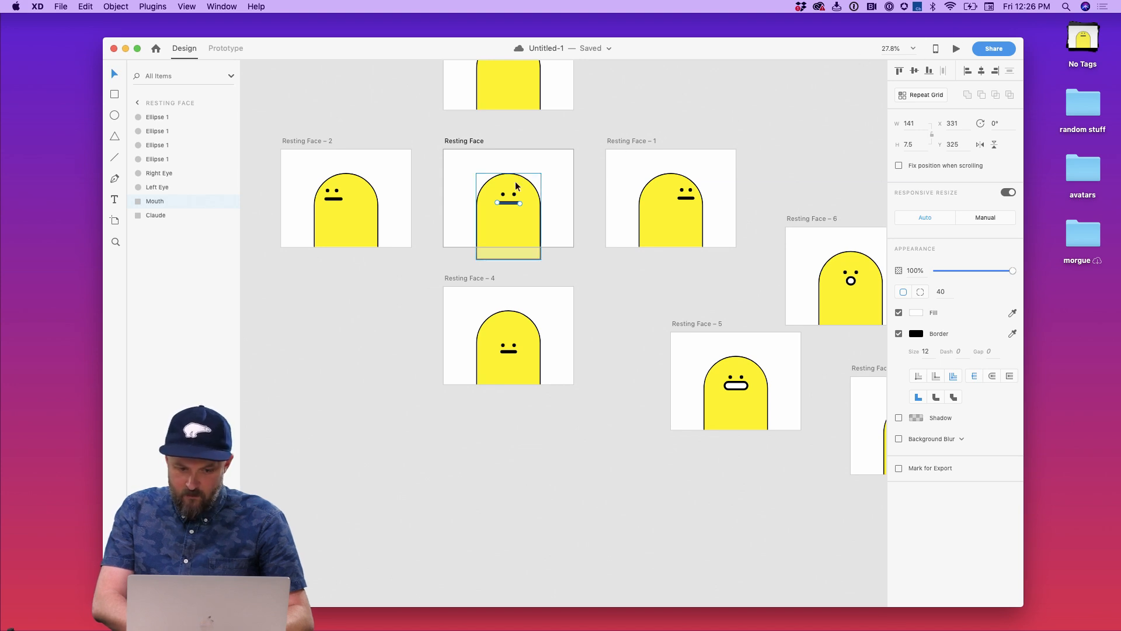
pyautogui.doubleClick(509, 204)
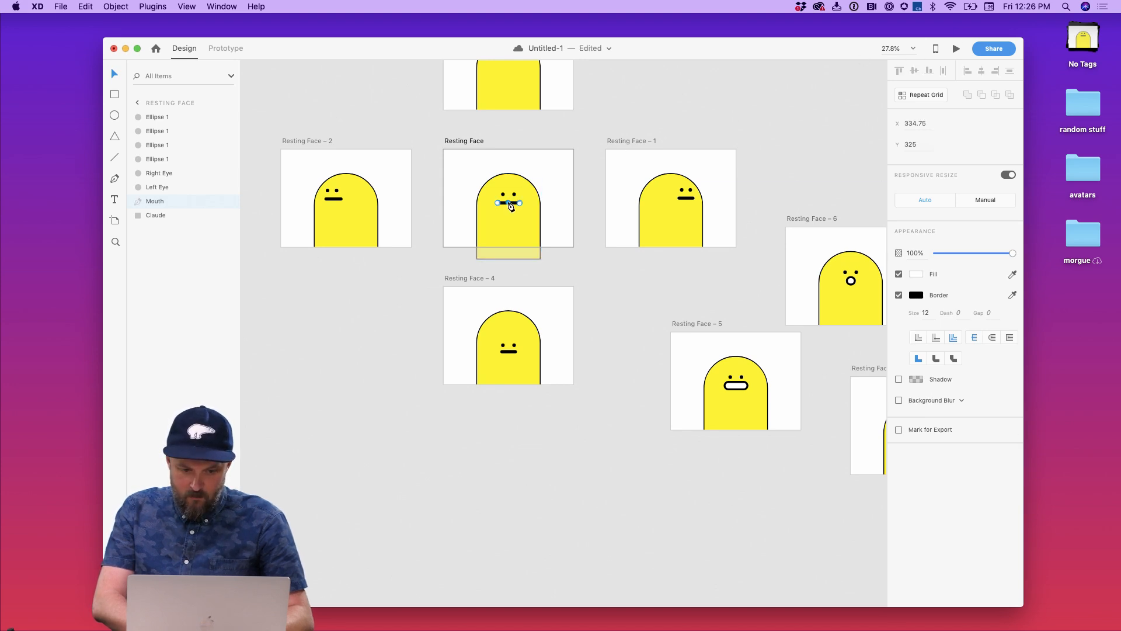
pyautogui.click(558, 166)
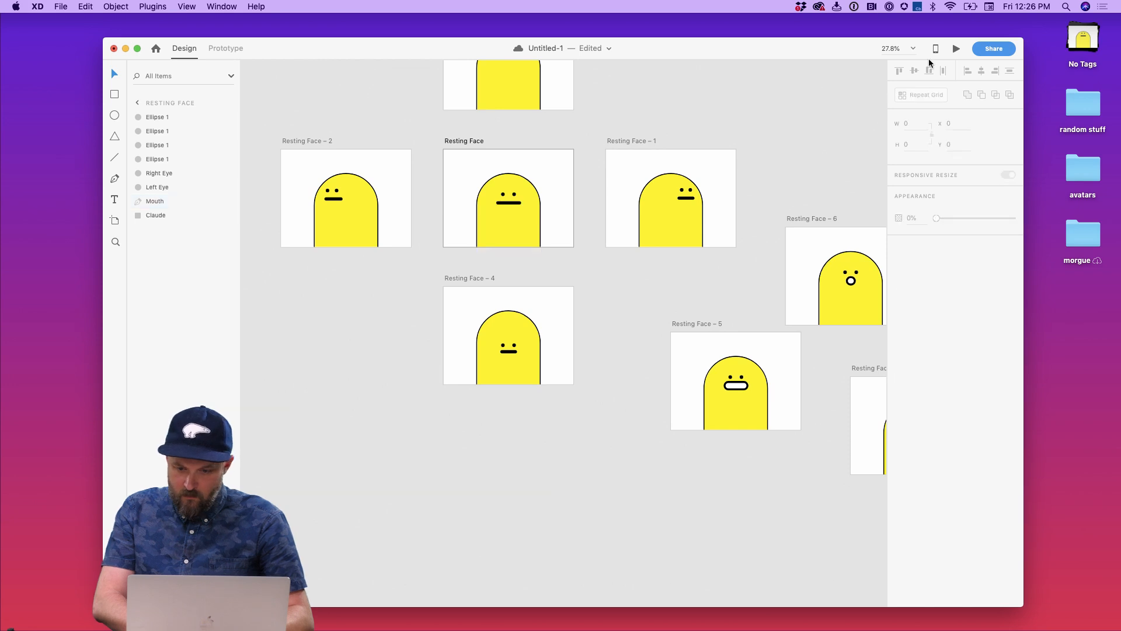
# Step: Preview the prototype and trigger the mouth shapes in turn to test their transitions
pyautogui.click(959, 49)
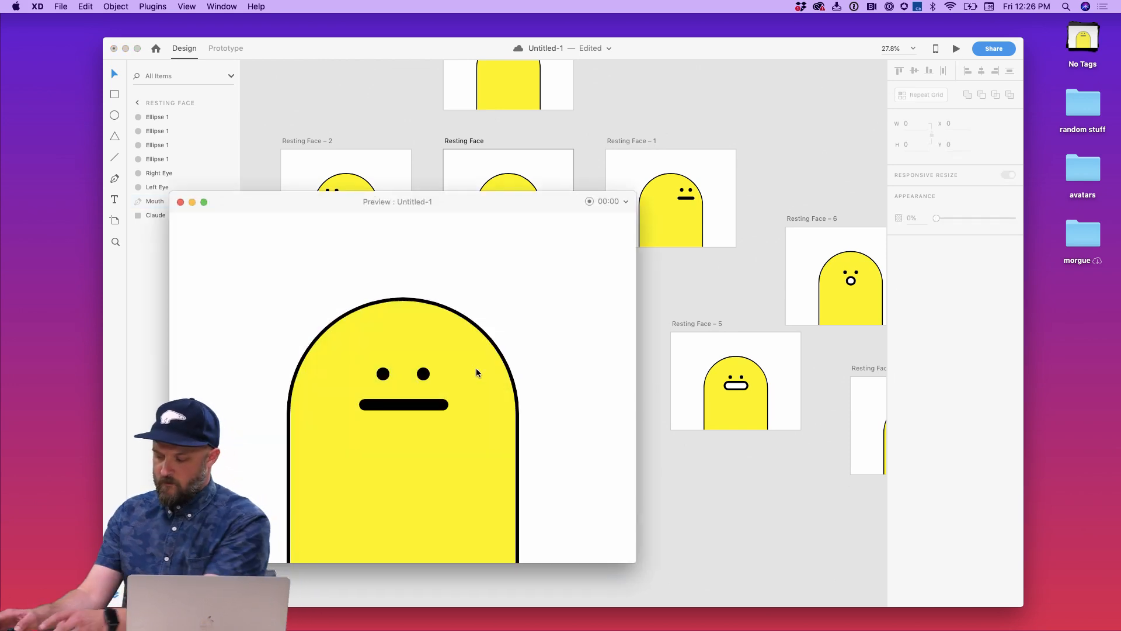
pyautogui.press('a')
pyautogui.press('a')
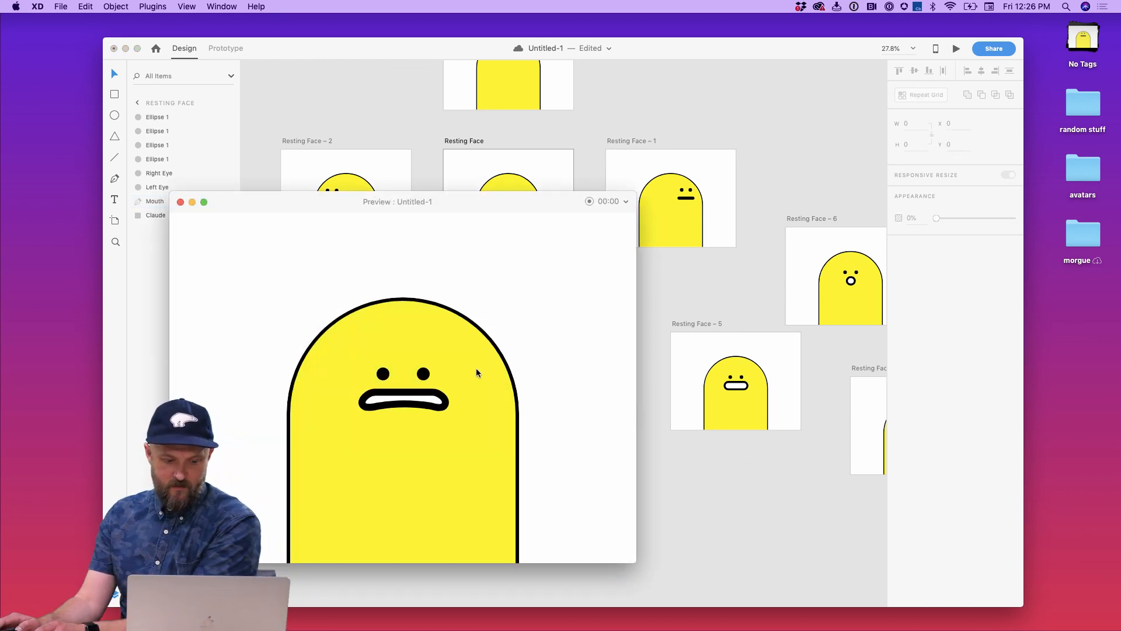
pyautogui.press('s')
pyautogui.press('a')
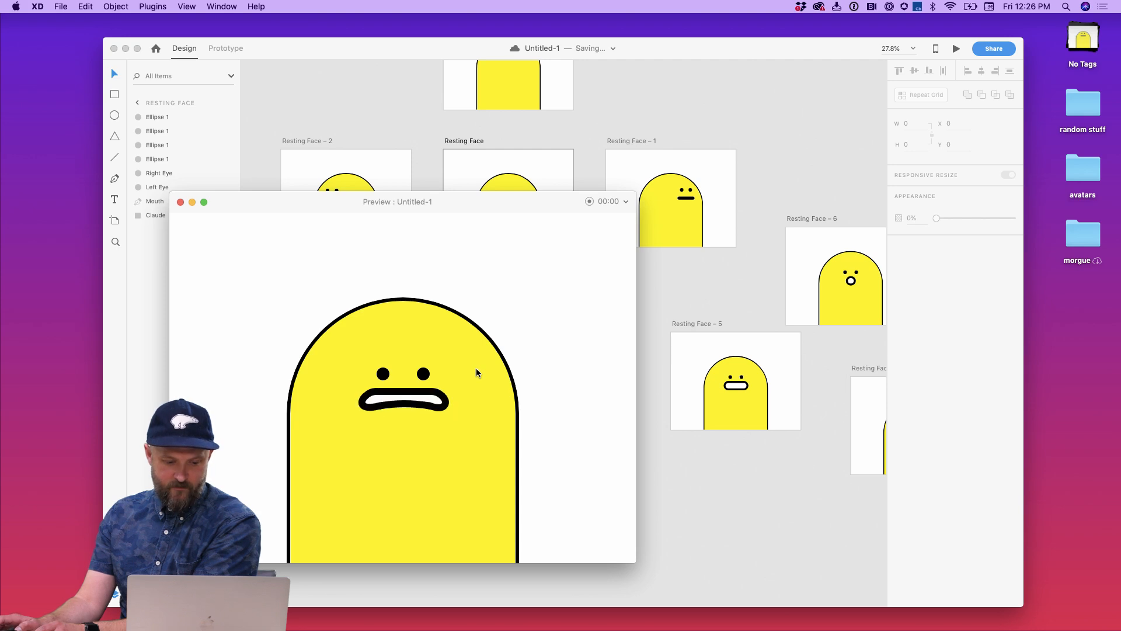
pyautogui.press('s')
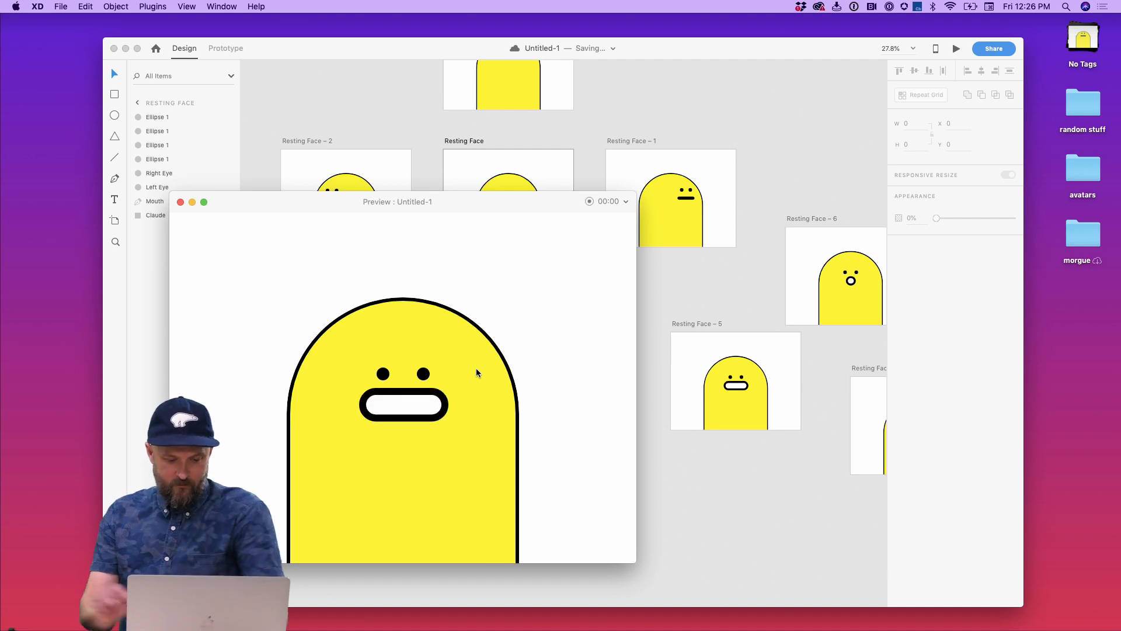
# Step: Convert the Mouth shapes on artboards Resting Face – 5 and Resting Face – 6 to editable paths, and test the preview from Resting Face
pyautogui.click(737, 388)
pyautogui.click(738, 389)
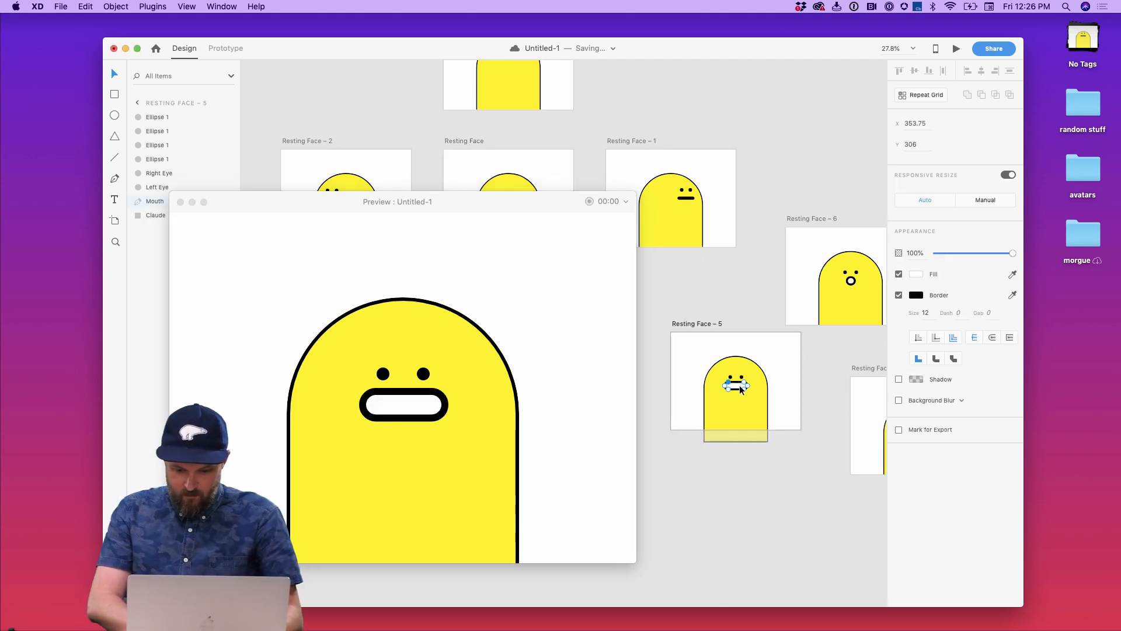
pyautogui.click(851, 282)
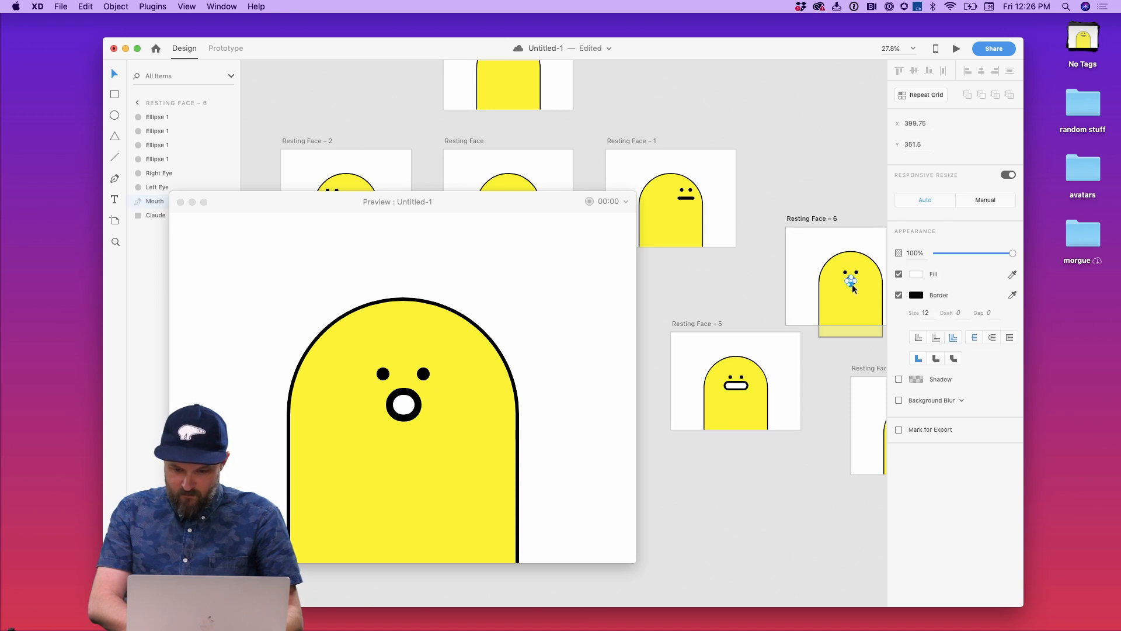
pyautogui.click(763, 358)
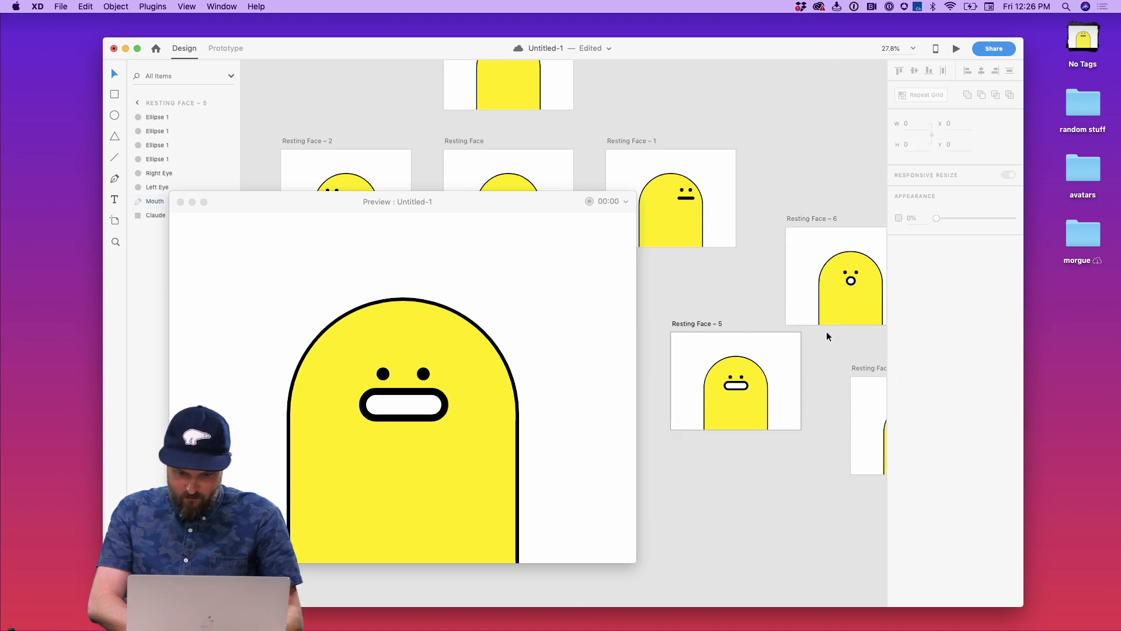
pyautogui.click(536, 182)
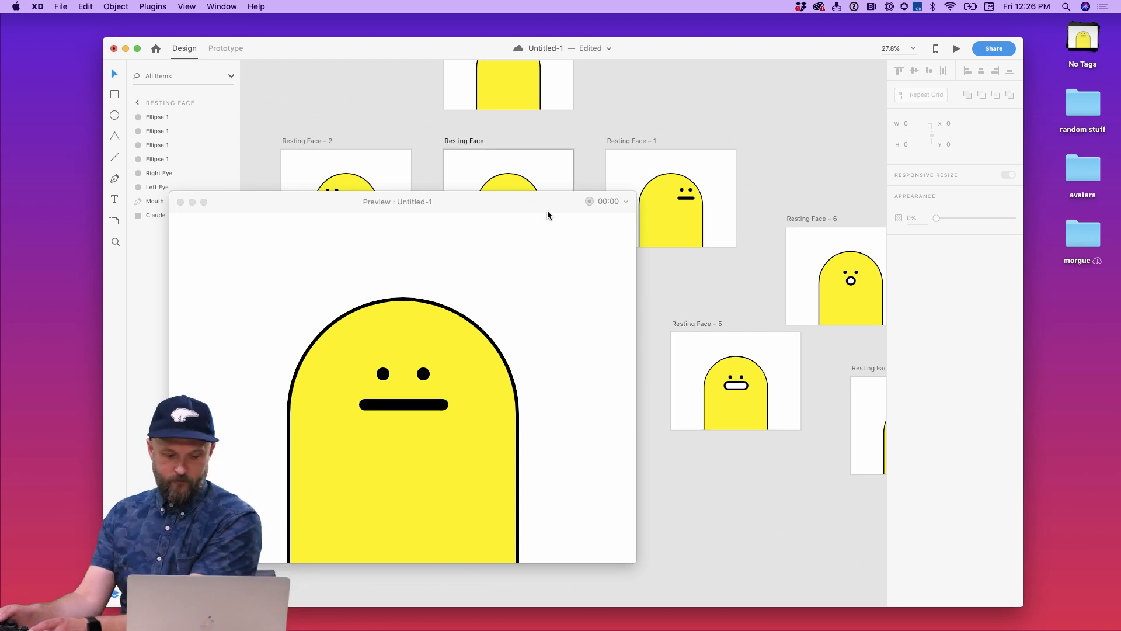
pyautogui.click(547, 248)
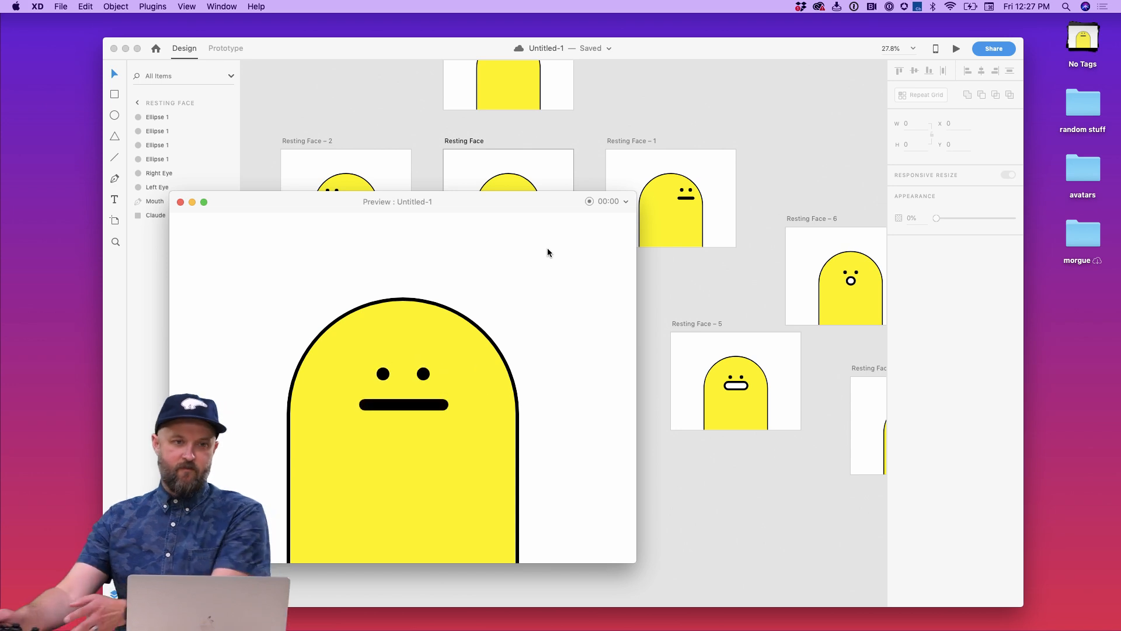
# Step: Convert the Mouth shapes on artboards Resting Face – 1 and Resting Face – 3 to editable paths
pyautogui.click(686, 198)
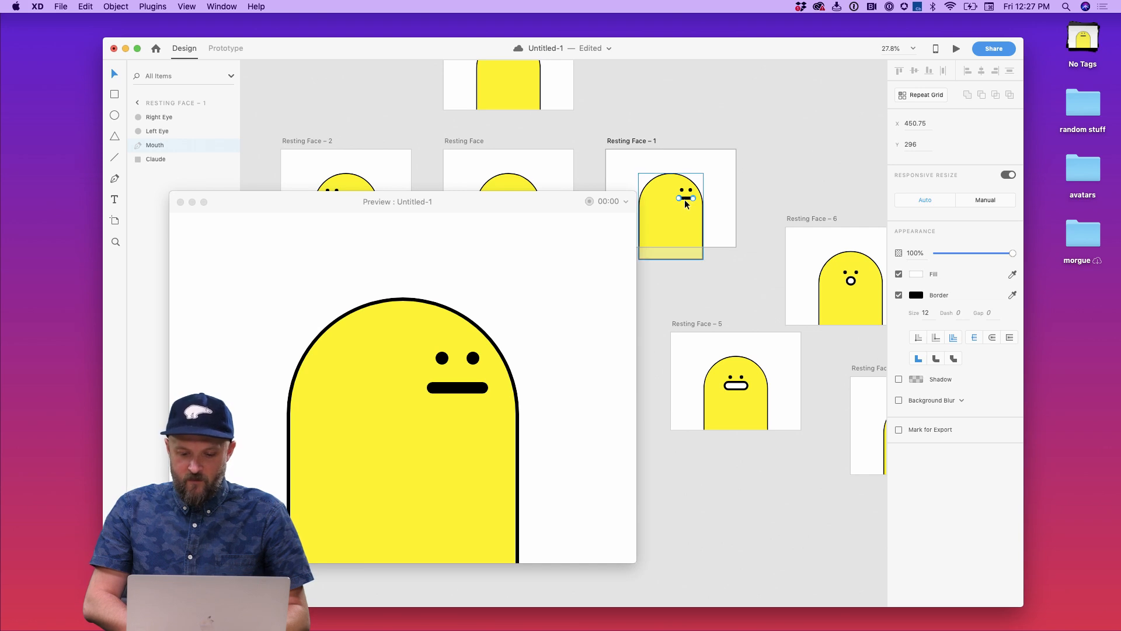
pyautogui.click(686, 198)
pyautogui.click(556, 166)
pyautogui.scroll(3, 549, 151)
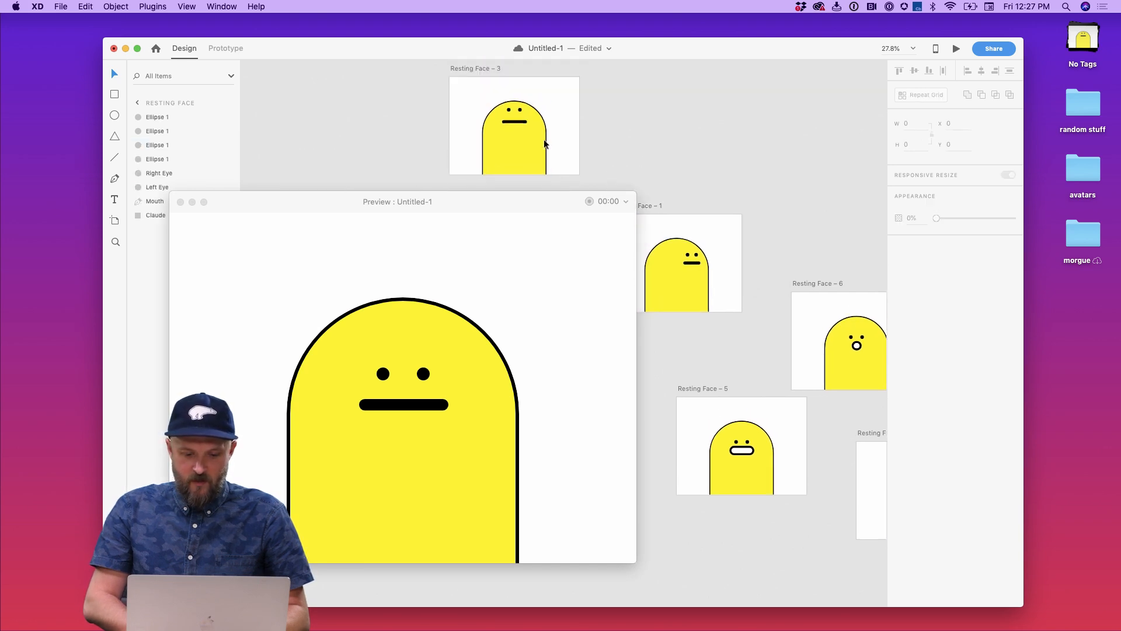
pyautogui.click(515, 120)
pyautogui.click(515, 120)
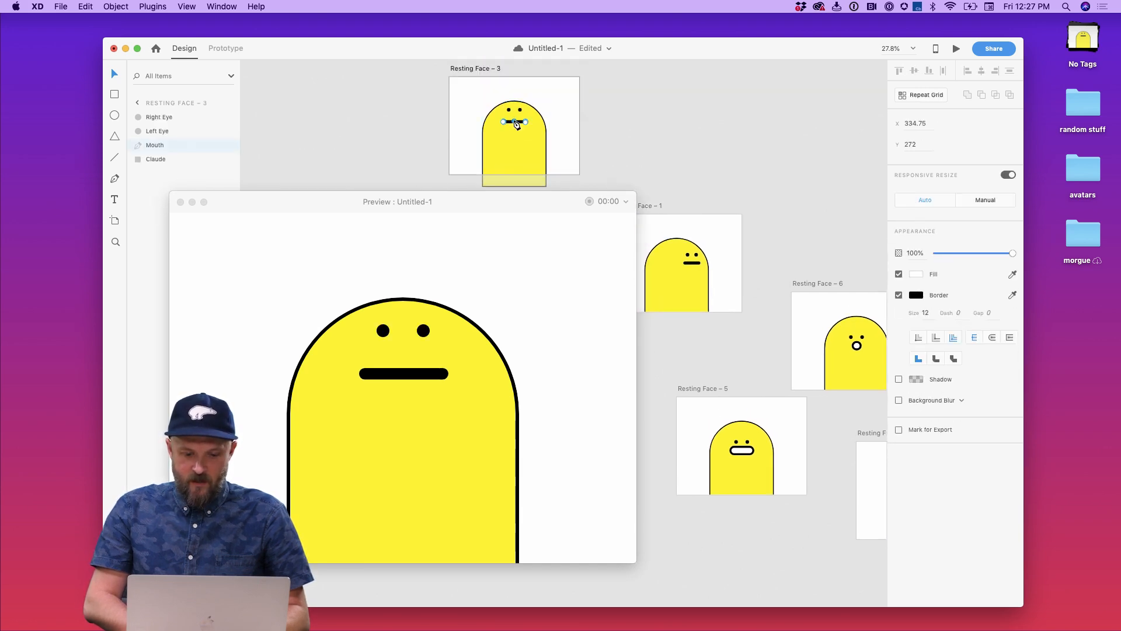
pyautogui.click(563, 149)
# Step: Convert the Mouth shapes on artboards Resting Face – 2 and Resting Face – 4 to editable paths, and return the preview to Resting Face
pyautogui.scroll(-5, 563, 150)
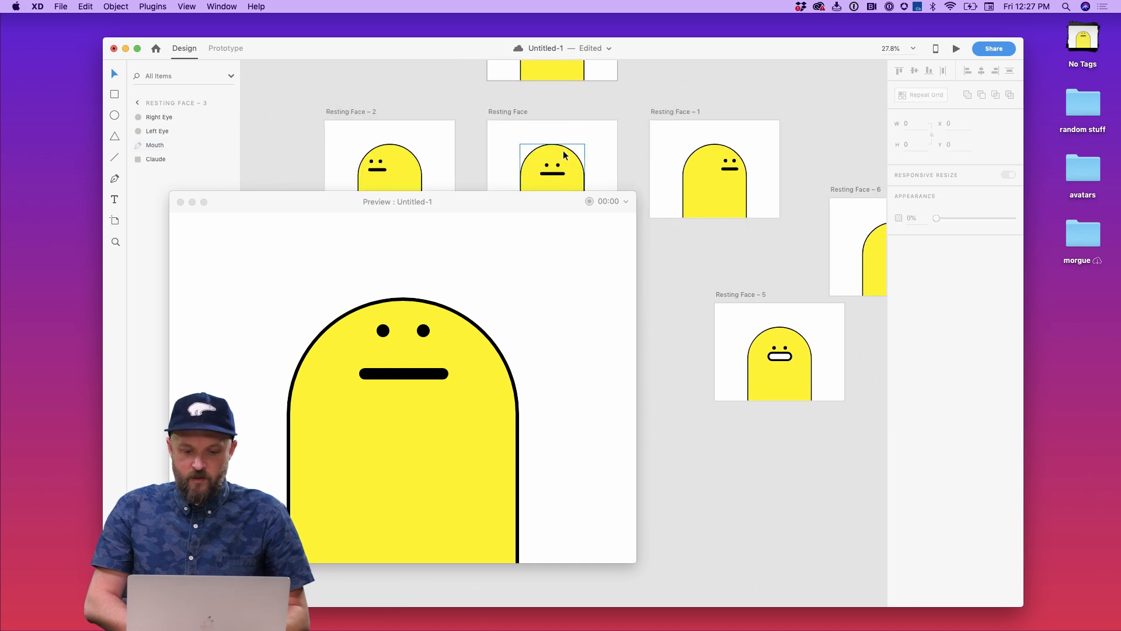
pyautogui.doubleClick(380, 135)
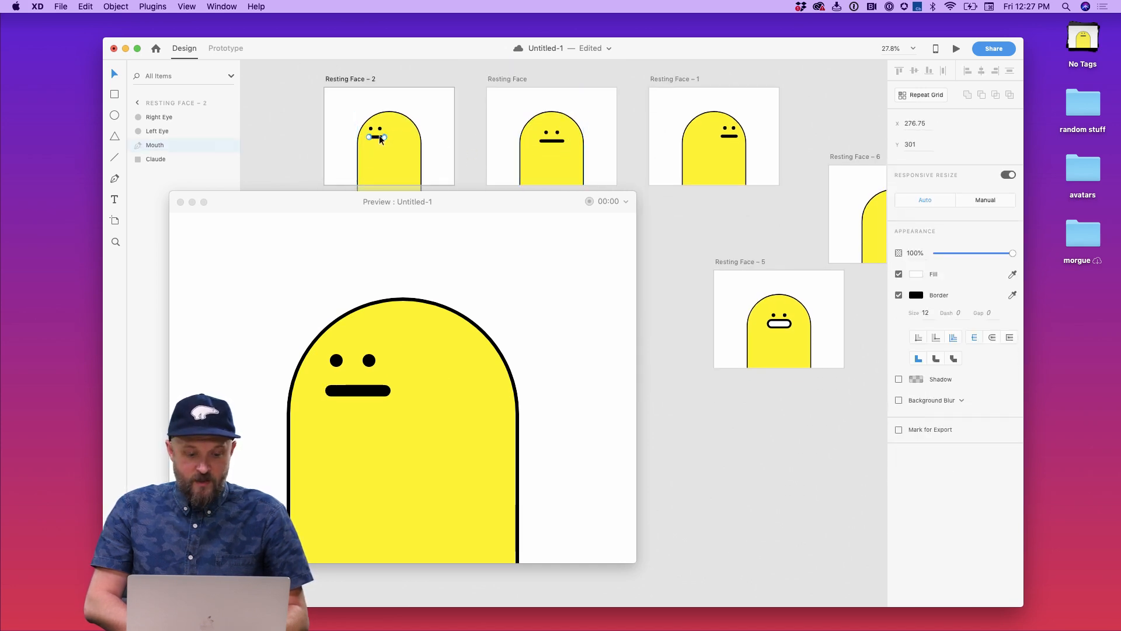
pyautogui.scroll(-5, 452, 139)
pyautogui.hscroll(2, 452, 139)
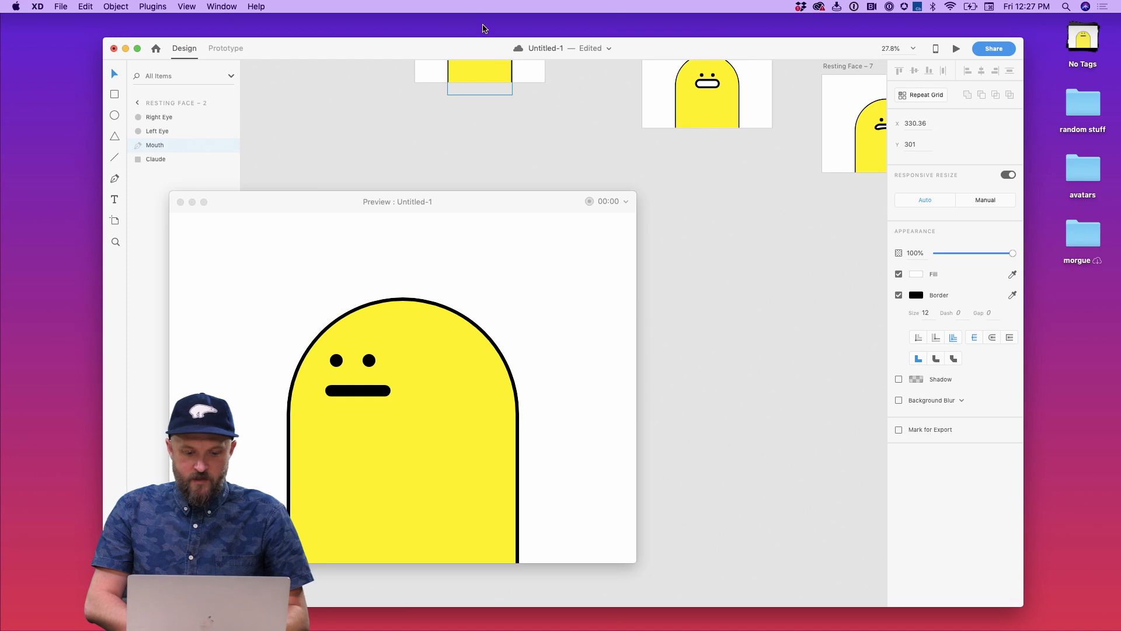
pyautogui.doubleClick(471, 104)
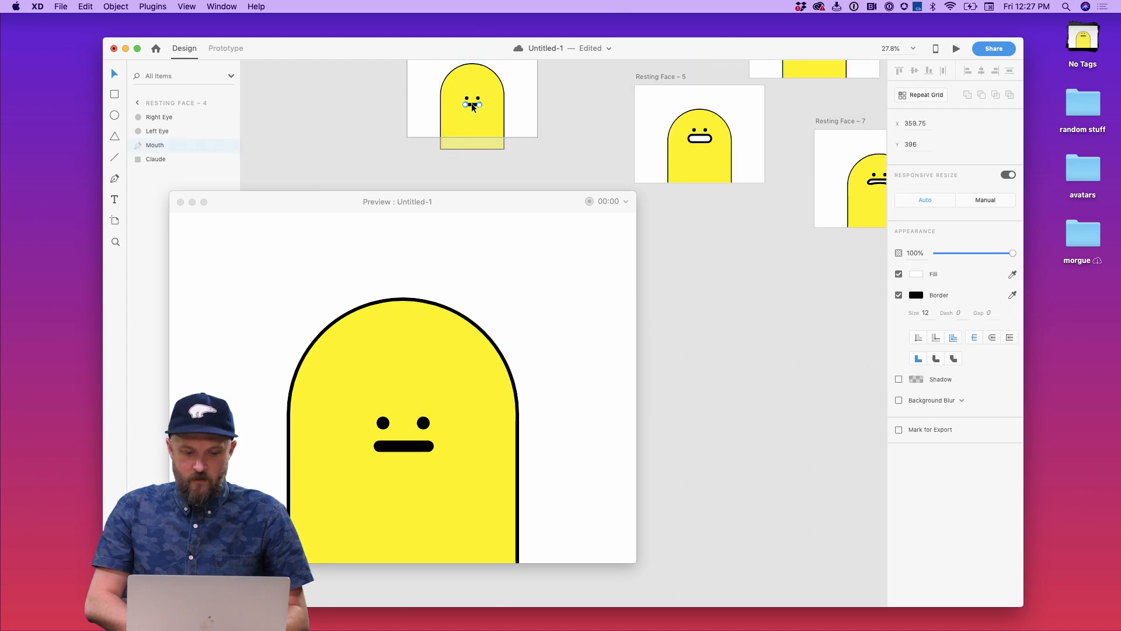
pyautogui.scroll(4, 505, 107)
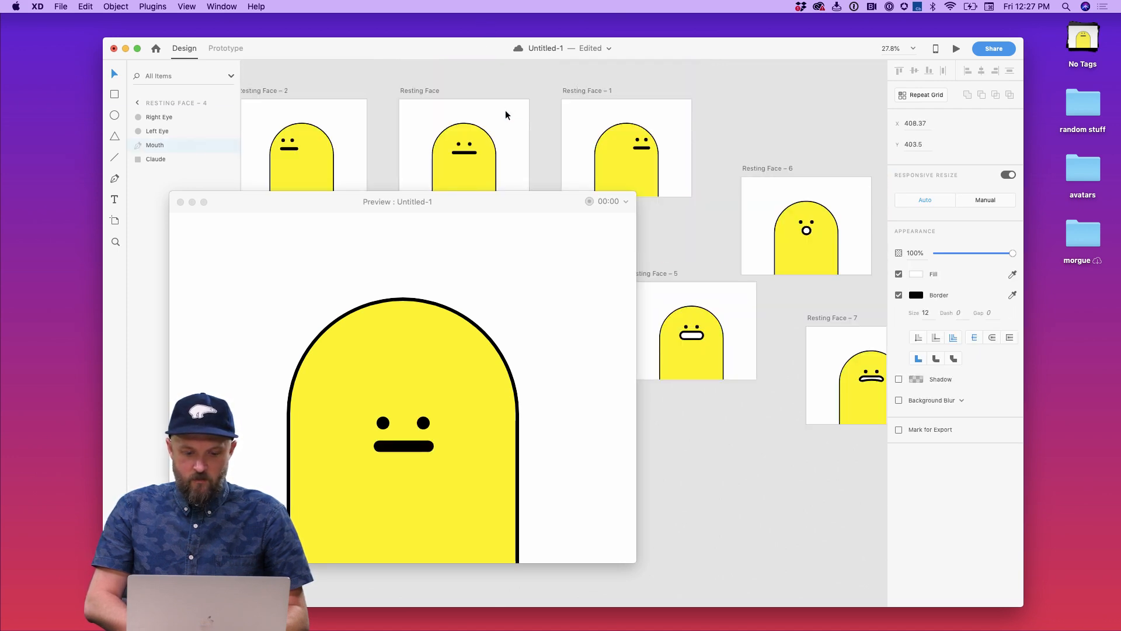
pyautogui.click(499, 145)
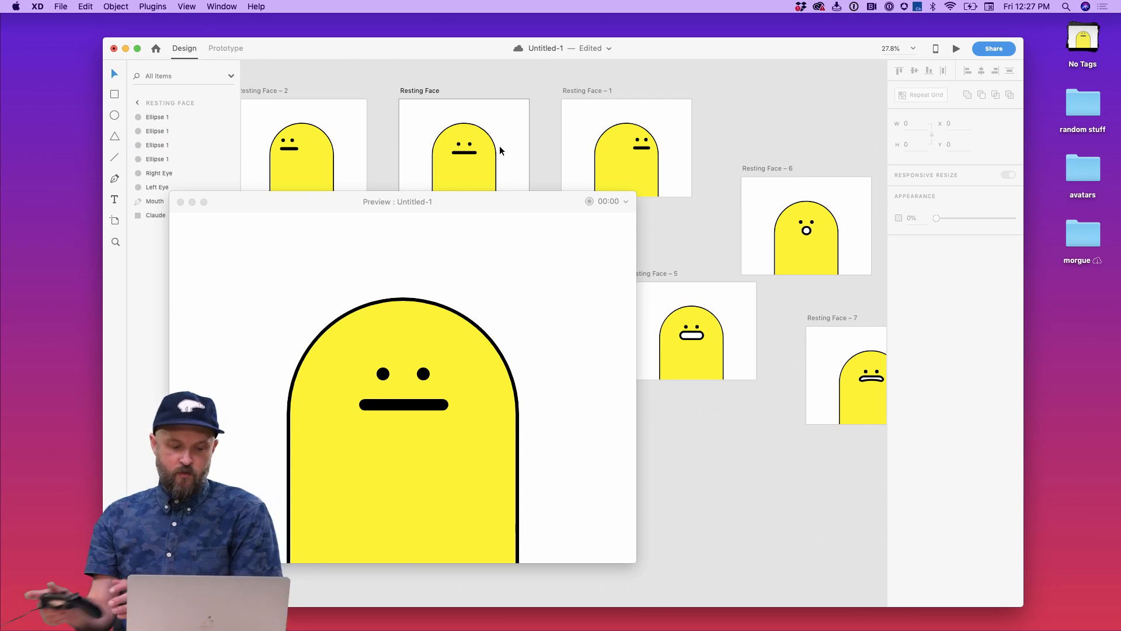
pyautogui.click(506, 225)
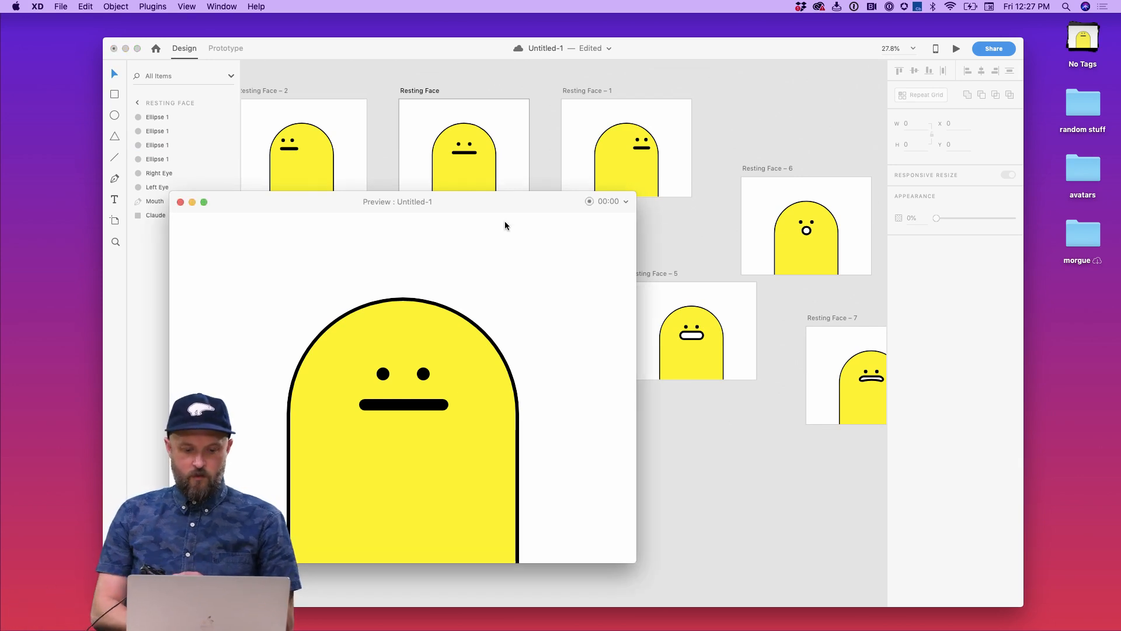